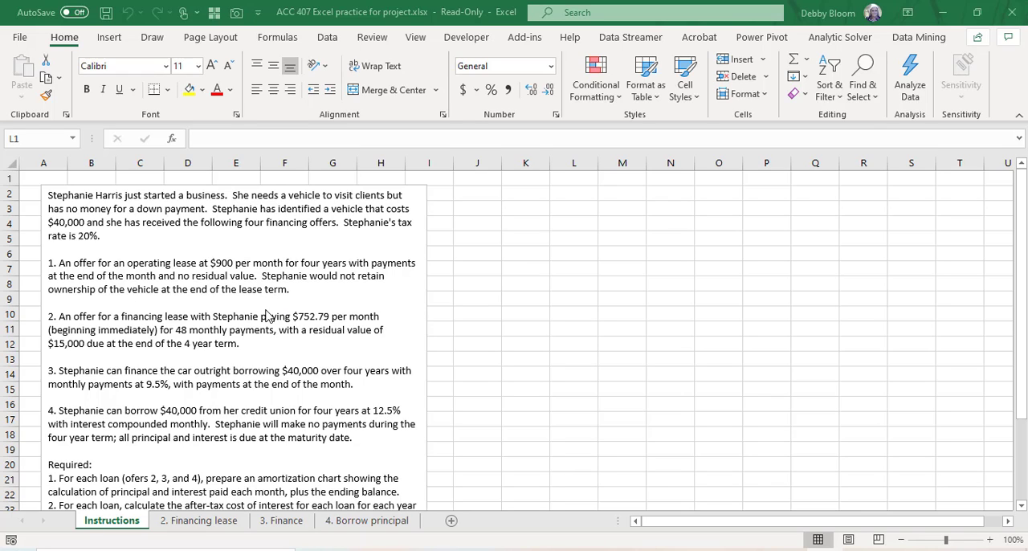
Step: Read through the four vehicle financing offers and the required tasks on the Instructions sheet
scroll(266, 317, down, 1)
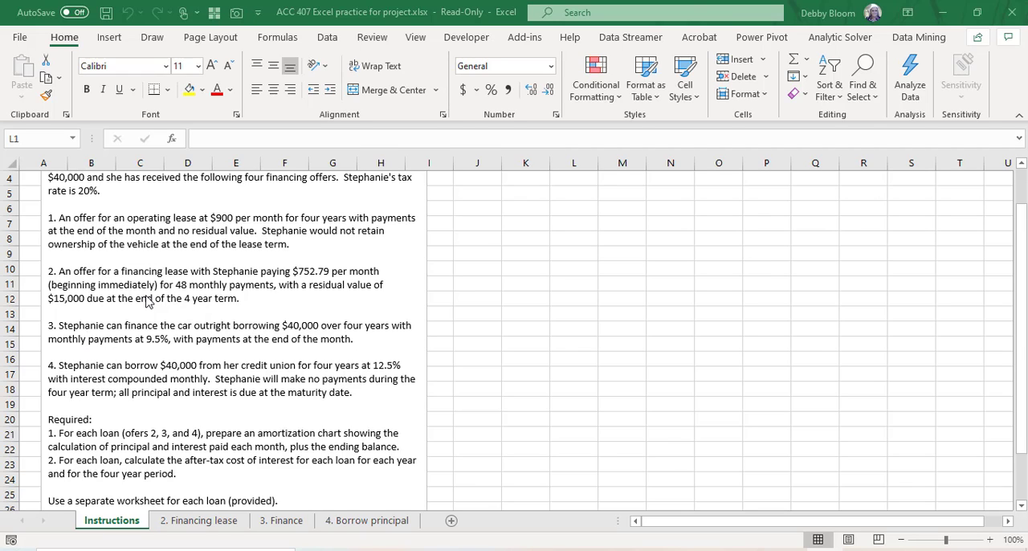
scroll(146, 297, up, 1)
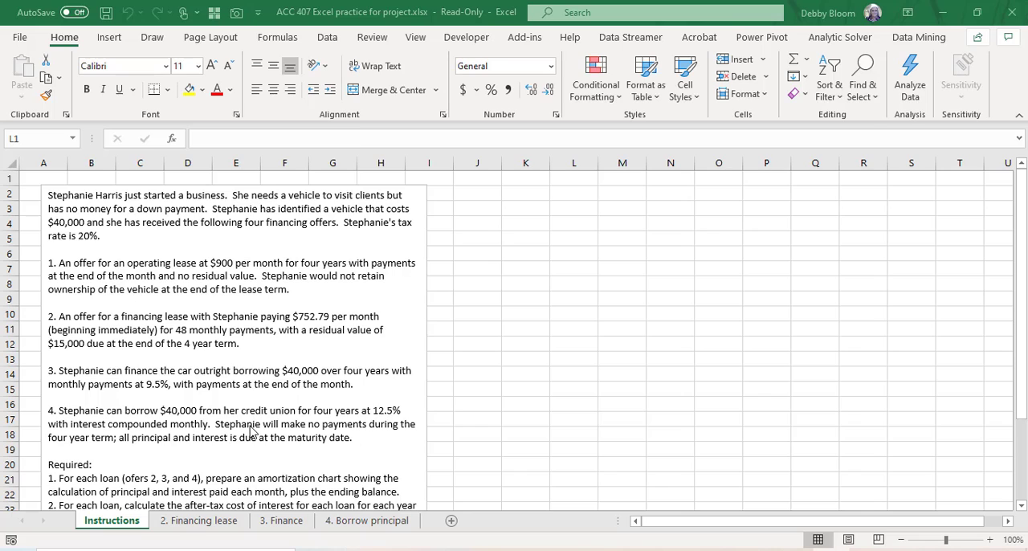
scroll(287, 438, down, 1)
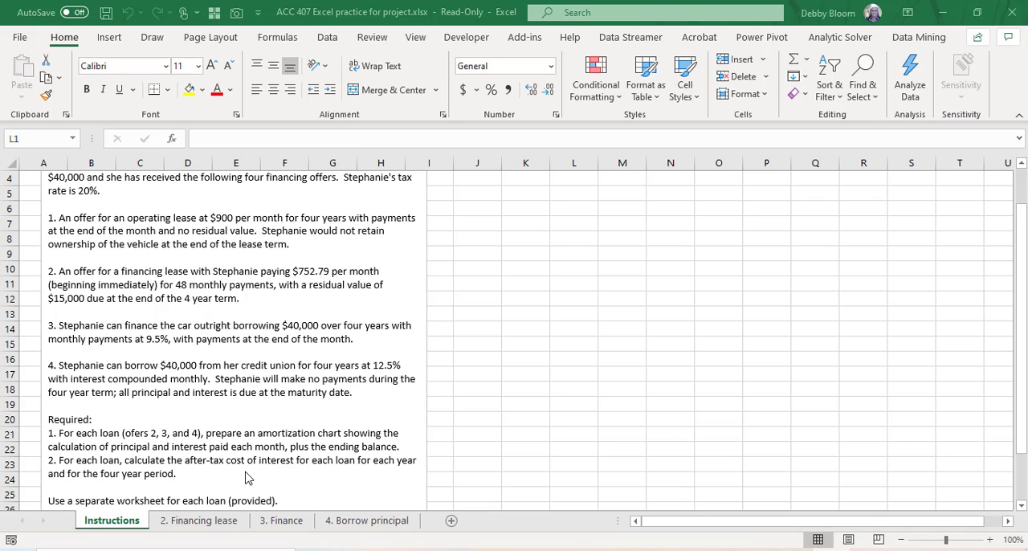
scroll(248, 478, down, 1)
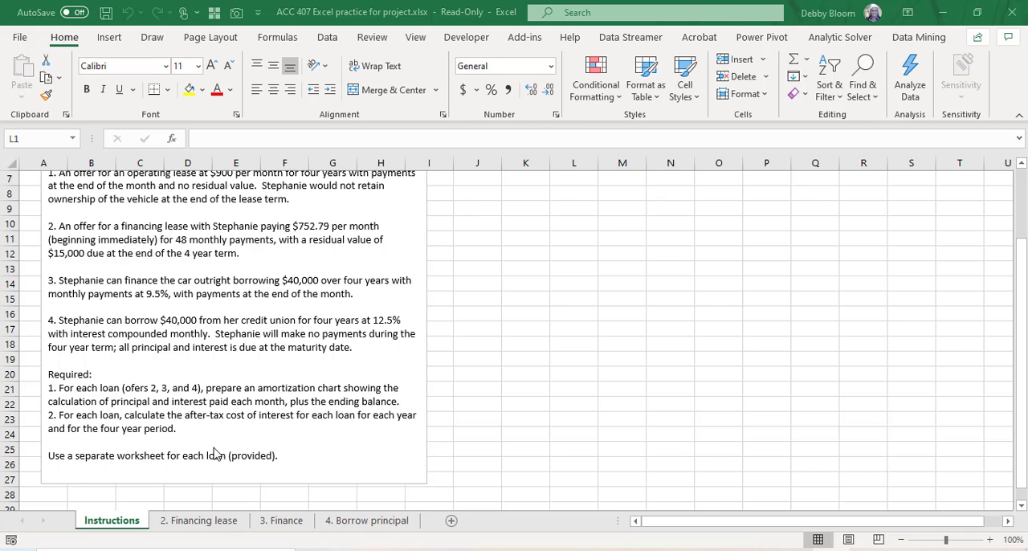
scroll(224, 440, up, 2)
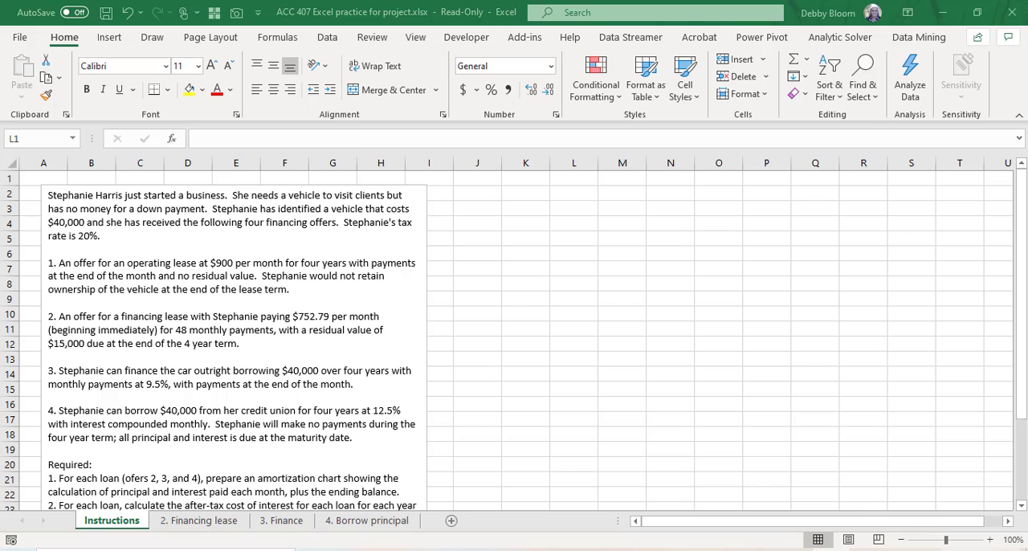
Step: On the 2. Financing lease sheet, enter the labels "Rate per period" in K1 and "Annualized rate" in K2
click(202, 522)
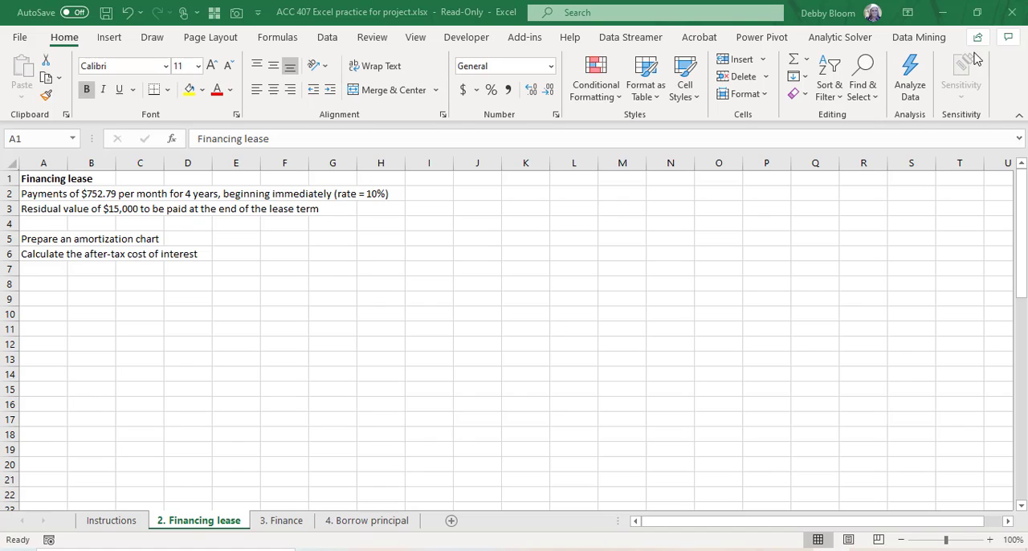
click(524, 177)
click(524, 177)
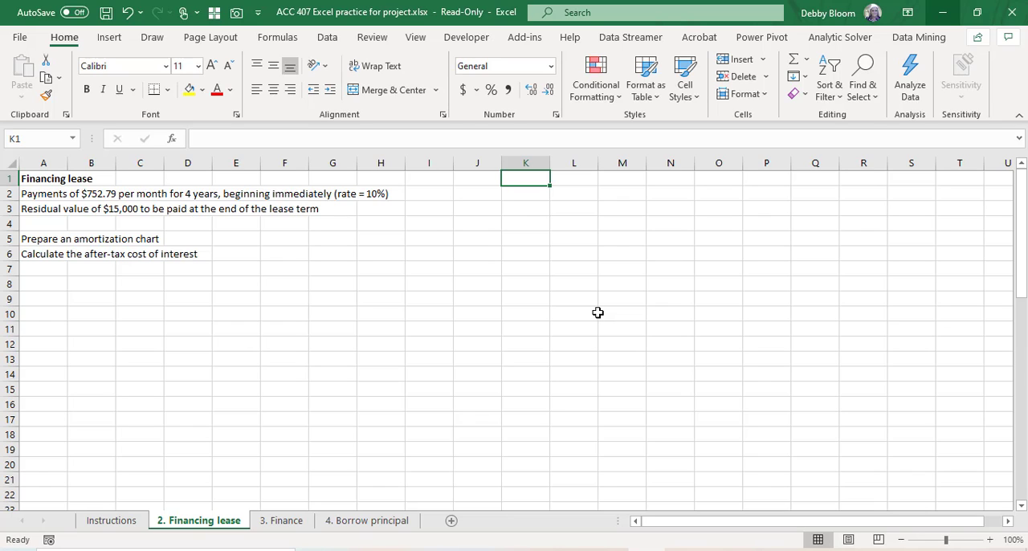
text(Rate pe)
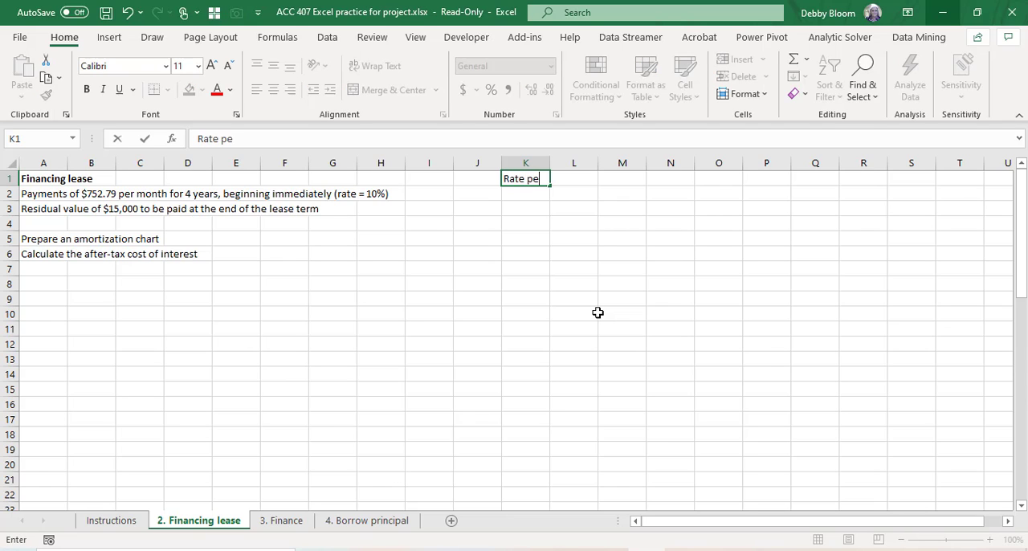
text(r period)
key(Return)
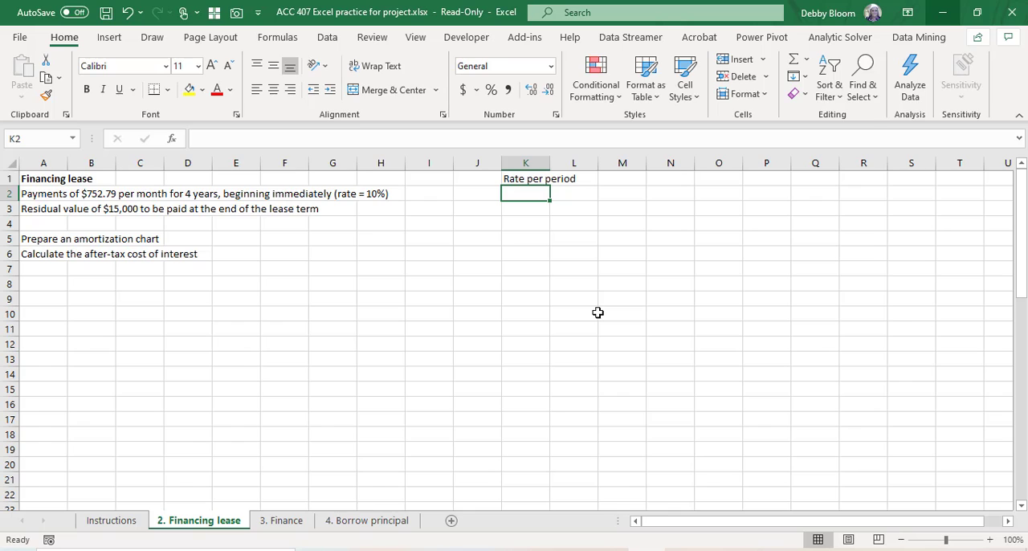
text(Annua)
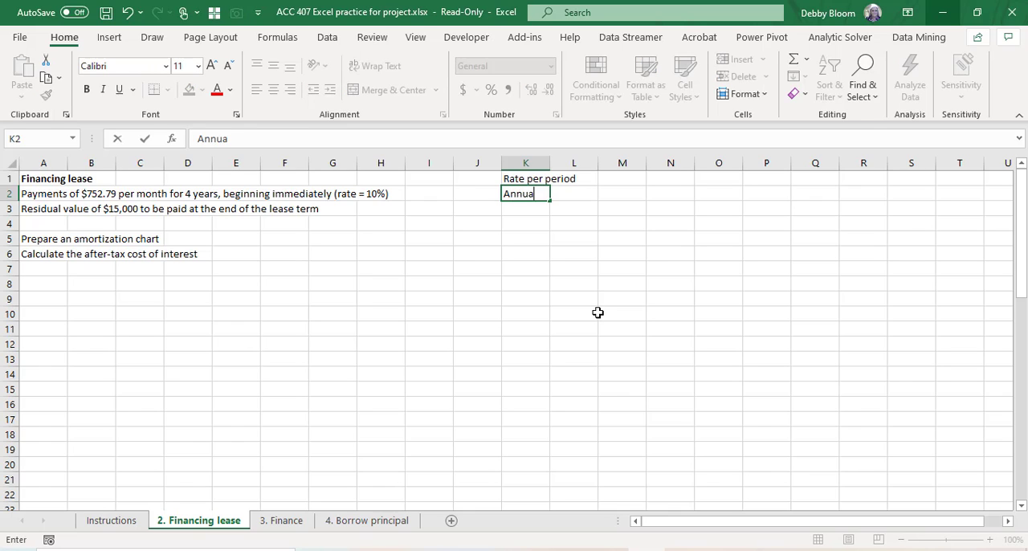
text(lized rate)
key(Return)
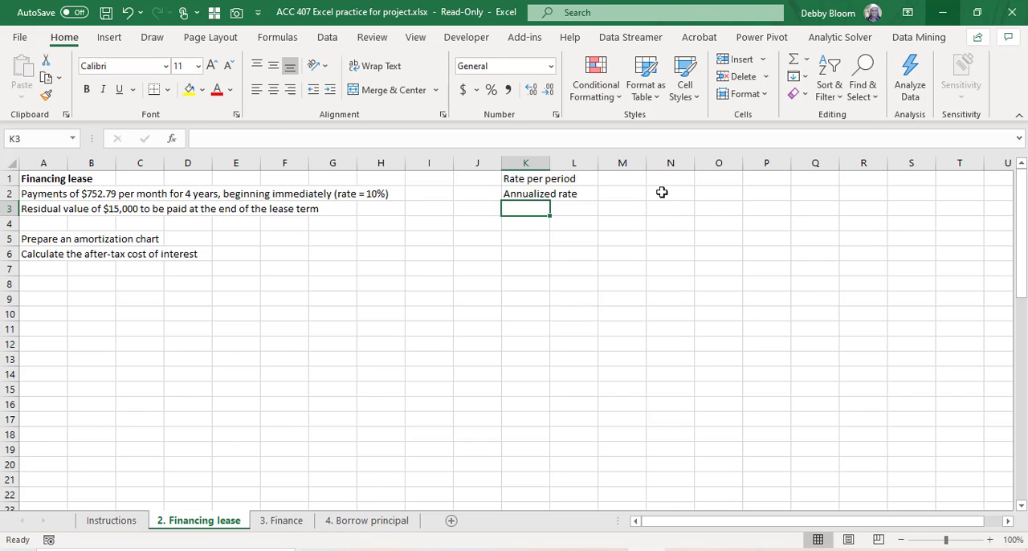
Step: Insert the RATE function in M1 with 4*12 as the number of periods and -752.79 as the payment
click(619, 177)
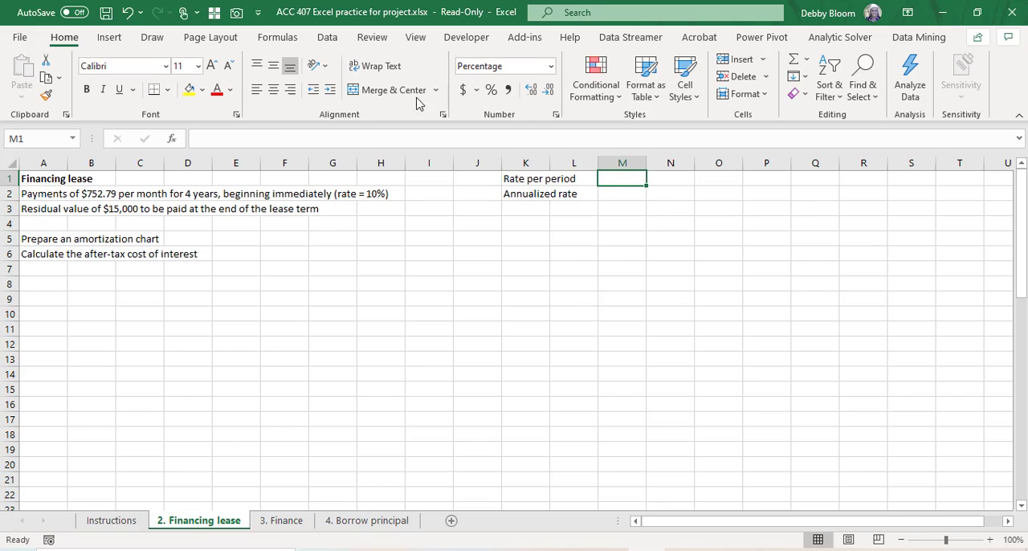
click(274, 44)
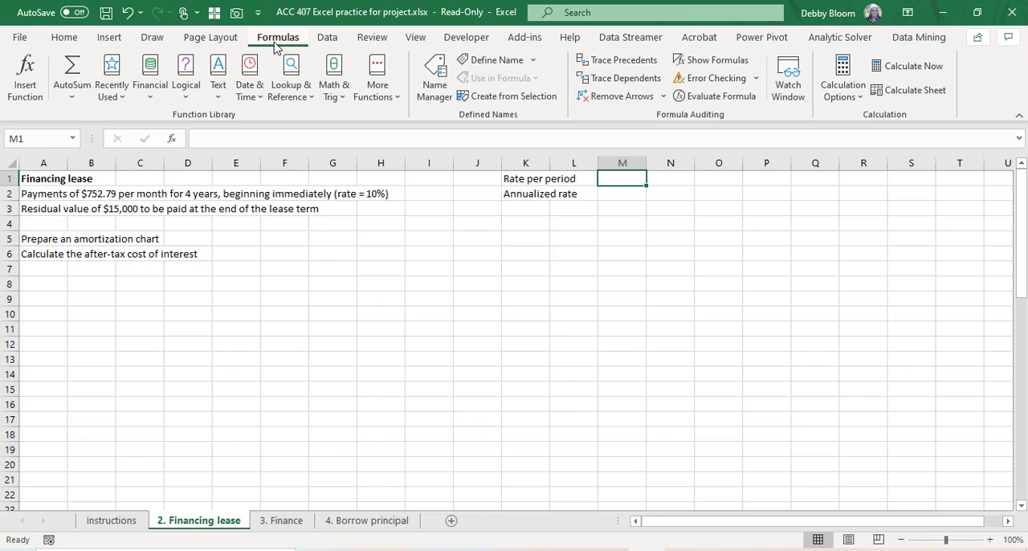
click(150, 90)
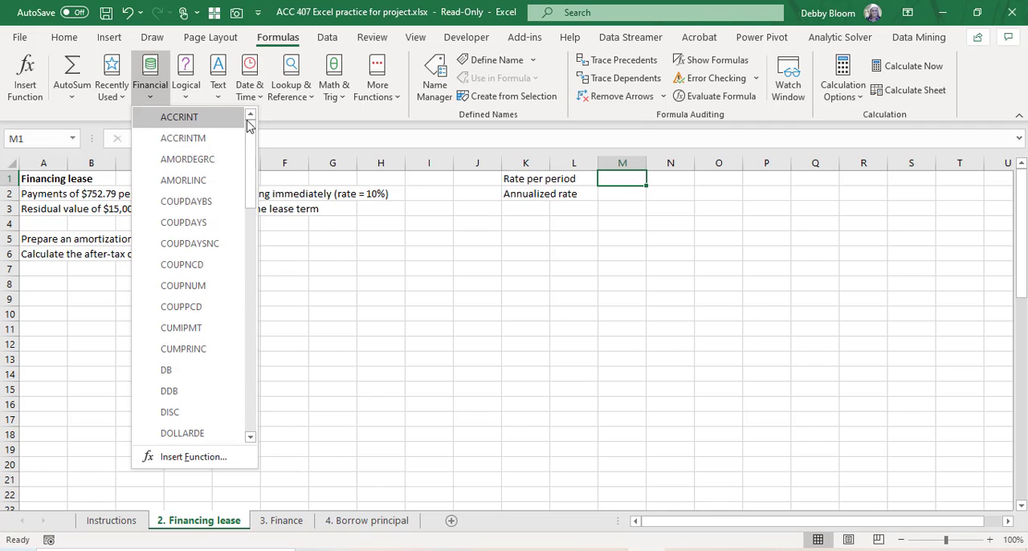
drag(248, 125, 252, 307)
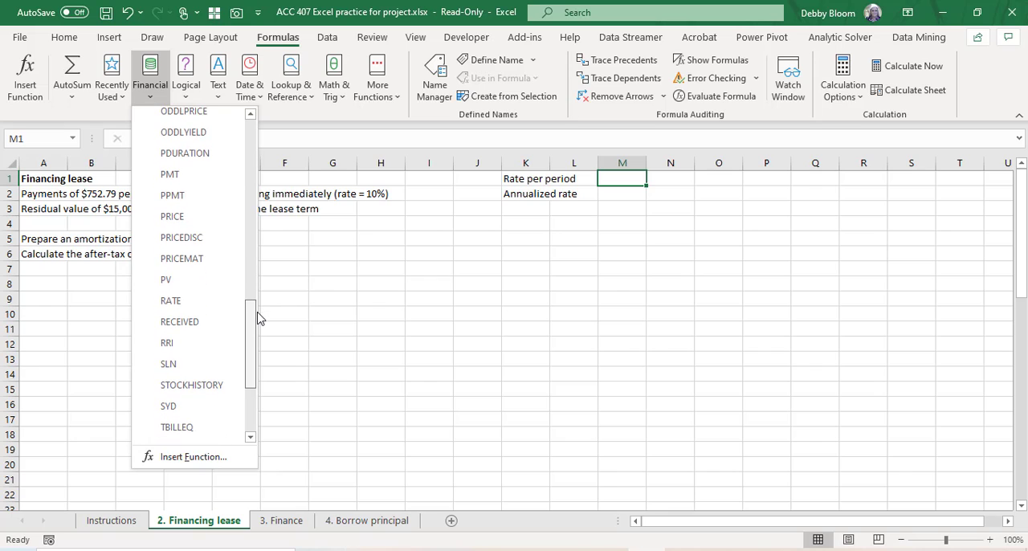
click(207, 306)
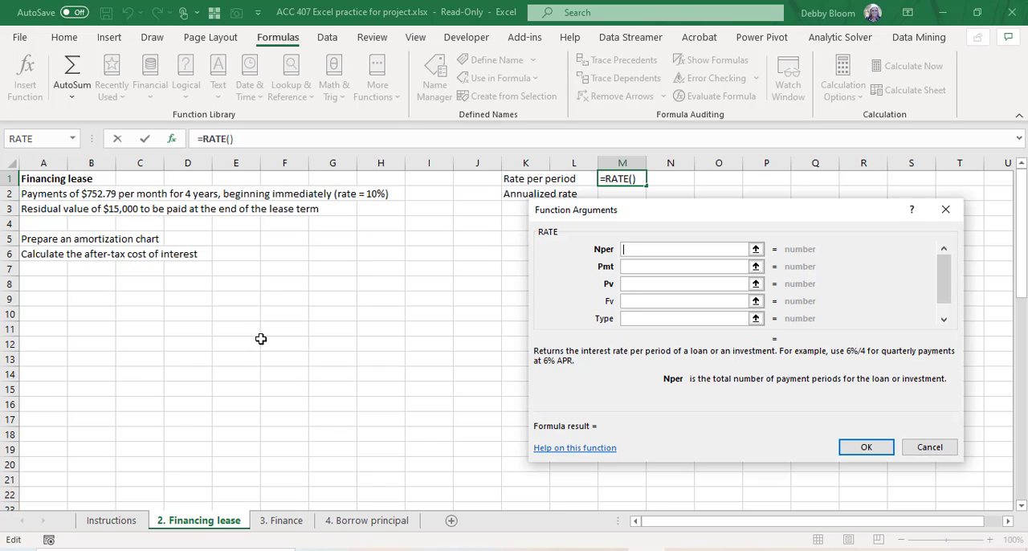
text(4*12)
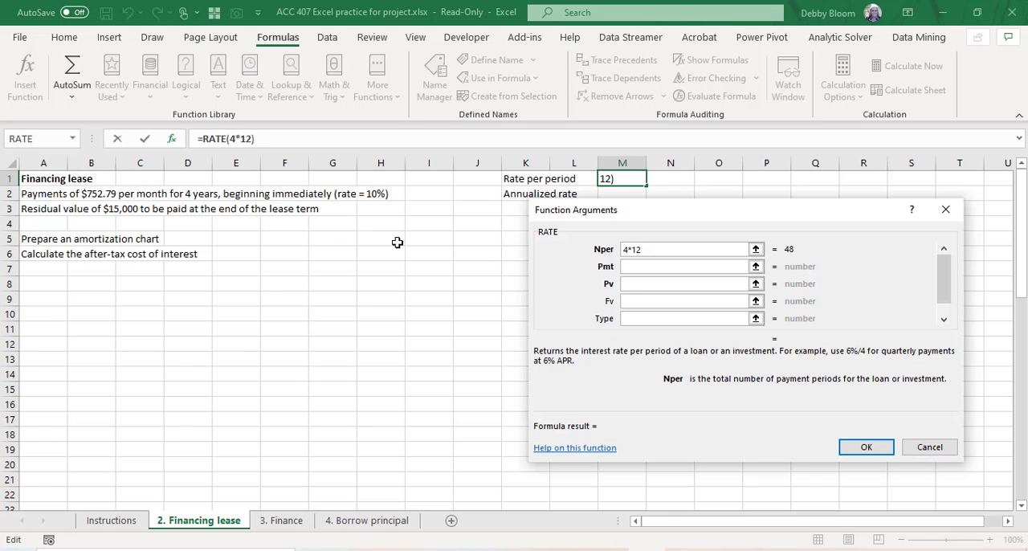
click(646, 265)
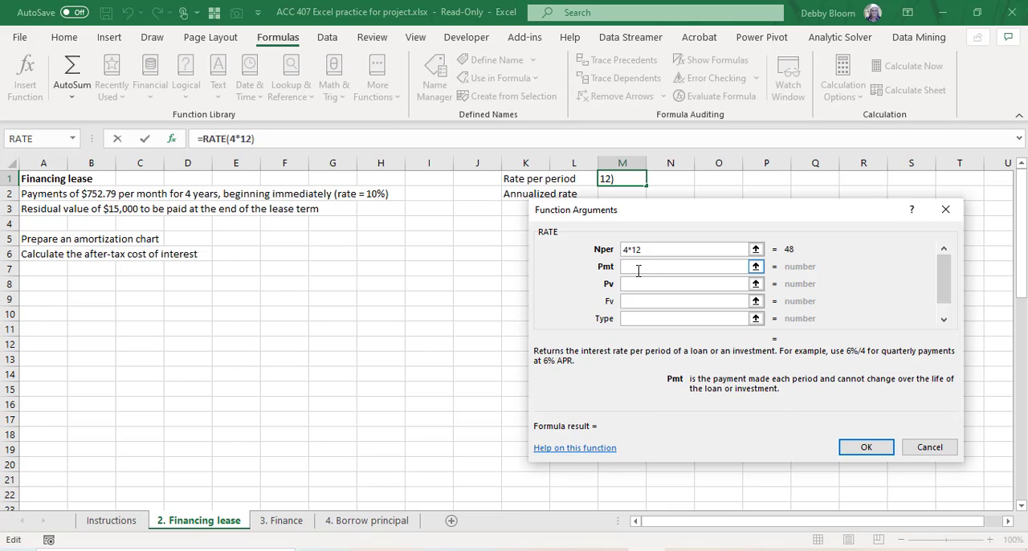
text(-752.)
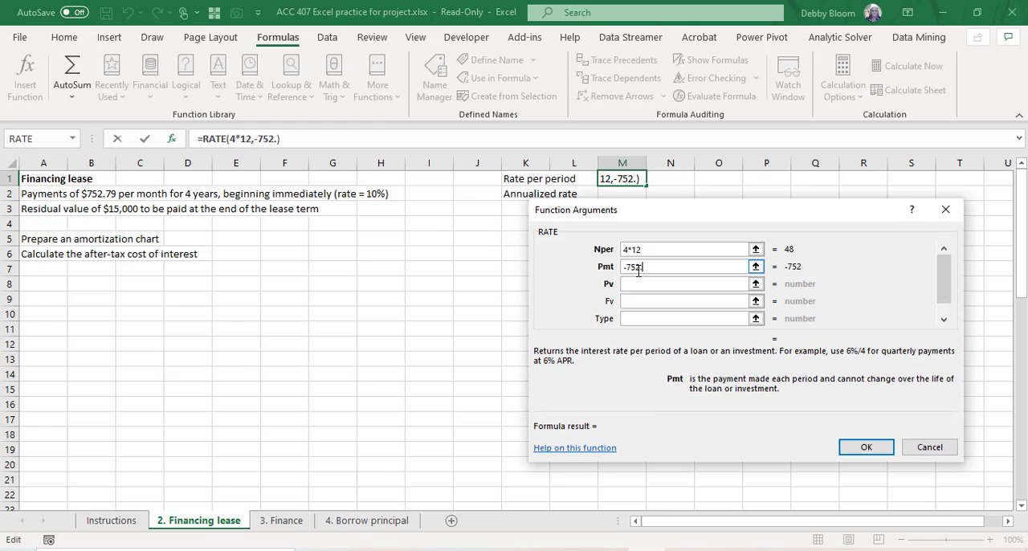
text(79)
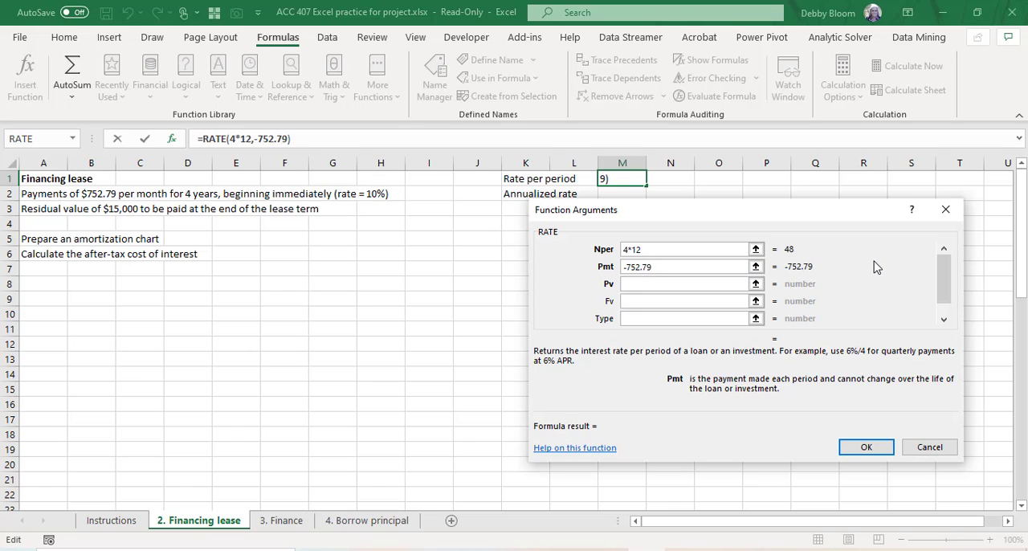
Step: Complete the RATE function with present value 40000, future value -15000 and type 1 for beginning-of-period payments
click(692, 285)
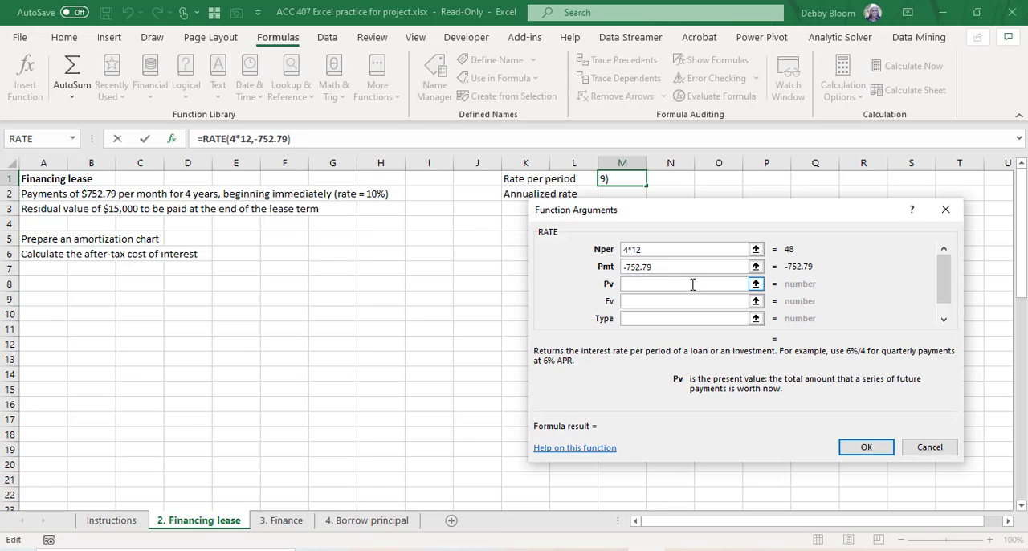
text(40000)
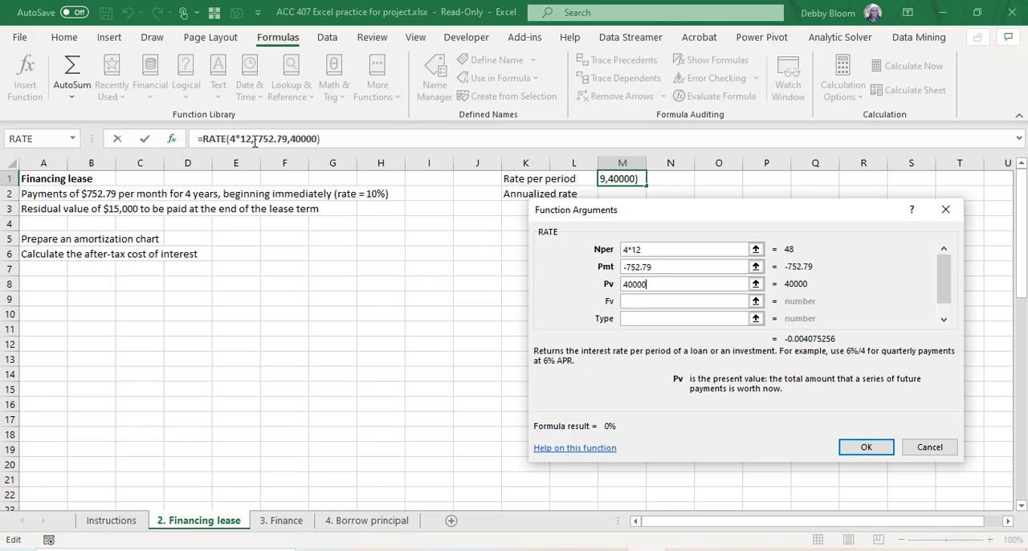
click(643, 301)
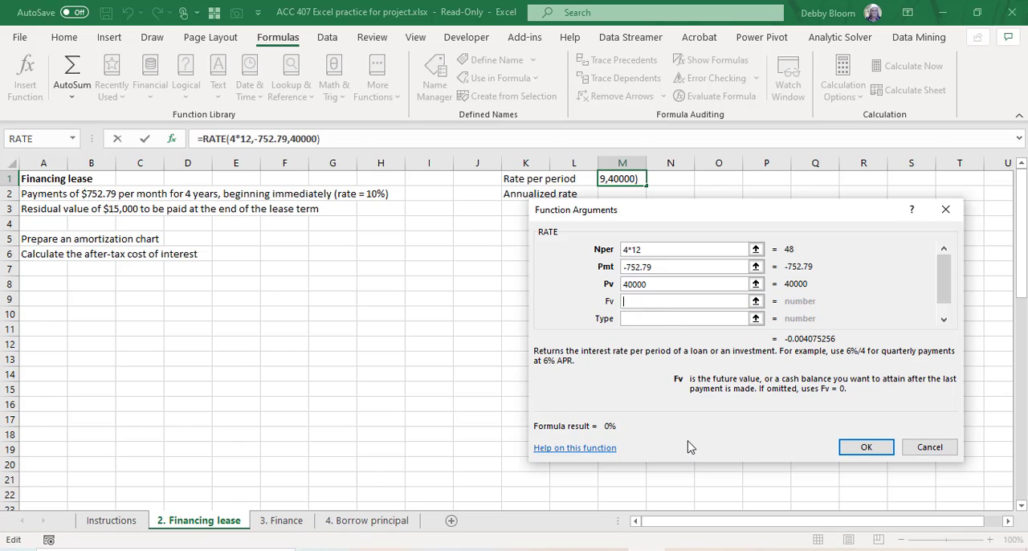
text(-1500)
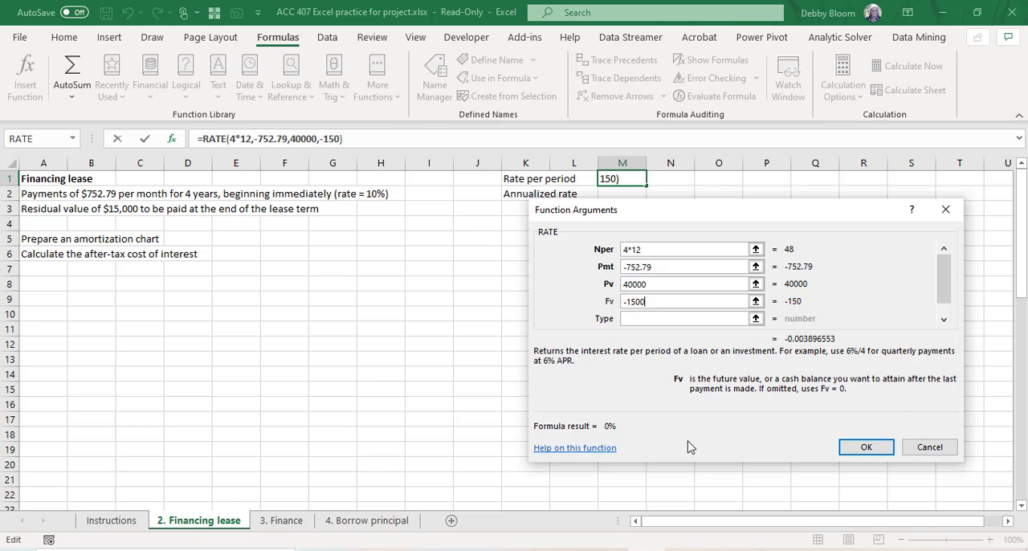
text(0)
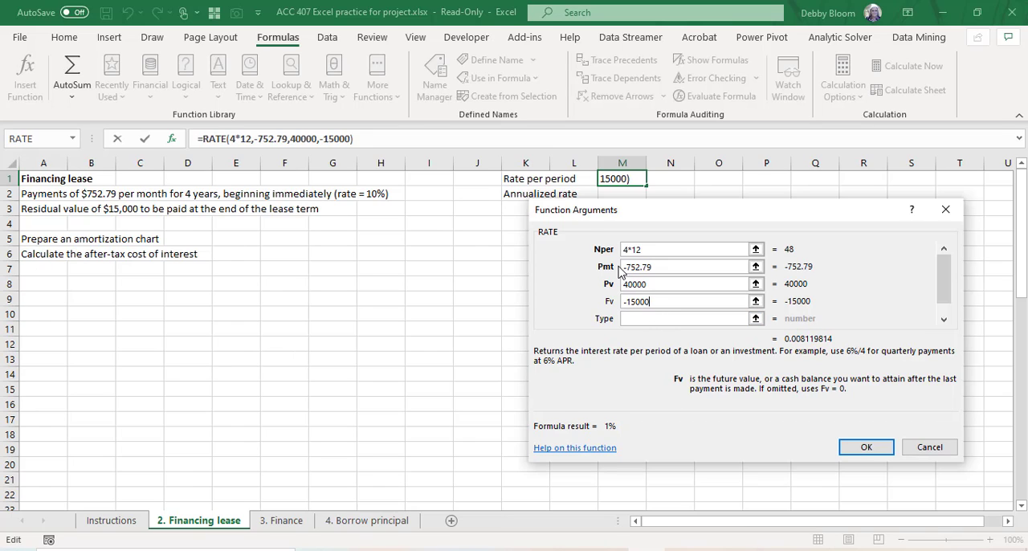
click(641, 319)
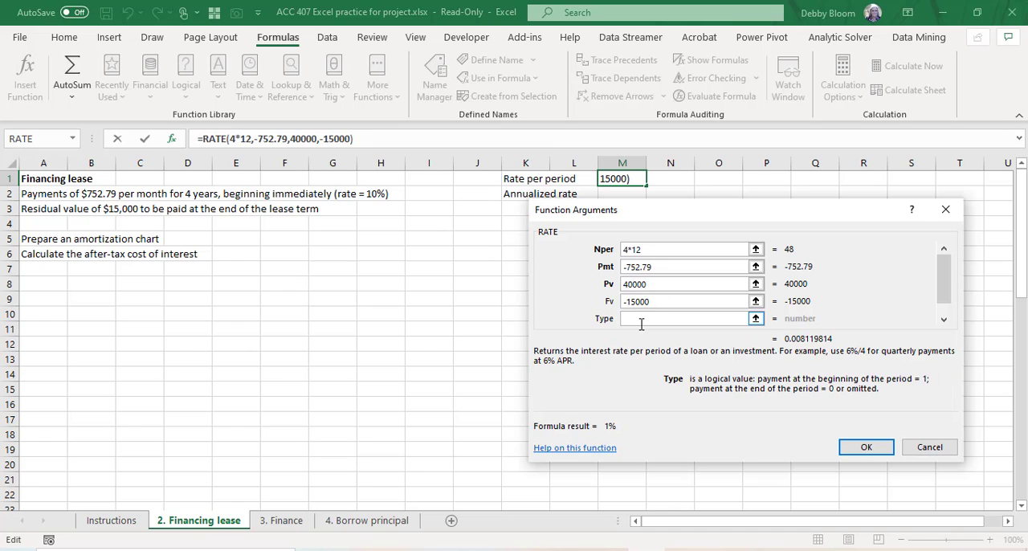
text(1)
click(862, 450)
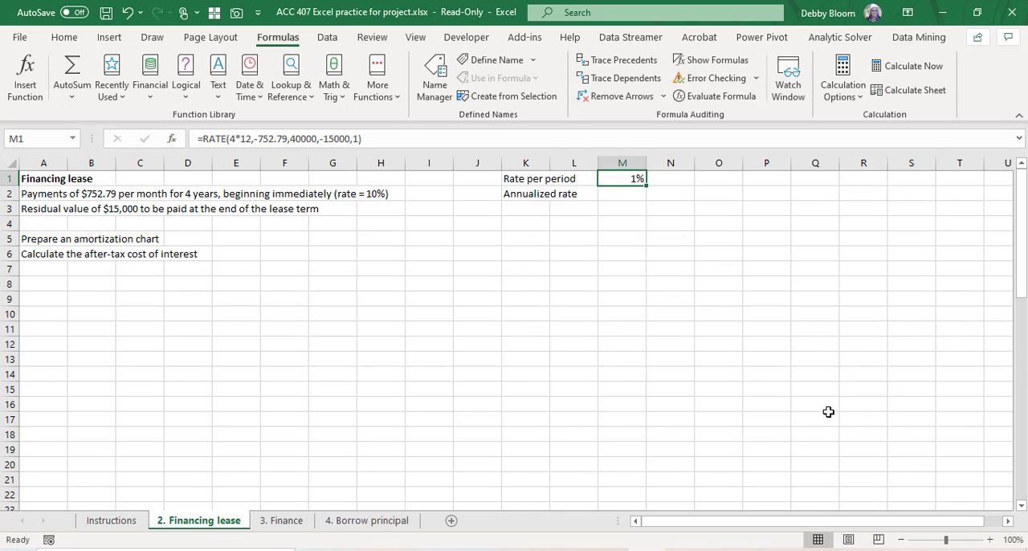
Step: Calculate the annualized rate in M2 with the formula =M1*12 and format the cell as a percentage
click(612, 196)
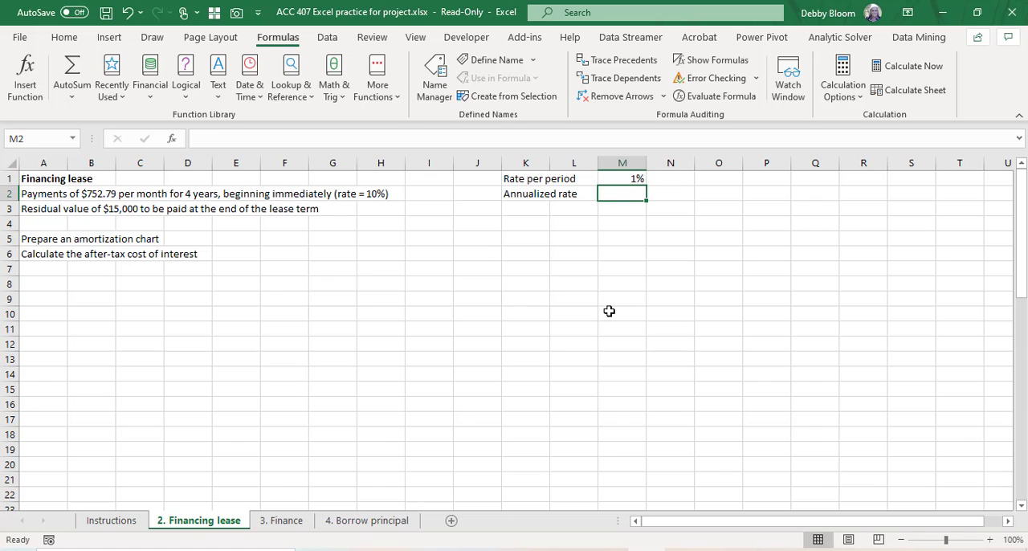
text(=)
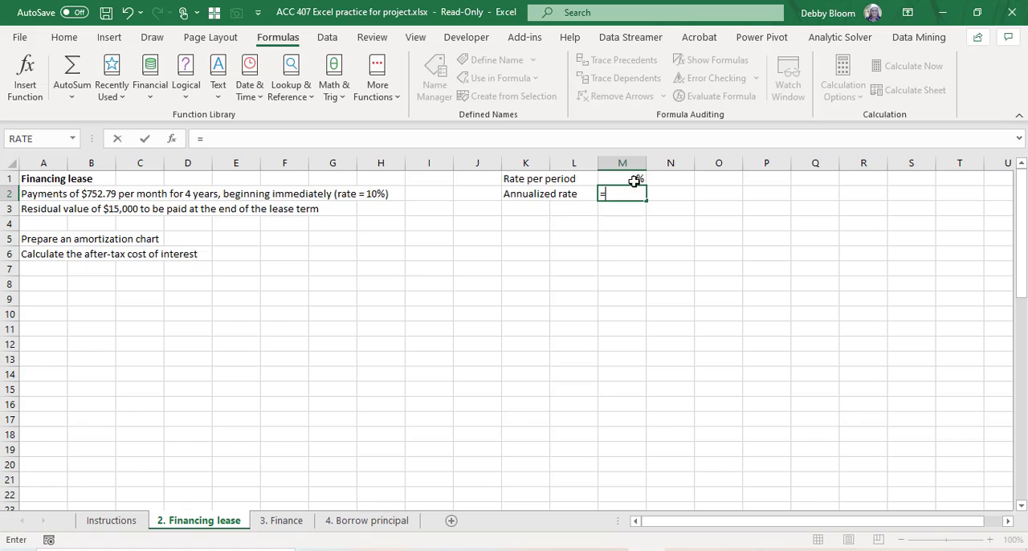
click(636, 178)
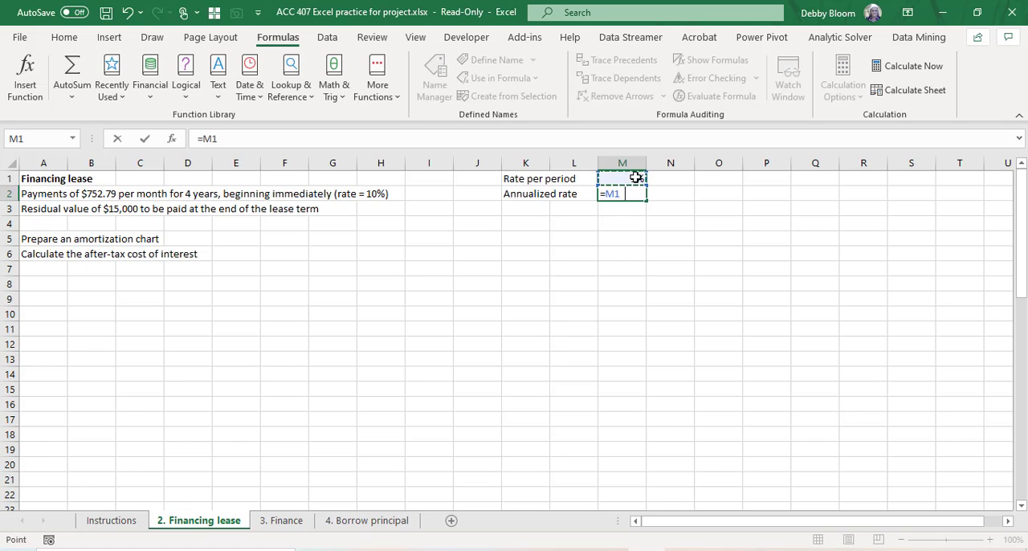
text(*12)
key(Return)
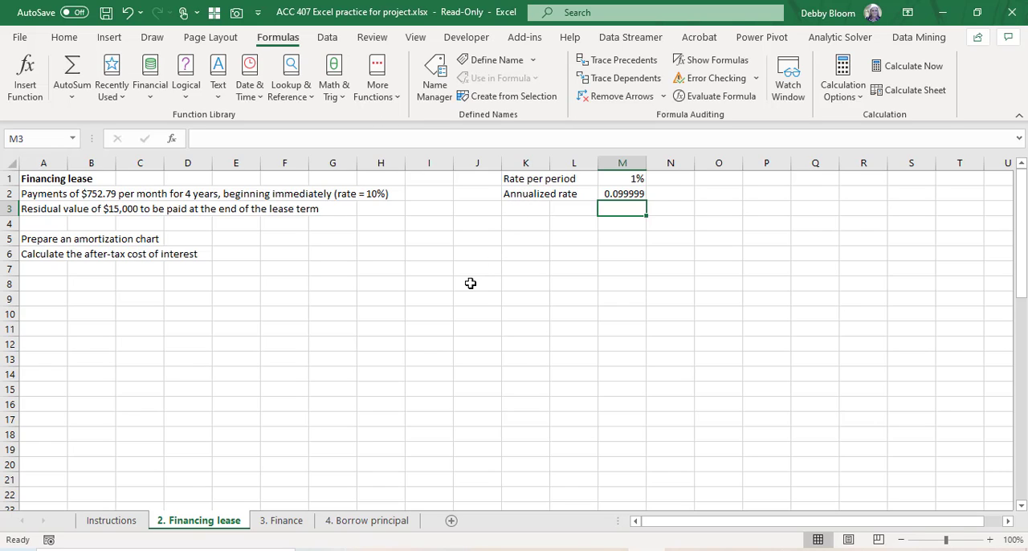
click(633, 195)
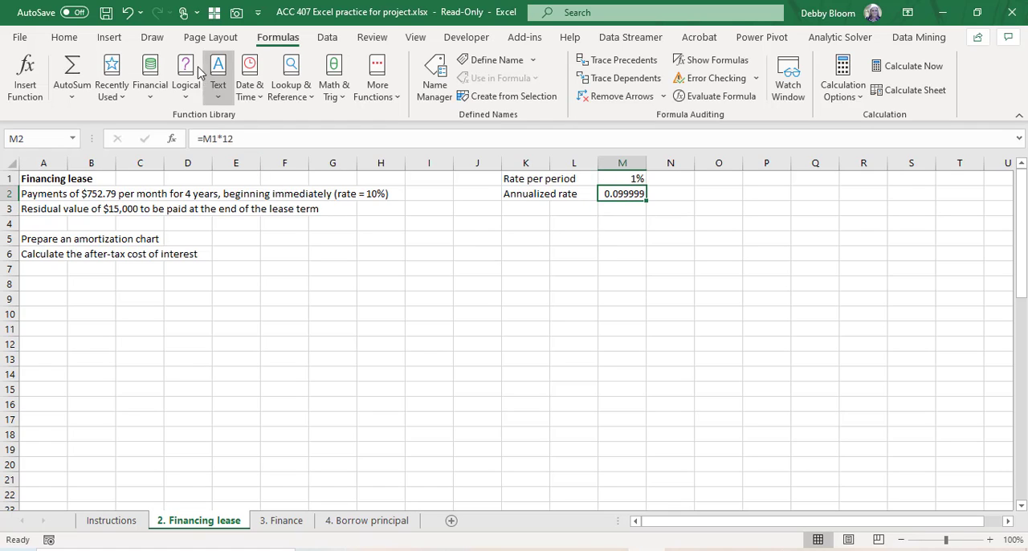
click(64, 38)
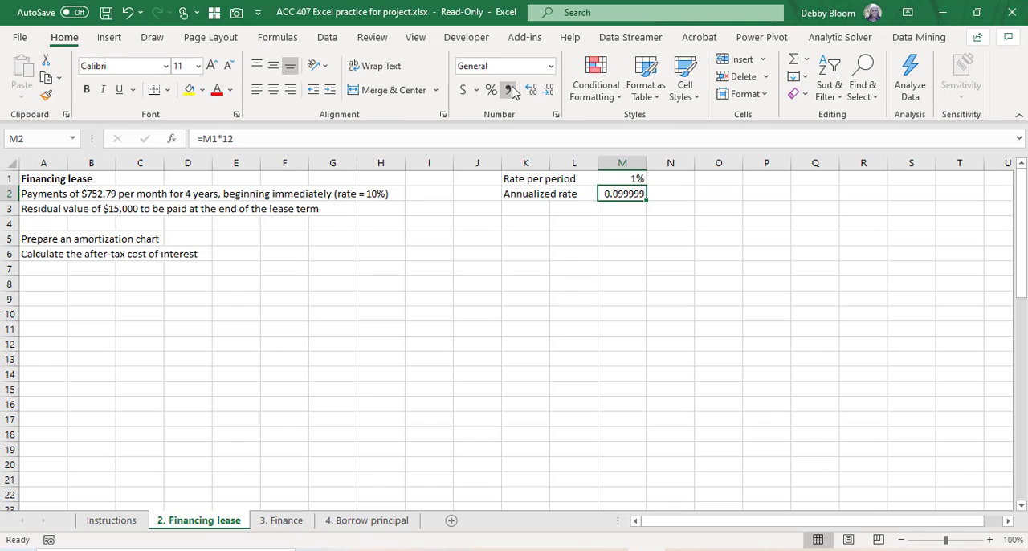
click(491, 90)
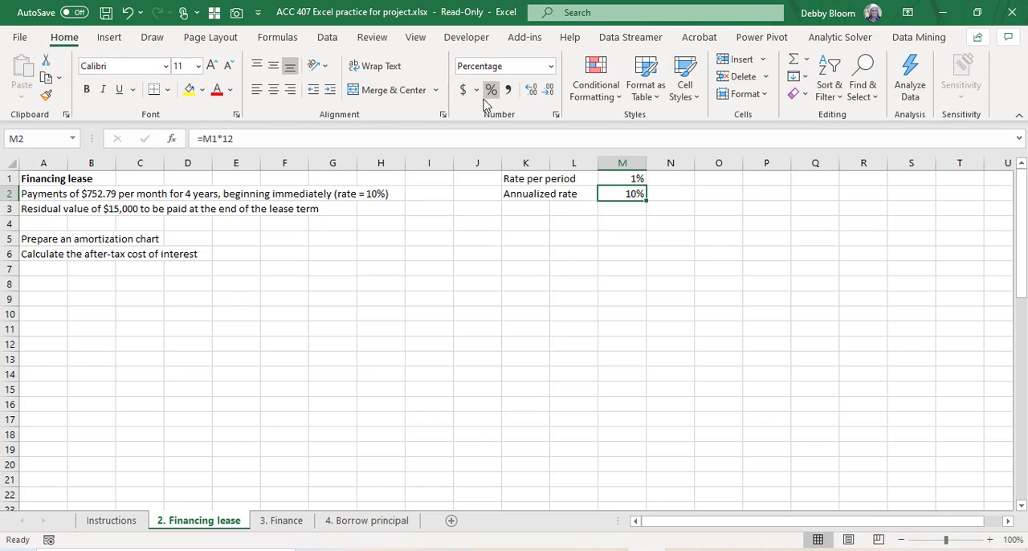
Step: Enter the heading "Period" in A8 and the first two period numbers, 1 and 2, in A9 and A10
click(53, 282)
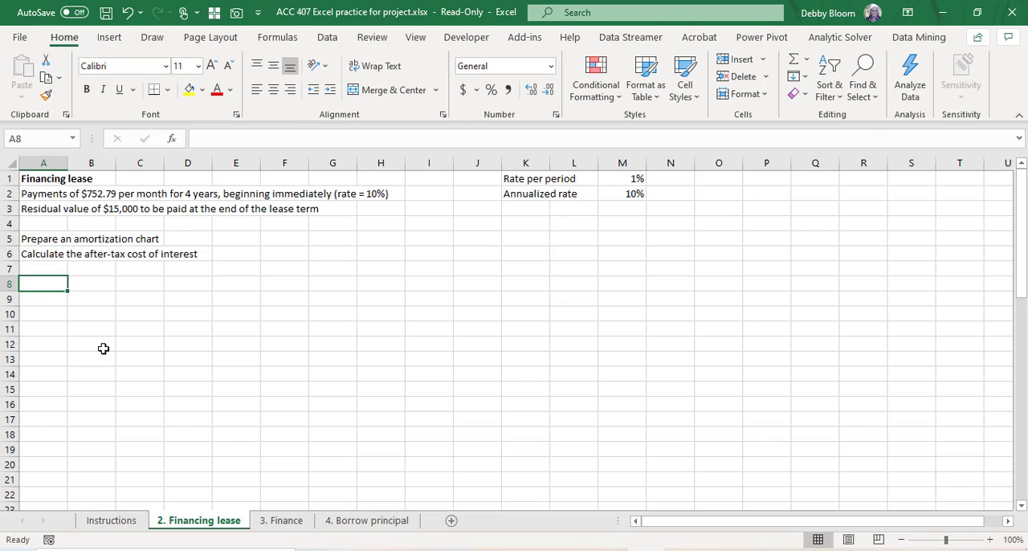
text(Period)
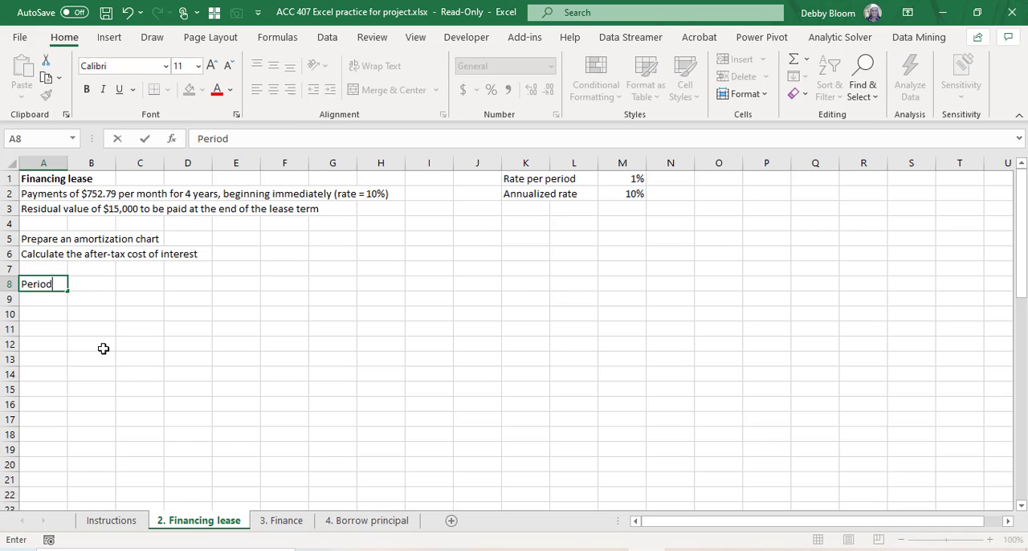
key(Return)
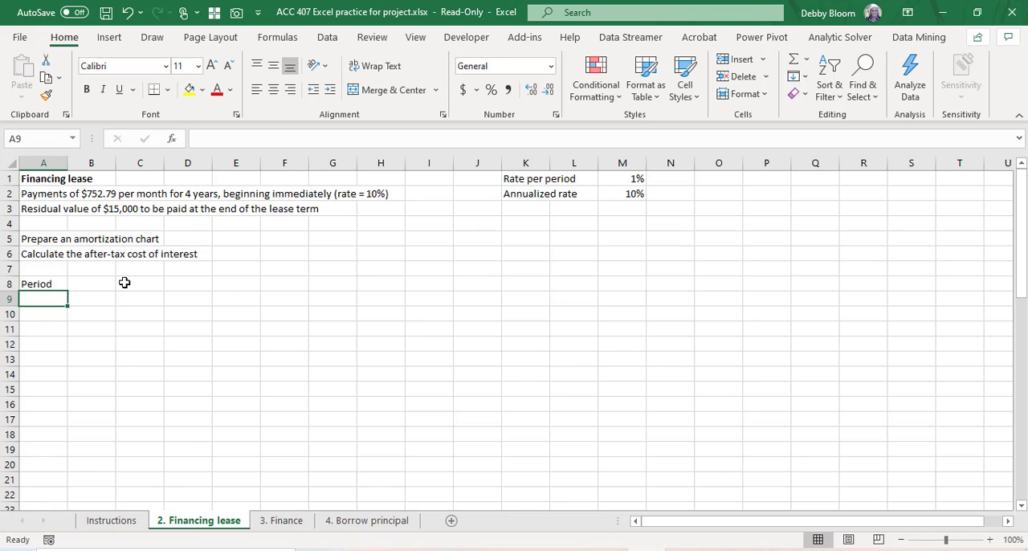
text(1)
key(Return)
text(2)
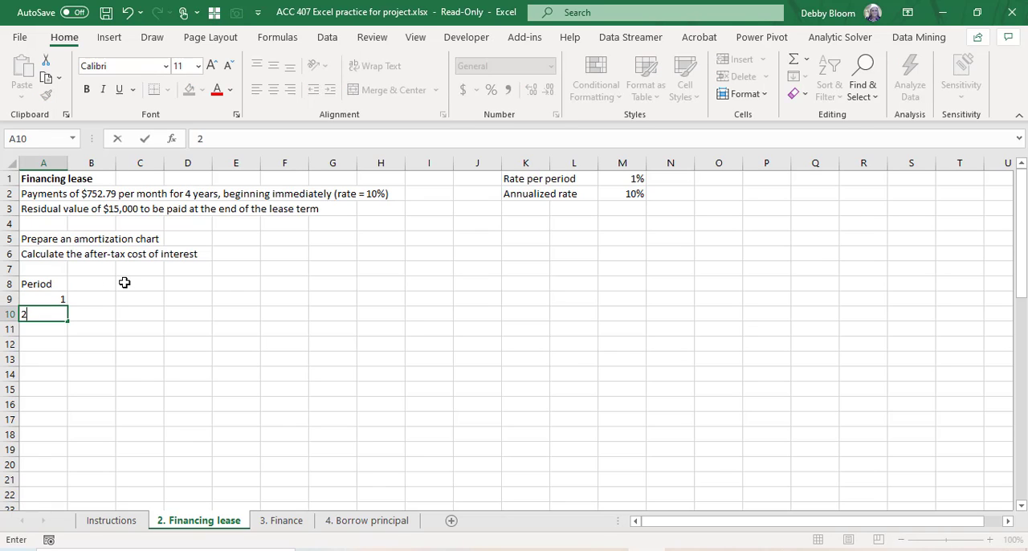
key(Return)
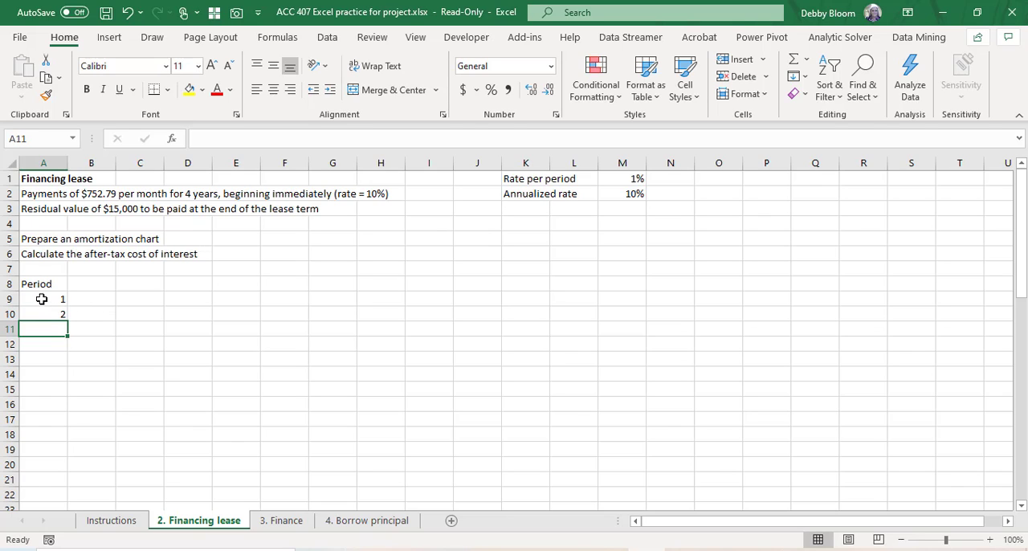
Step: Fill the period number series from A9:A10 down through A56 to cover 48 periods
drag(42, 299, 41, 316)
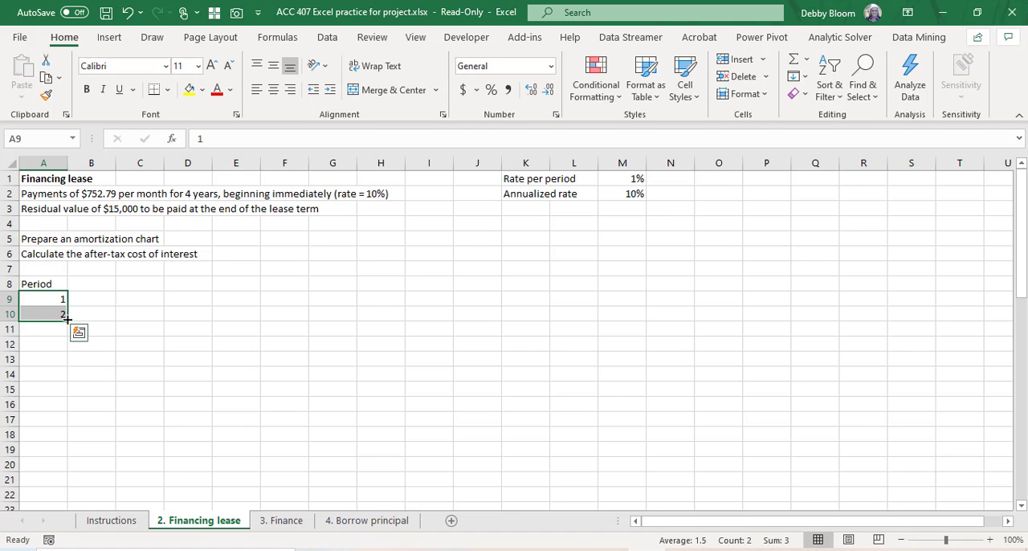
drag(68, 319, 56, 487)
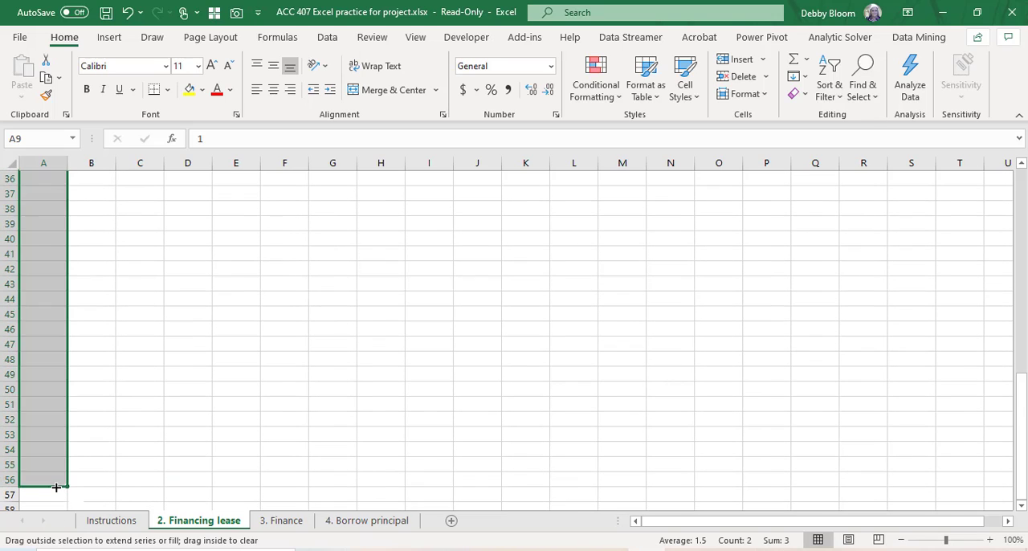
scroll(199, 395, up, 5)
scroll(199, 394, up, 7)
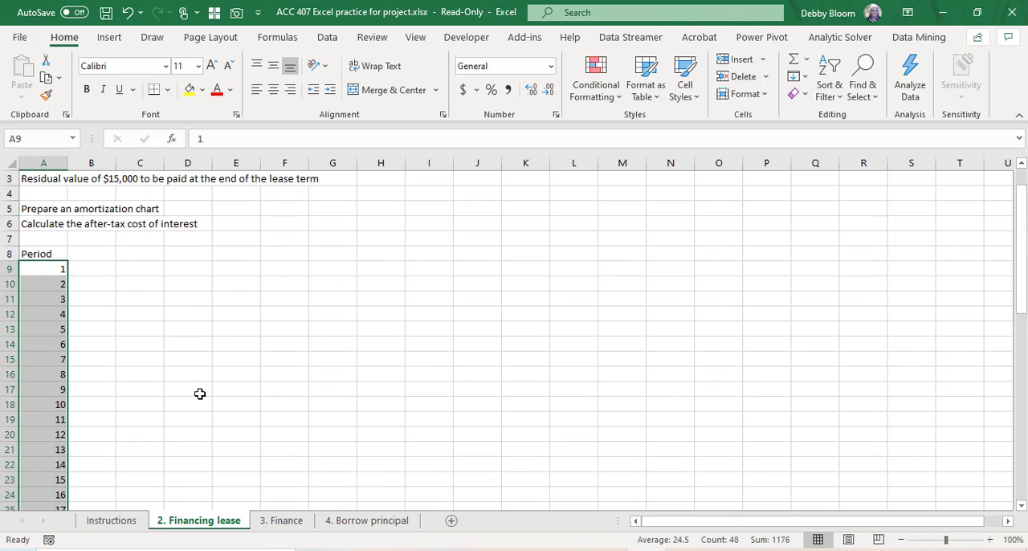
Step: Enter the column headings "Beg Bal" in B8 and "Payment" in C8
click(106, 279)
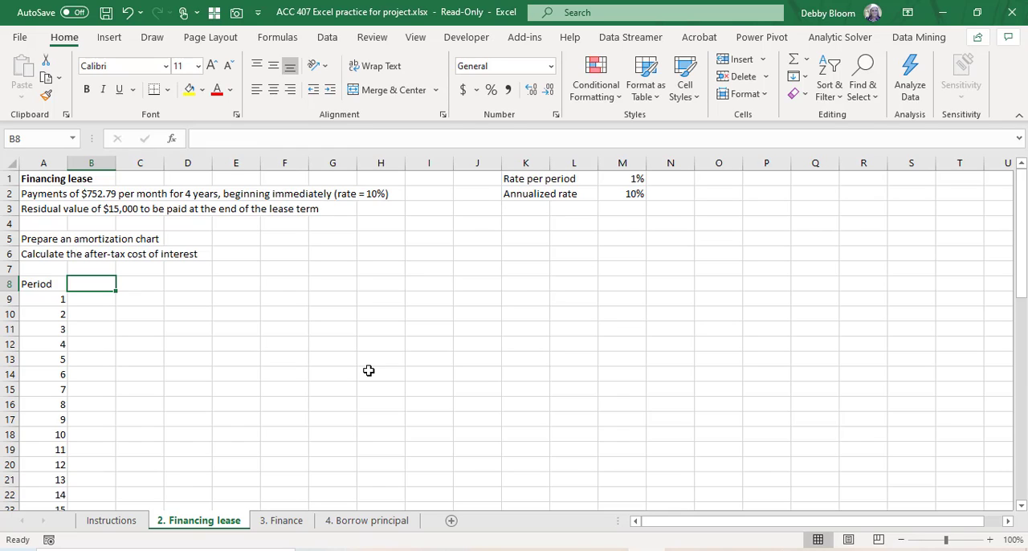
text(Beg)
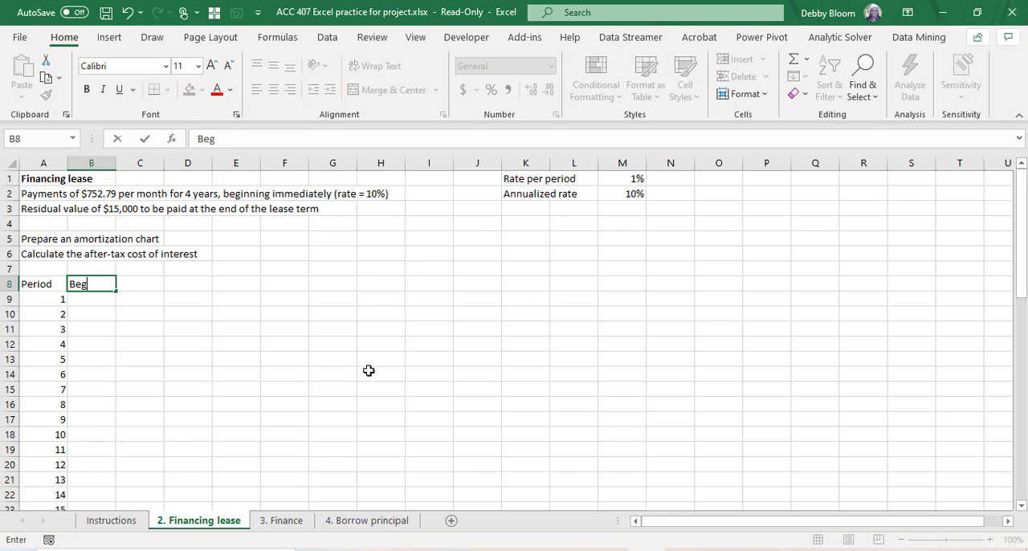
text( Bal)
key(Tab)
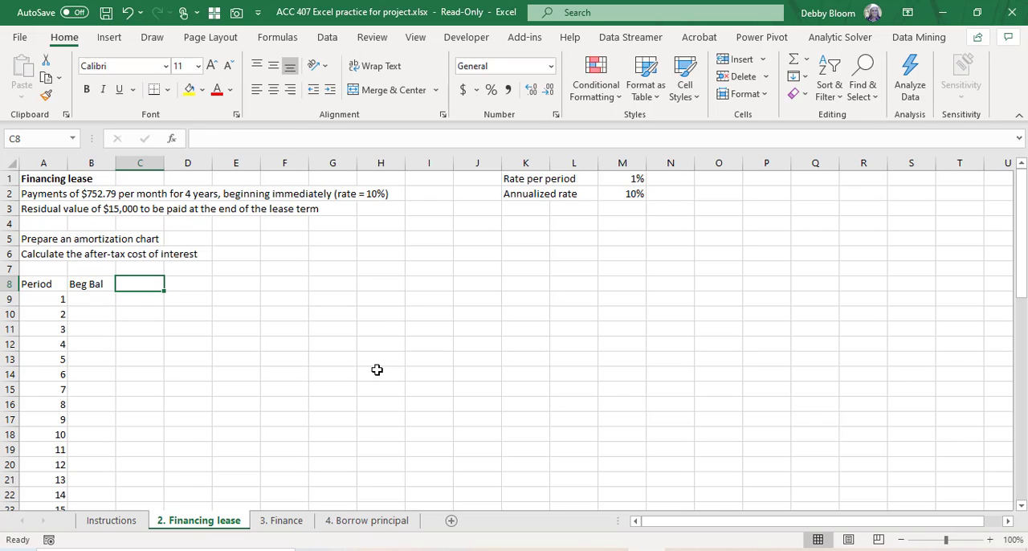
text(Payment)
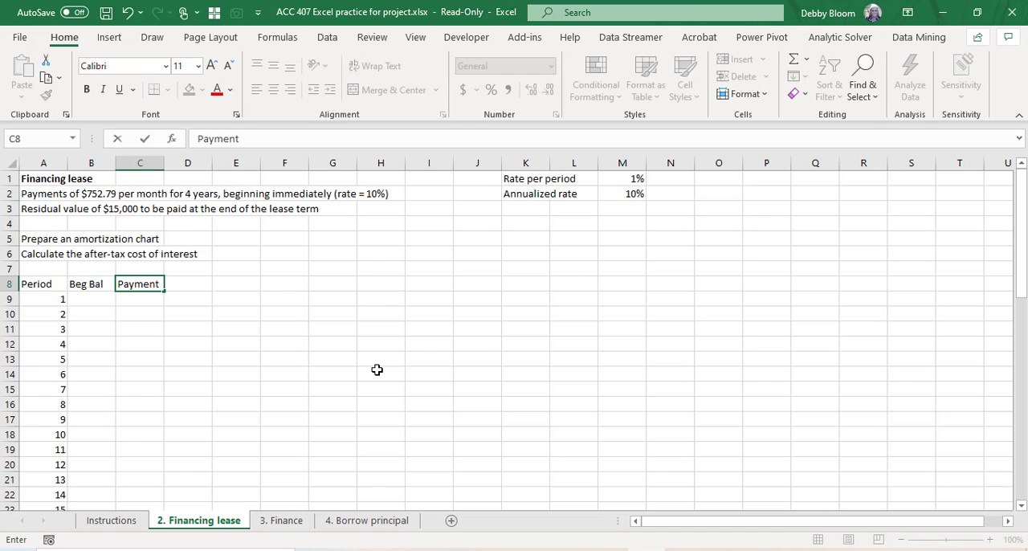
key(Tab)
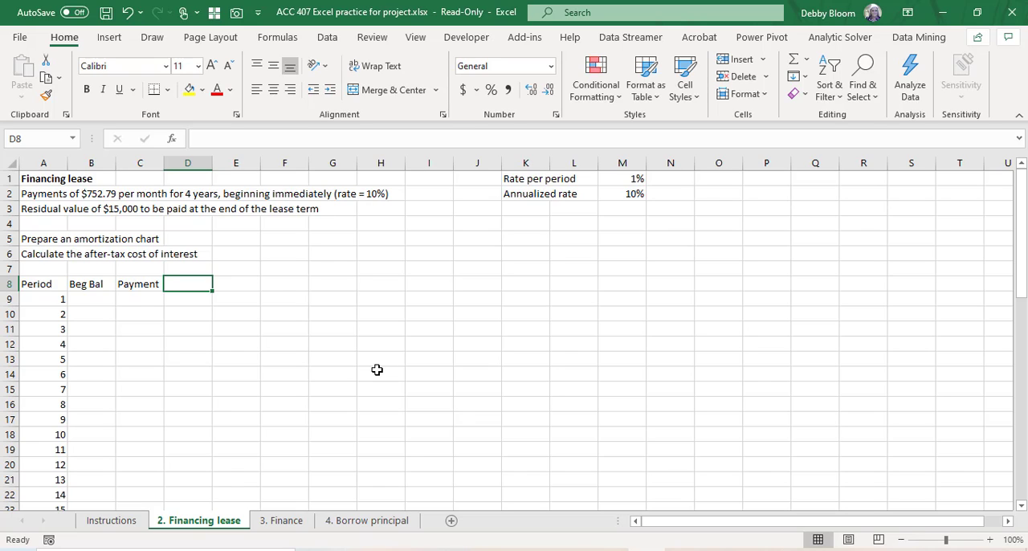
Step: Enter the column headings "Interest" in D8 and "End Bal" in E8
text(Interest)
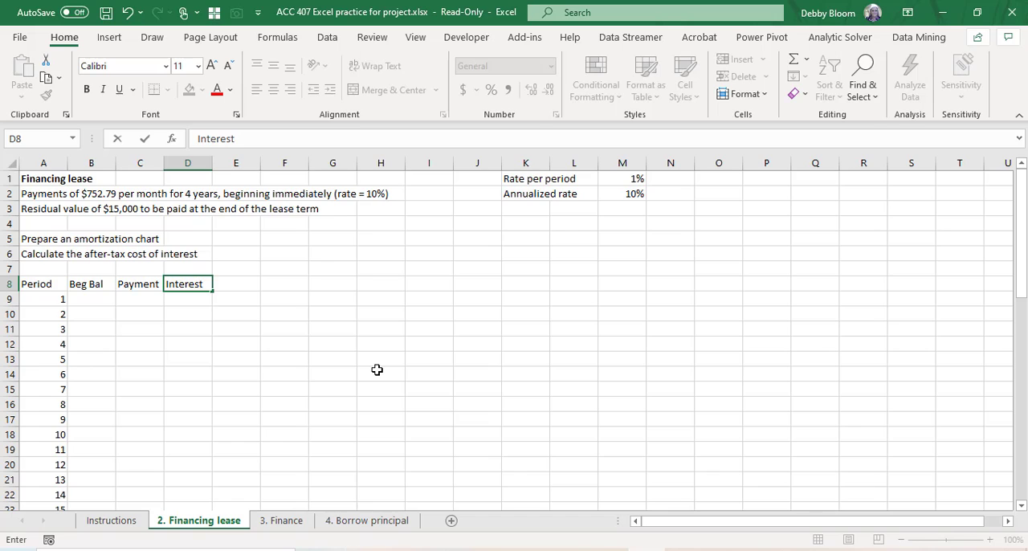
key(Tab)
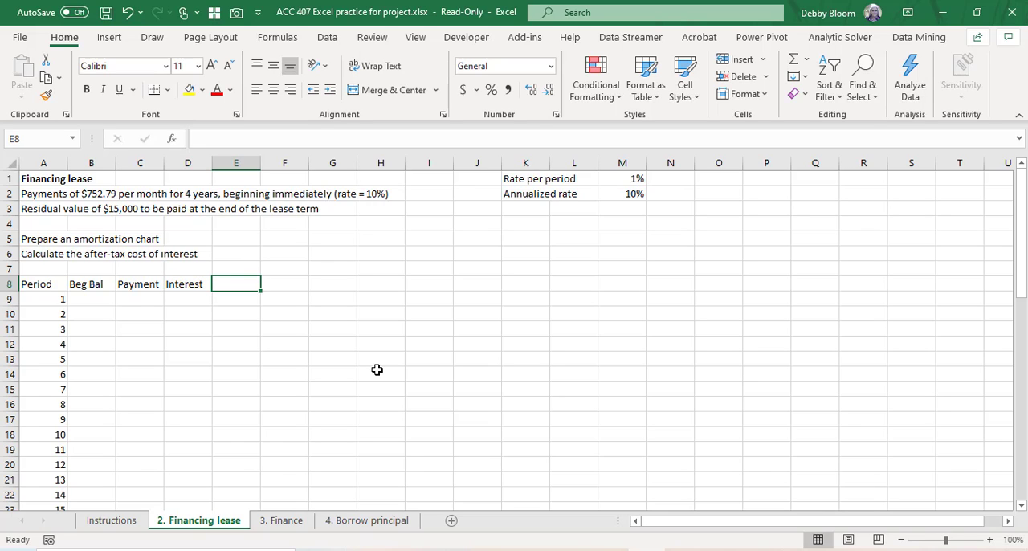
text(En)
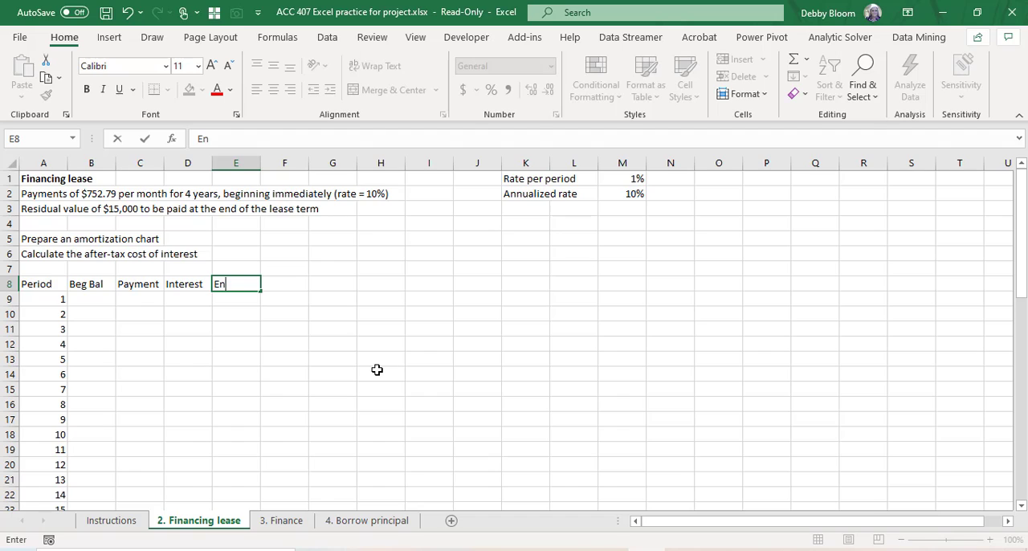
text(d Bal)
key(ctrl+Return)
key(Return)
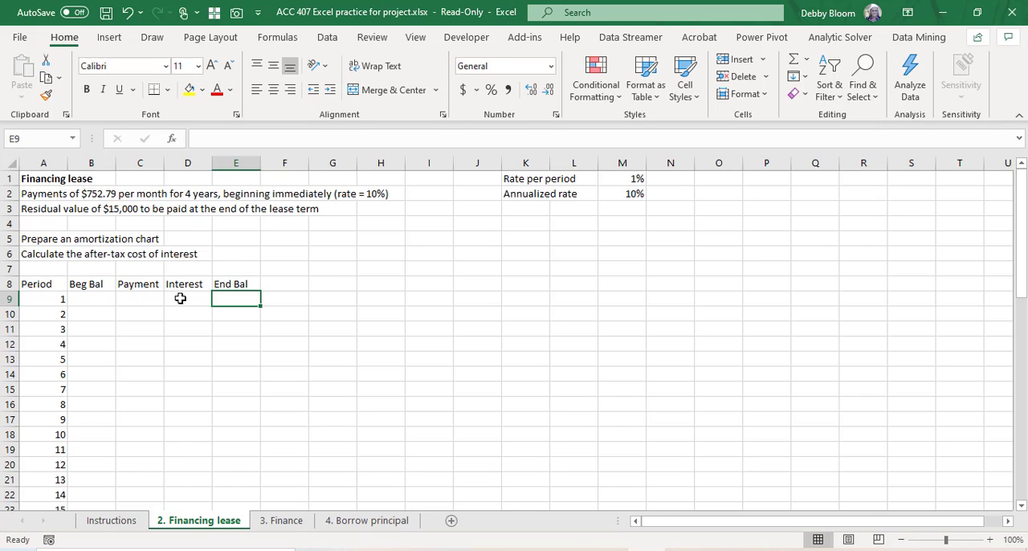
Step: Enter 40000 as the period 1 beginning balance in B9 and 752.79 as its payment in C9
click(83, 296)
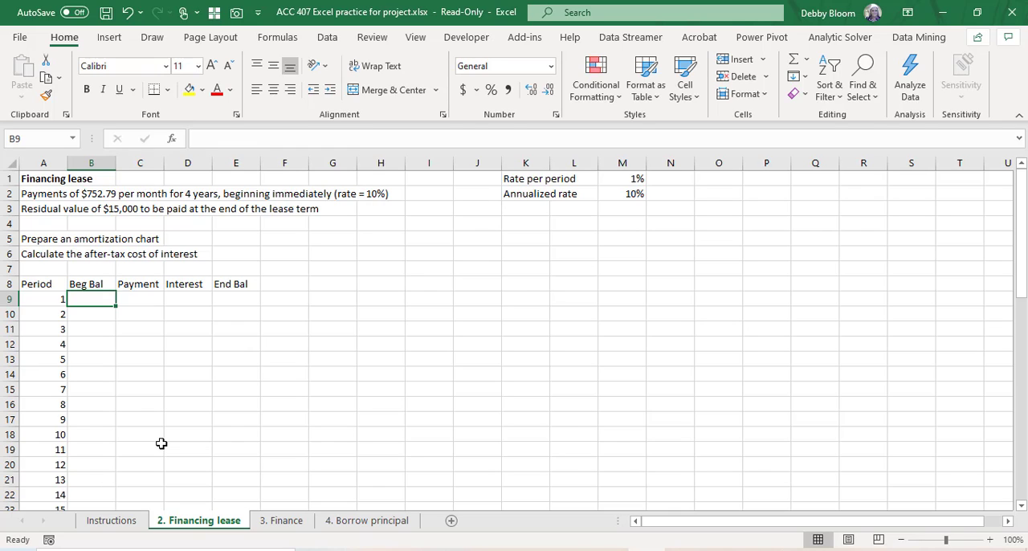
text(40000)
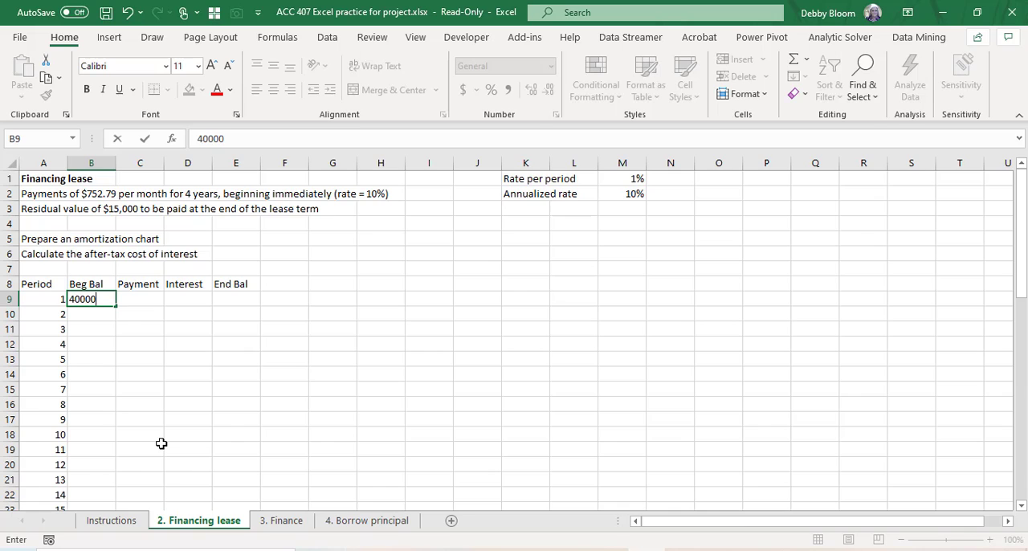
key(Return)
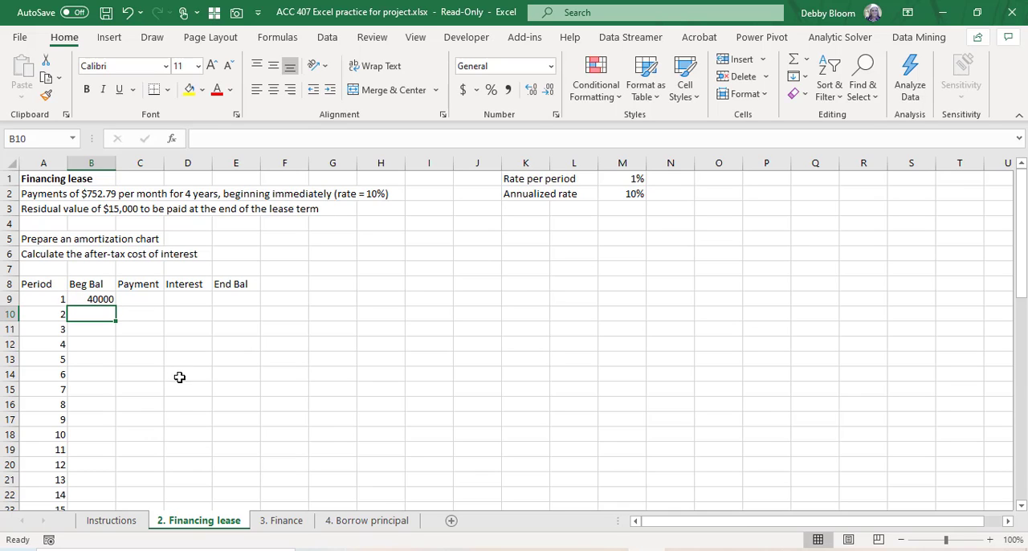
click(4, 208)
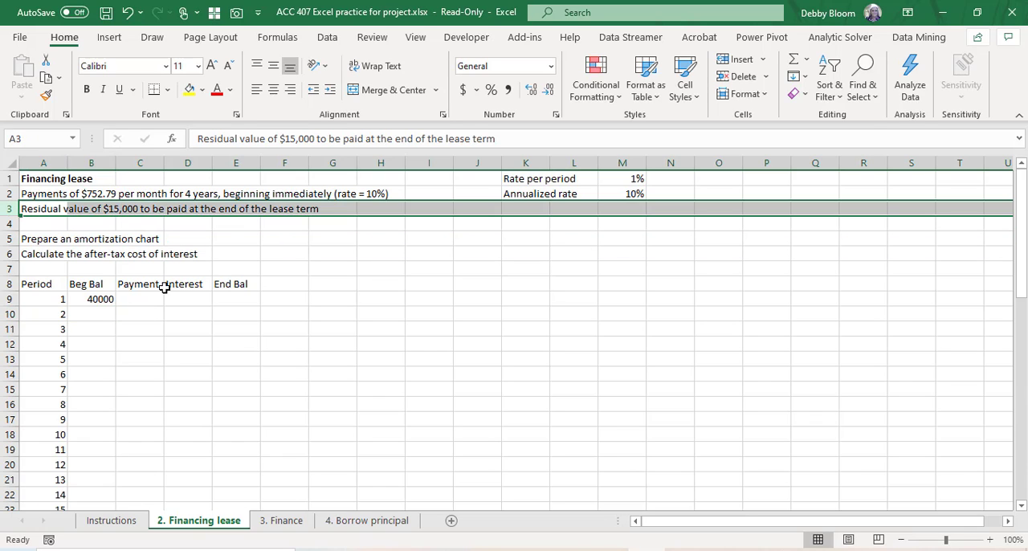
click(30, 195)
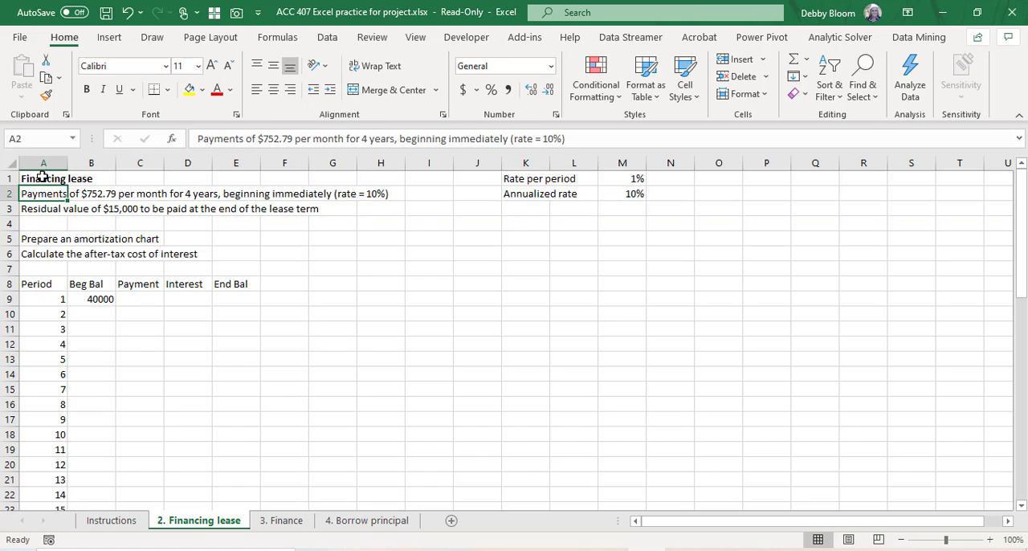
click(43, 177)
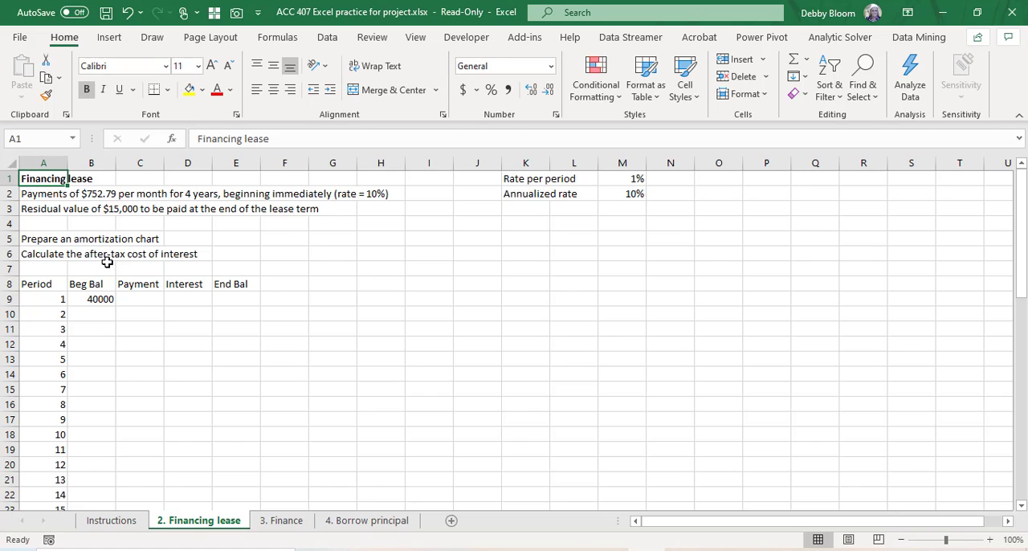
click(150, 298)
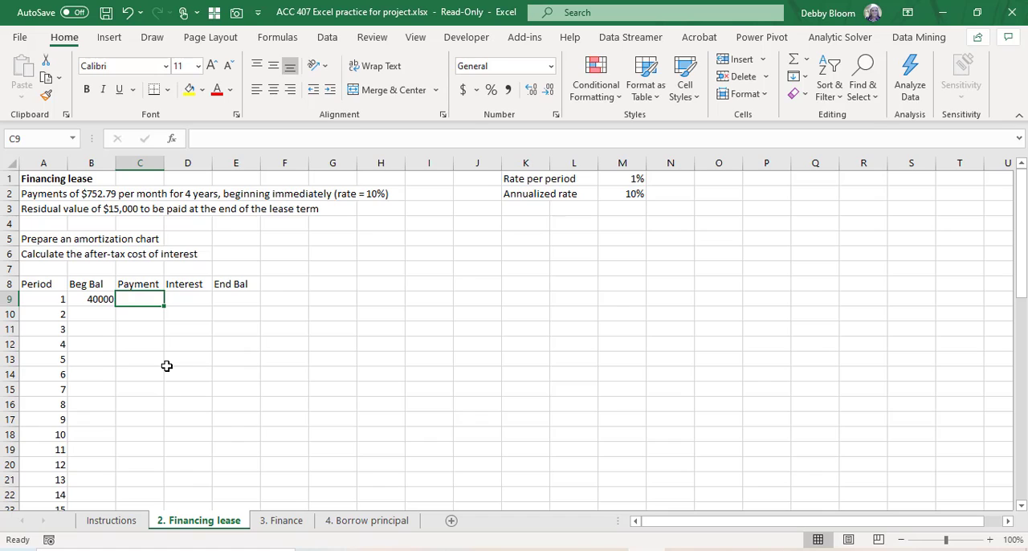
text(752.7)
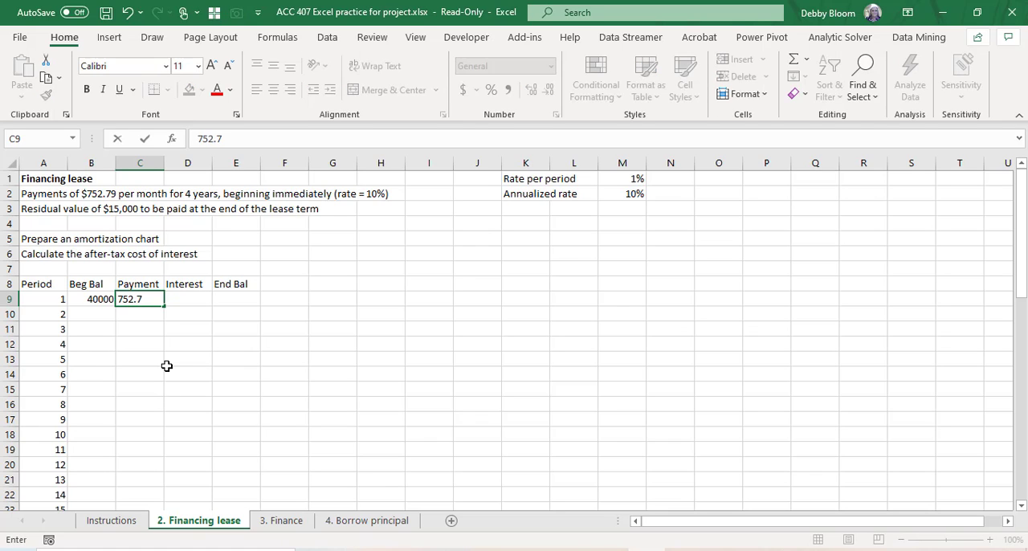
text(9)
key(Return)
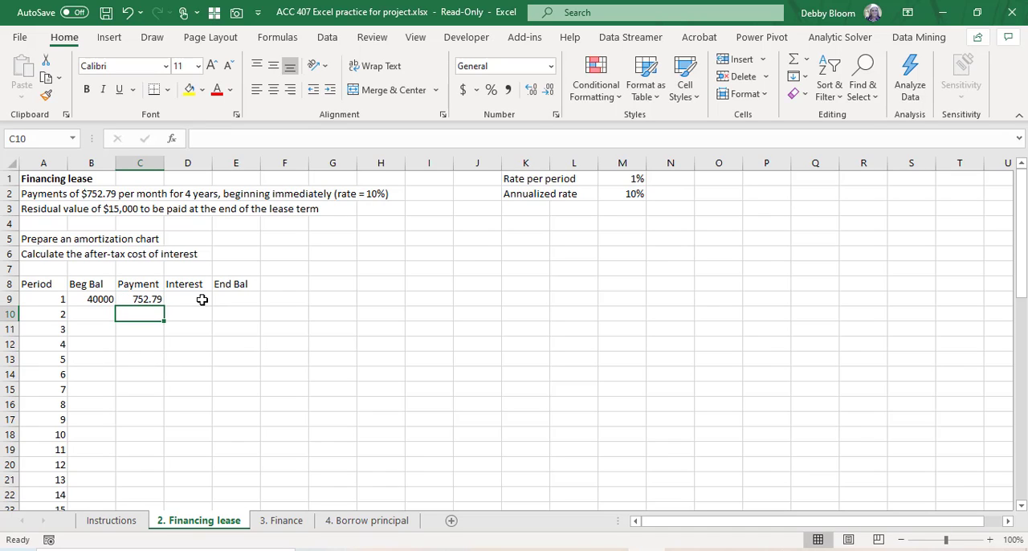
Step: Calculate the period 1 interest in D9 with the formula =(B9-C9)*10%/12
click(200, 300)
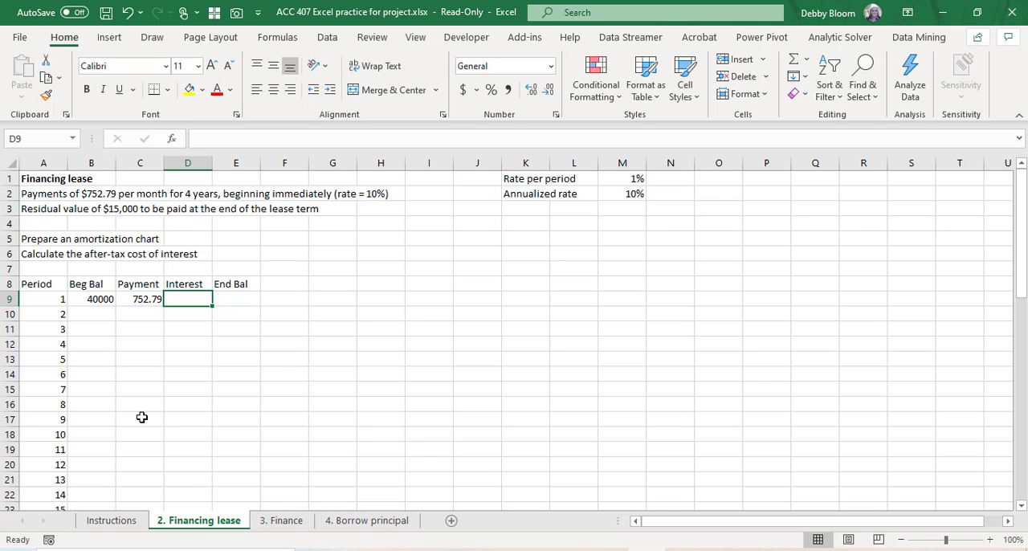
text(=()
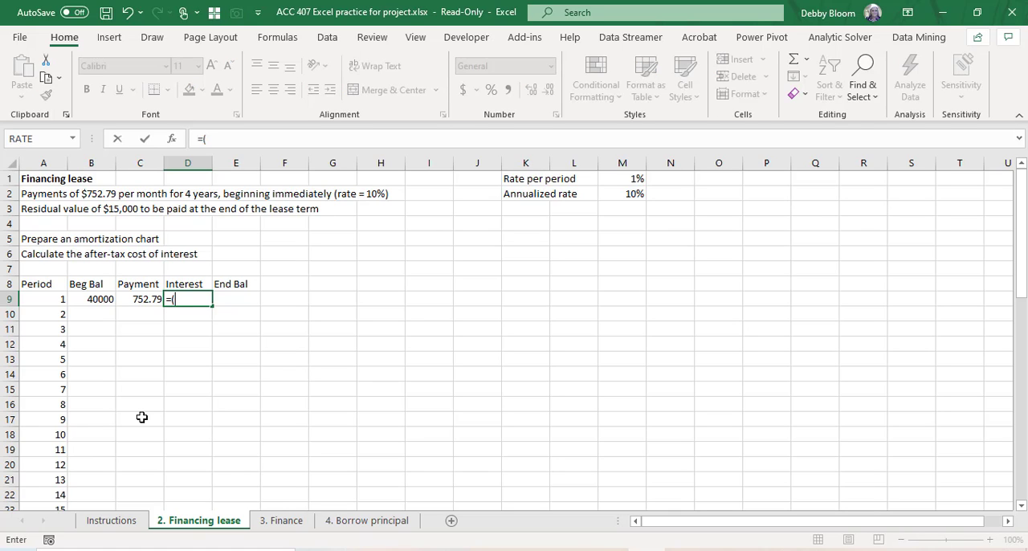
click(105, 296)
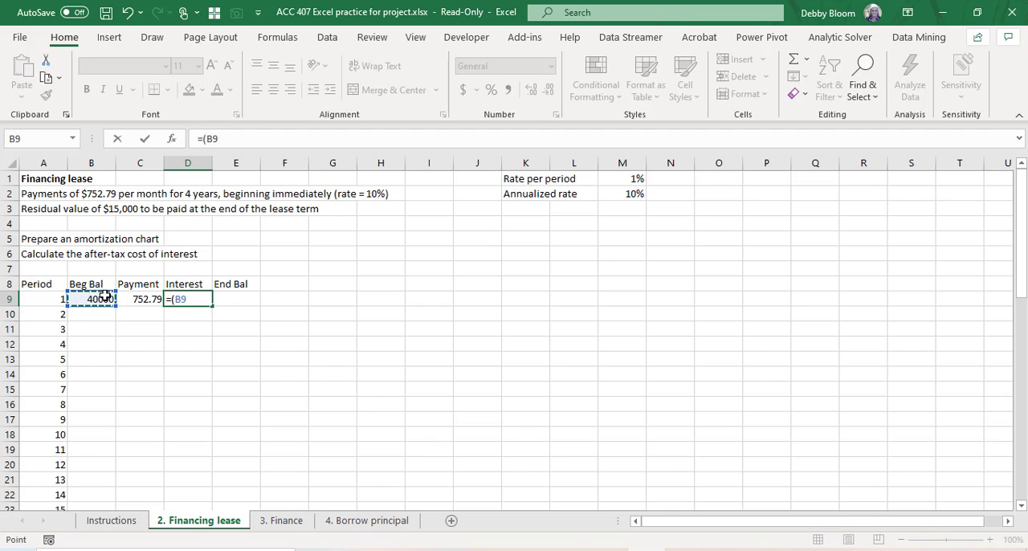
text(-)
click(133, 298)
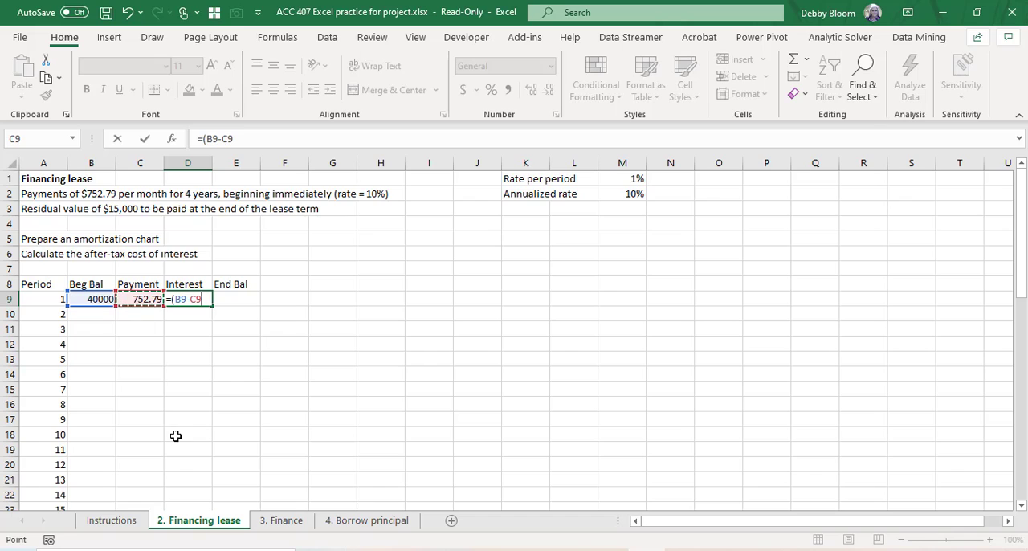
text())
text(*10%)
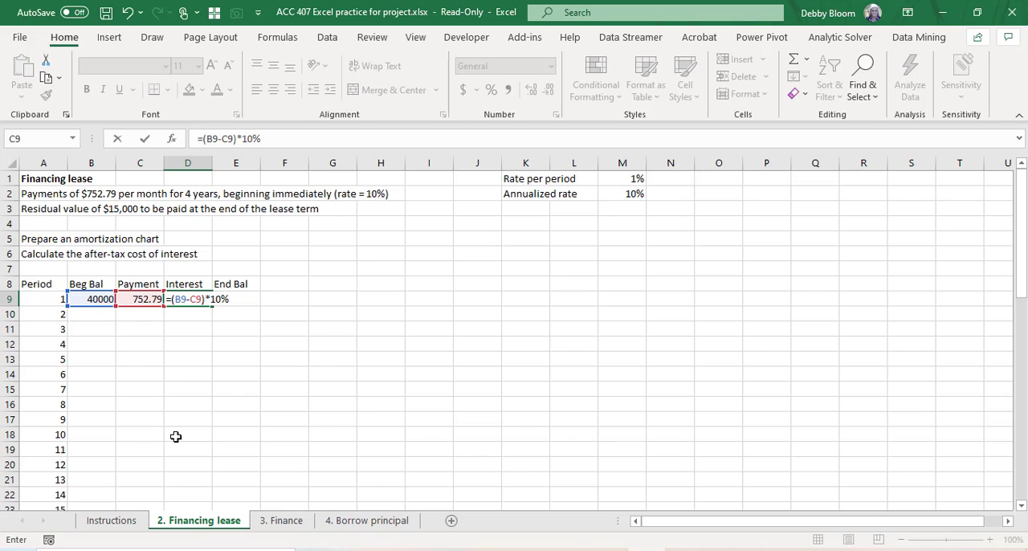
text(/12)
key(Return)
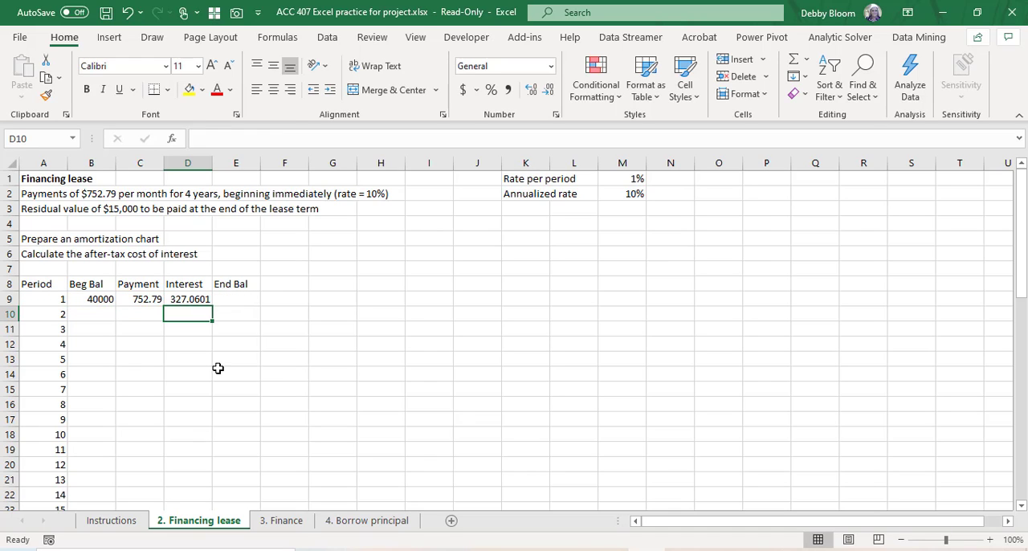
Step: Calculate the period 1 ending balance in E9 with the formula =B9-C9+D9
click(239, 300)
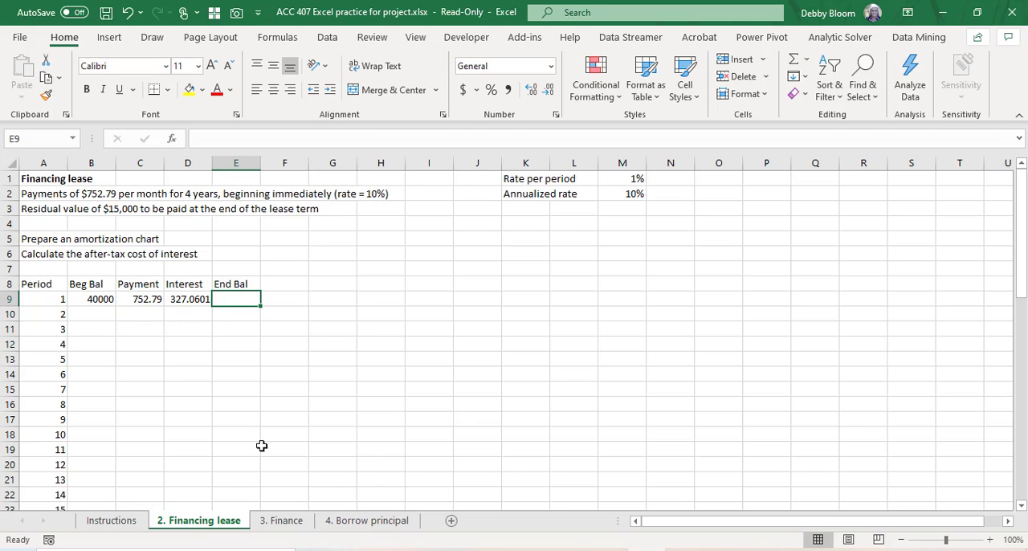
text(=)
click(94, 299)
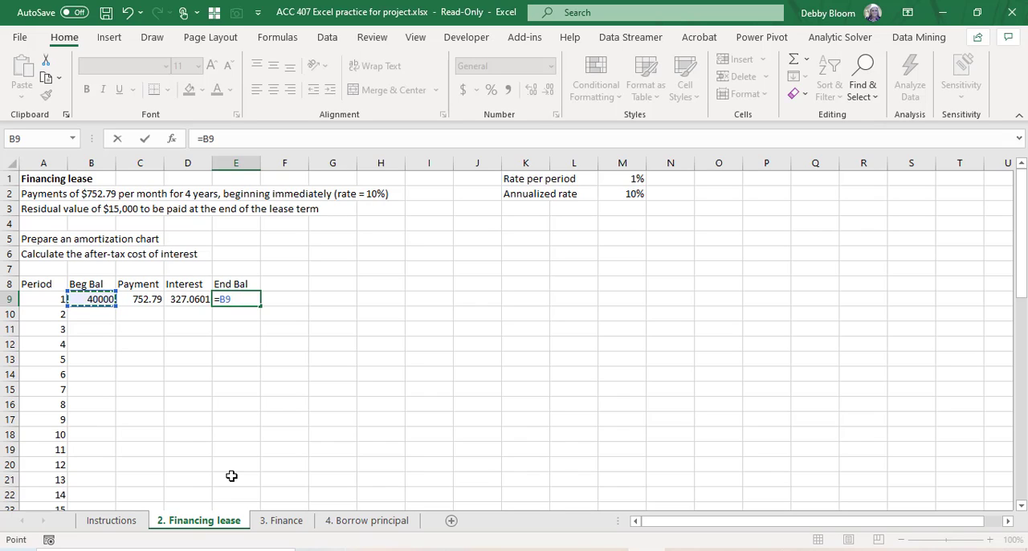
text(-)
click(153, 298)
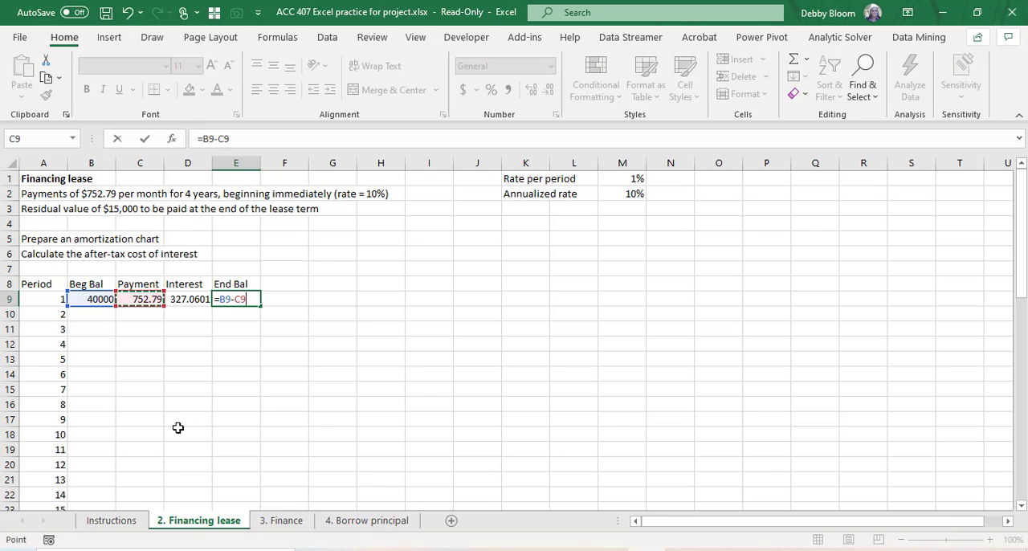
text(+)
click(185, 301)
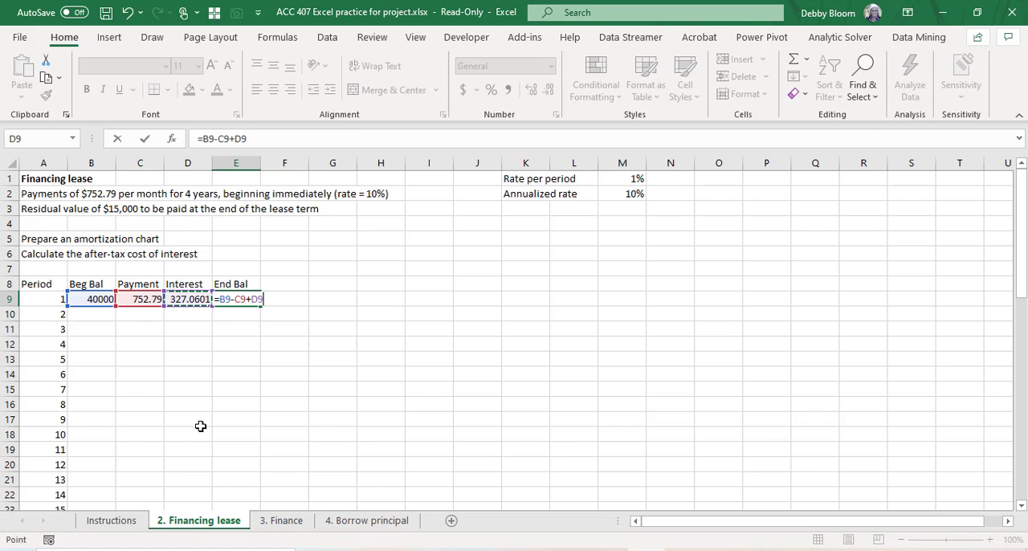
key(Return)
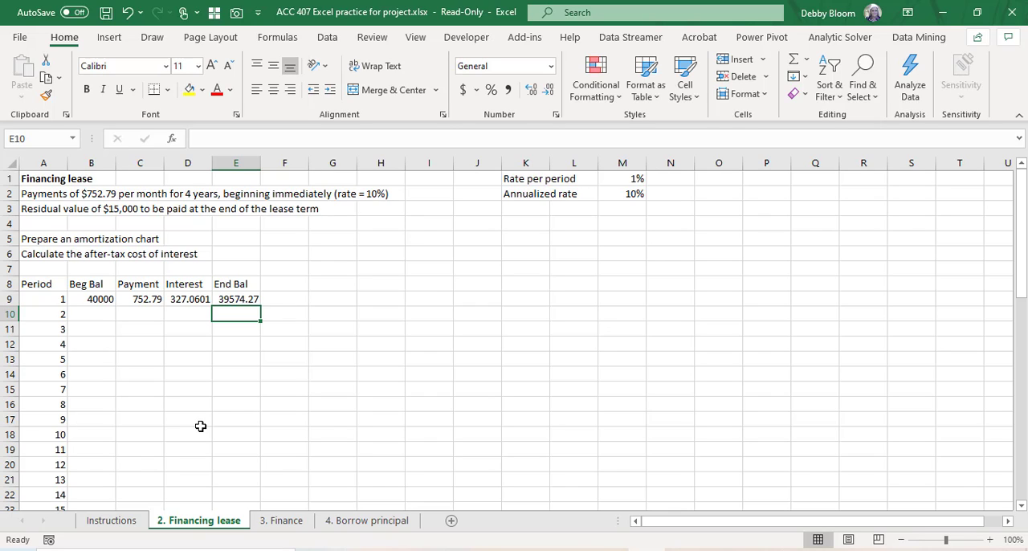
Step: Link the period 2 beginning balance in B10 to the prior ending balance with =E9 and fill it down through period 48
click(105, 314)
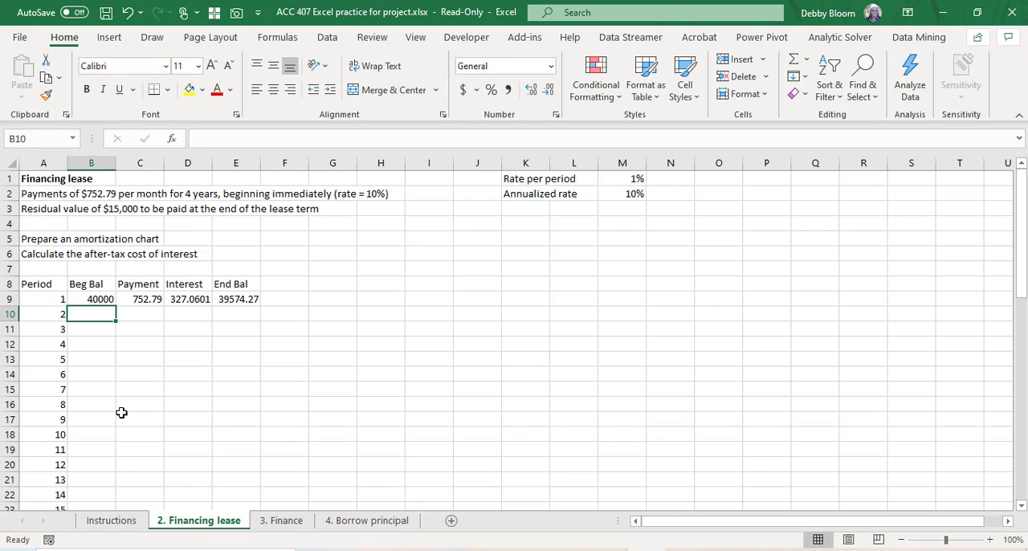
text(=)
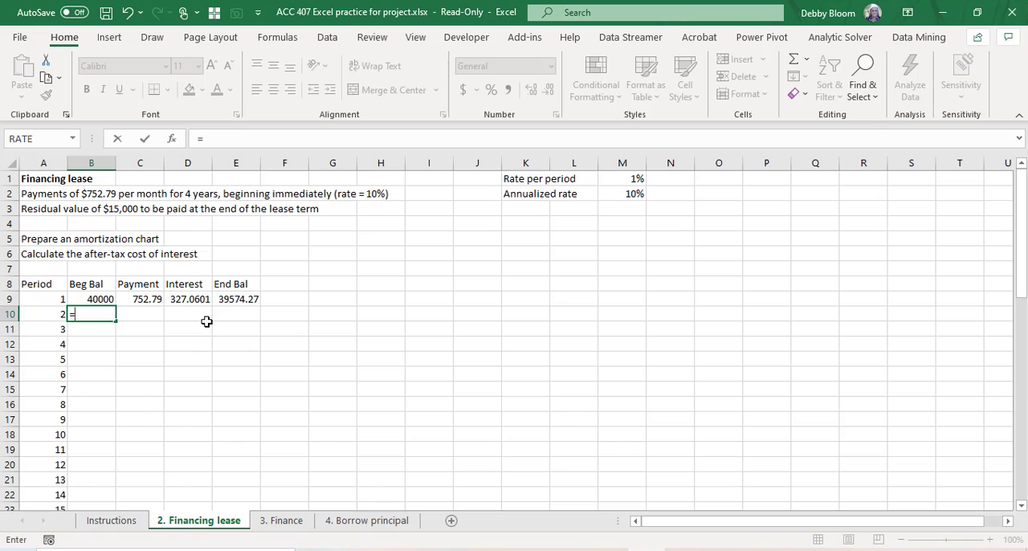
click(237, 299)
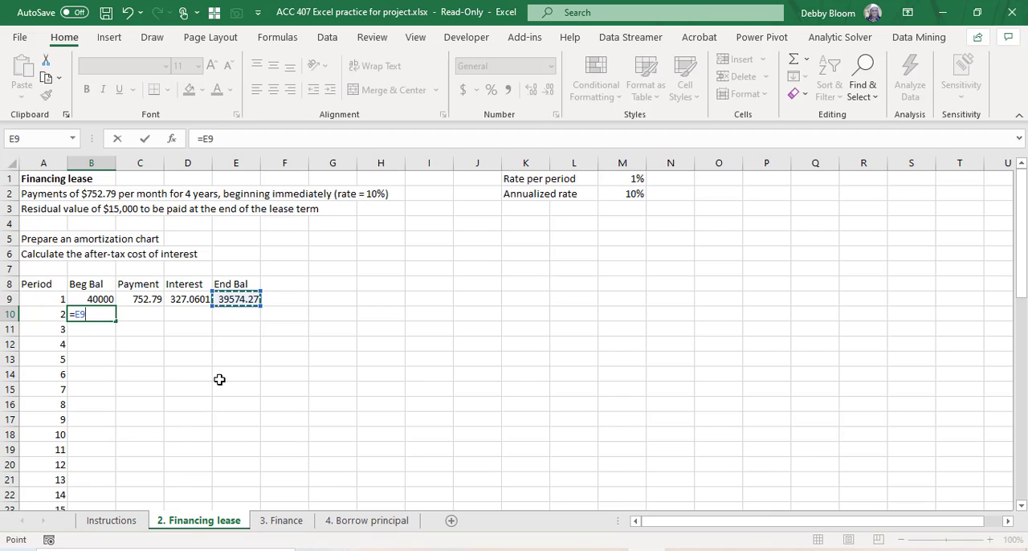
key(Return)
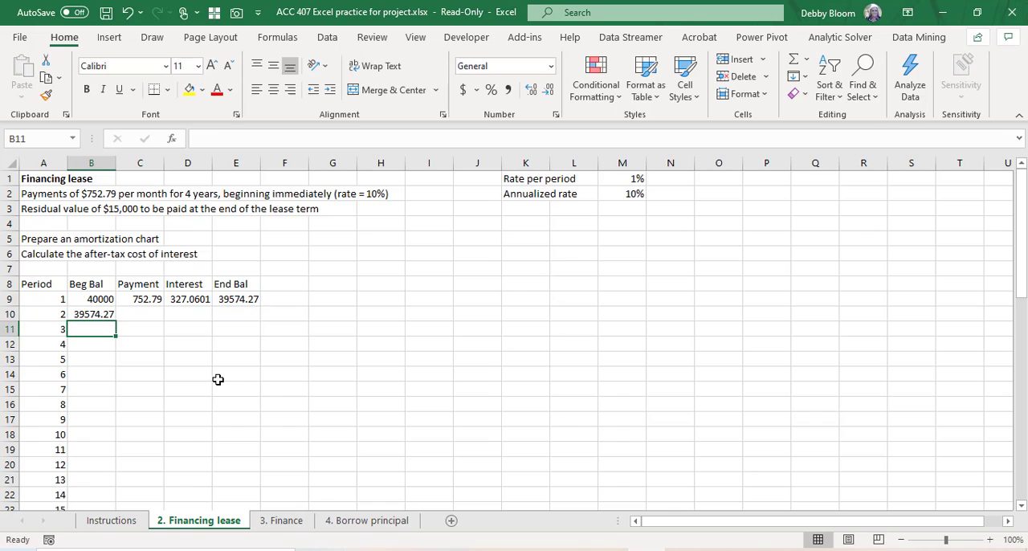
click(104, 314)
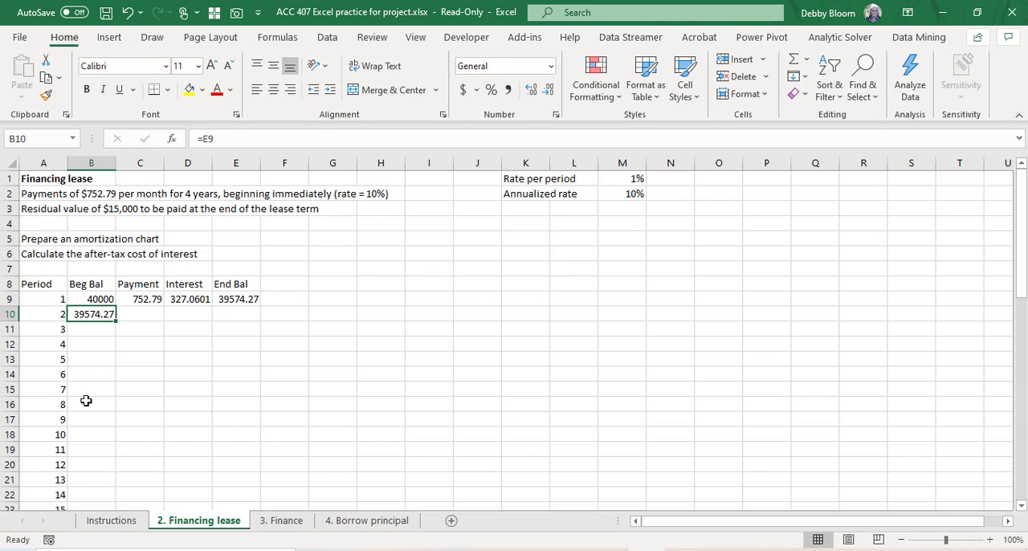
double_click(115, 319)
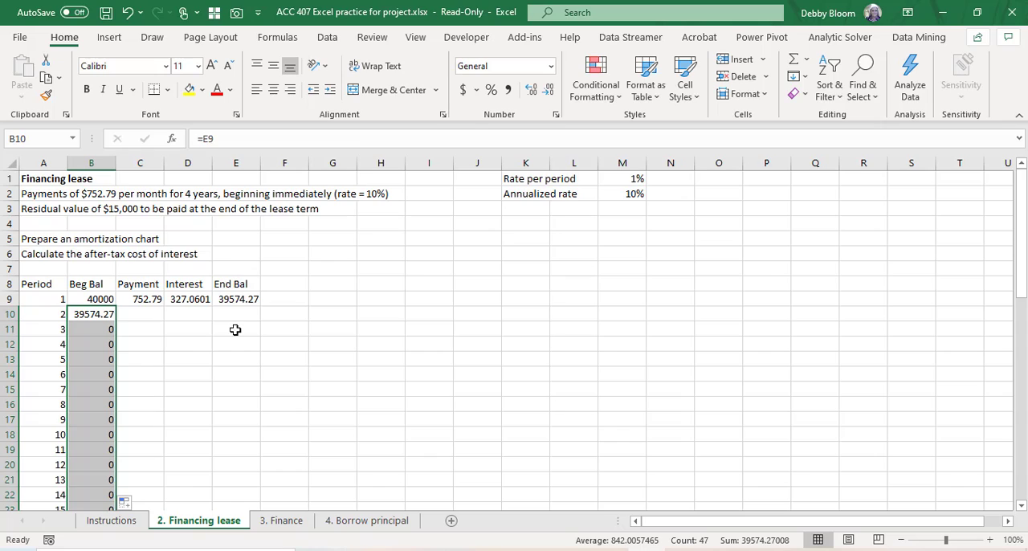
Step: Fill the 752.79 payment from C9 down through period 48 as copied cells
click(150, 299)
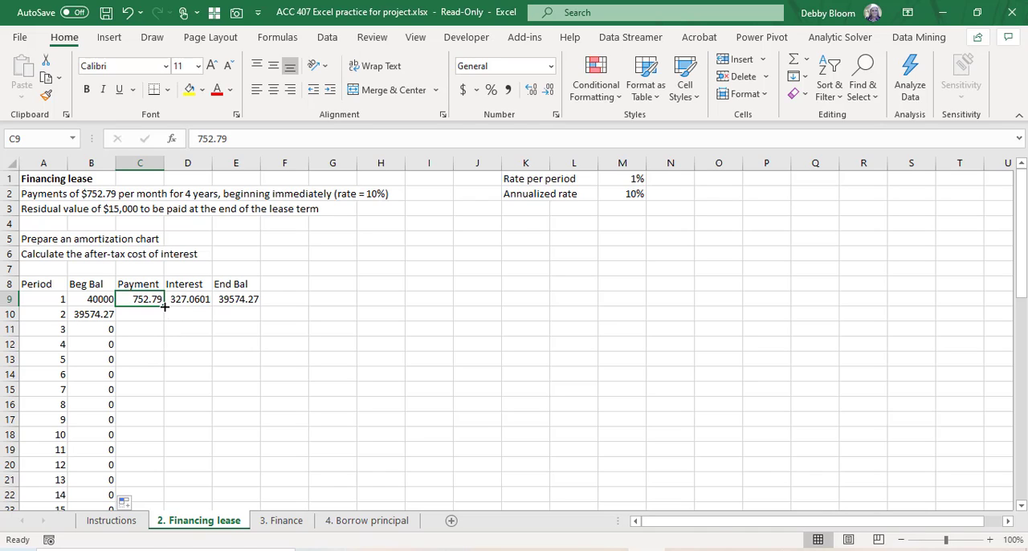
double_click(163, 306)
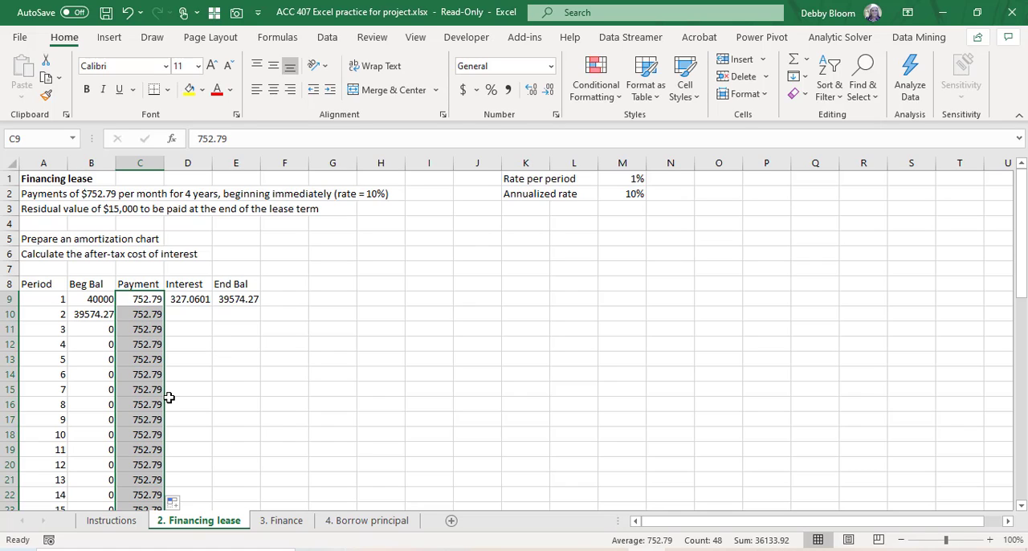
click(184, 504)
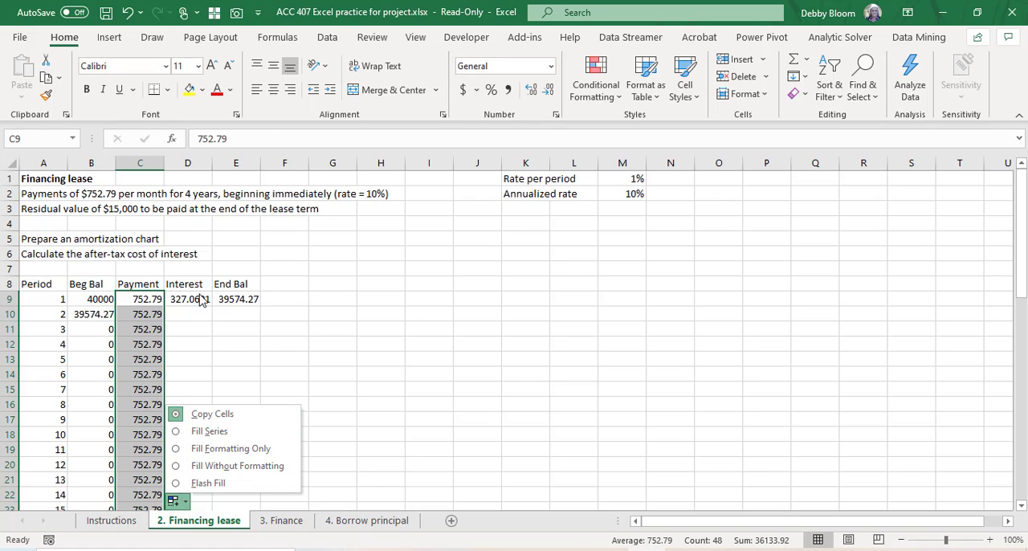
Step: Fill the Interest and End Bal formulas in D9:E9 down through period 48 and check the final ending balance in E56
click(203, 298)
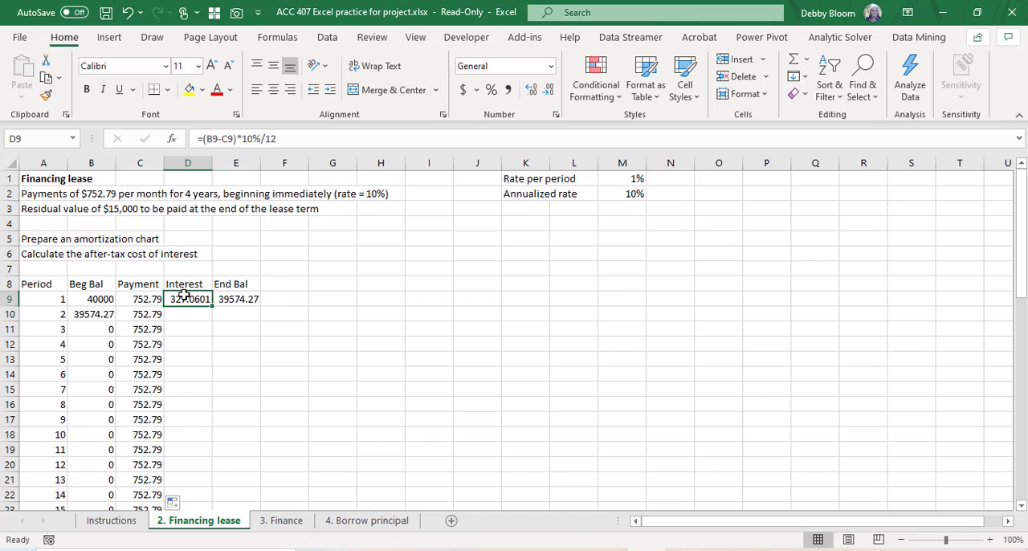
drag(182, 298, 240, 295)
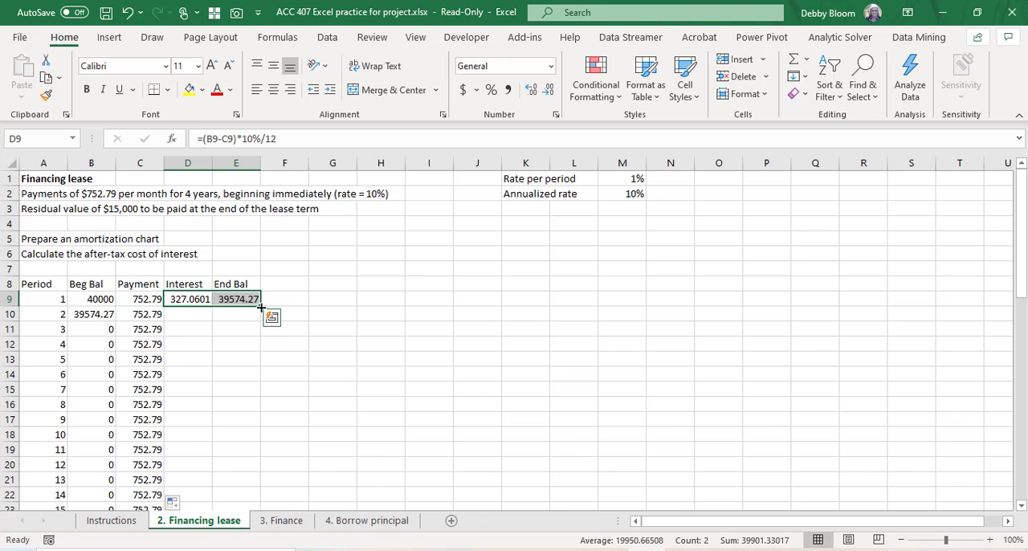
double_click(261, 306)
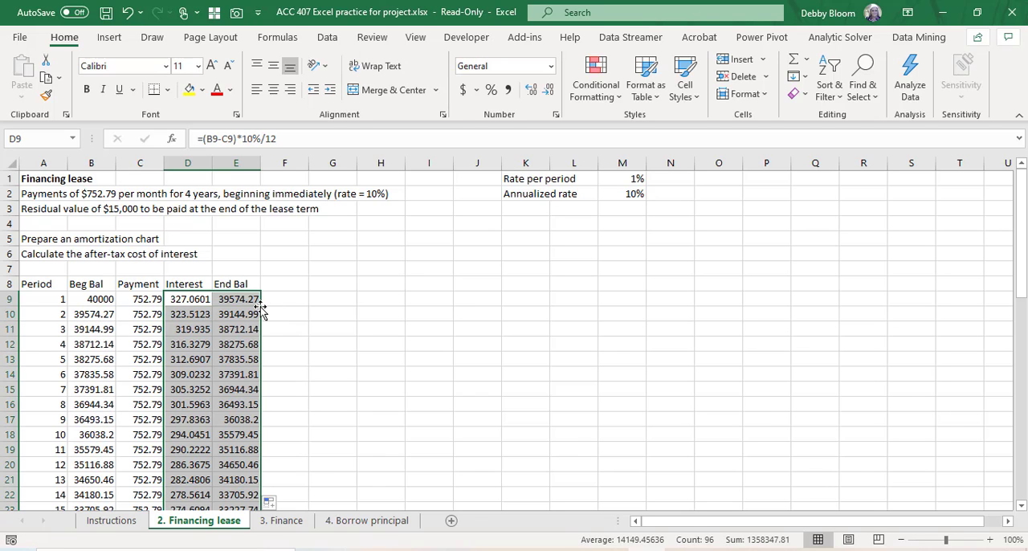
scroll(279, 363, down, 8)
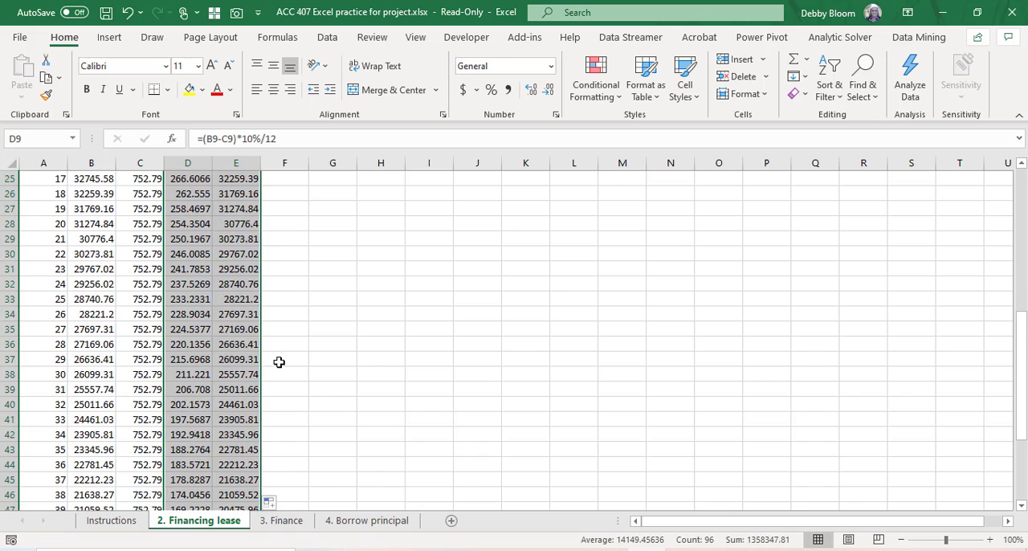
scroll(279, 363, down, 4)
click(237, 465)
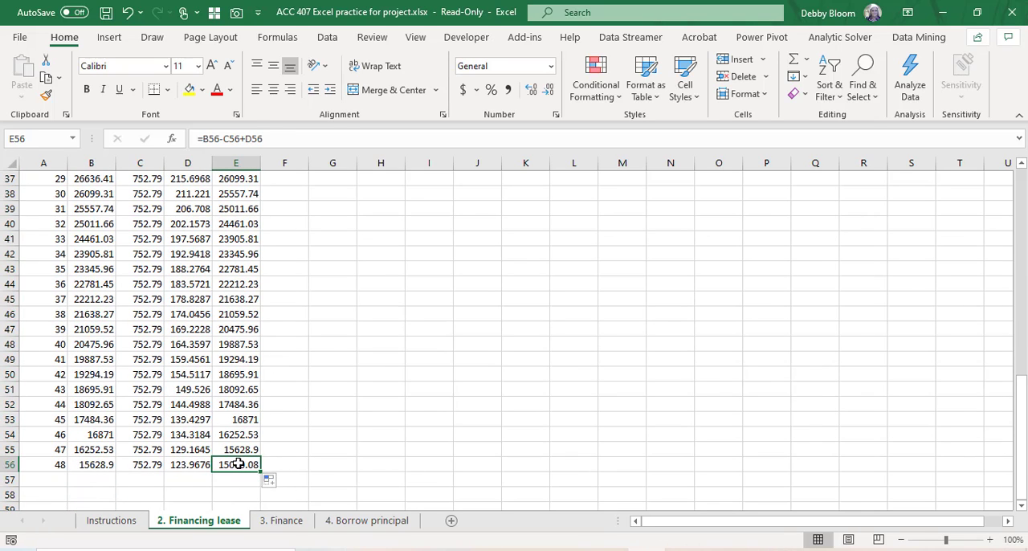
click(151, 289)
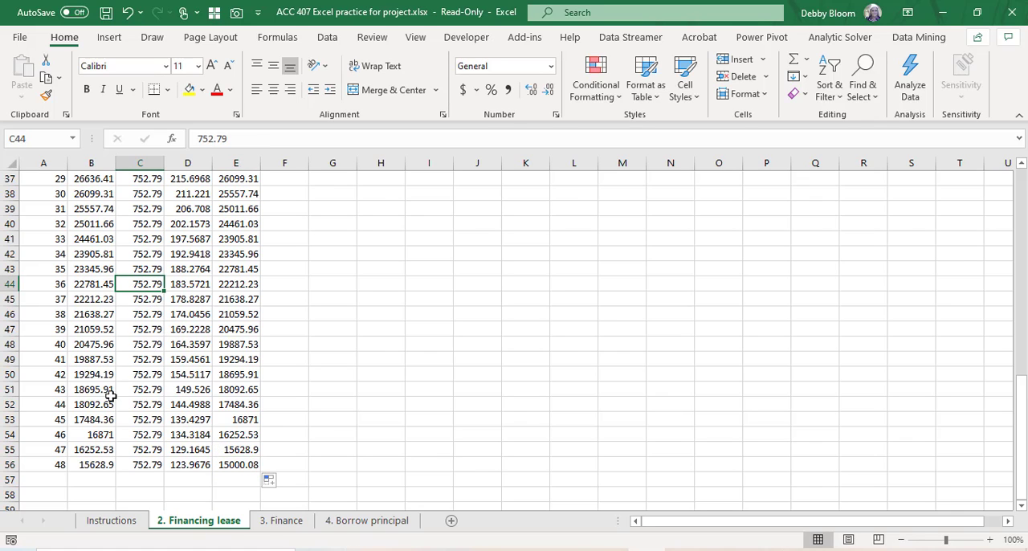
Step: Enter the column heading "Yearly interest" in F8 and widen columns F and G, making F wide enough for the heading
scroll(111, 396, up, 11)
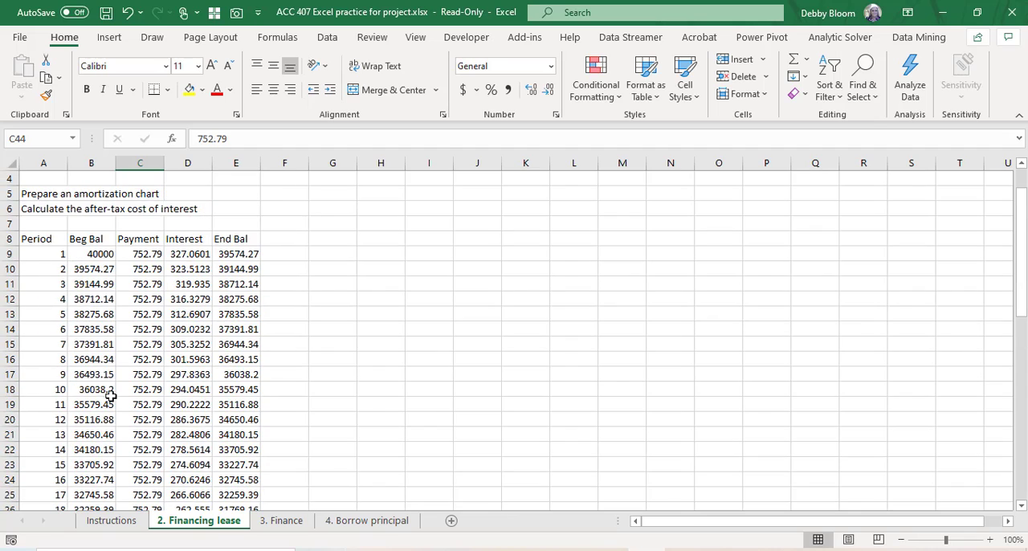
scroll(110, 396, up, 1)
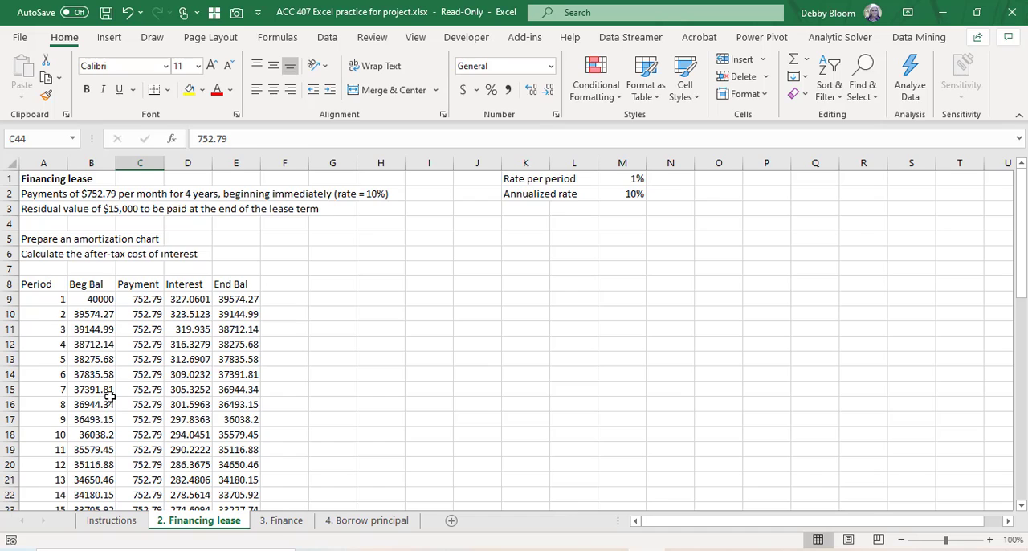
drag(310, 163, 396, 166)
click(290, 285)
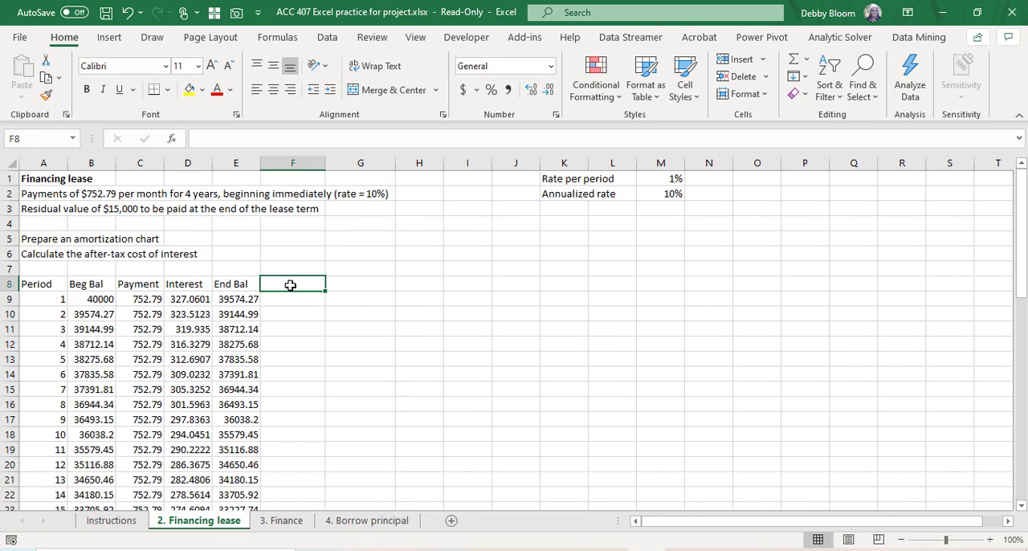
text(Year)
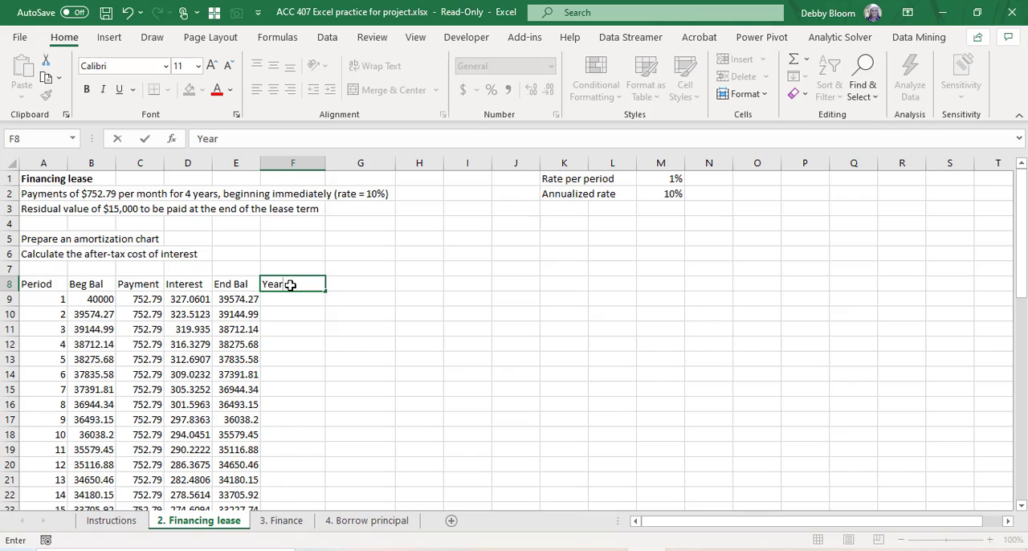
text(ly interest)
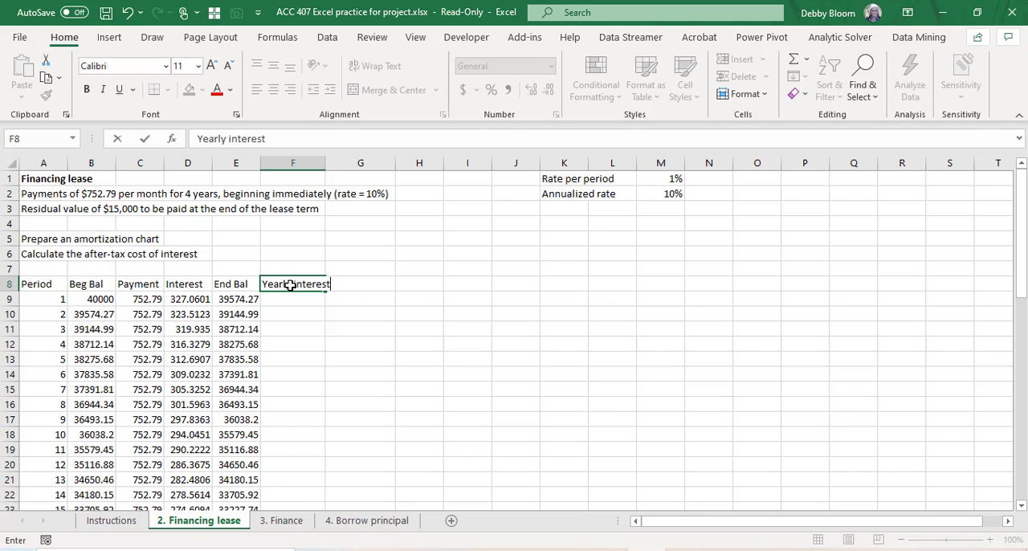
key(Return)
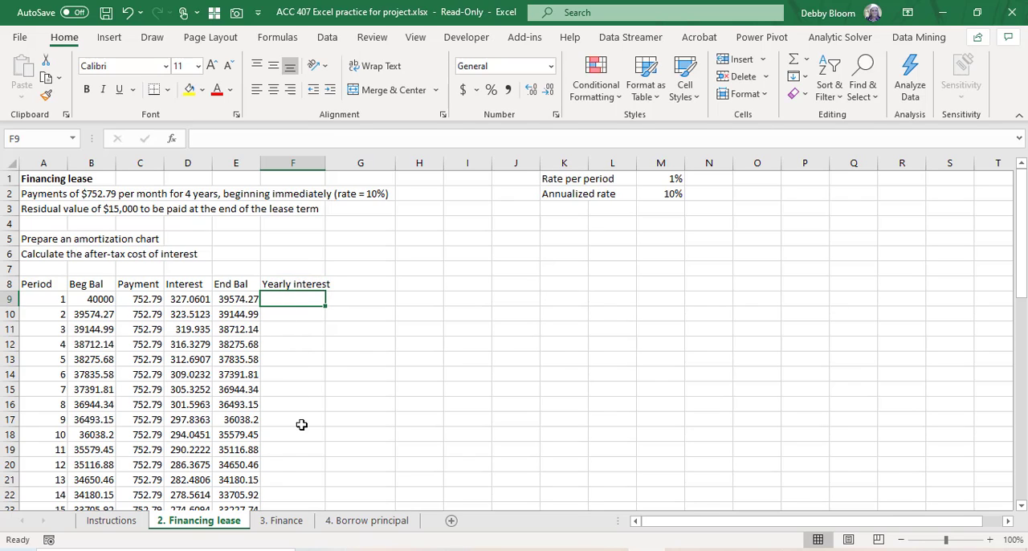
click(301, 459)
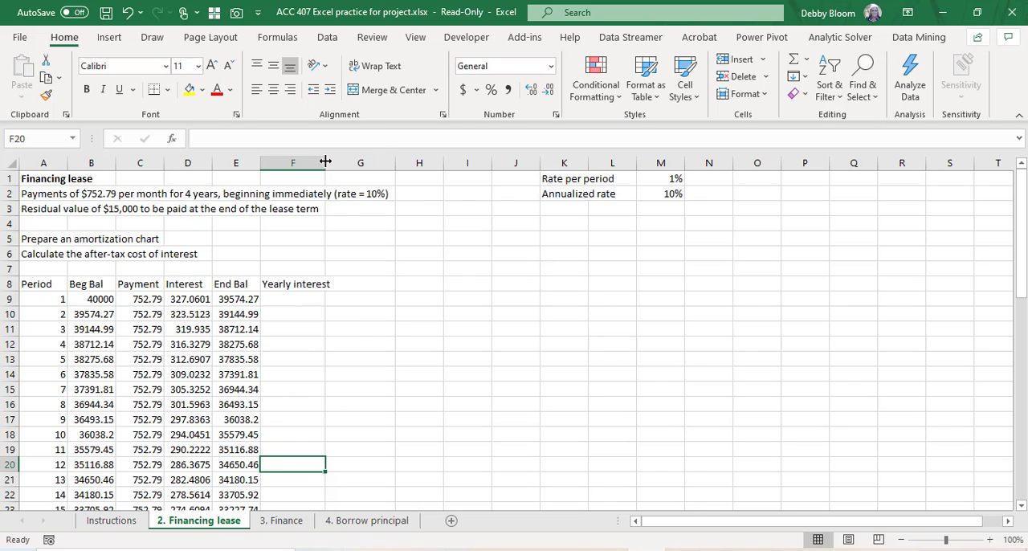
drag(326, 162, 339, 162)
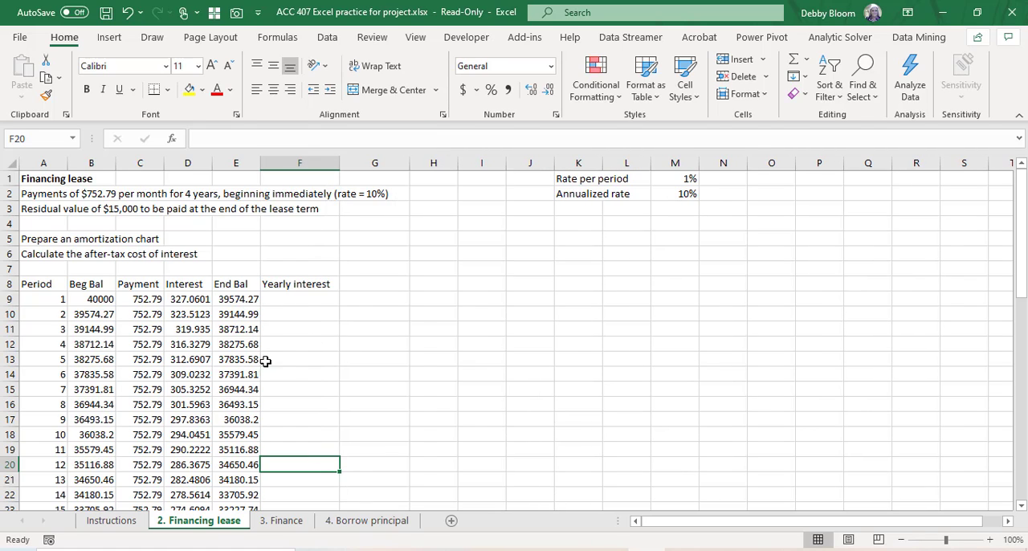
Step: Total the first year's interest in F20, beside period 12, with =SUM(D9:D20)
click(11, 464)
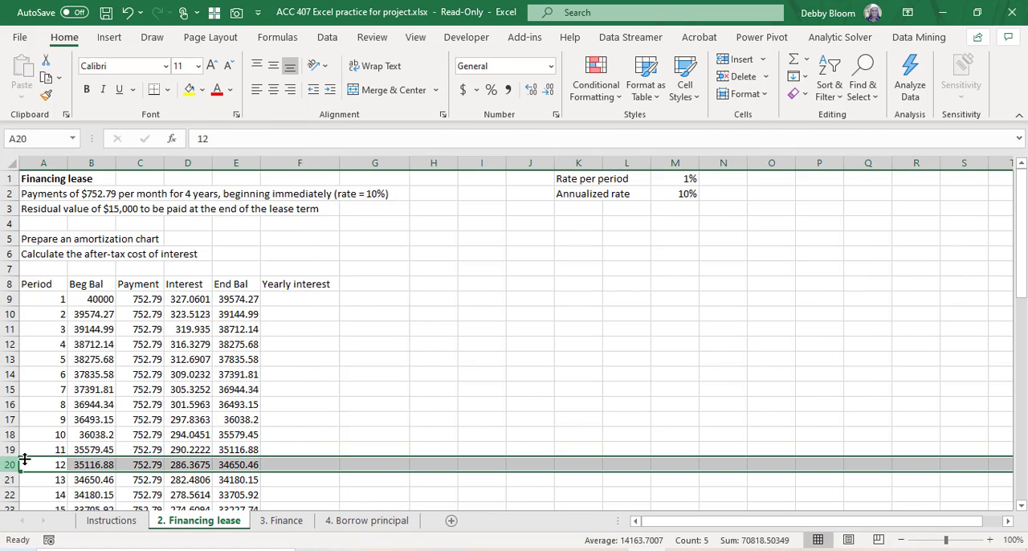
click(294, 464)
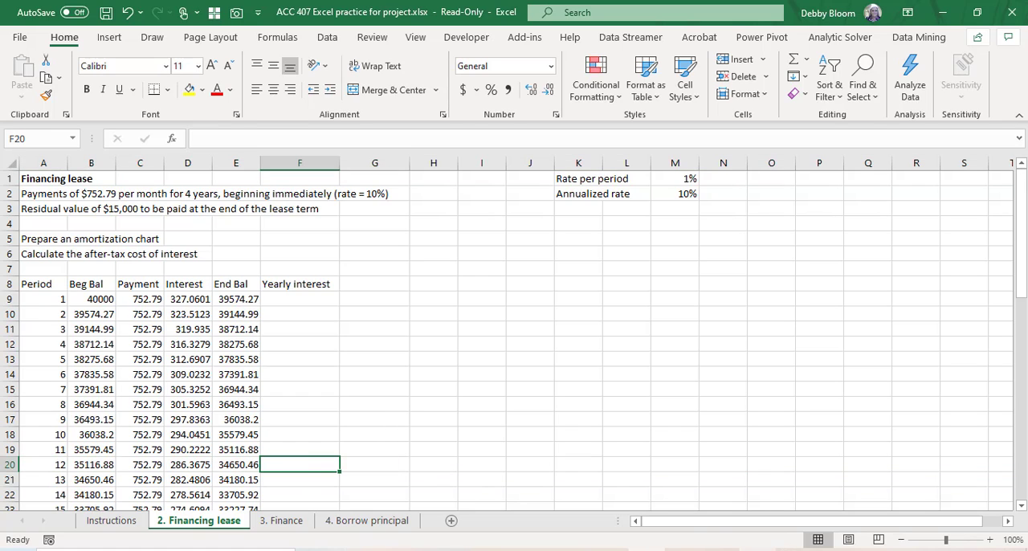
text(=)
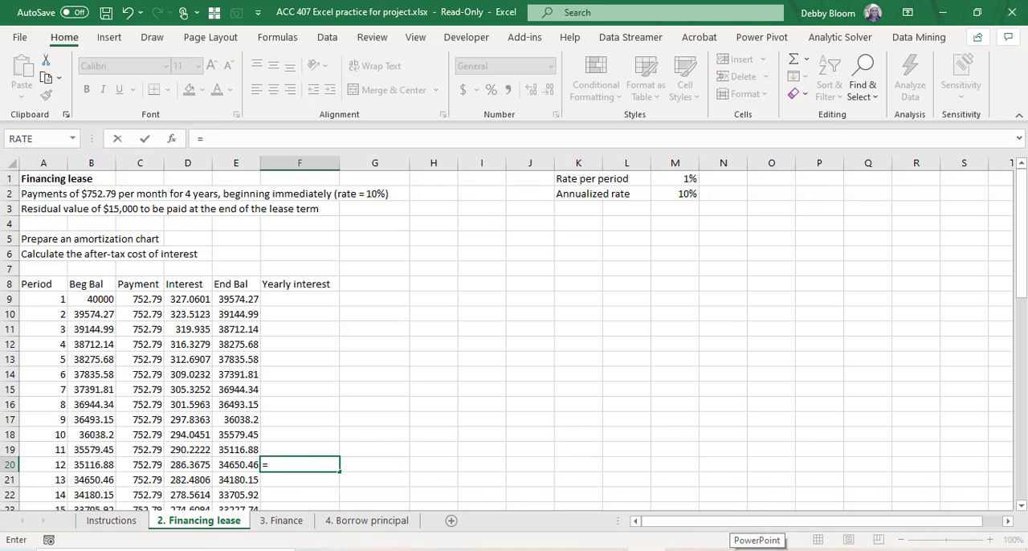
text(sum()
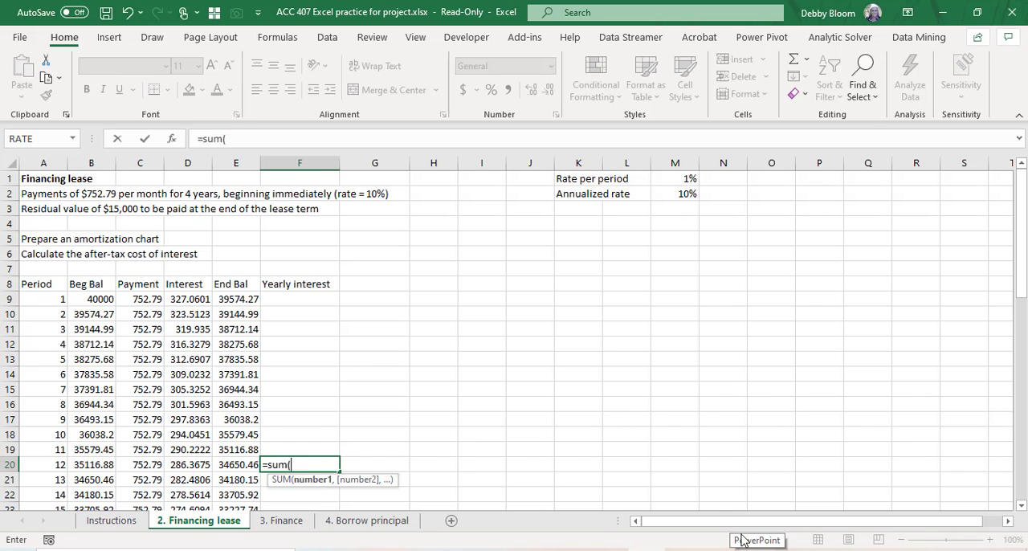
drag(199, 299, 210, 464)
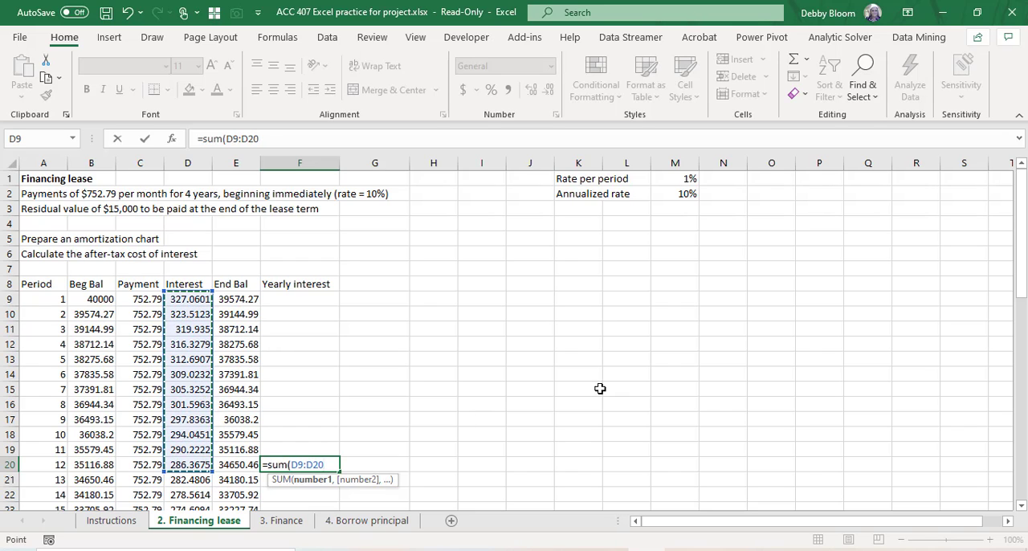
text())
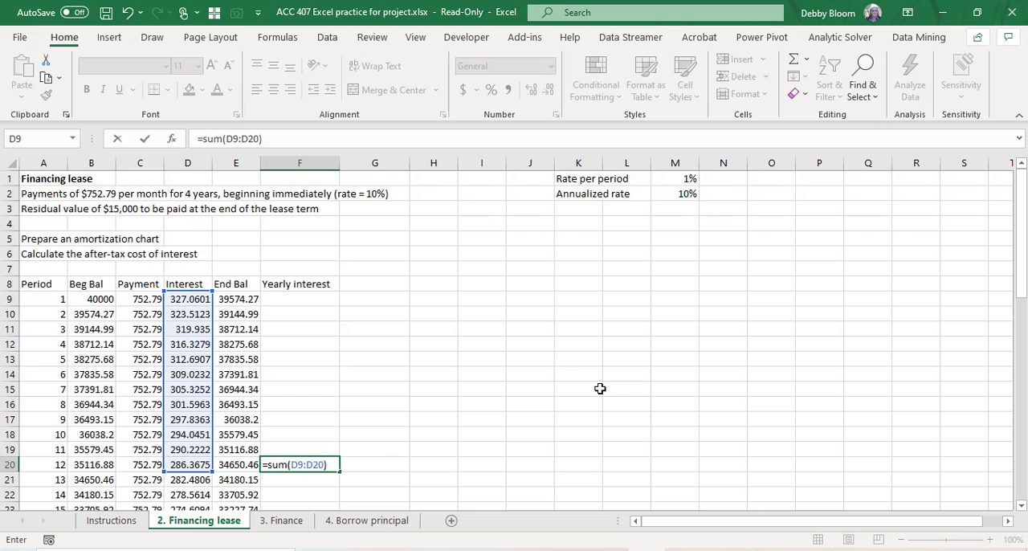
key(Return)
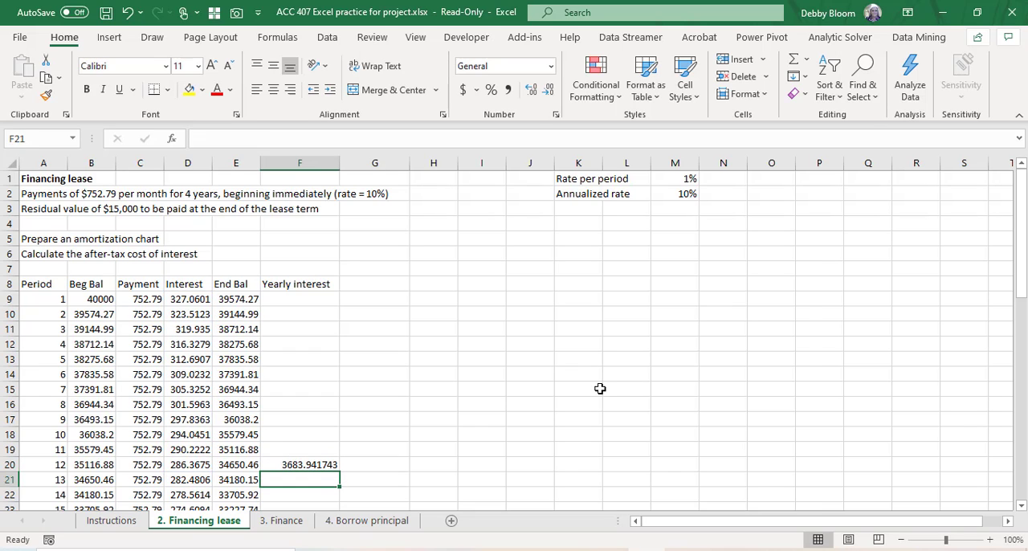
Step: Copy the yearly interest sum from F20 into F32, beside period 24
click(295, 465)
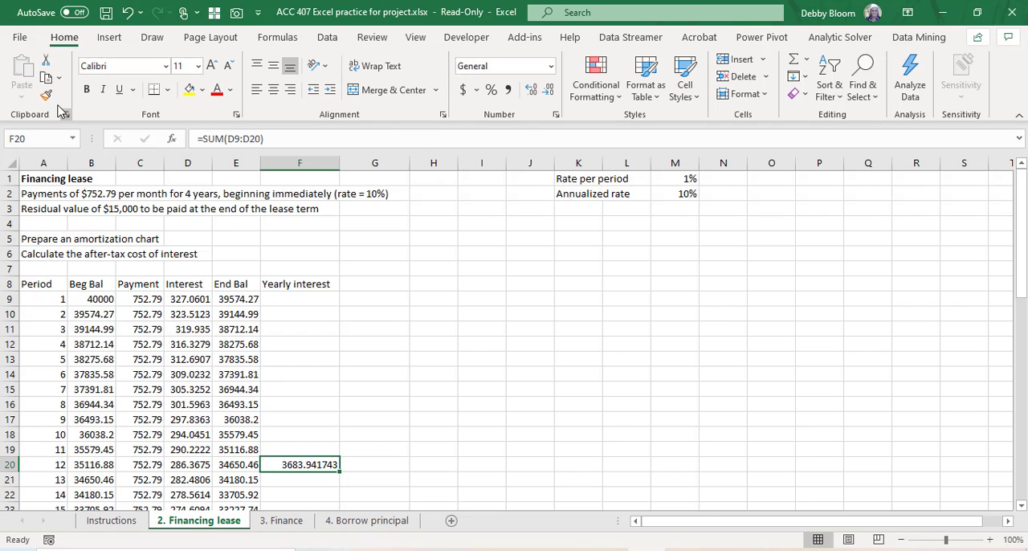
click(46, 77)
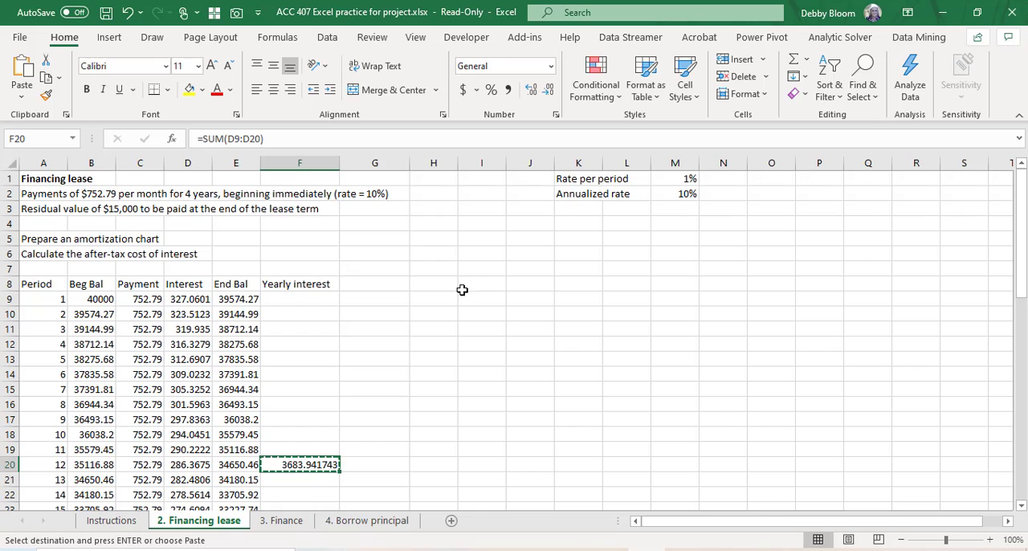
scroll(403, 360, down, 4)
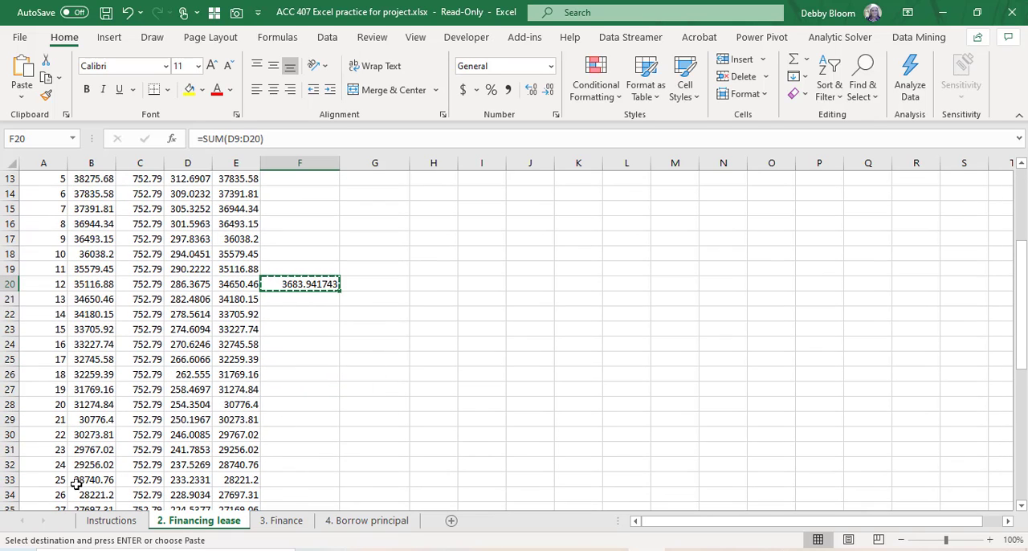
click(10, 464)
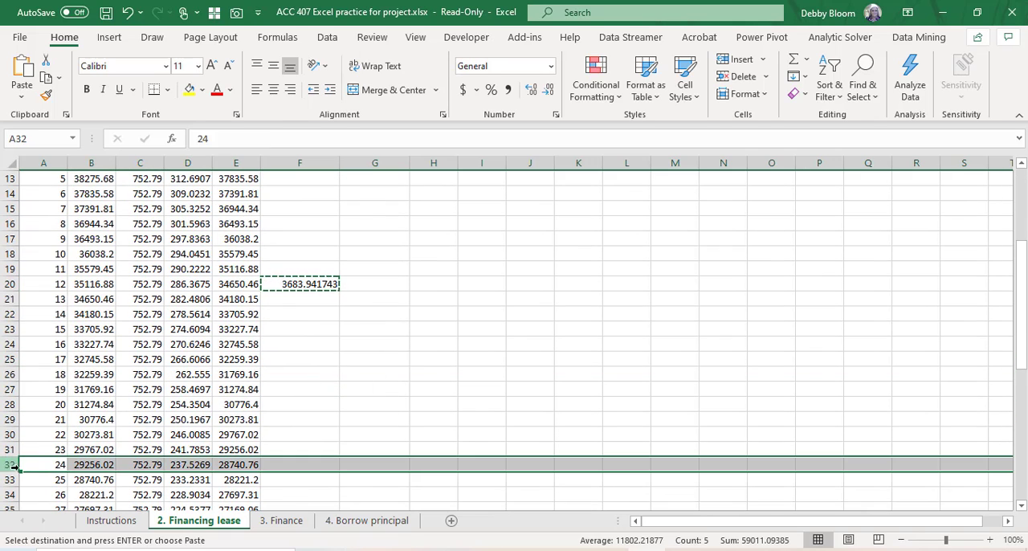
click(304, 464)
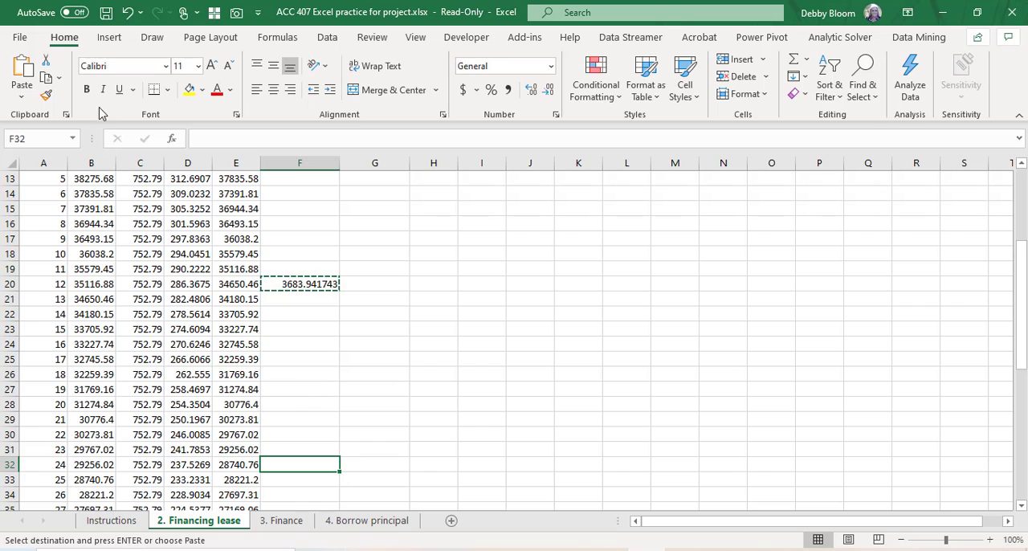
click(24, 70)
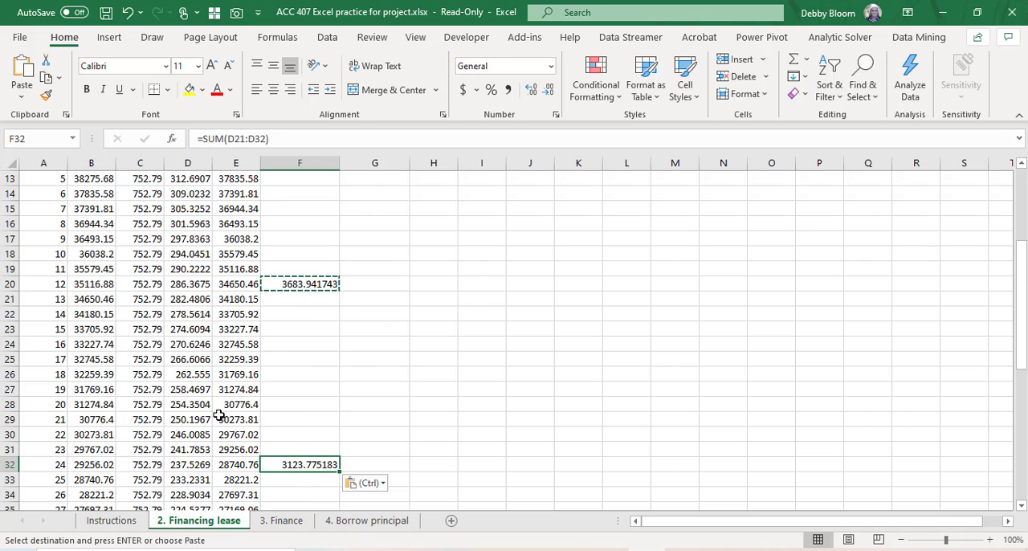
Step: Paste the copied yearly interest sum into F44 and F56, beside periods 36 and 48, and check the range that F56 adds up
scroll(218, 415, down, 5)
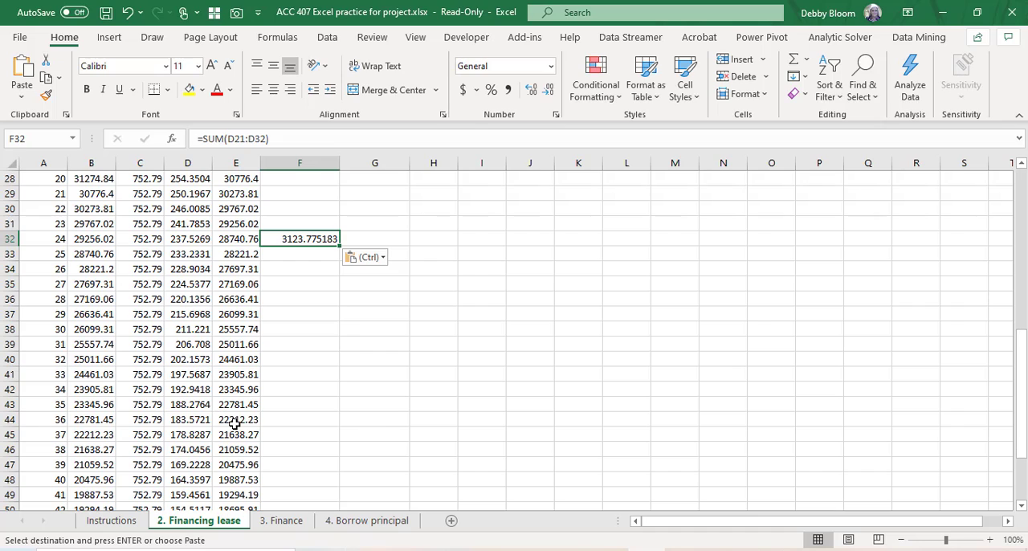
click(298, 417)
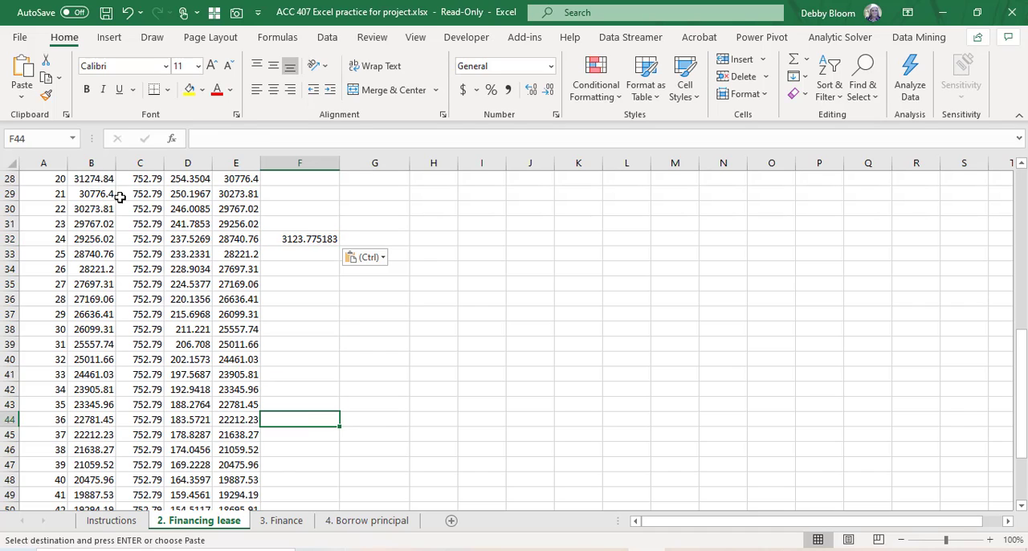
click(26, 70)
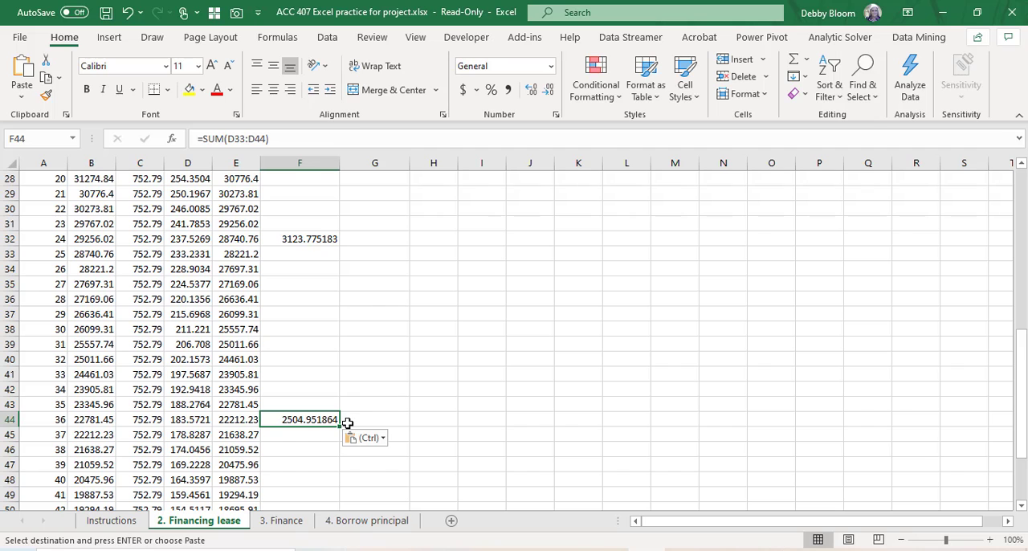
scroll(345, 417, down, 2)
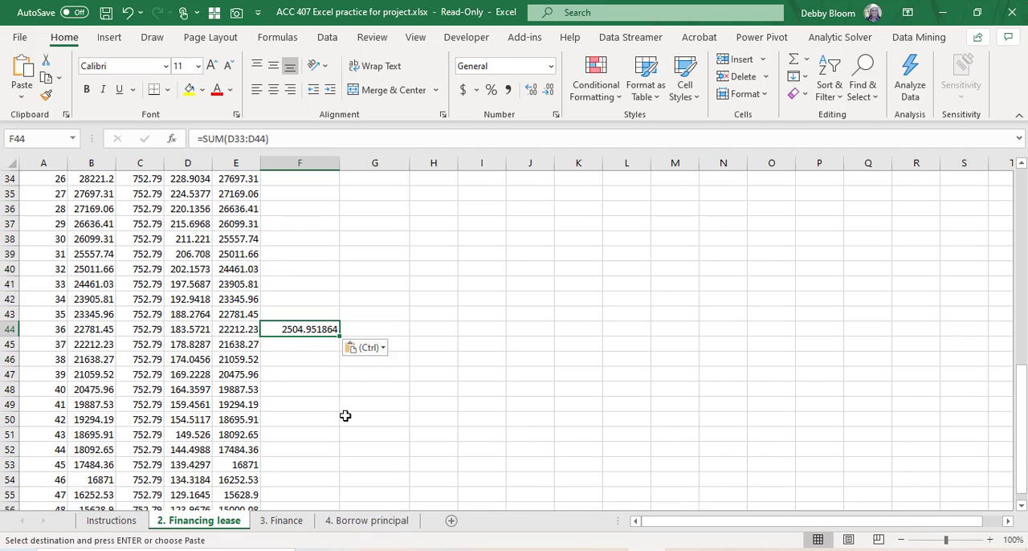
scroll(345, 415, down, 2)
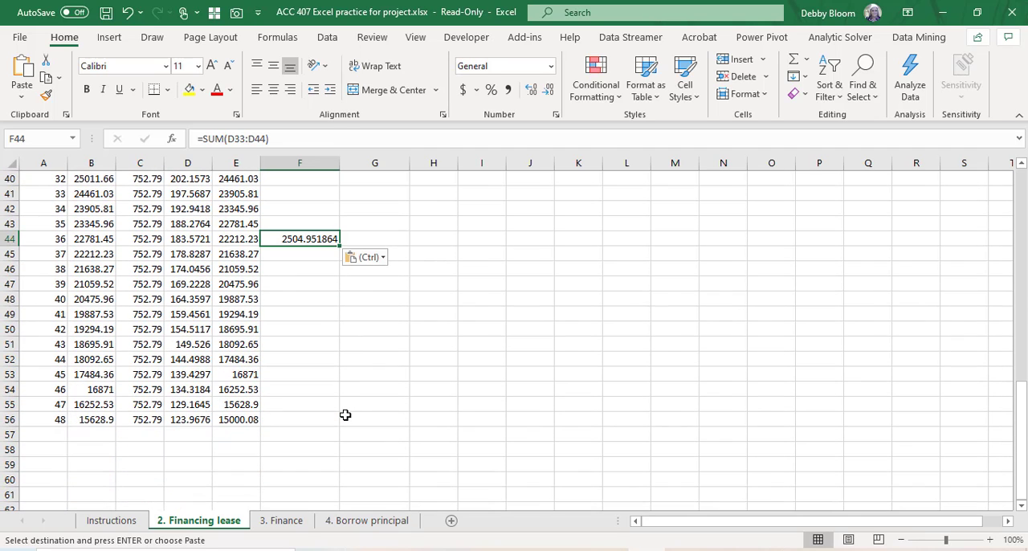
click(303, 415)
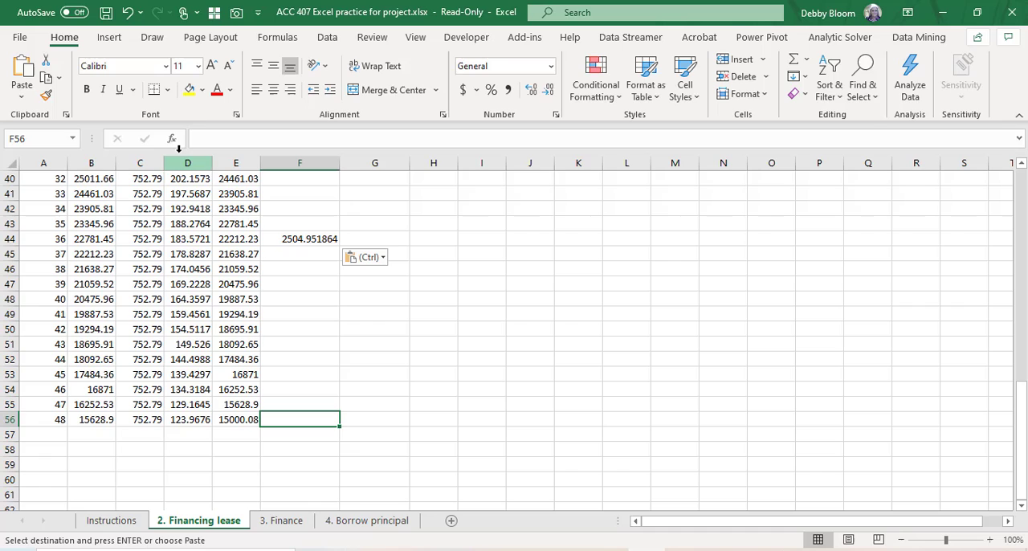
click(22, 68)
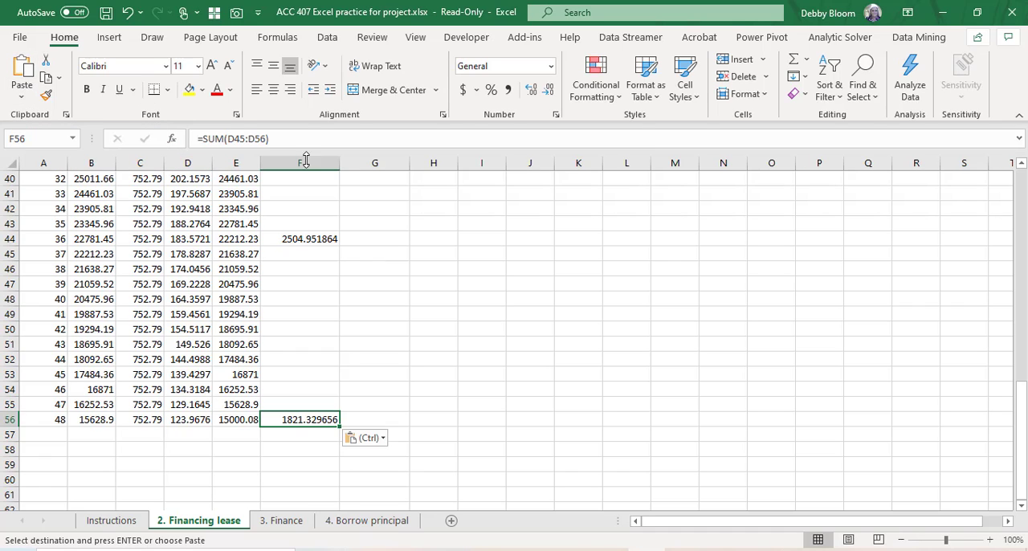
double_click(304, 419)
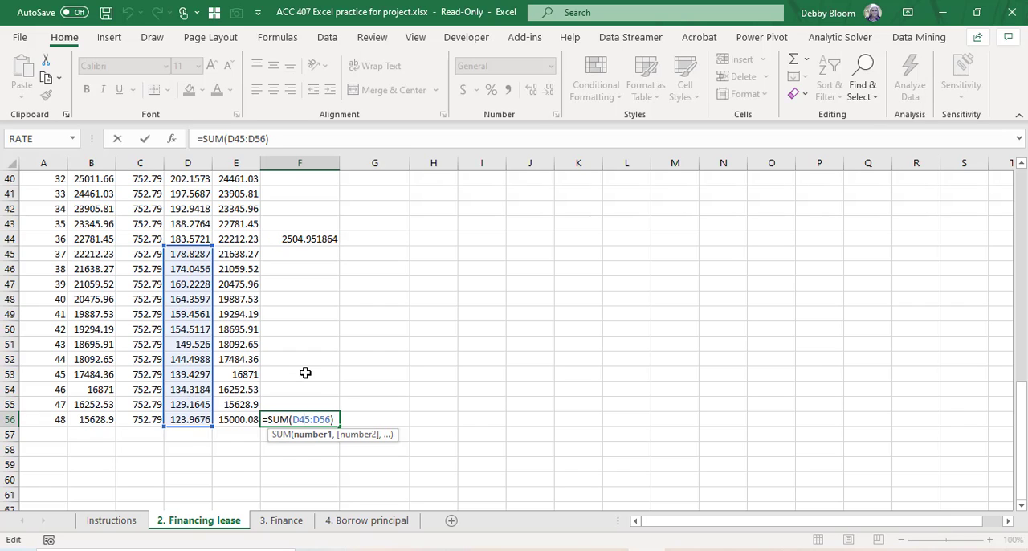
key(Return)
Step: Enter the column heading "After Tax" in G8, next to Yearly interest
scroll(345, 391, up, 3)
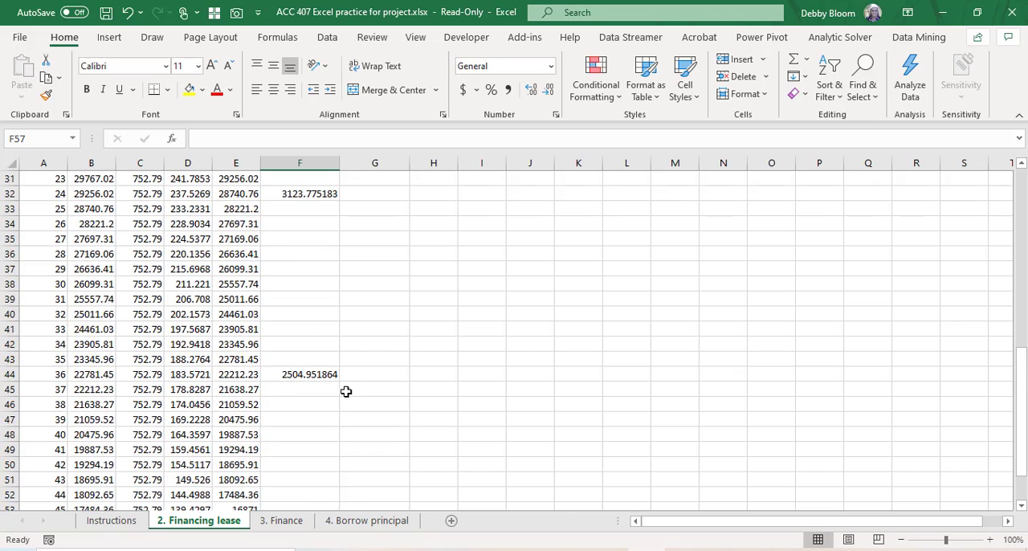
scroll(345, 392, up, 10)
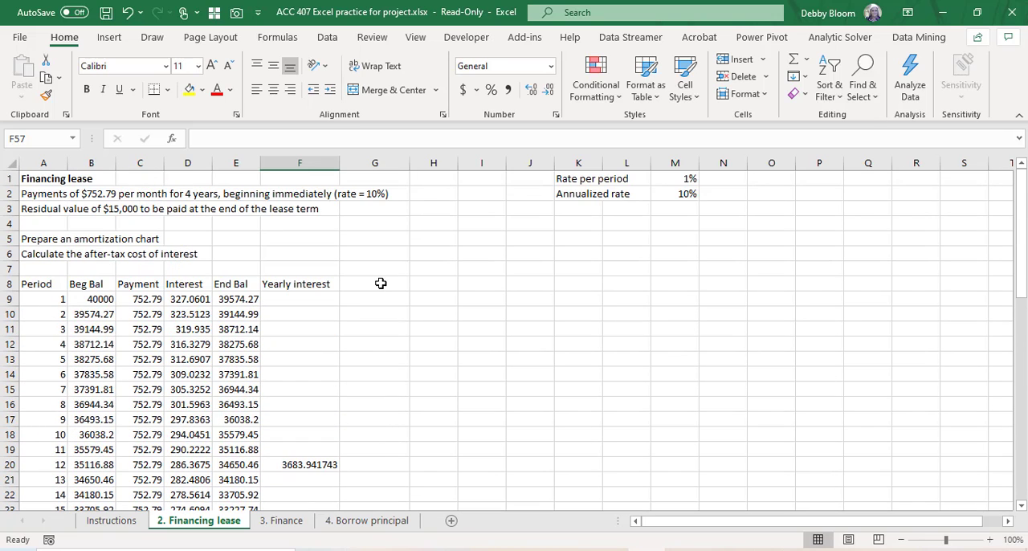
click(381, 284)
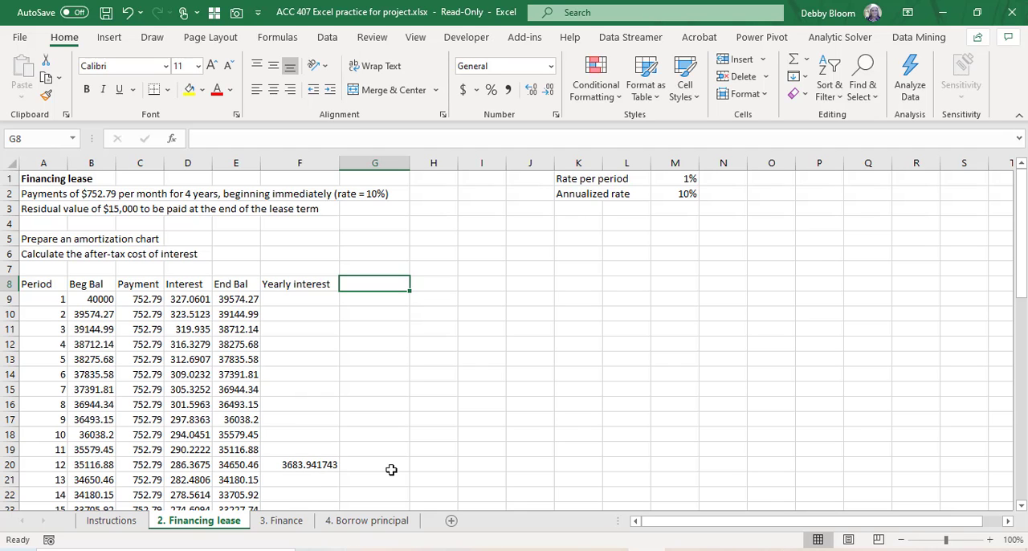
scroll(369, 402, down, 5)
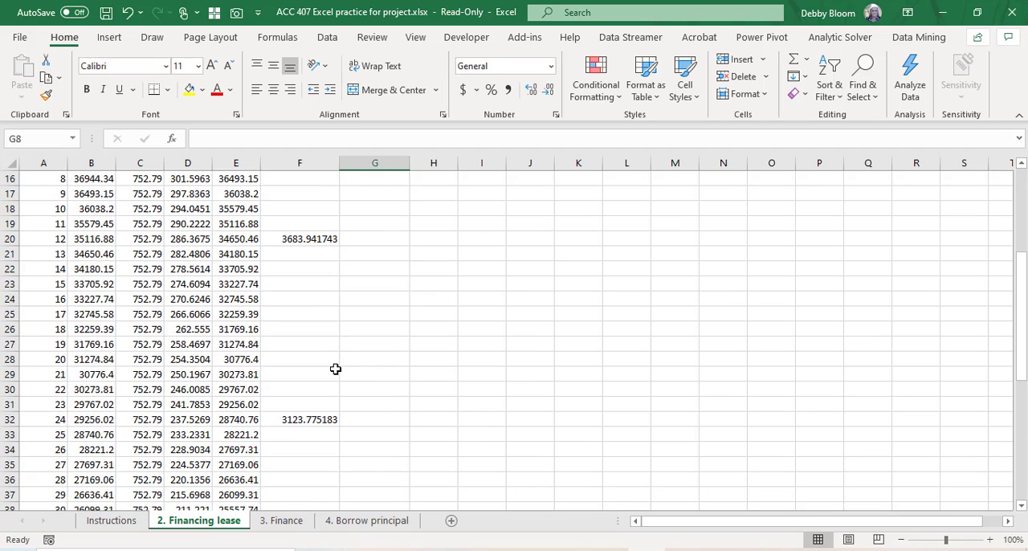
scroll(336, 368, down, 7)
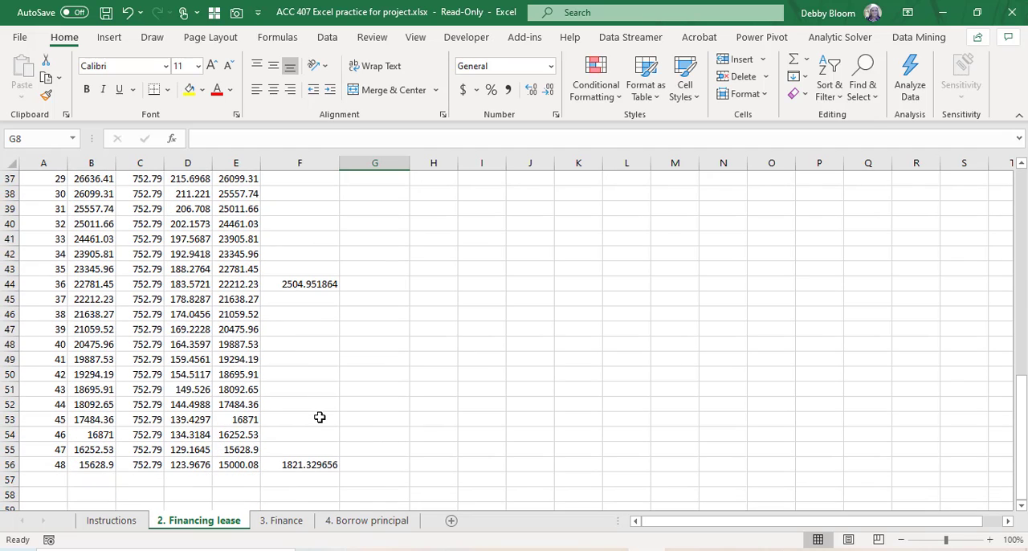
scroll(323, 416, up, 10)
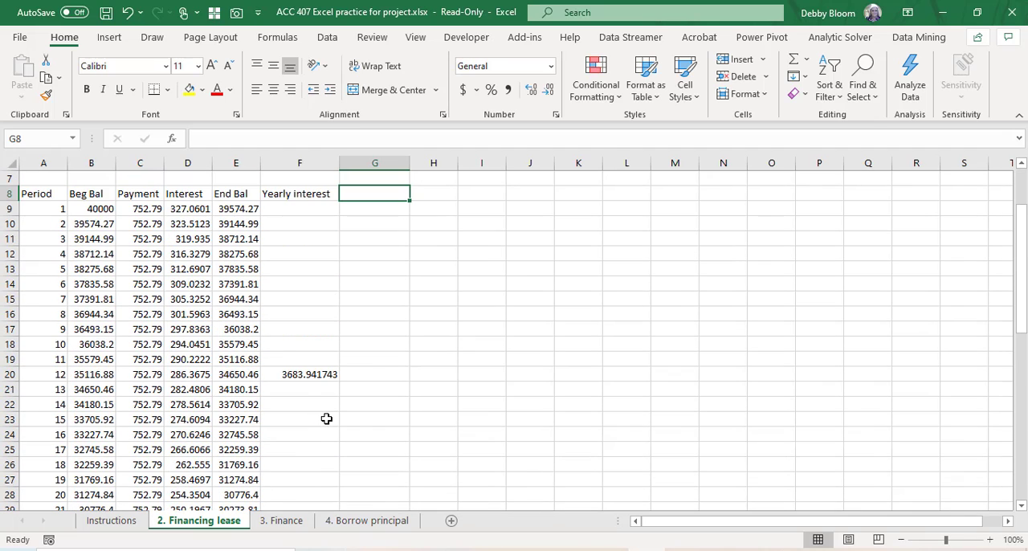
scroll(400, 260, up, 1)
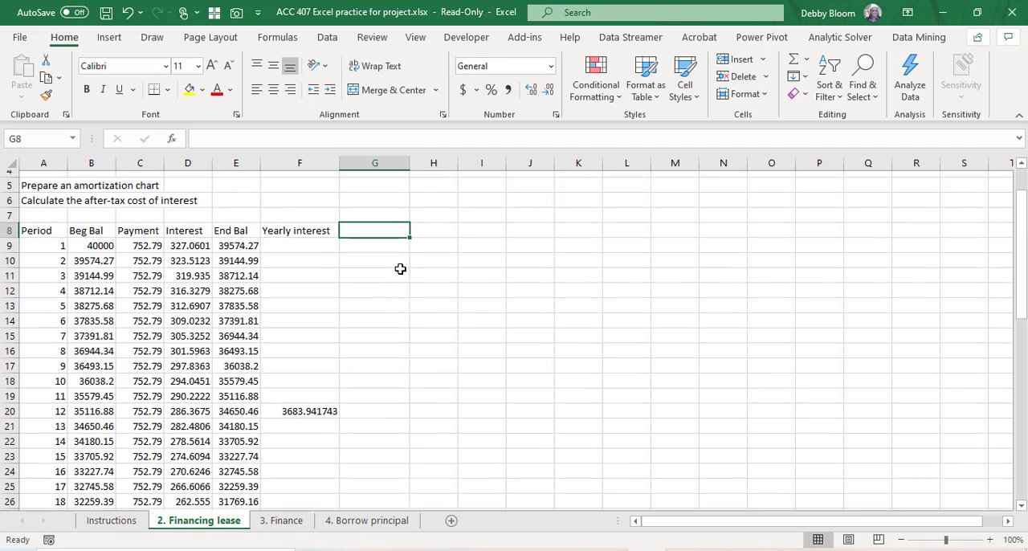
text(A)
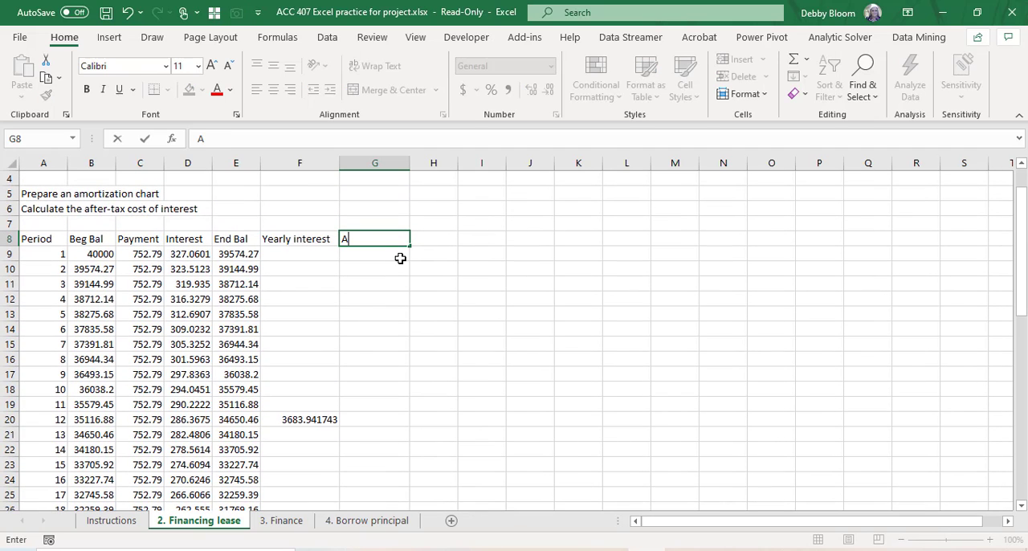
text(fter Tax)
key(Return)
key(Return)
key(Return)
key(Return)
key(Return)
key(Return)
key(Return)
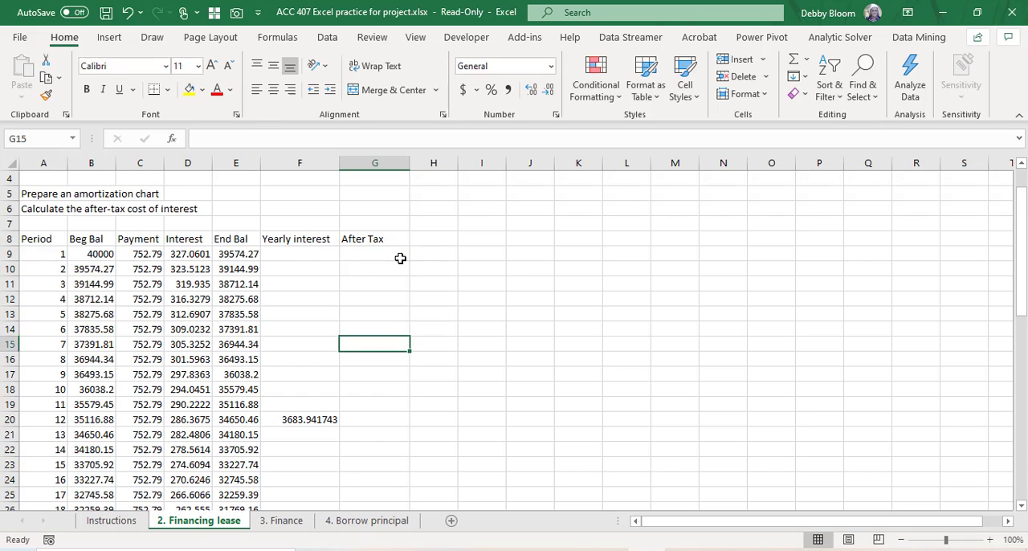
Step: Calculate the first year's after-tax interest in G20 with =F20*80%
key(Return)
key(Return)
key(Return)
key(Return)
key(Return)
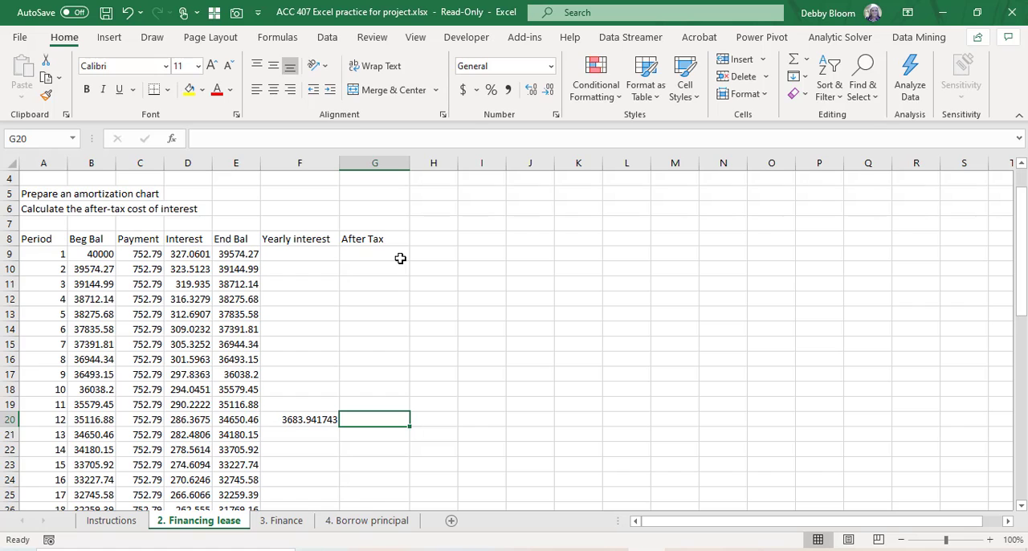
text(=)
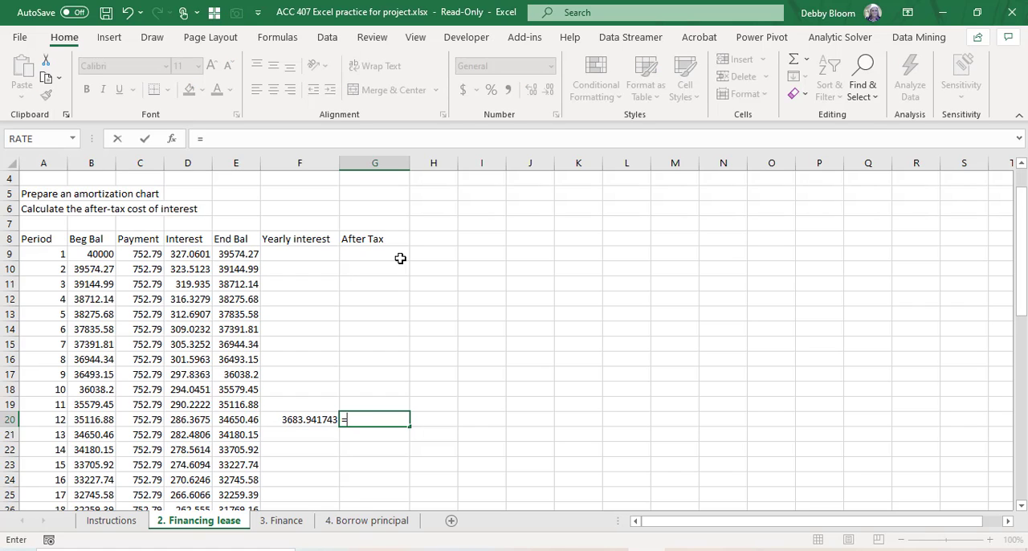
click(309, 421)
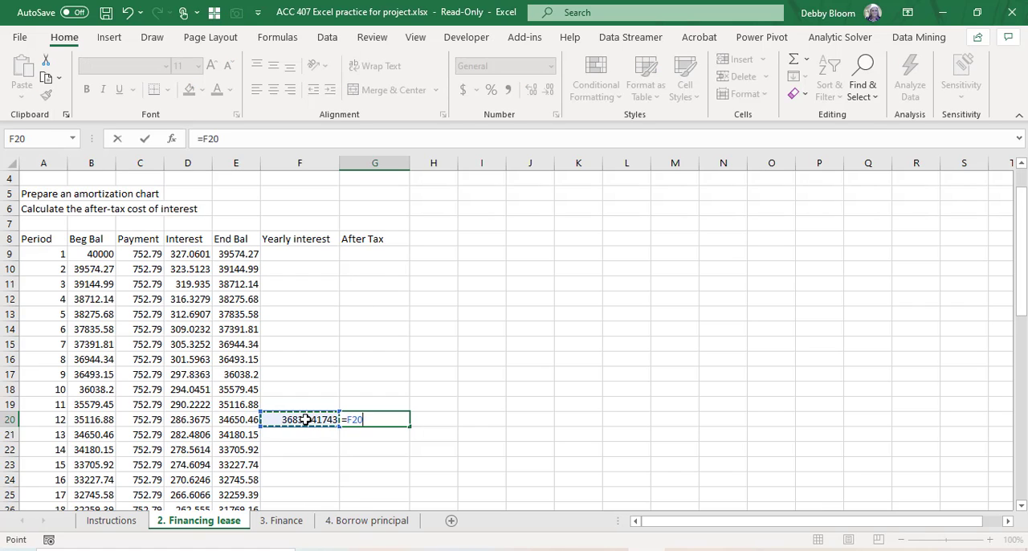
text(*)
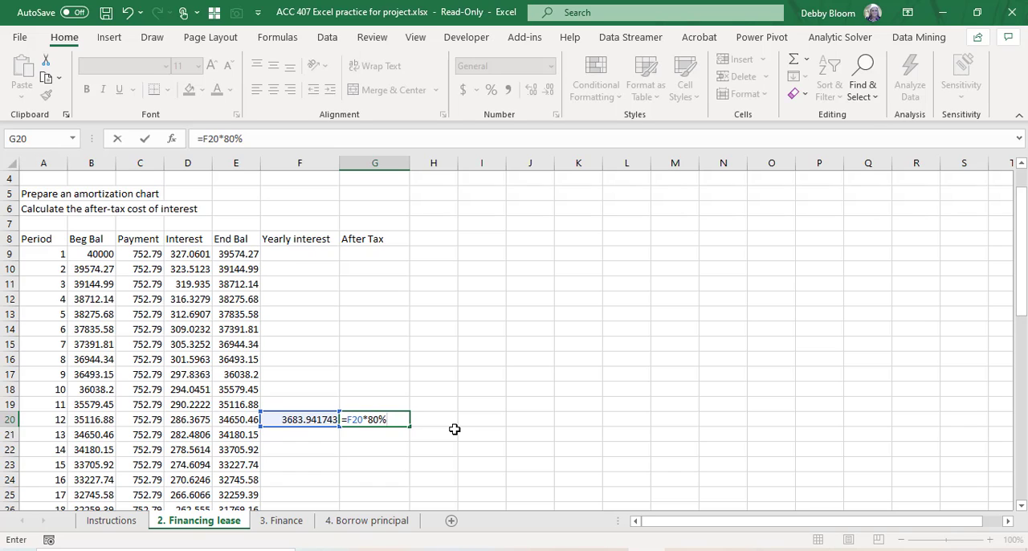
key(Return)
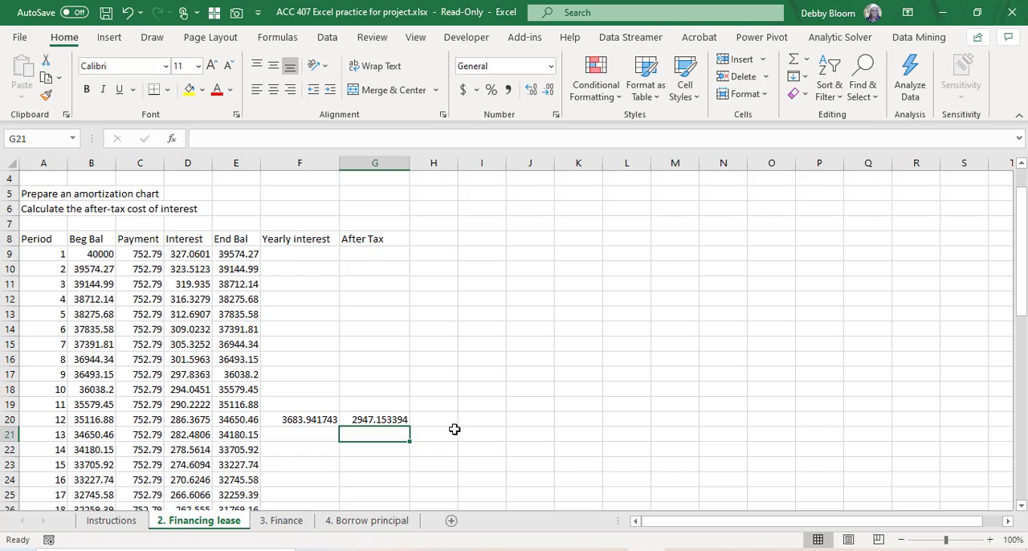
Step: Copy the first year's after-tax interest formula from G20 into G32, beside period 24
click(399, 420)
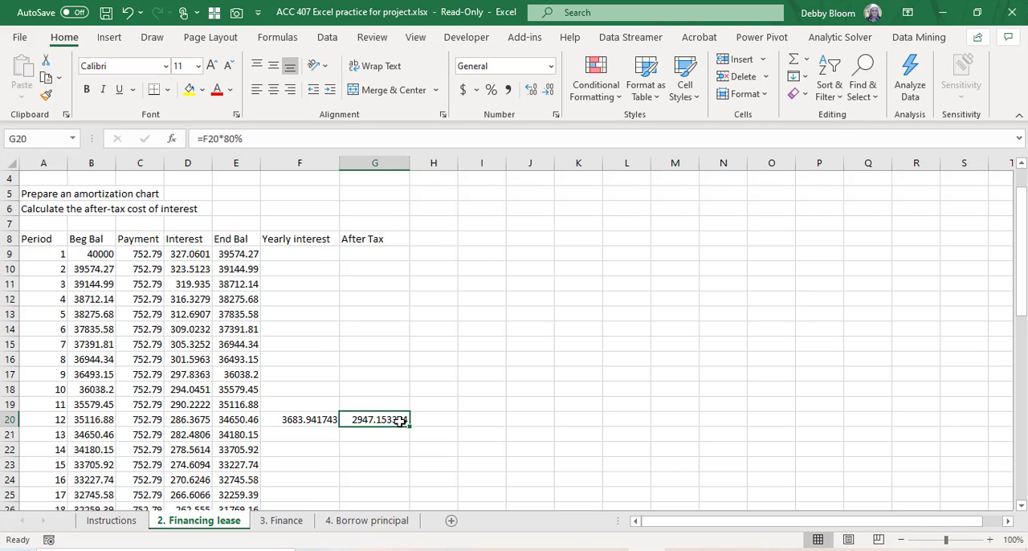
click(46, 78)
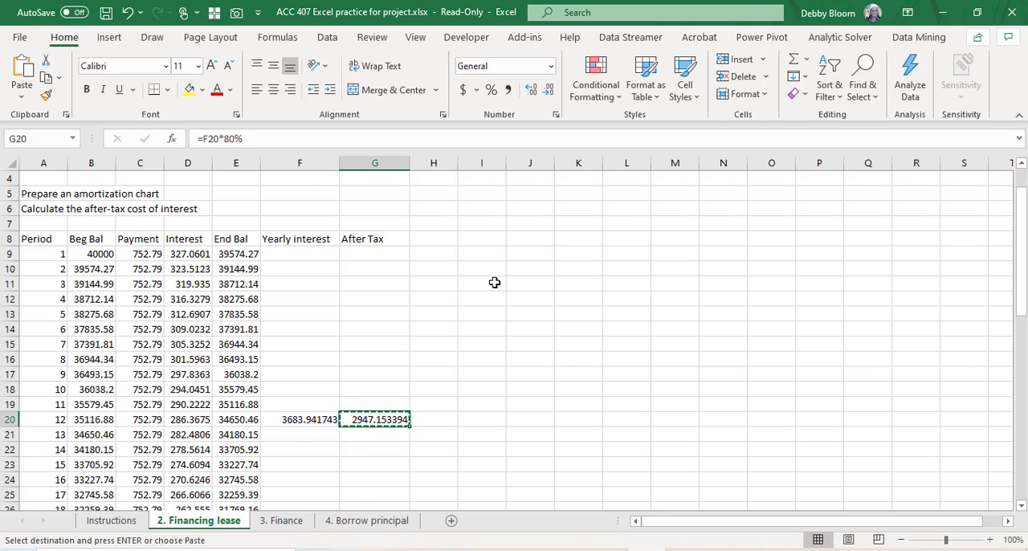
scroll(517, 297, down, 3)
scroll(516, 298, down, 2)
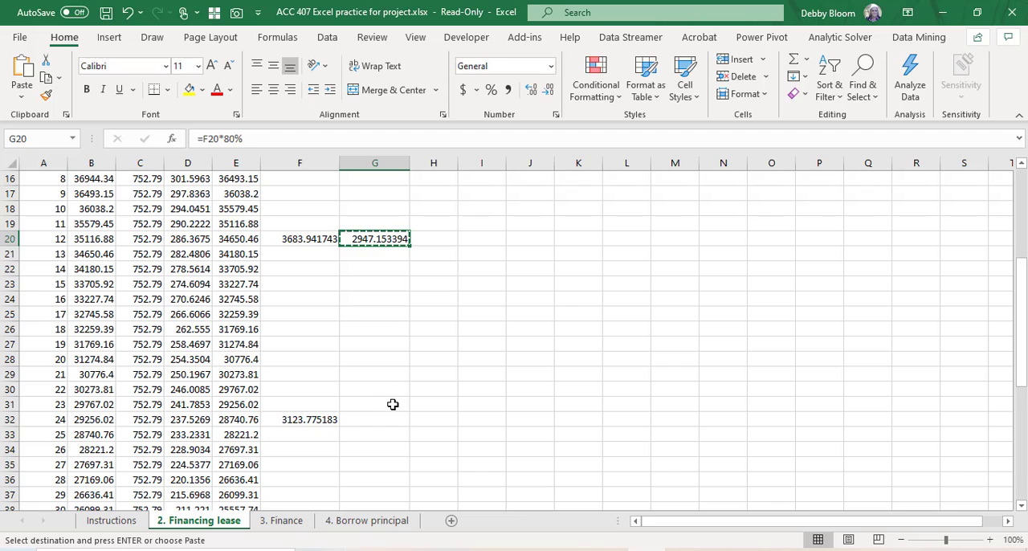
click(381, 418)
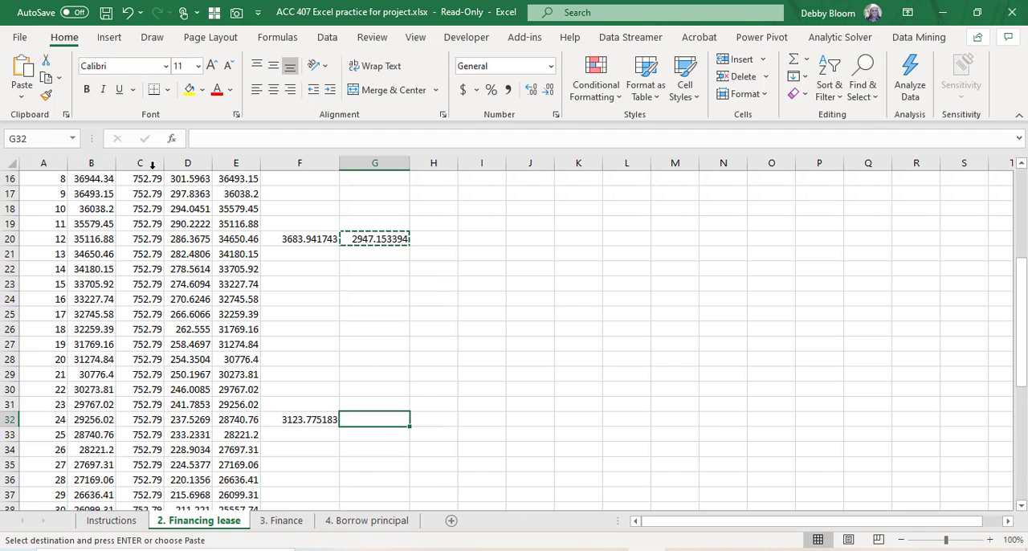
click(21, 71)
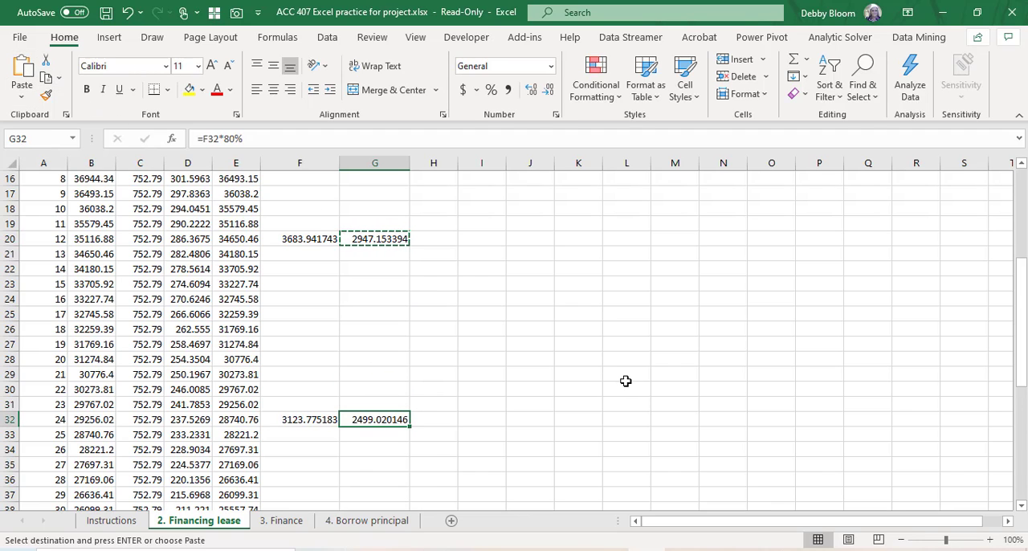
Step: Paste the copied after-tax formula into G44 and G56, beside periods 36 and 48
scroll(622, 380, down, 2)
scroll(623, 381, down, 2)
click(370, 418)
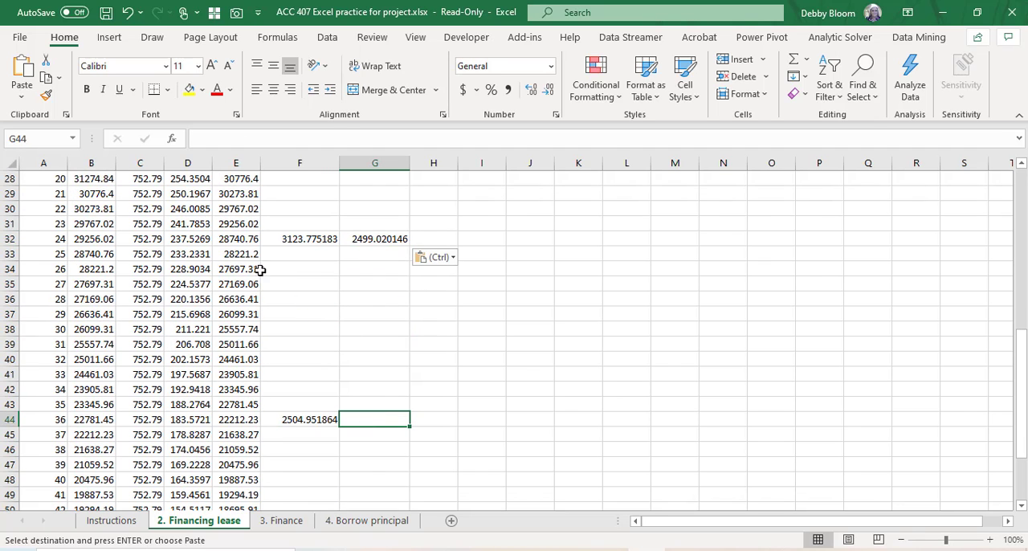
click(21, 71)
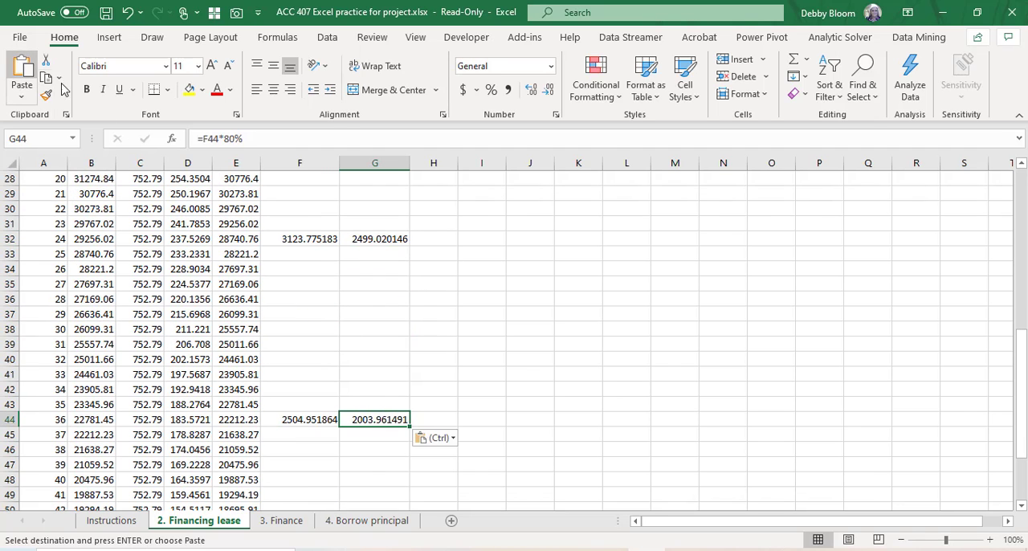
scroll(599, 350, down, 4)
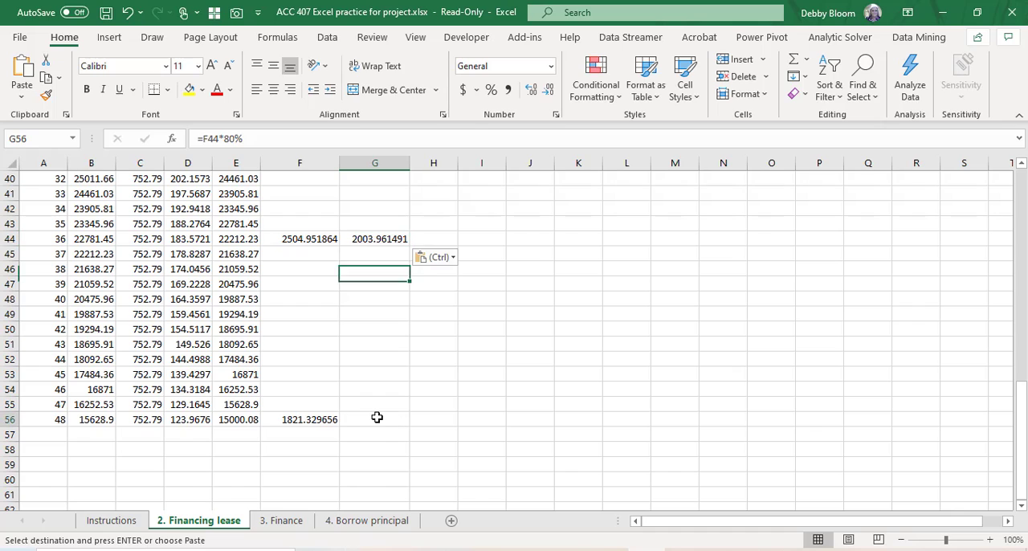
click(376, 417)
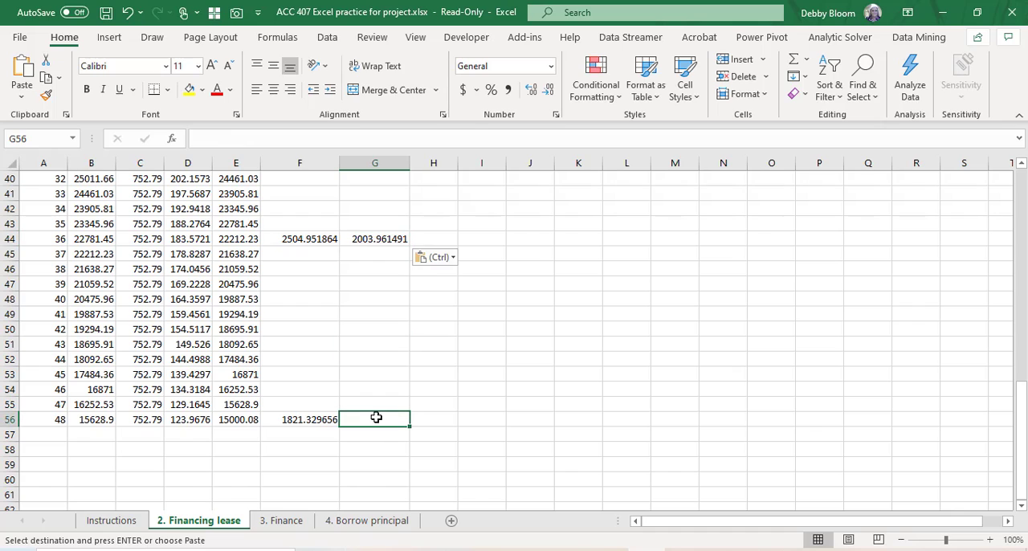
click(32, 70)
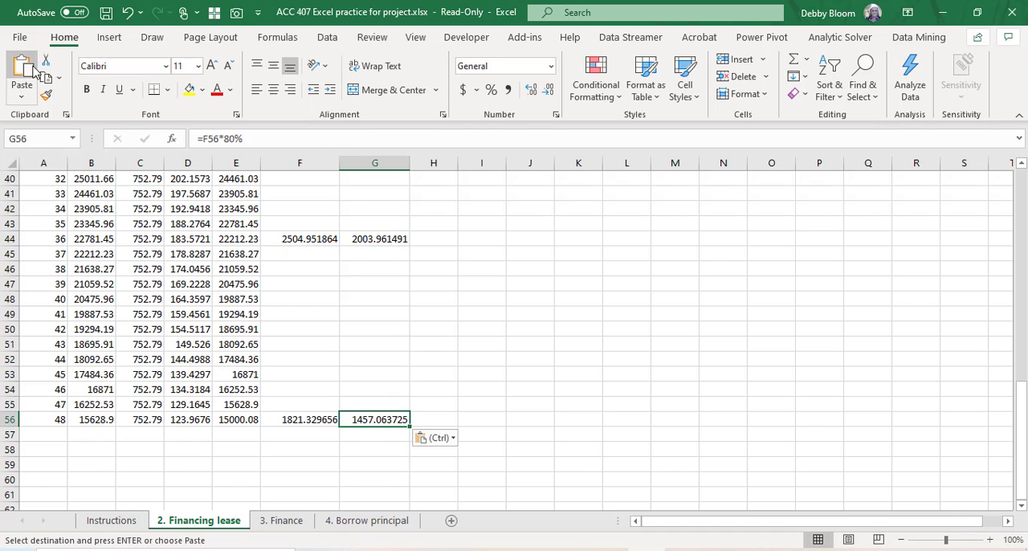
Step: Total the four after-tax interest amounts in G57 with =SUM(G20:G56)
click(374, 444)
scroll(549, 425, up, 8)
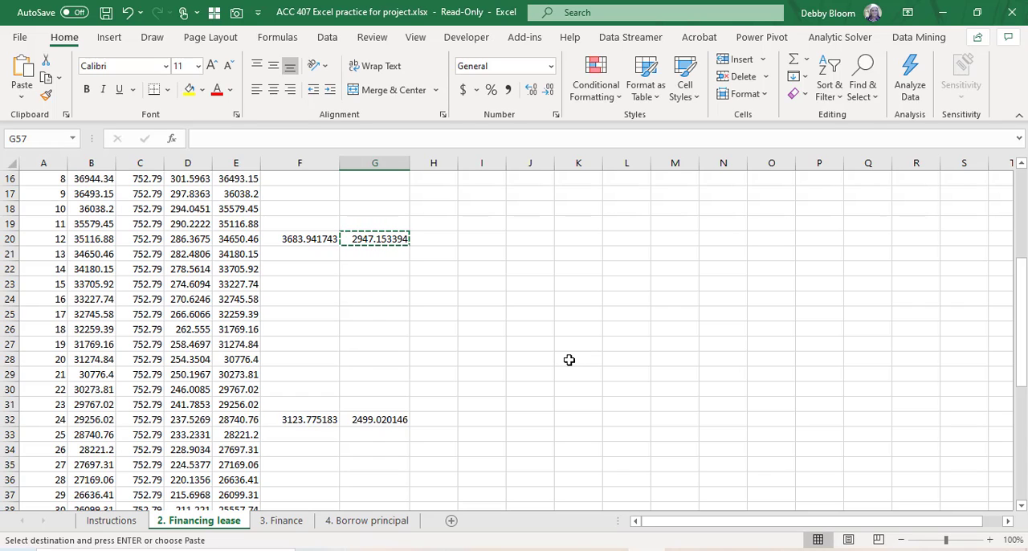
key(Escape)
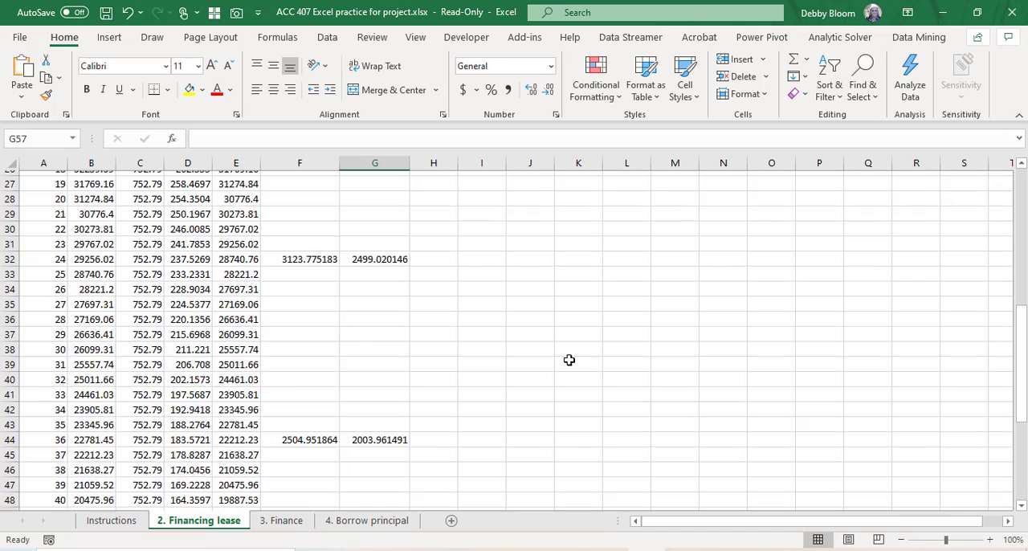
scroll(569, 356, up, 2)
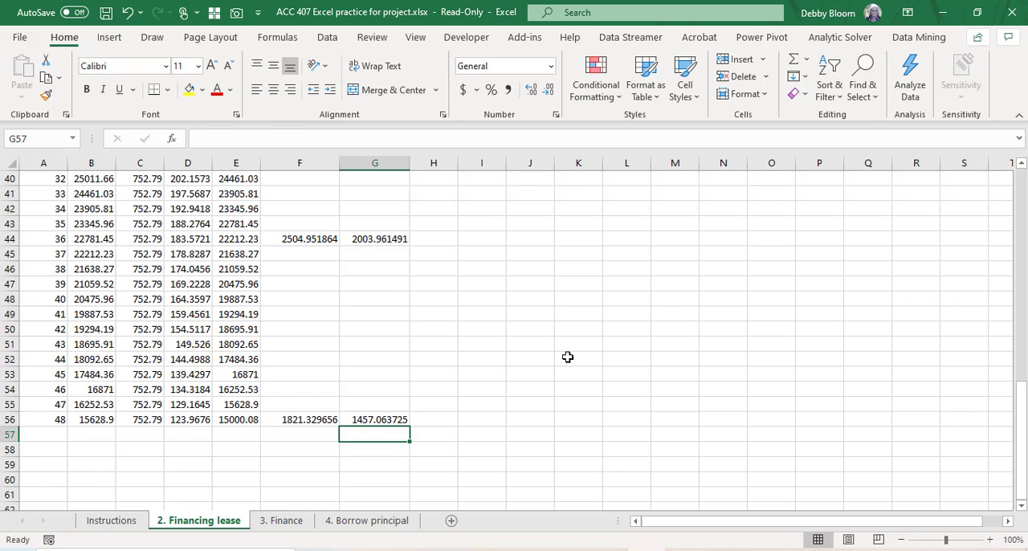
text(=sum()
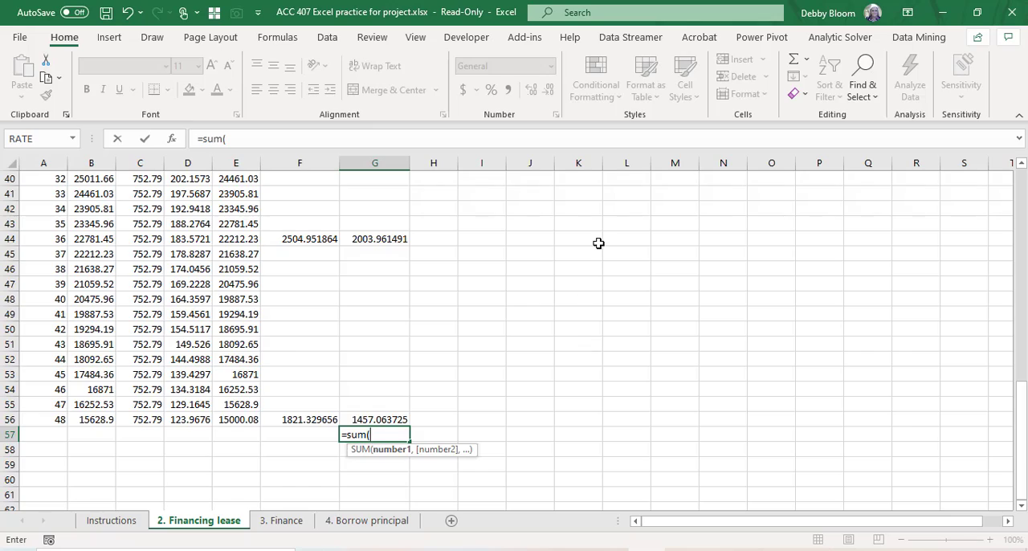
scroll(599, 249, up, 5)
scroll(594, 261, up, 6)
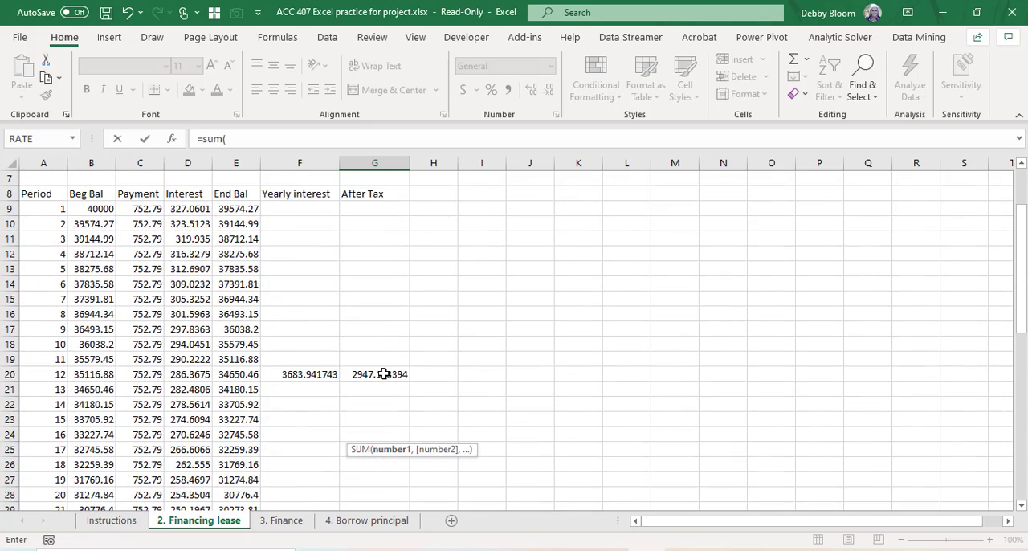
drag(384, 374, 366, 464)
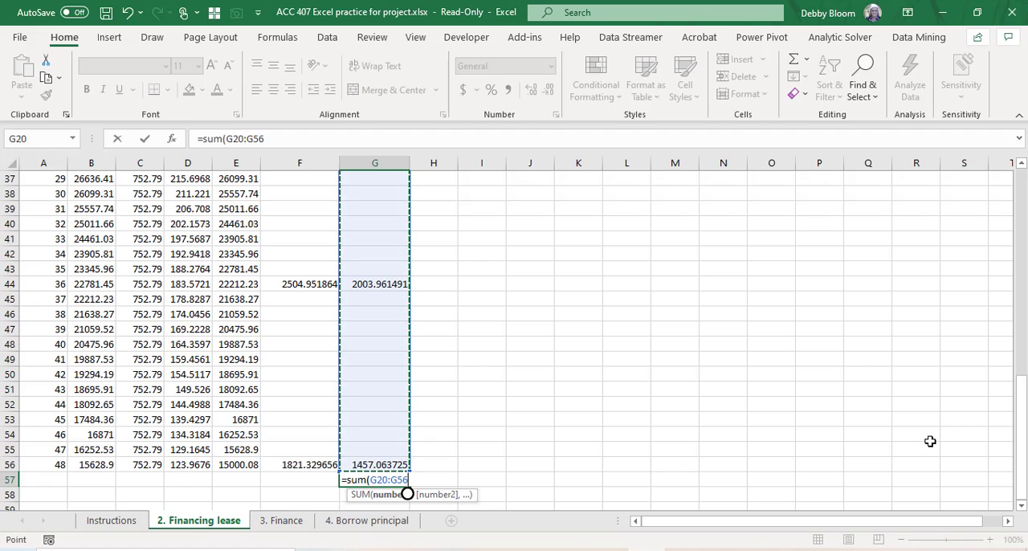
text())
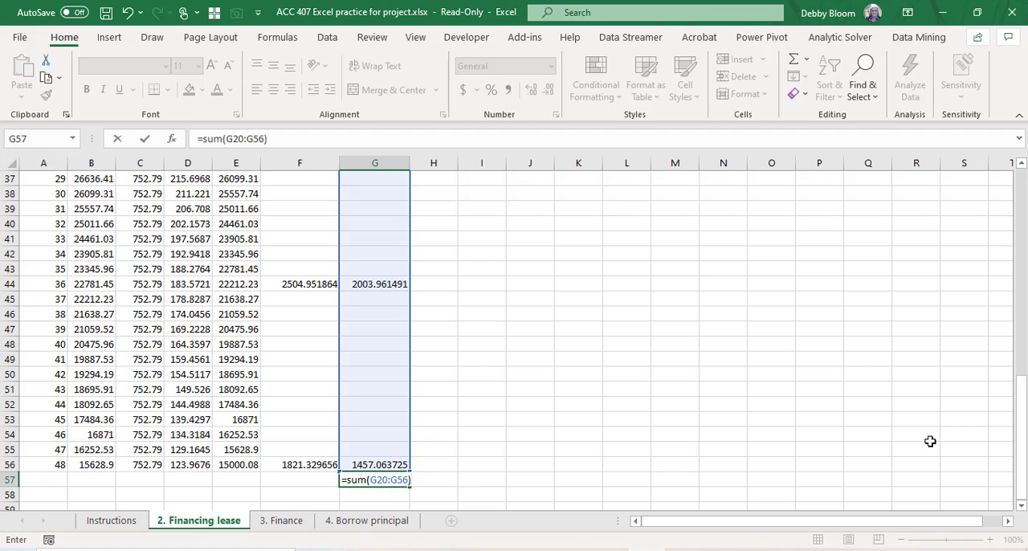
key(Return)
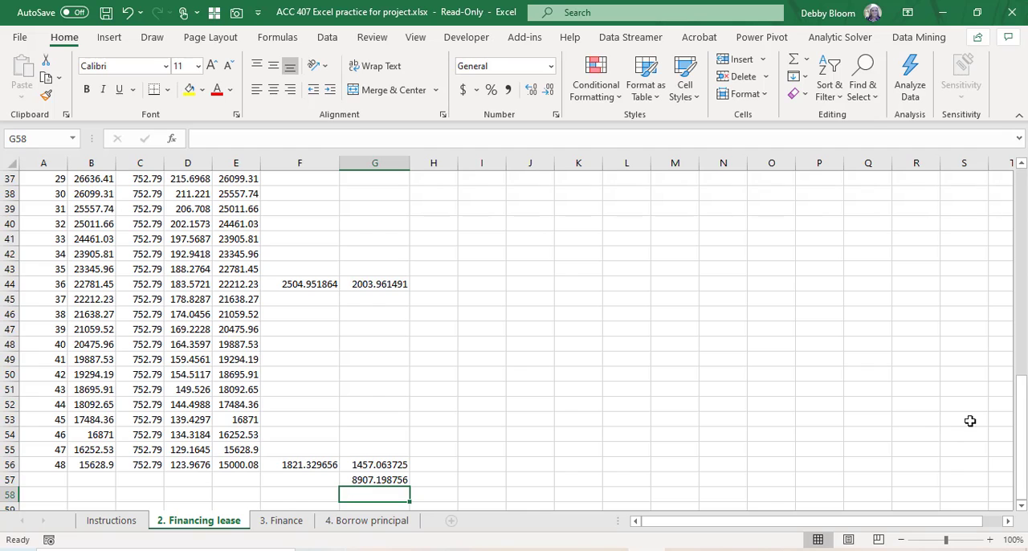
Step: Apply the Comma Style number format to the amortization chart's amounts in B9:G57
scroll(994, 370, up, 10)
scroll(994, 370, up, 2)
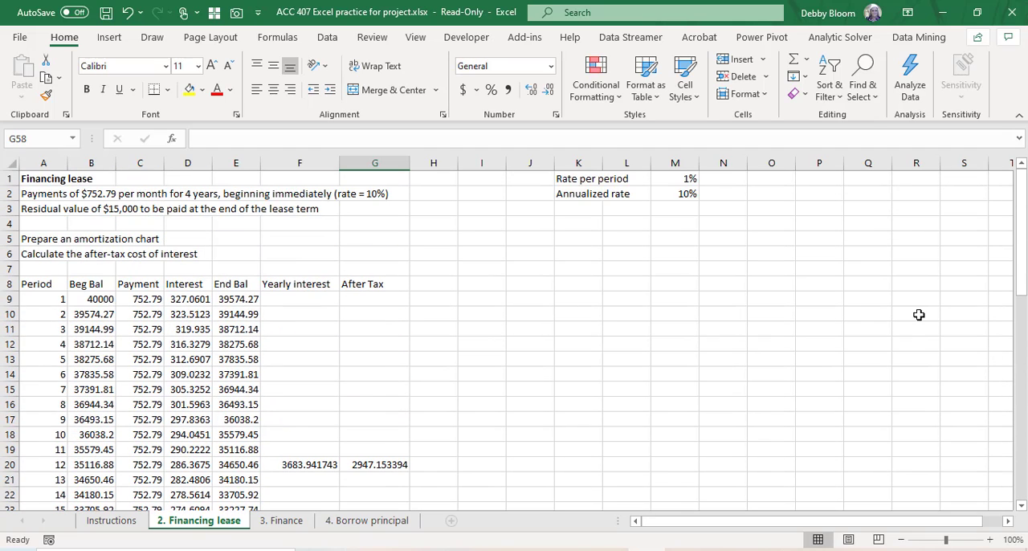
drag(100, 299, 390, 450)
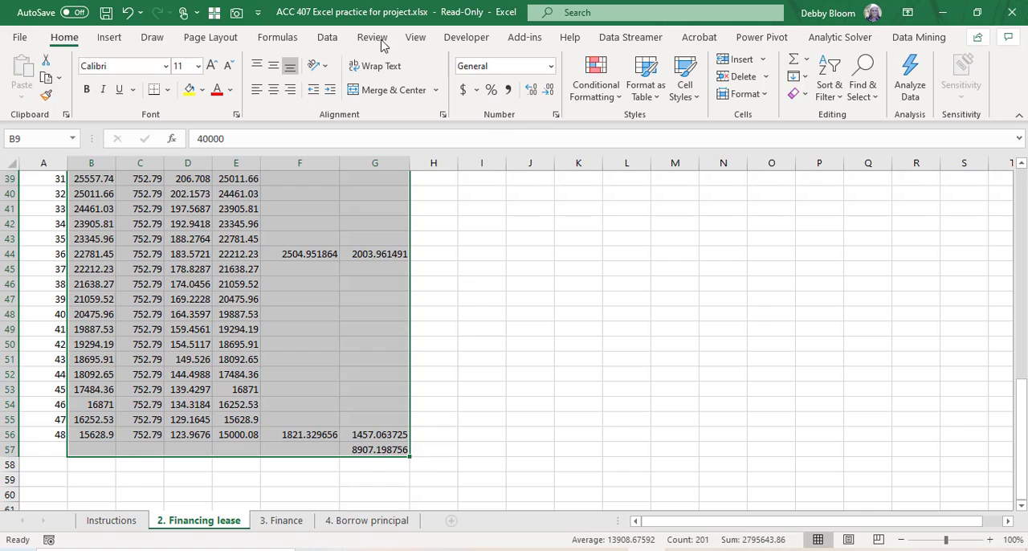
click(509, 90)
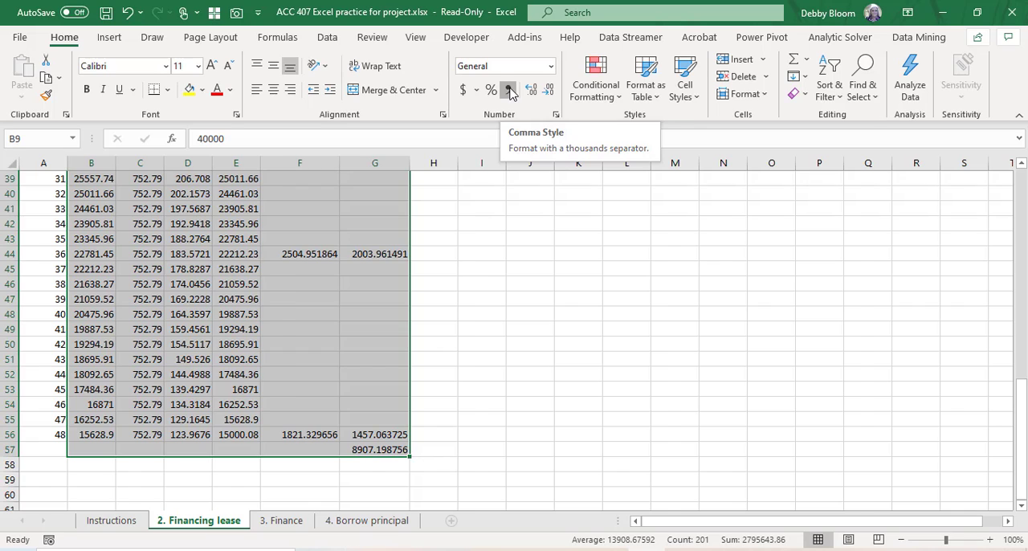
click(542, 321)
Step: Review the formatted chart and check the after-tax formulas in G56, G44 and G32 and the total in G57
scroll(540, 319, down, 5)
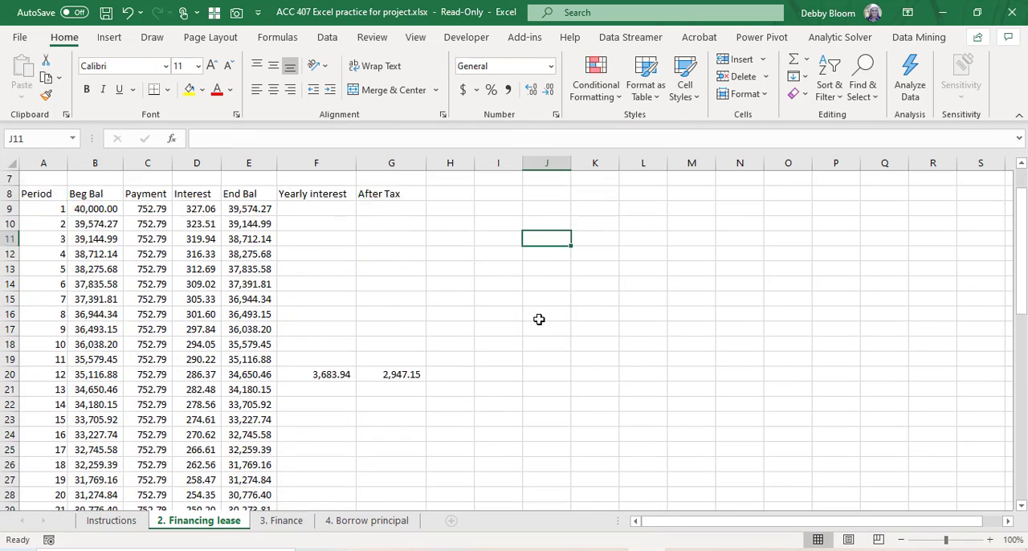
scroll(537, 316, down, 5)
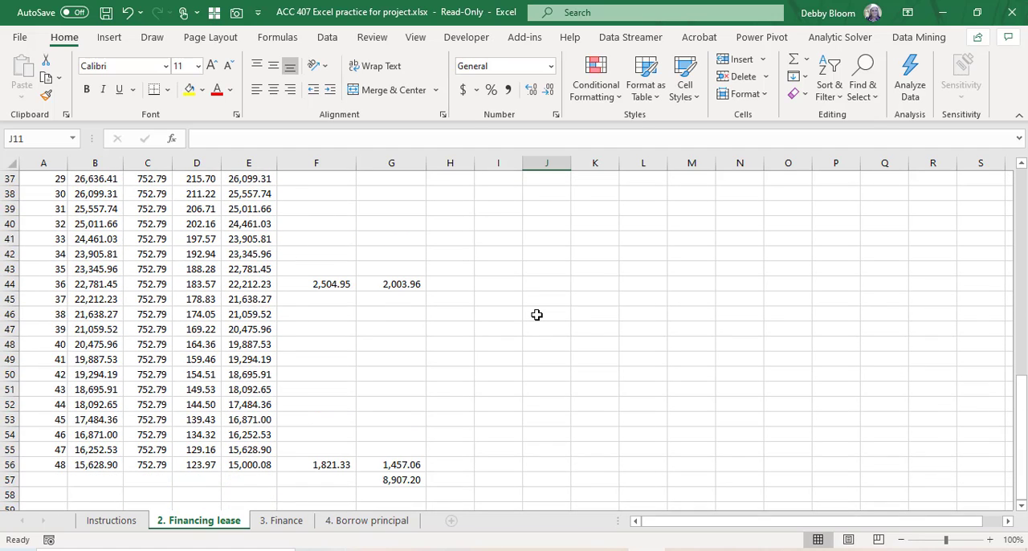
click(417, 464)
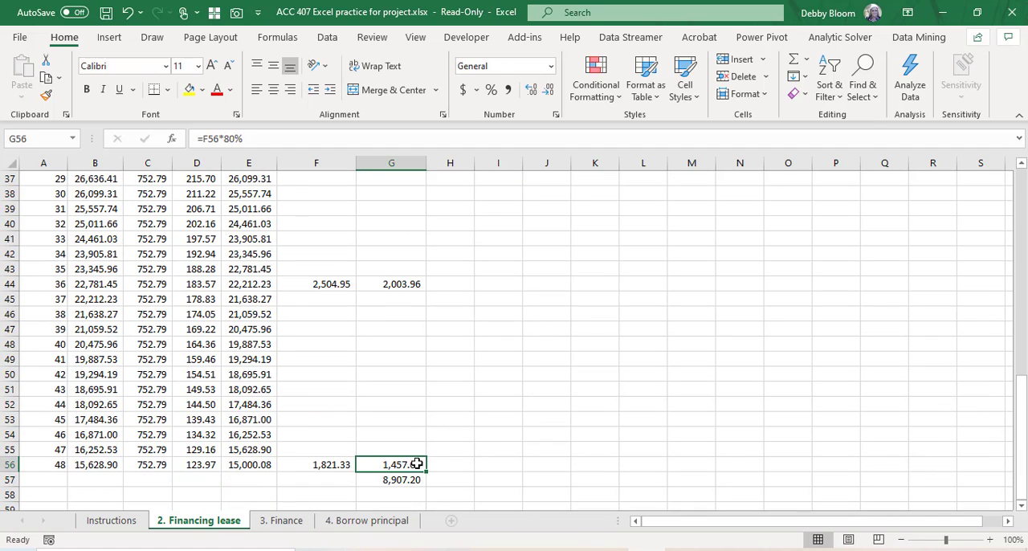
click(400, 283)
scroll(465, 337, up, 4)
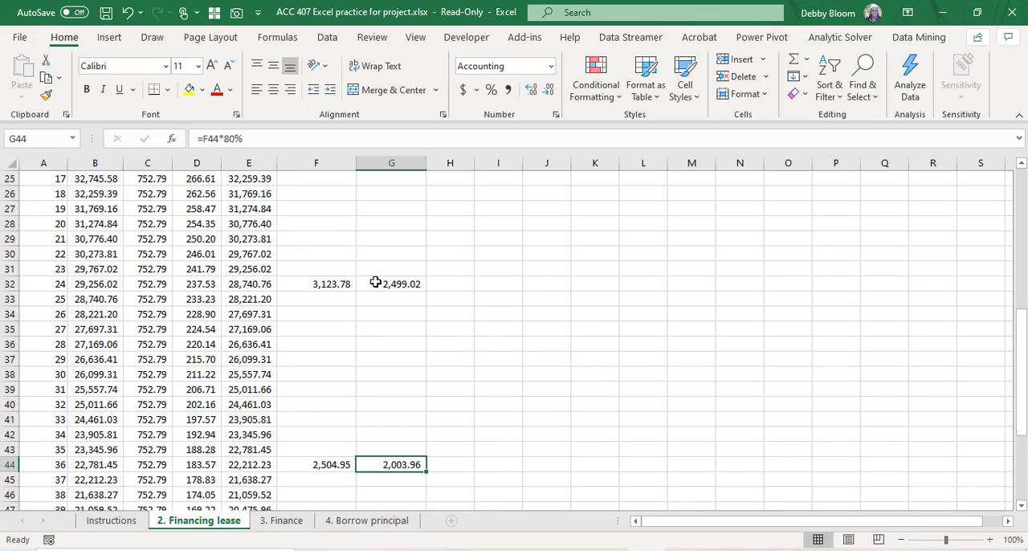
click(375, 283)
scroll(420, 305, down, 7)
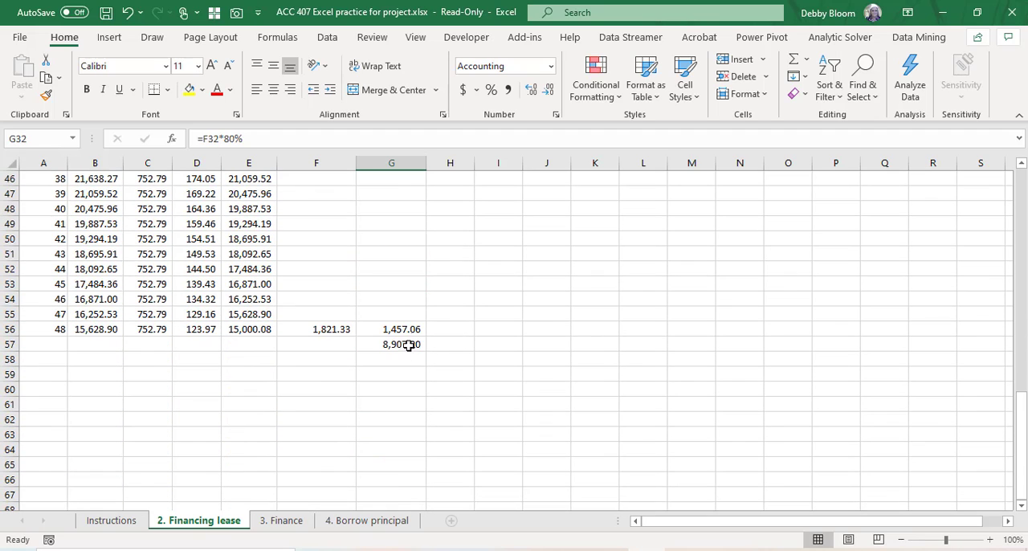
click(409, 345)
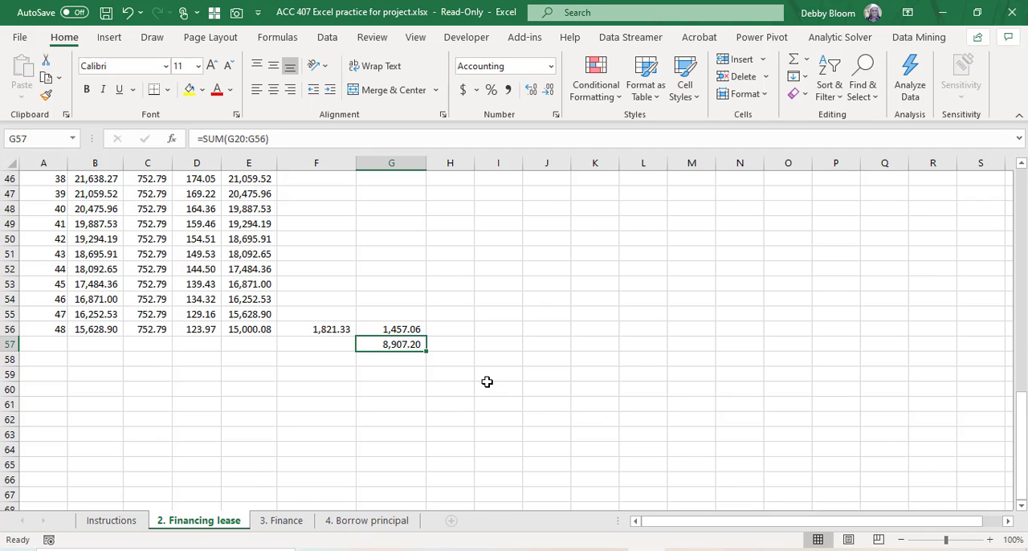
scroll(487, 382, up, 15)
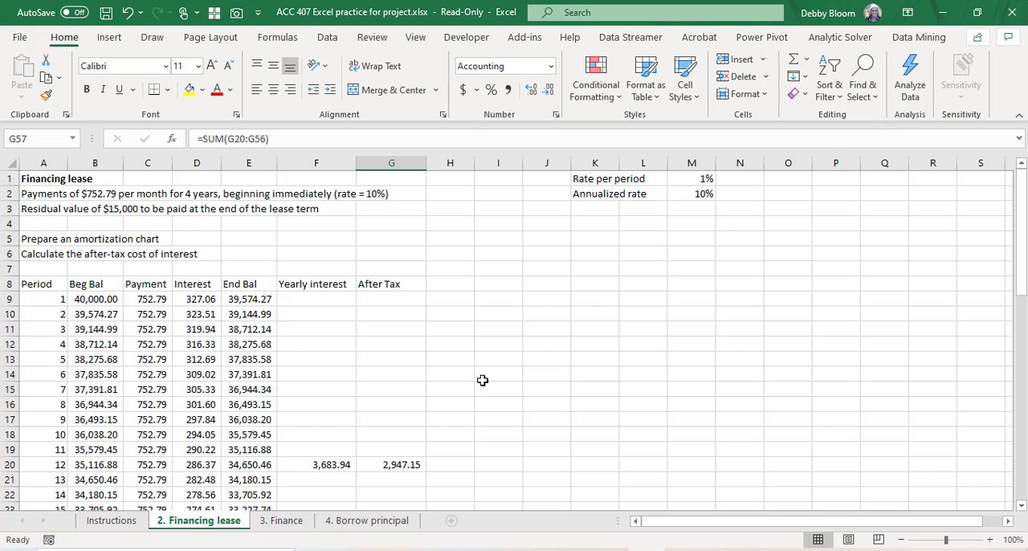
Step: Switch to the 3. Finance sheet and enter the label "Payment" in A8
click(294, 522)
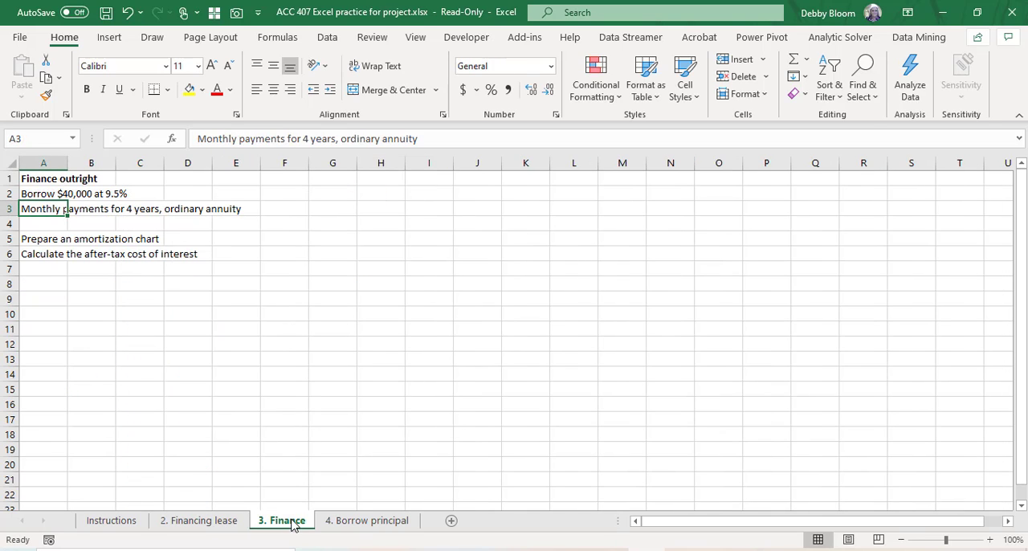
click(647, 549)
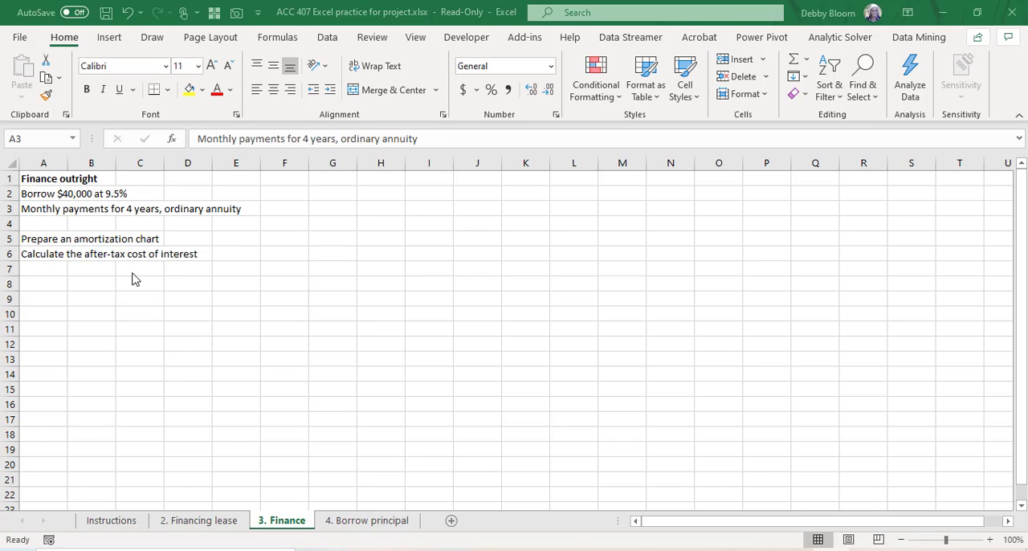
click(46, 284)
click(46, 284)
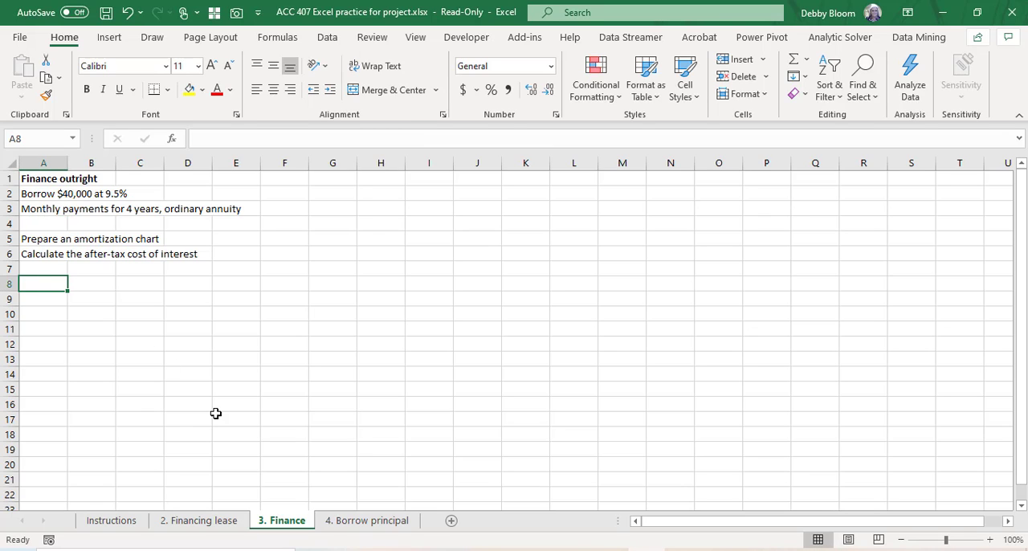
text(Payment)
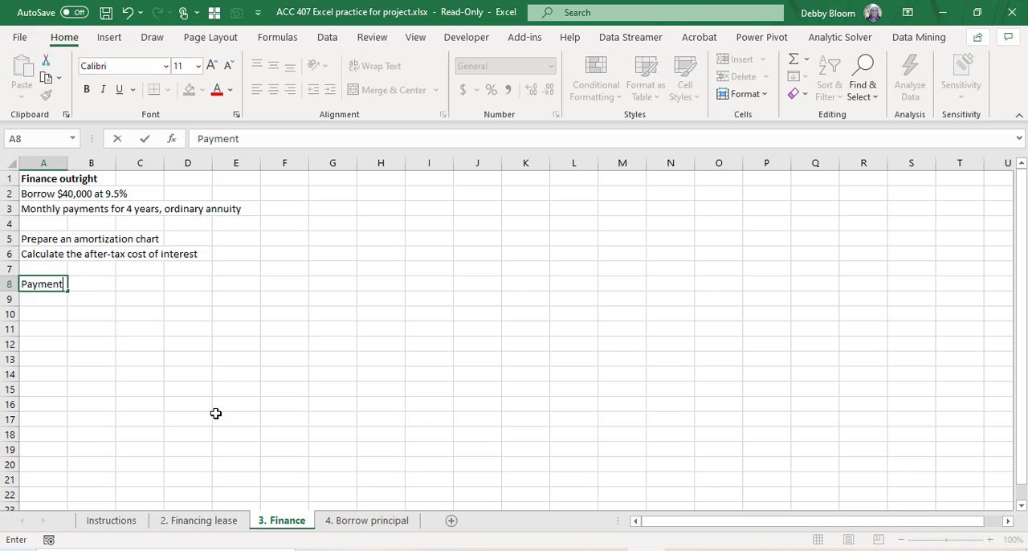
key(Tab)
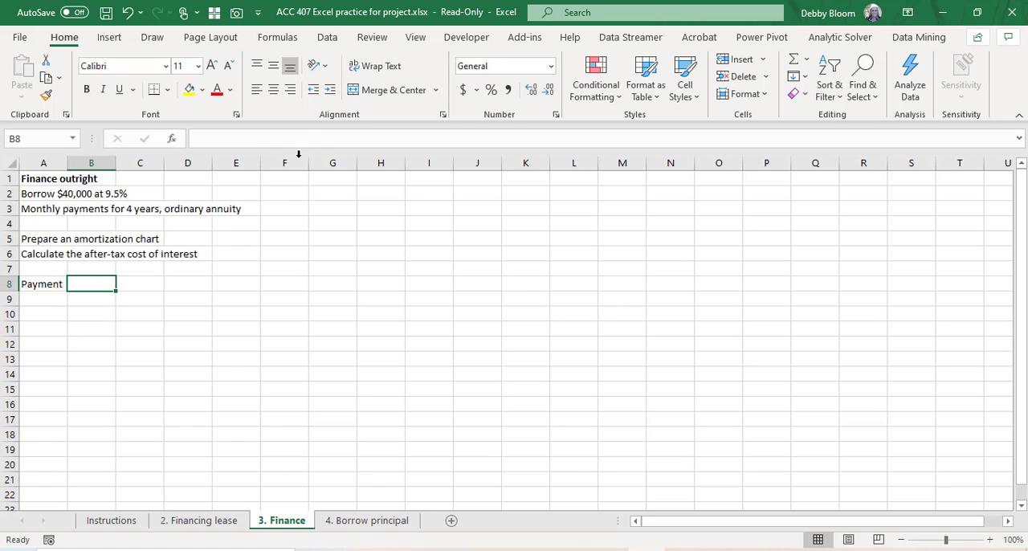
Step: Start a PMT function in B8 with the monthly rate set to 9.5%/12
click(278, 37)
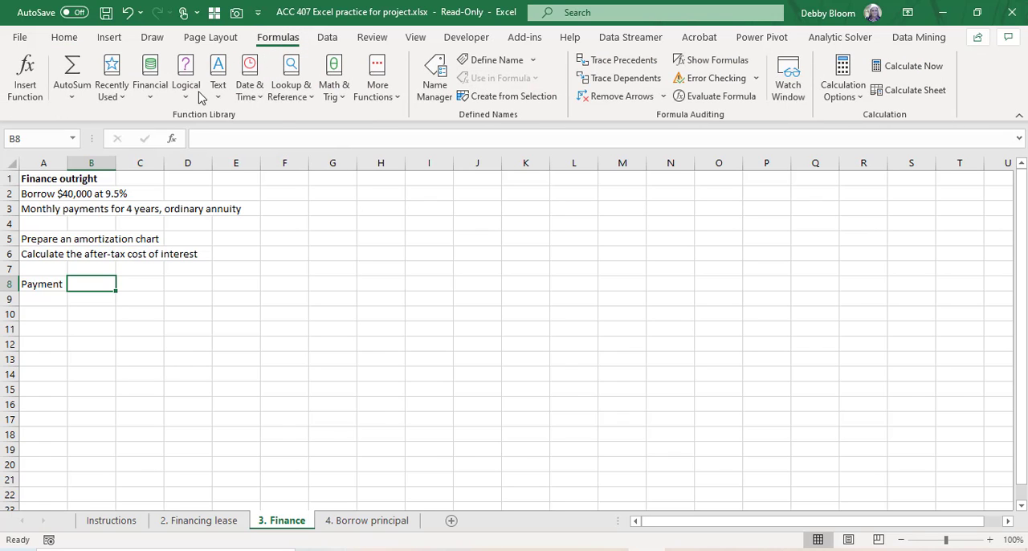
click(150, 90)
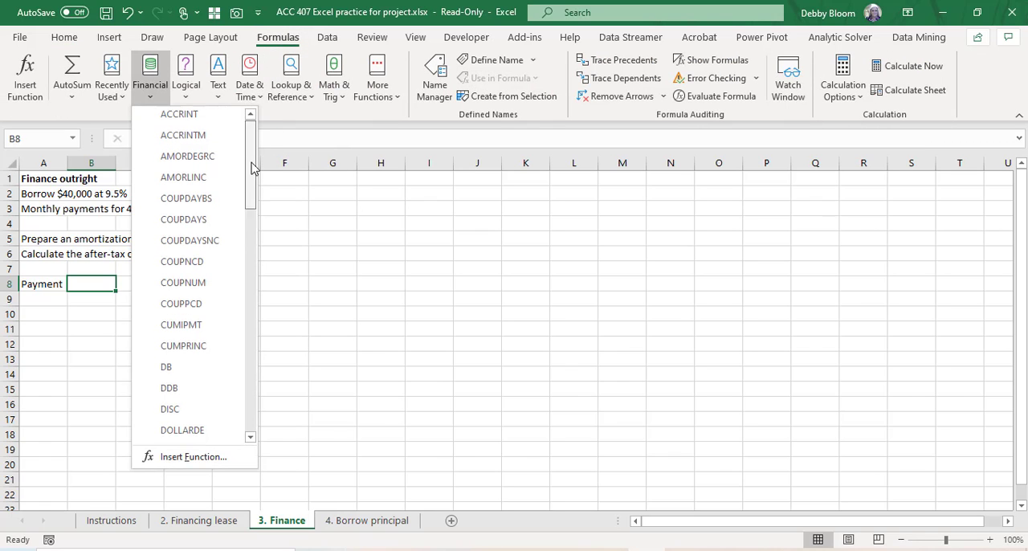
drag(253, 159, 249, 303)
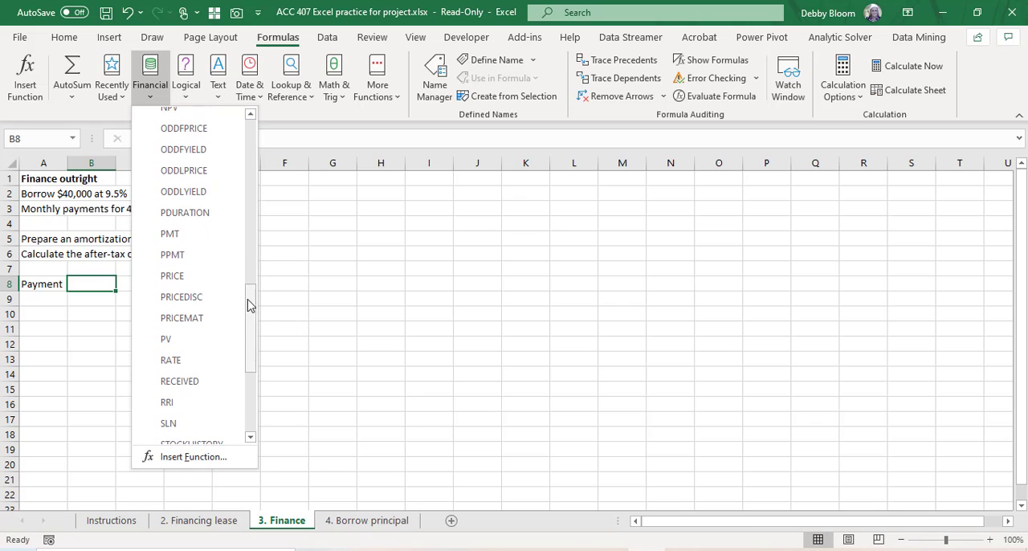
click(189, 238)
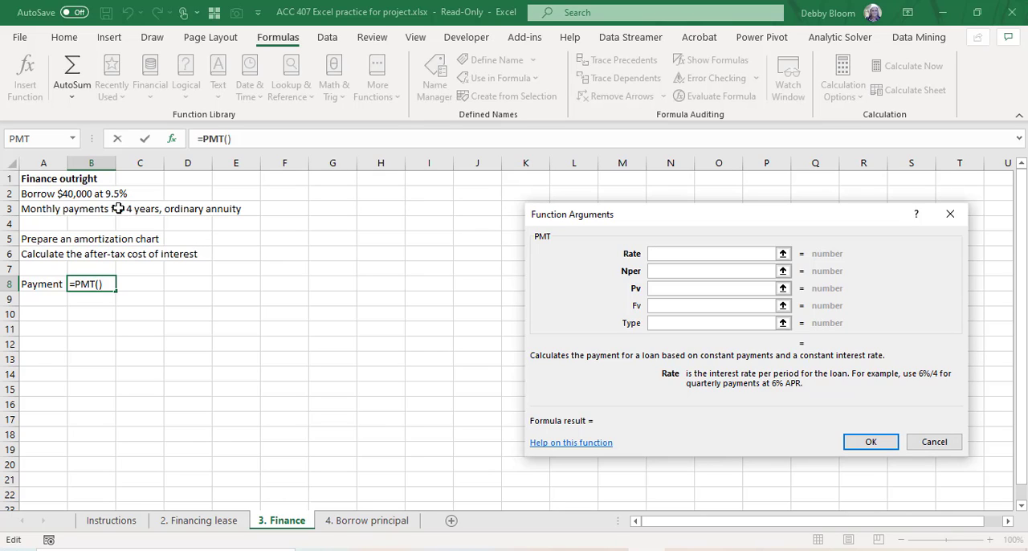
text(9.)
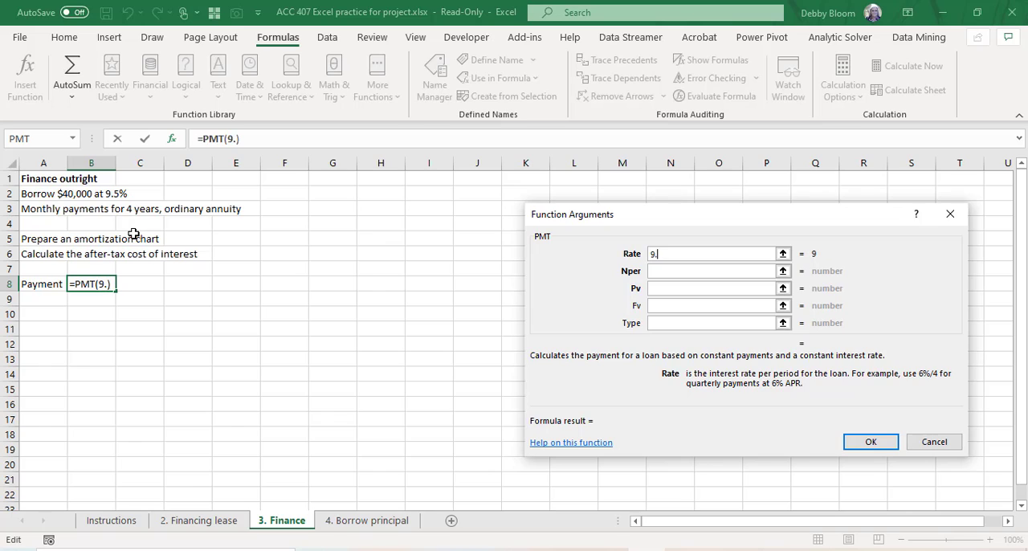
text(5%)
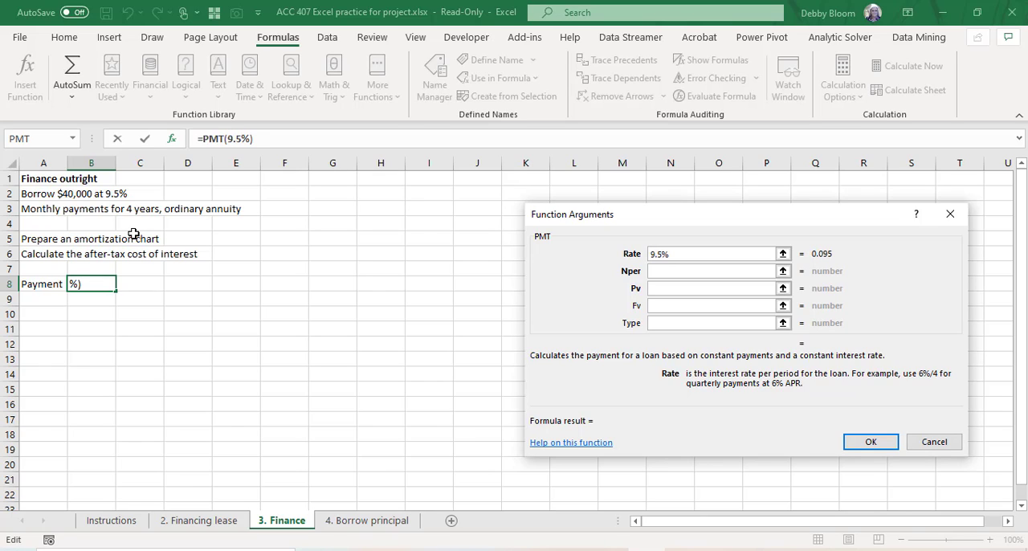
text(/12)
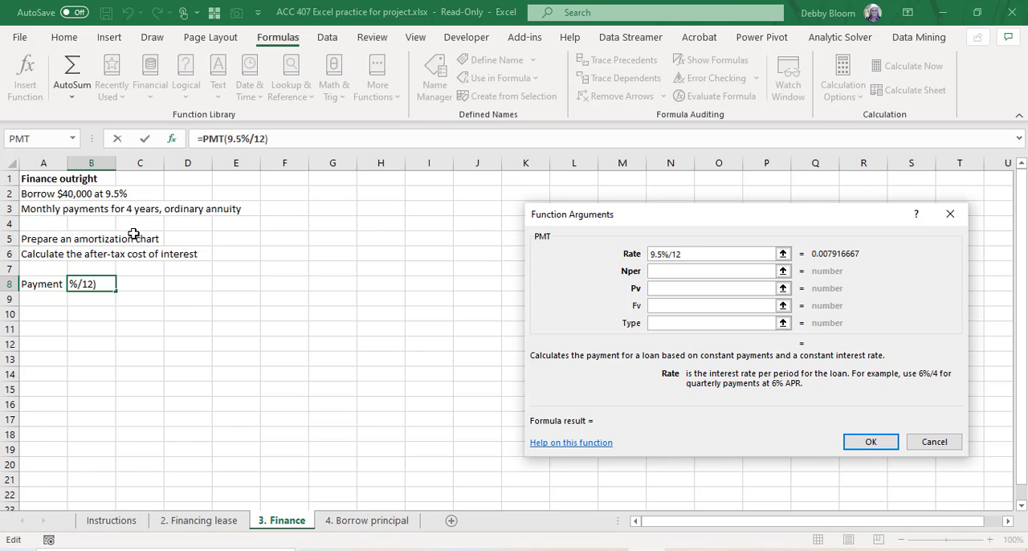
Step: Complete the PMT function with Nper 4*12 and Pv -40000, leaving Fv and Type blank for an ordinary annuity
click(655, 271)
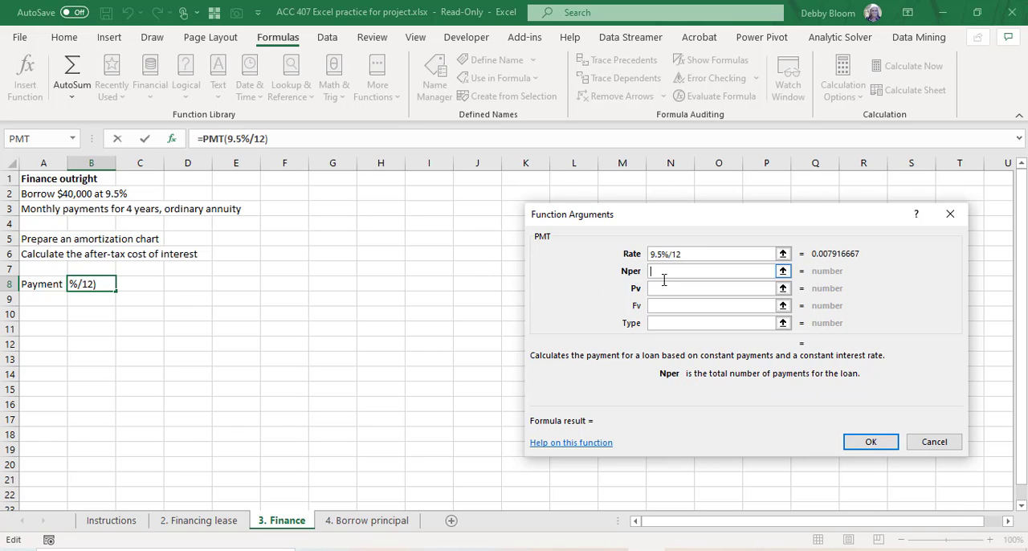
text(4*12)
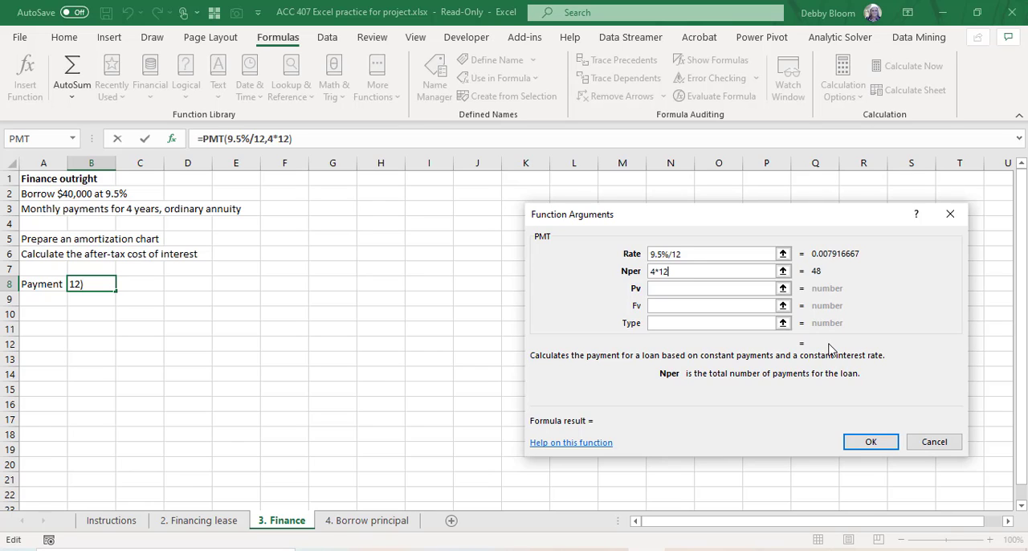
click(655, 289)
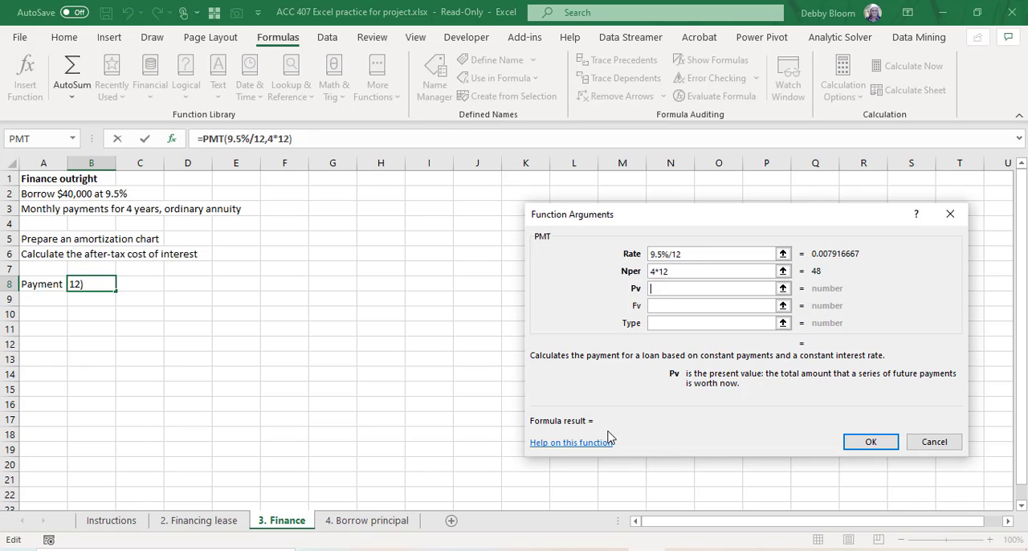
text(-40000)
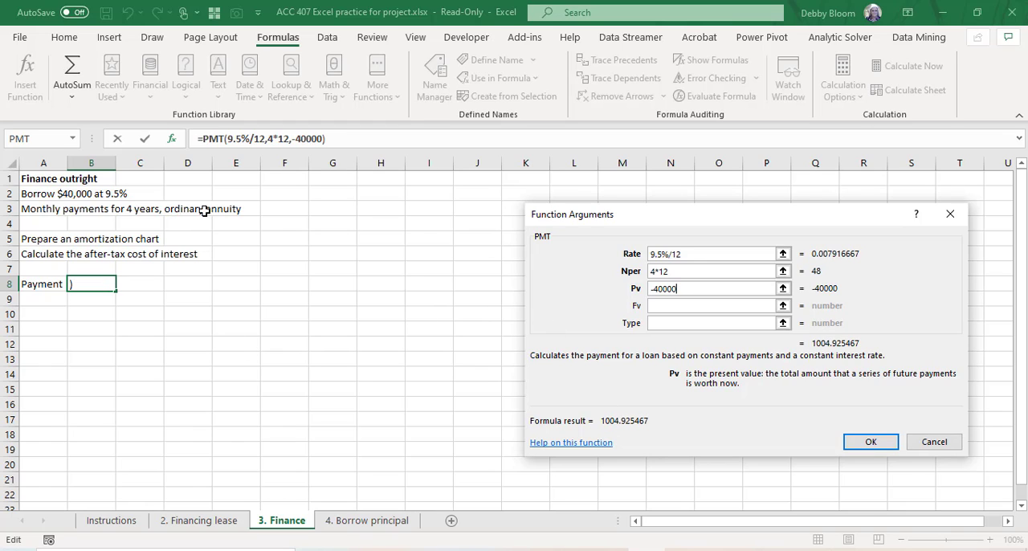
click(665, 323)
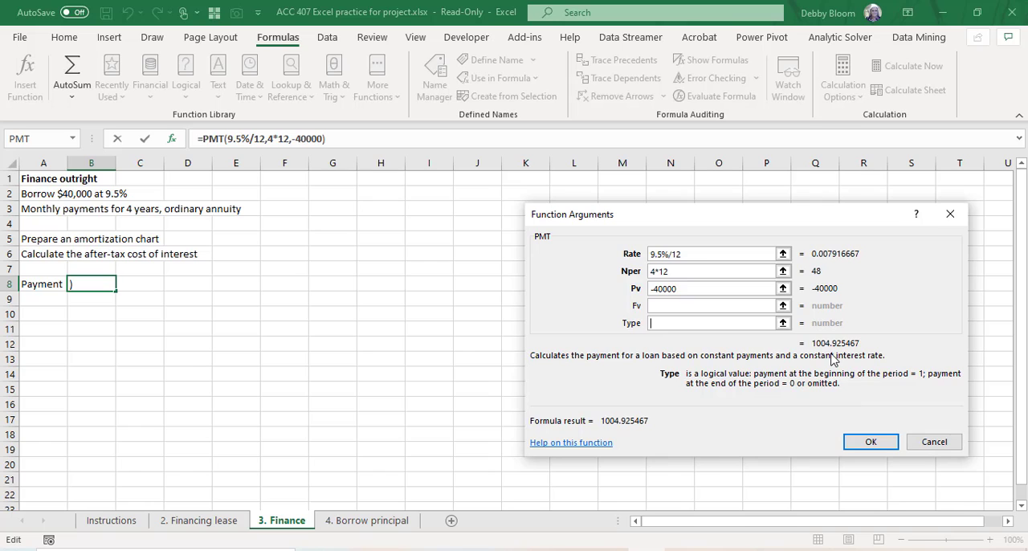
click(874, 443)
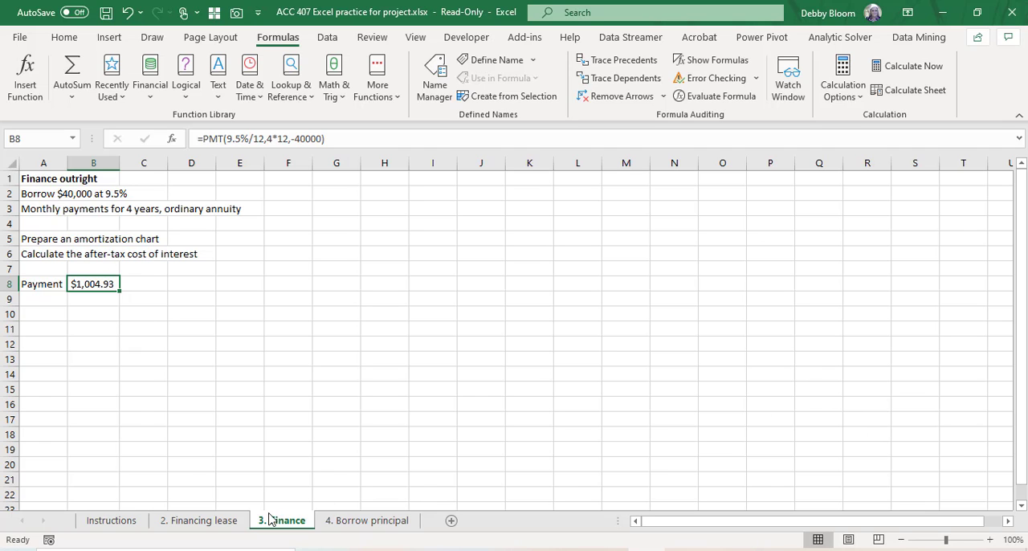
Step: Check the chart layout on the 2. Financing lease sheet and enter the heading "Period" in A10 of the 3. Finance sheet
click(217, 522)
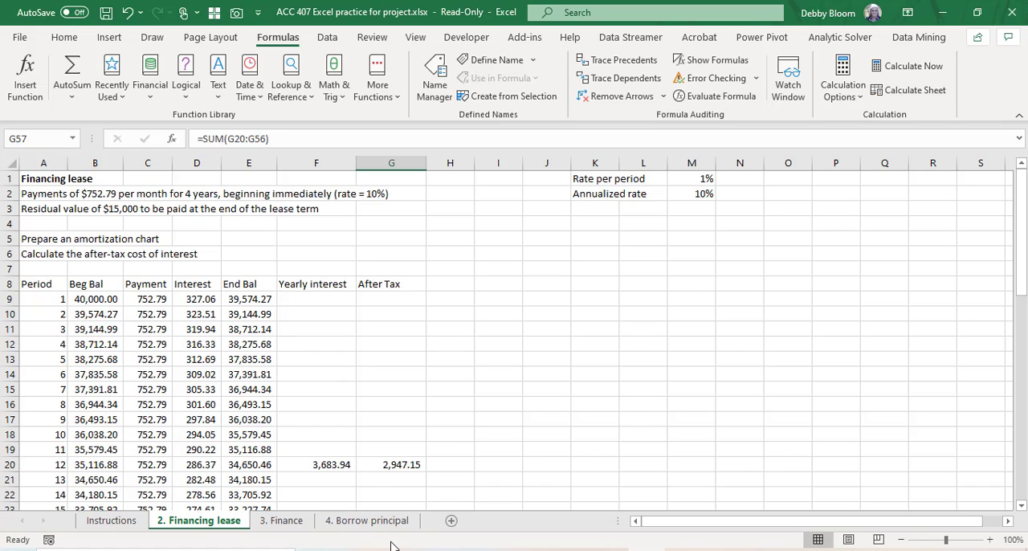
click(280, 521)
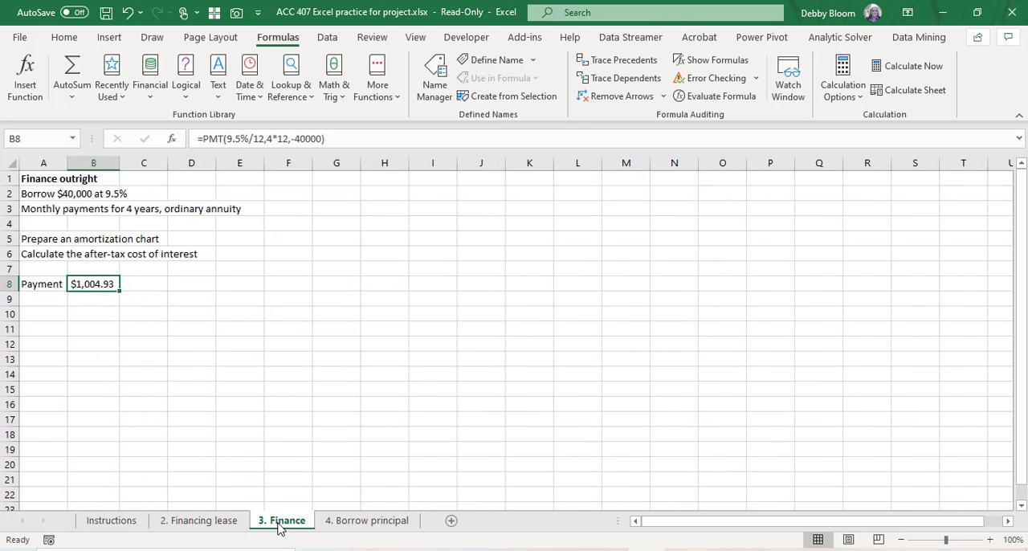
click(60, 313)
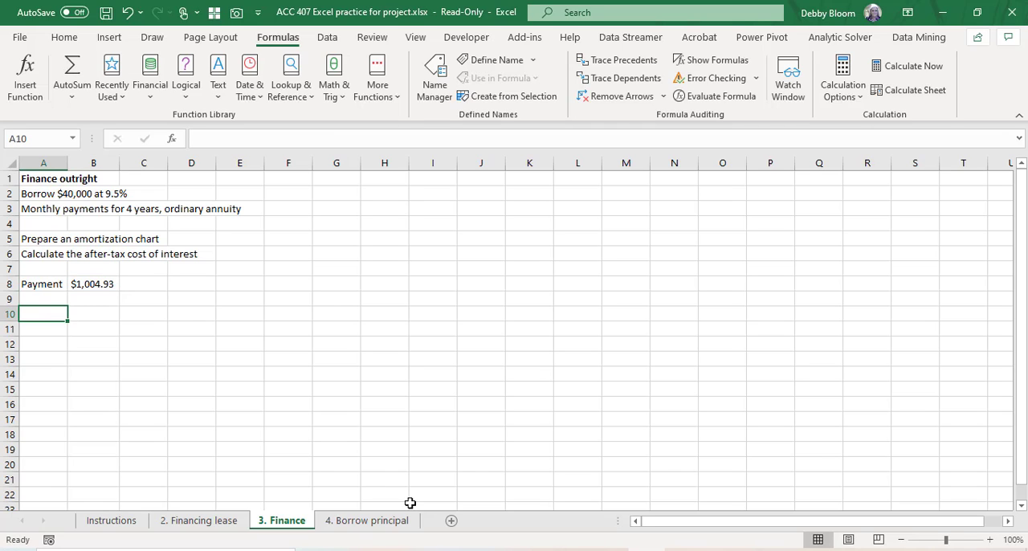
text(Peio)
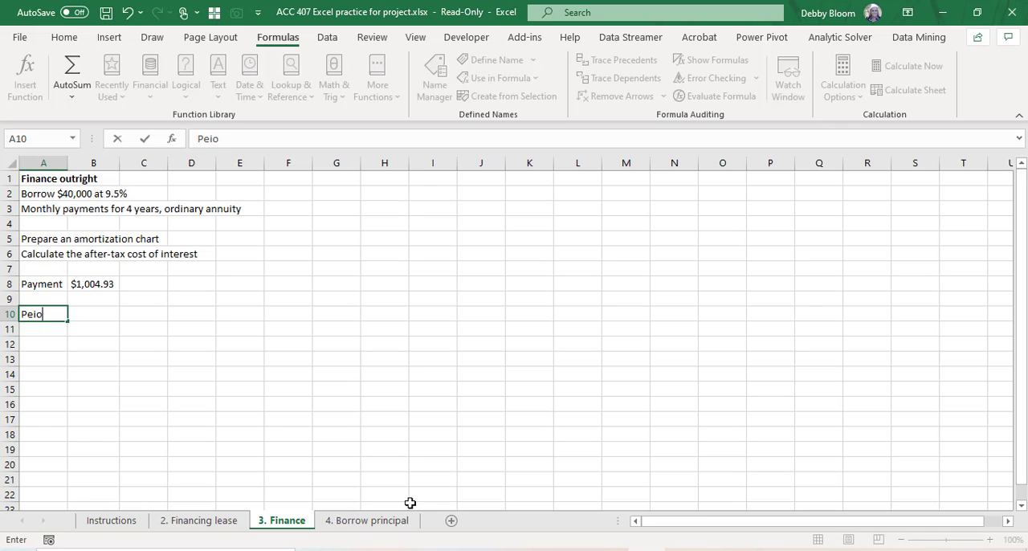
key(BackSpace)
key(BackSpace)
text(riod)
key(Return)
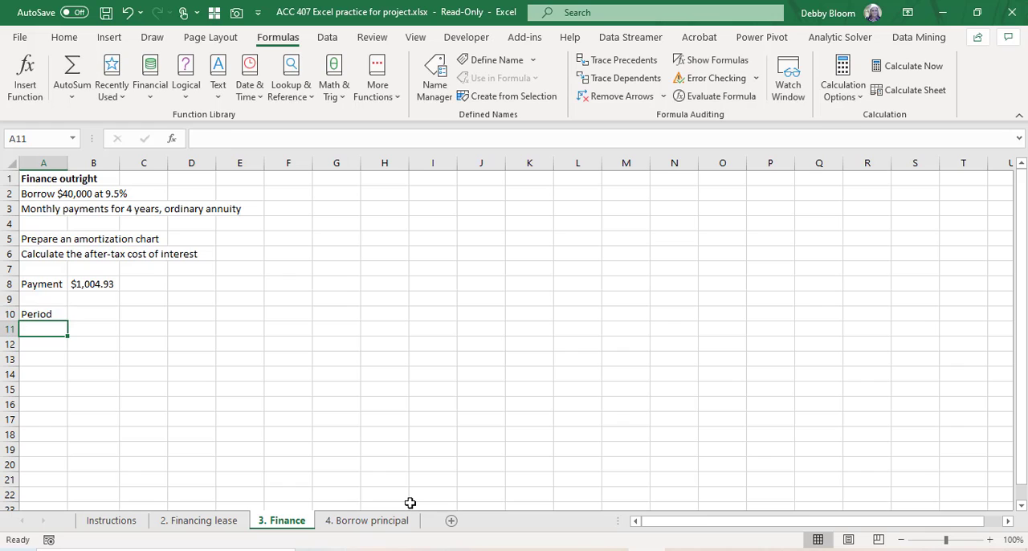
Step: Number the periods from 1 to 48 in A11:A58 by entering 1 and 2 and extending the series
text(1)
key(Return)
text(2)
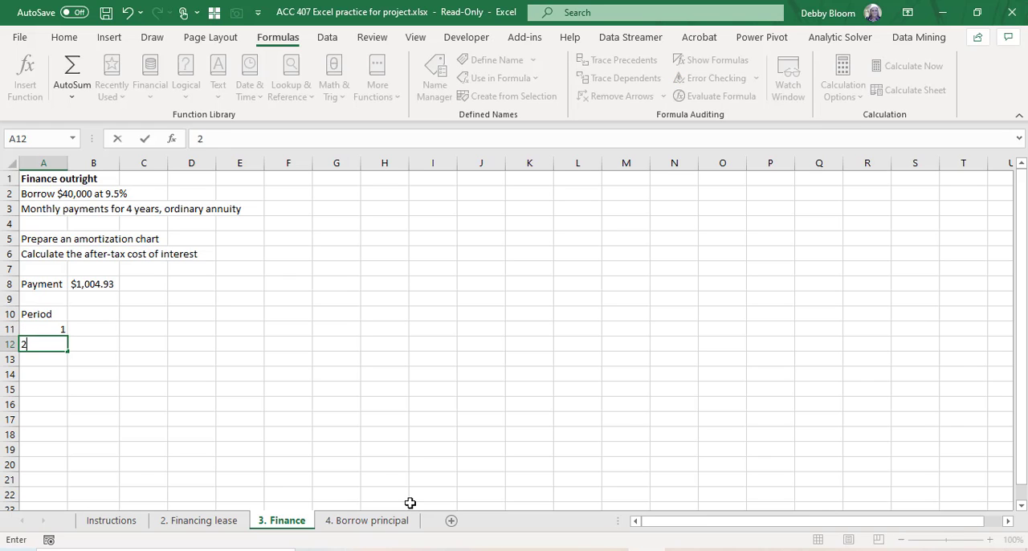
key(Return)
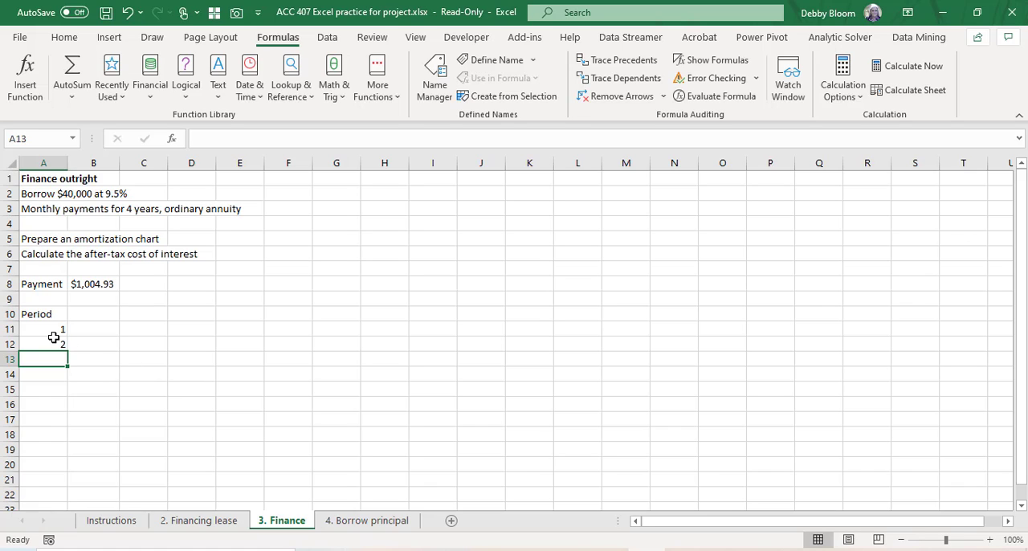
drag(42, 329, 44, 347)
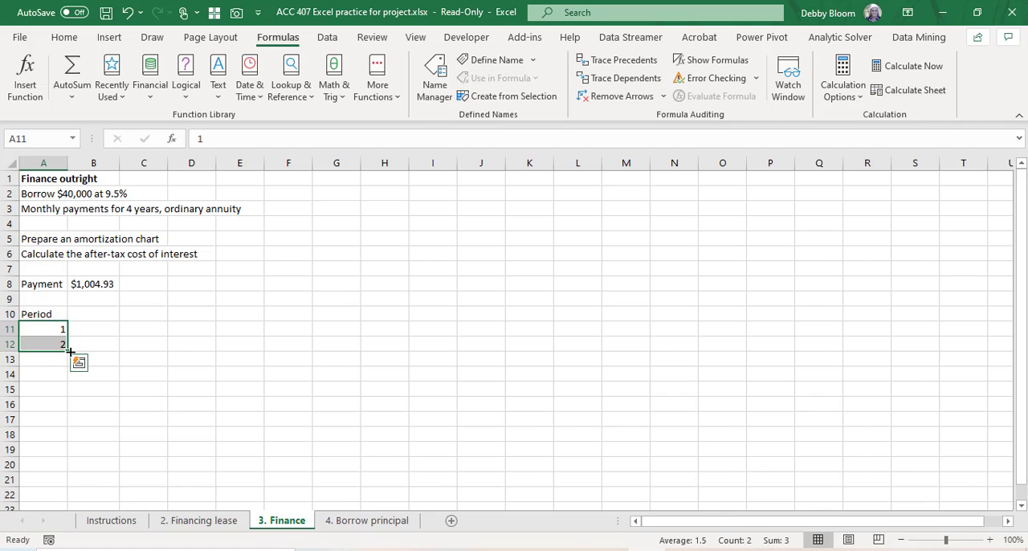
drag(70, 351, 42, 292)
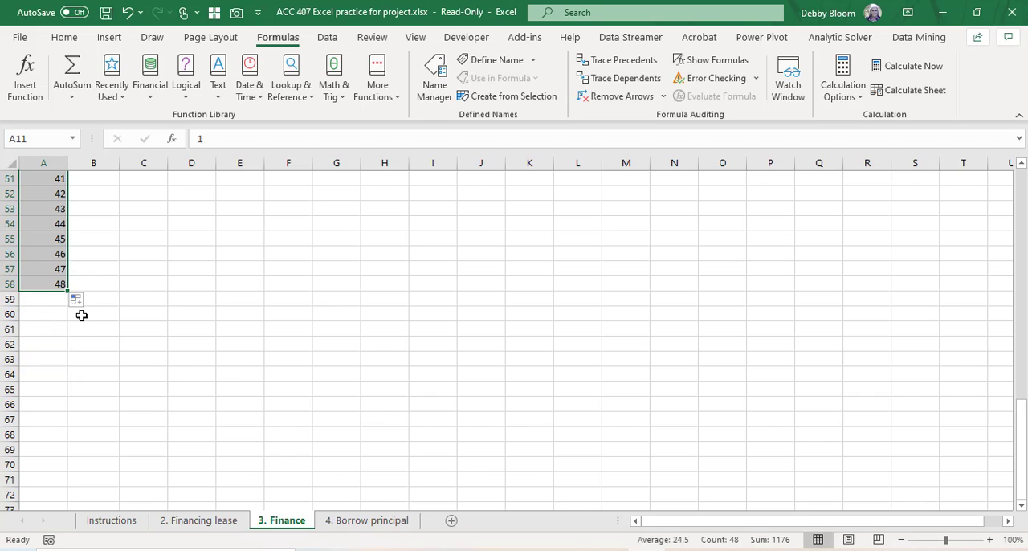
scroll(81, 315, up, 5)
scroll(81, 315, up, 11)
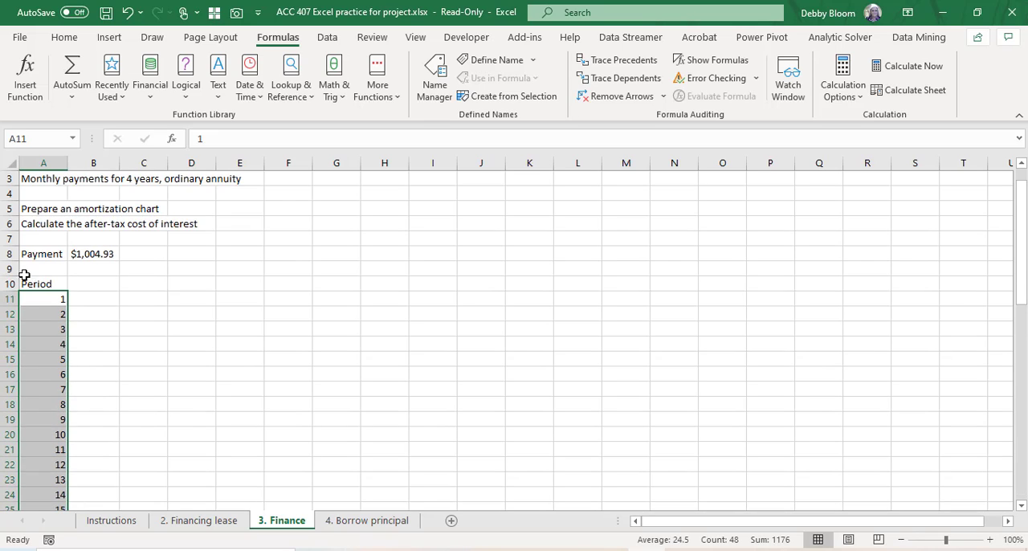
Step: Check the end of the period numbering and enter the column heading "Beg Bal" in B10
click(95, 283)
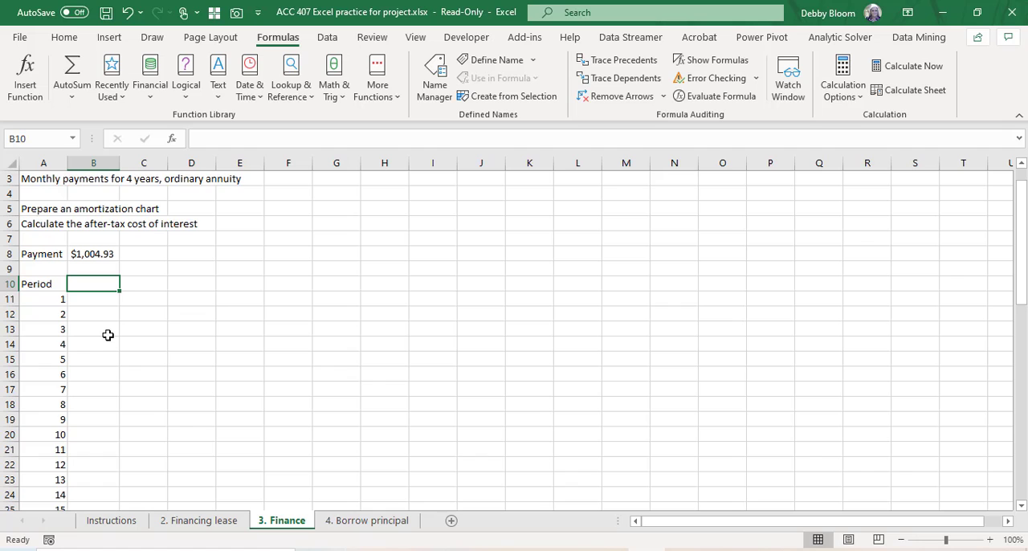
scroll(110, 345, down, 13)
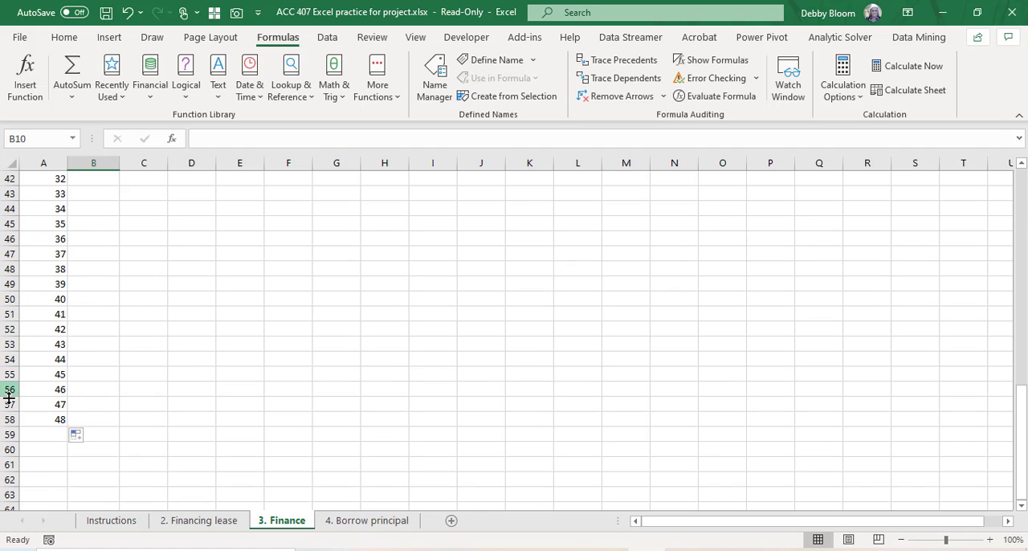
scroll(115, 386, up, 14)
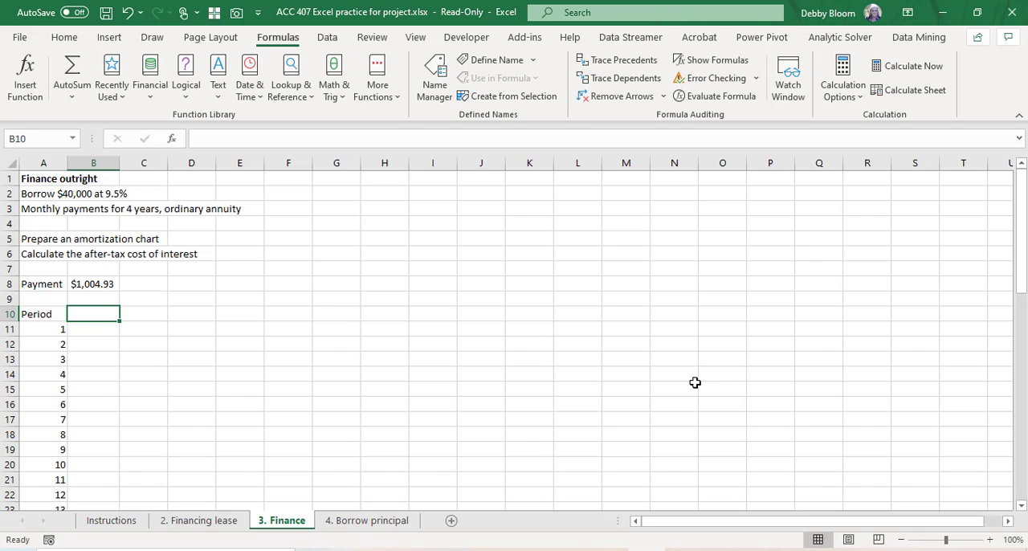
text(Beg)
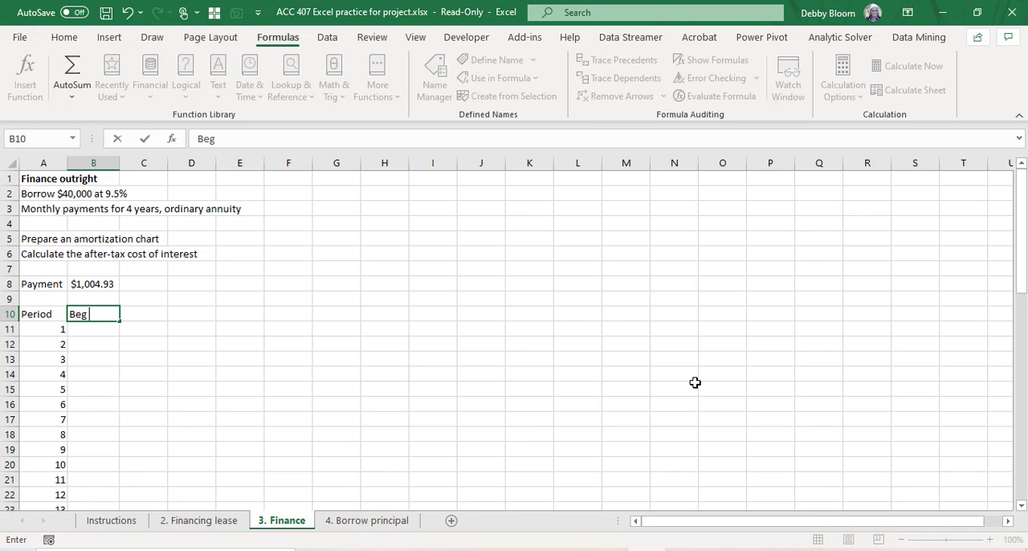
text( Bal)
key(Tab)
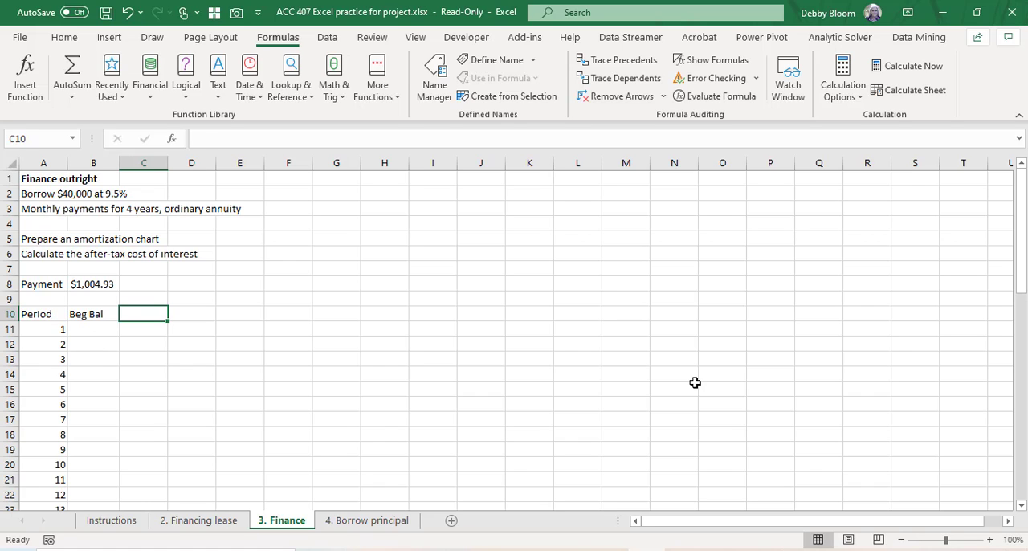
Step: Enter the column headings "Interest", "Payment" and "End Bal" in C10:E10, and select B11 for the first beginning balance
text(Interest)
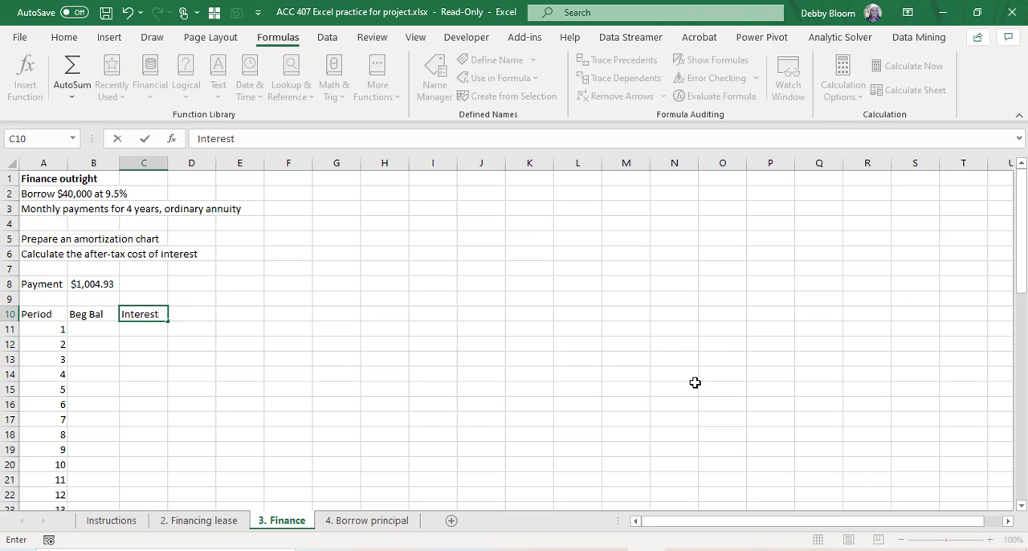
key(Tab)
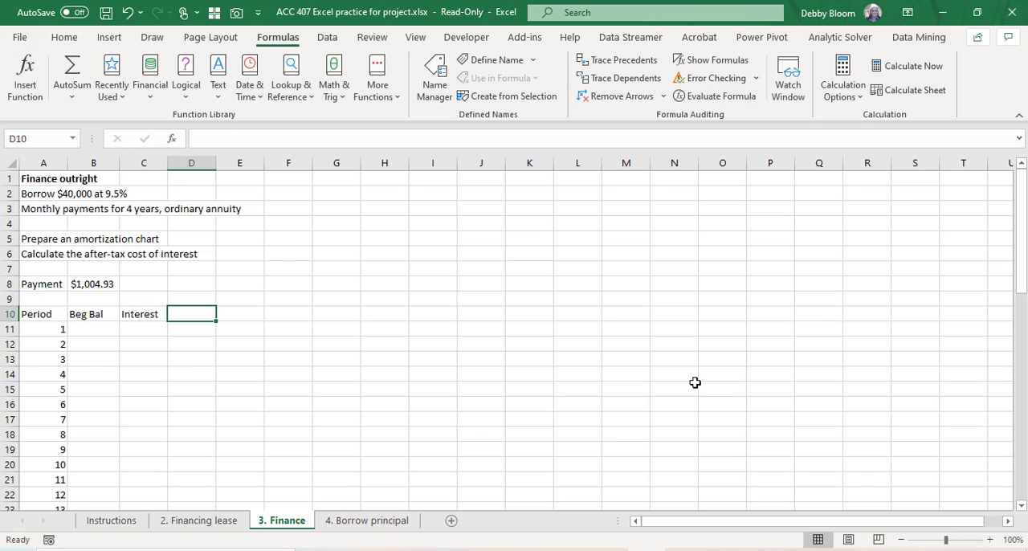
text(Payment)
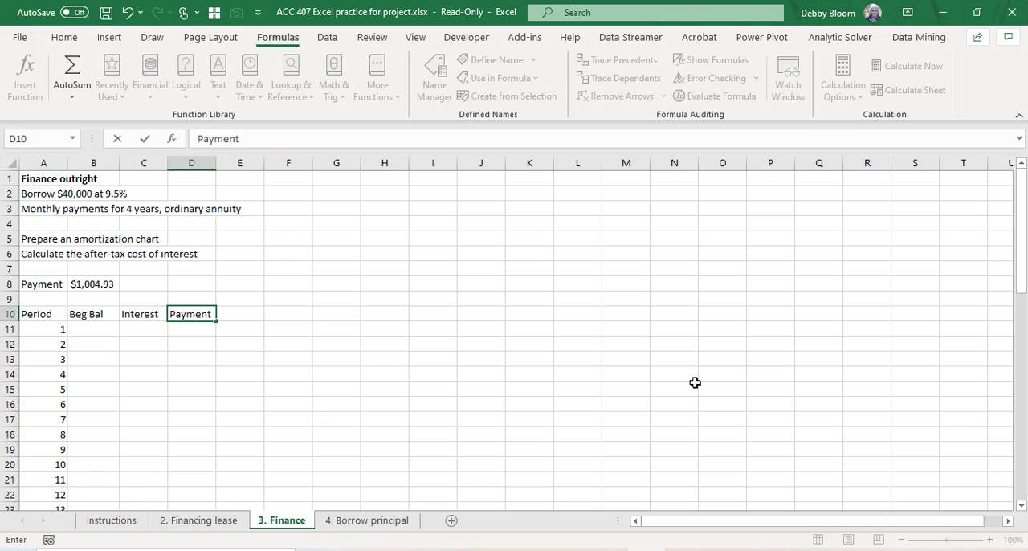
key(Tab)
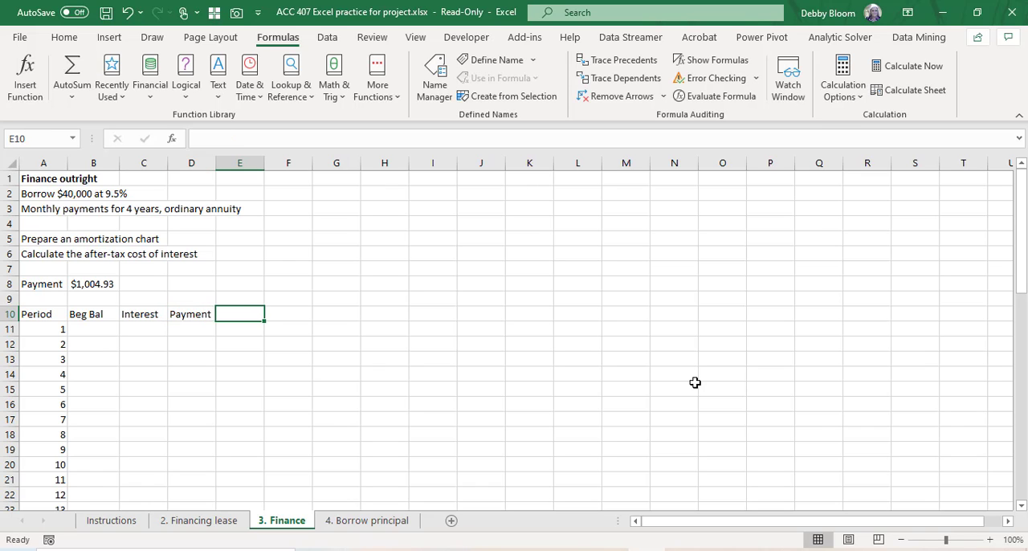
text(End B)
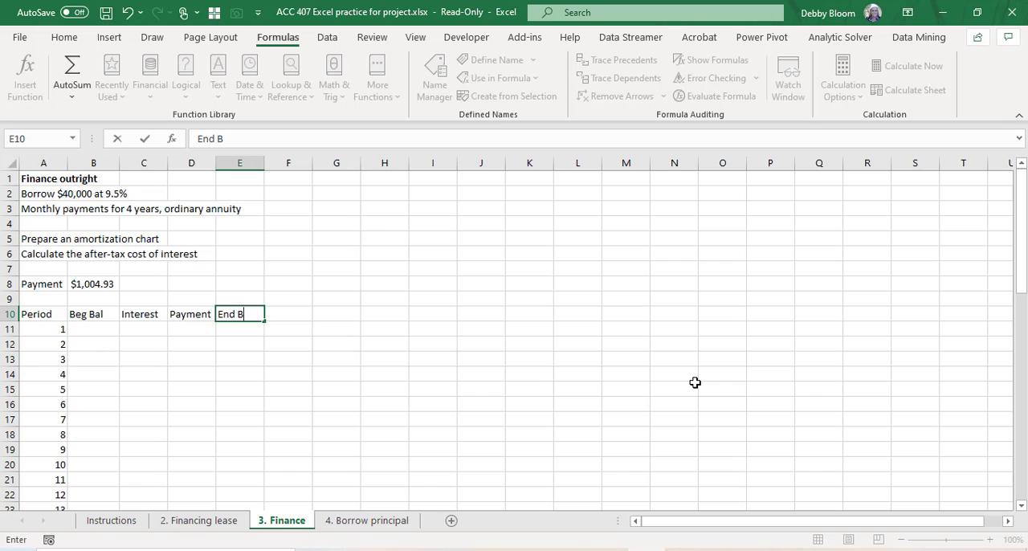
text(al)
key(Return)
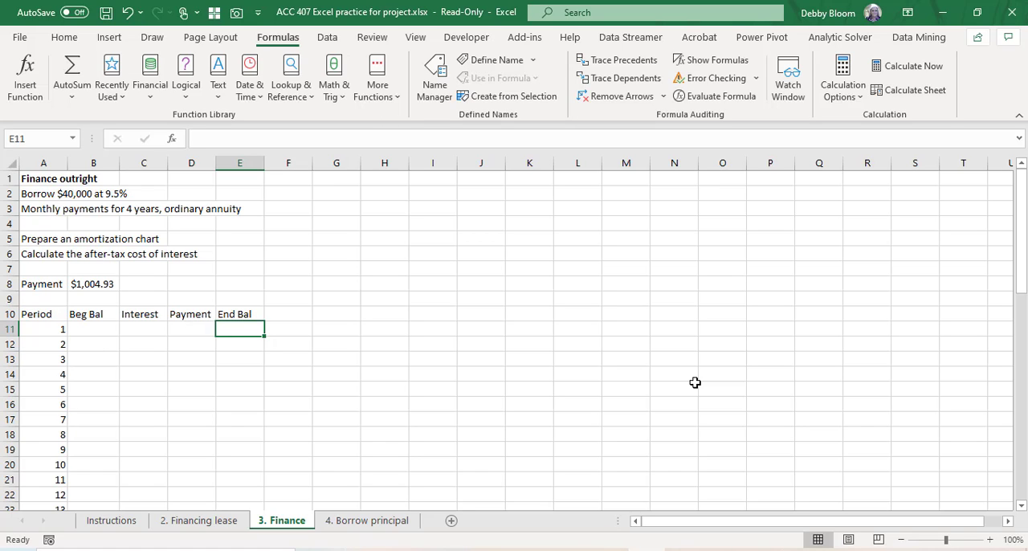
click(90, 328)
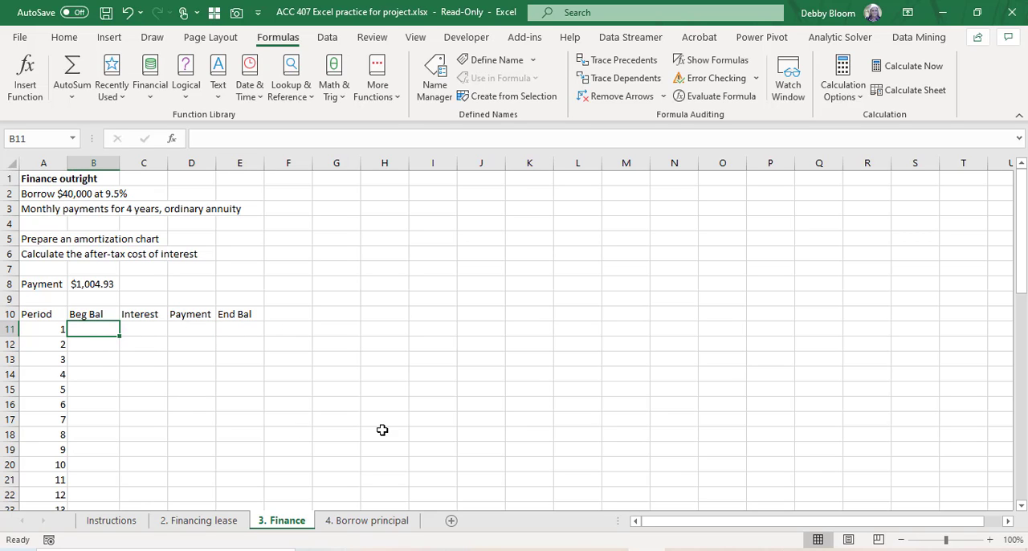
Step: Enter 40000 as the beginning balance for period 1 in B11
text(40)
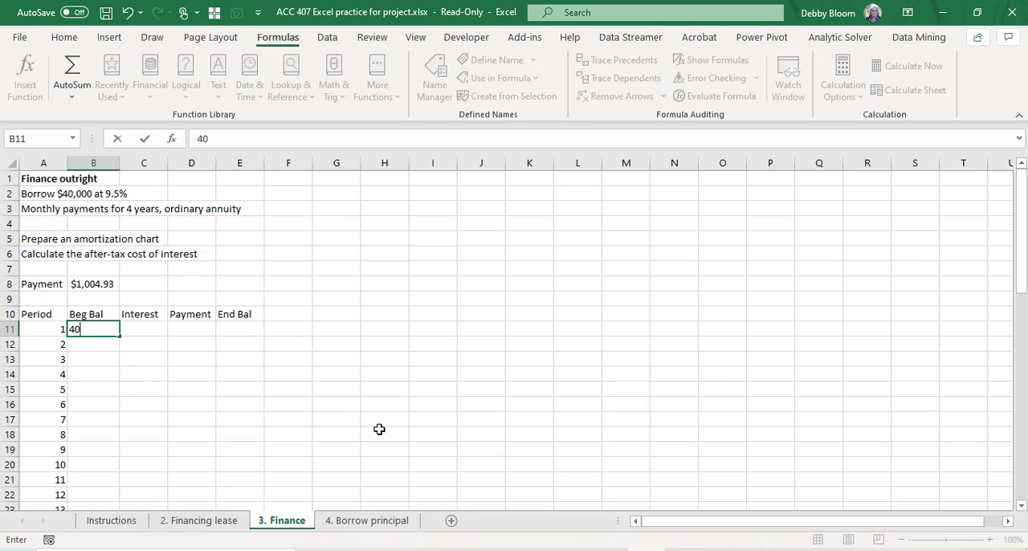
text(000)
key(Return)
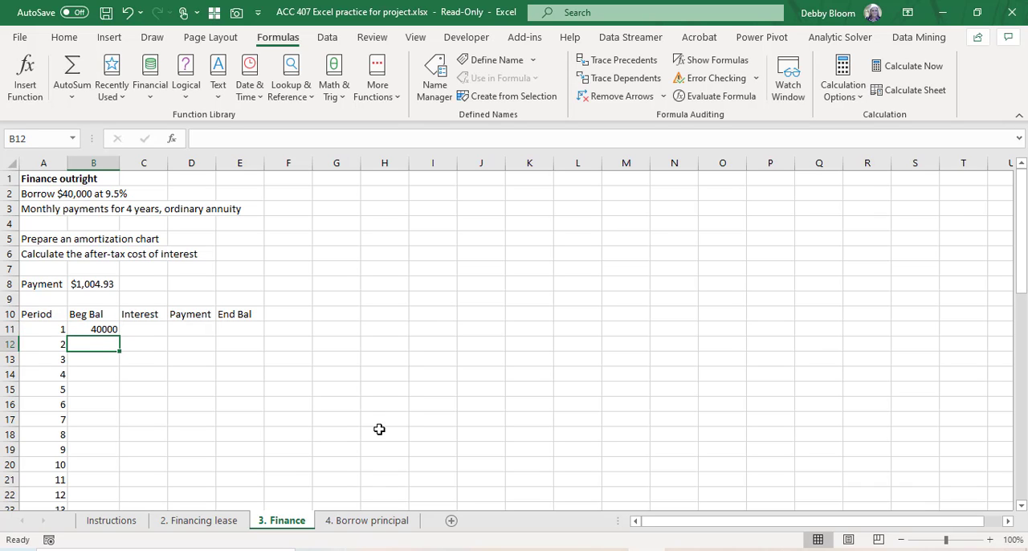
Step: Calculate the first month's interest in C11 with the formula =B11*9.5%/12
click(144, 329)
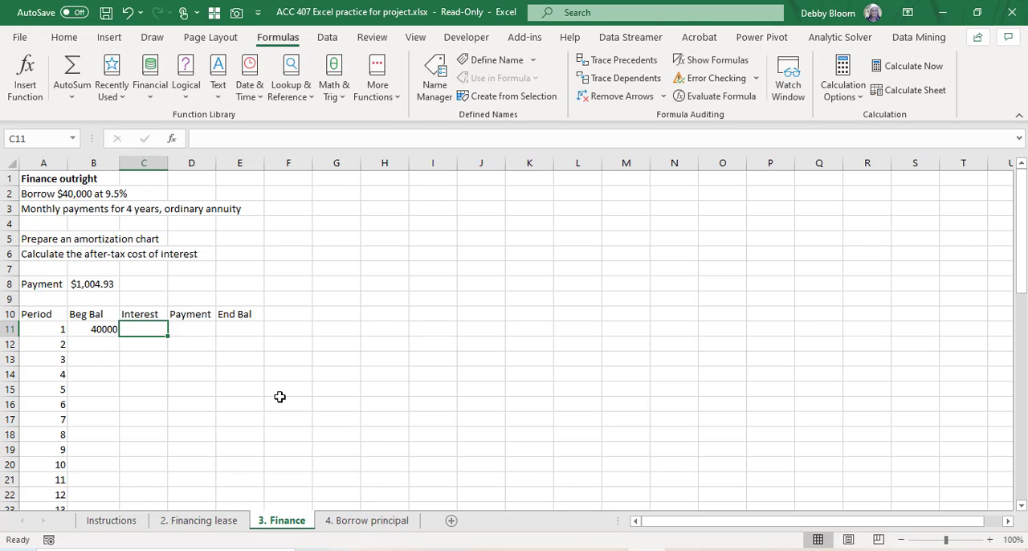
text(=)
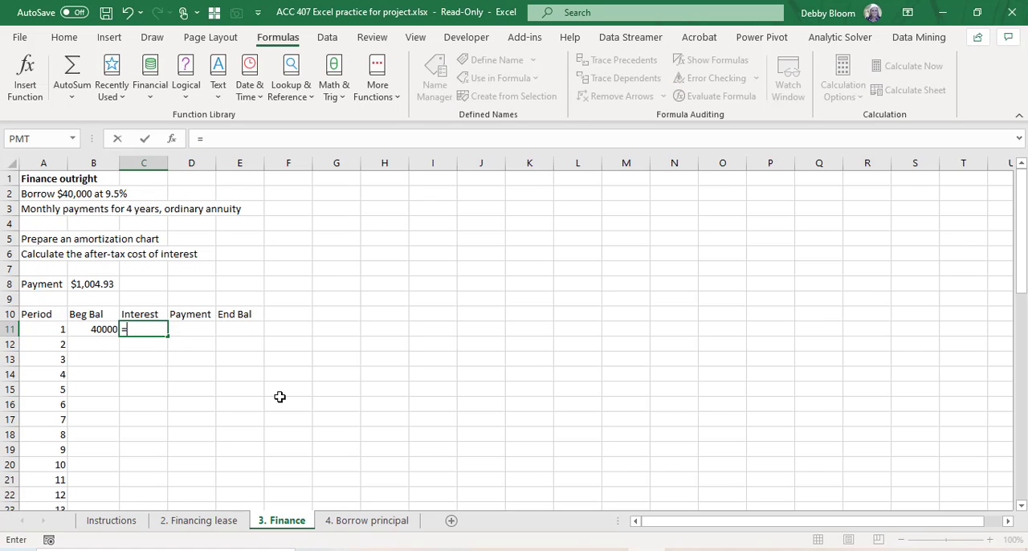
click(96, 329)
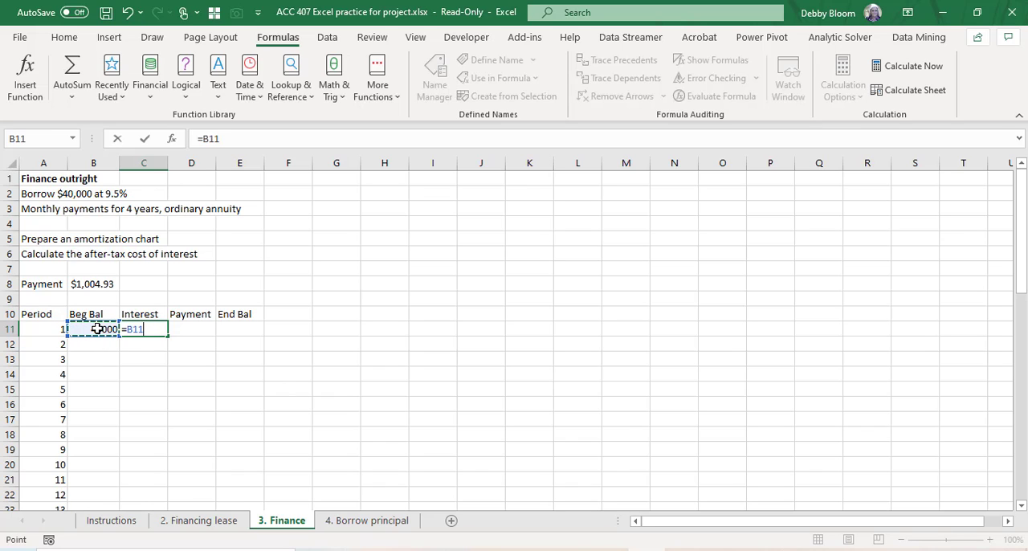
text(*9.5%)
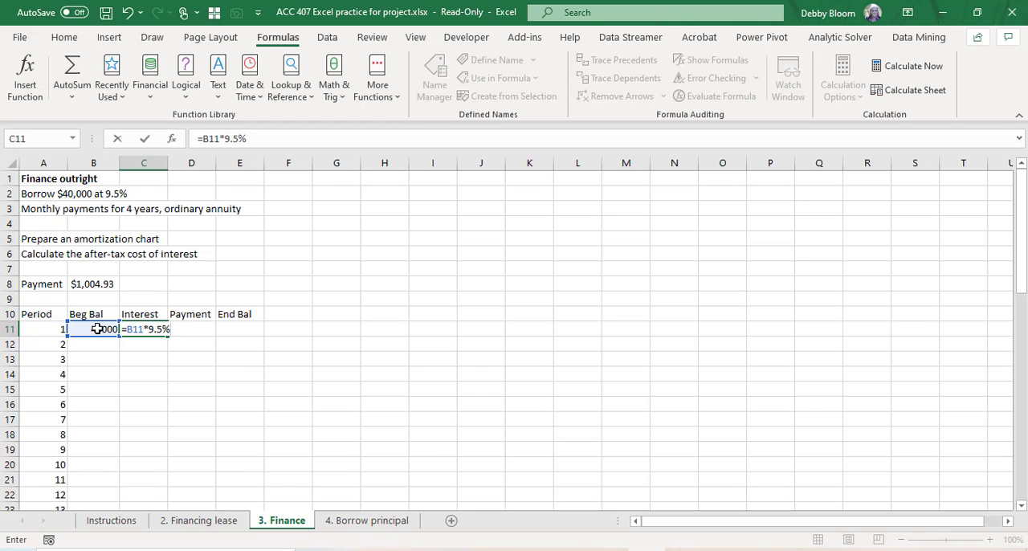
text(/12)
key(Return)
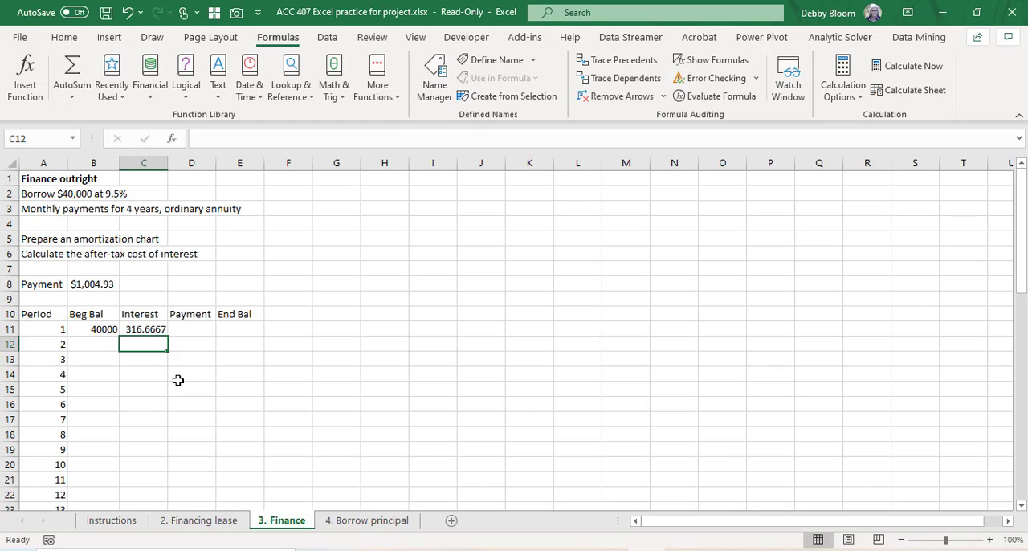
Step: Link the period 1 payment in D11 to the calculated payment with the absolute reference =$B$8
click(203, 327)
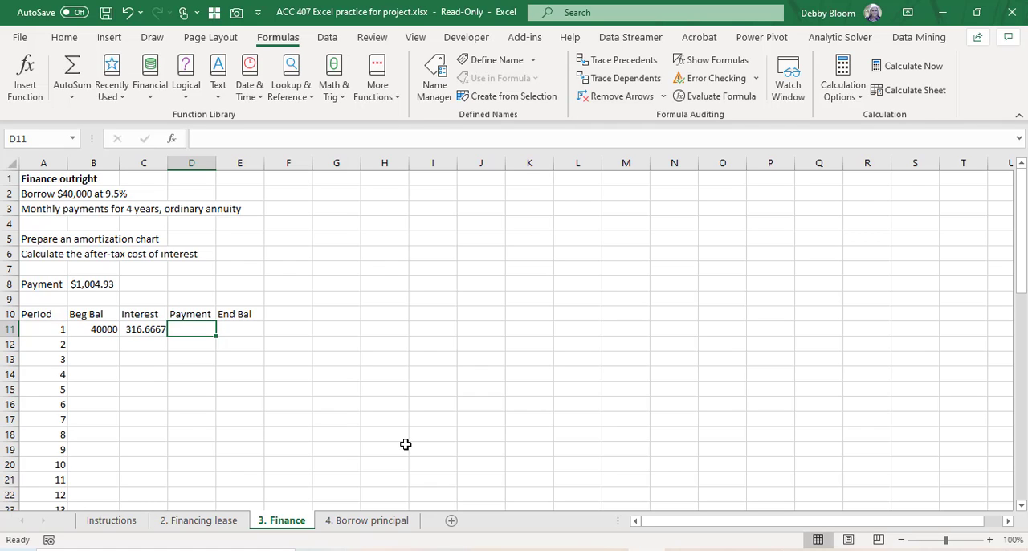
text(=)
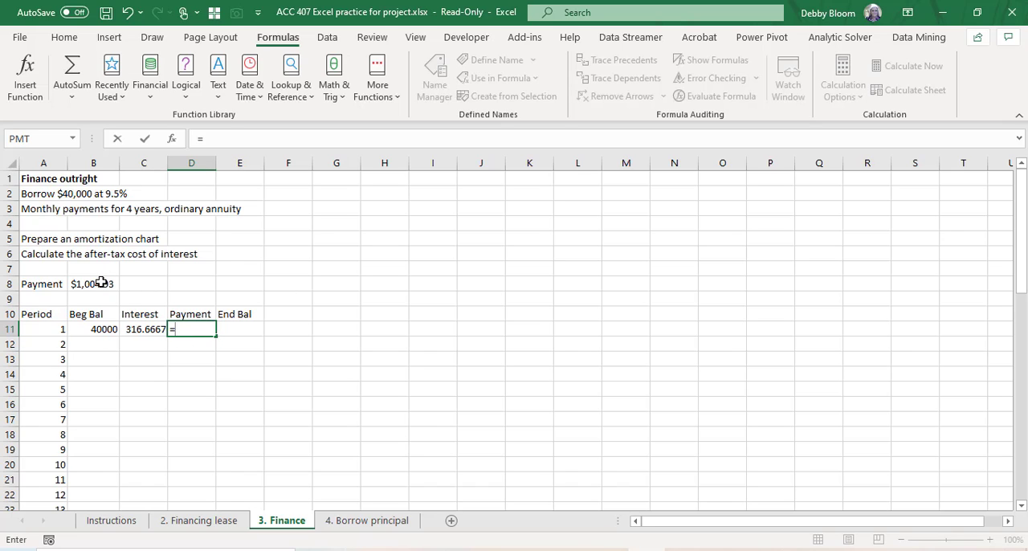
click(101, 283)
mouse_move(647, 550)
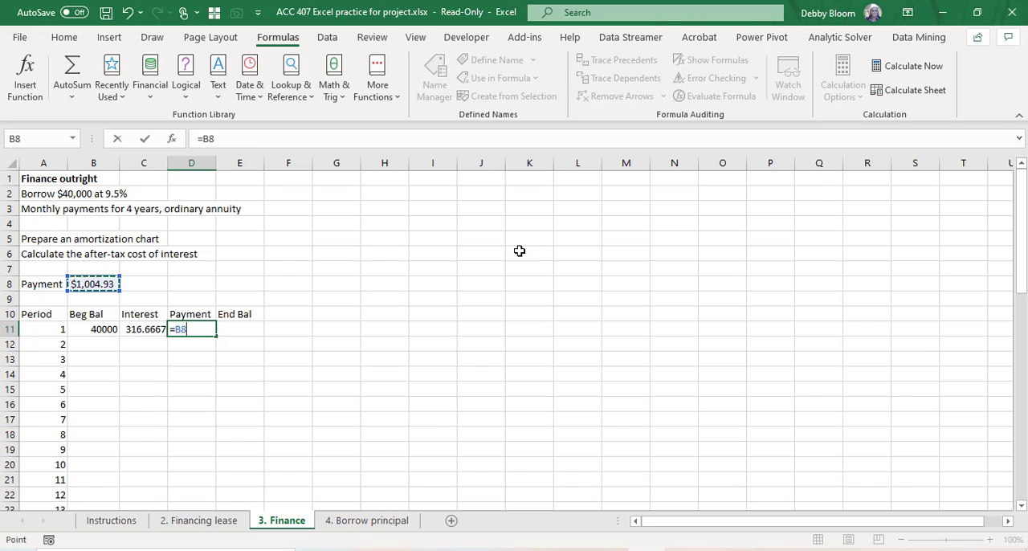
key(F4)
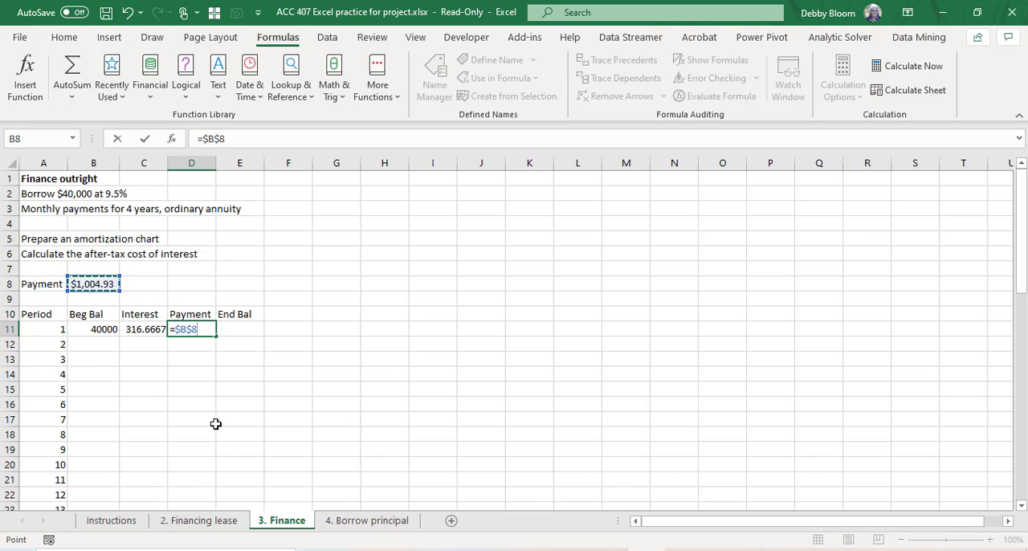
Step: Calculate the period 1 ending balance in E11 with the formula =B11+C11-D11
key(Return)
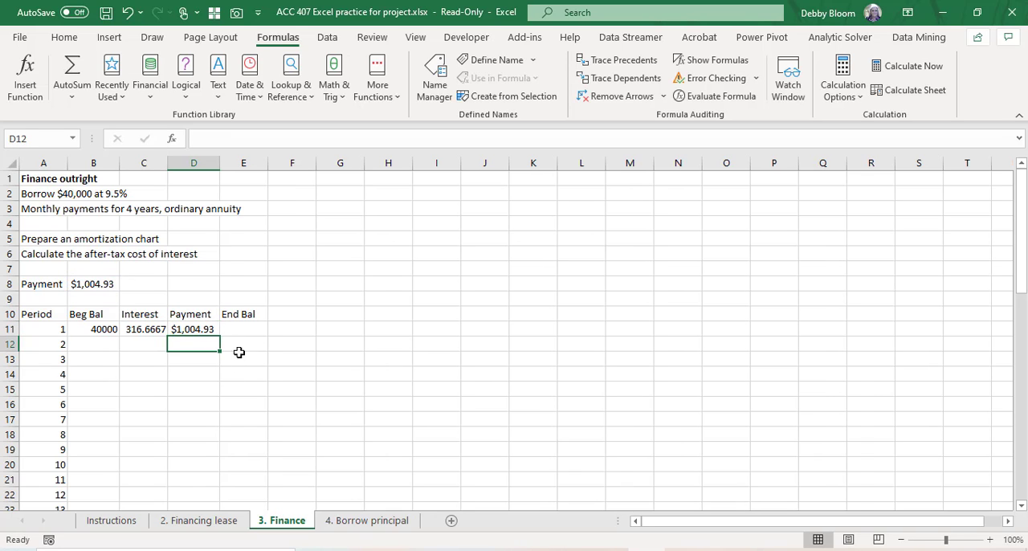
click(250, 328)
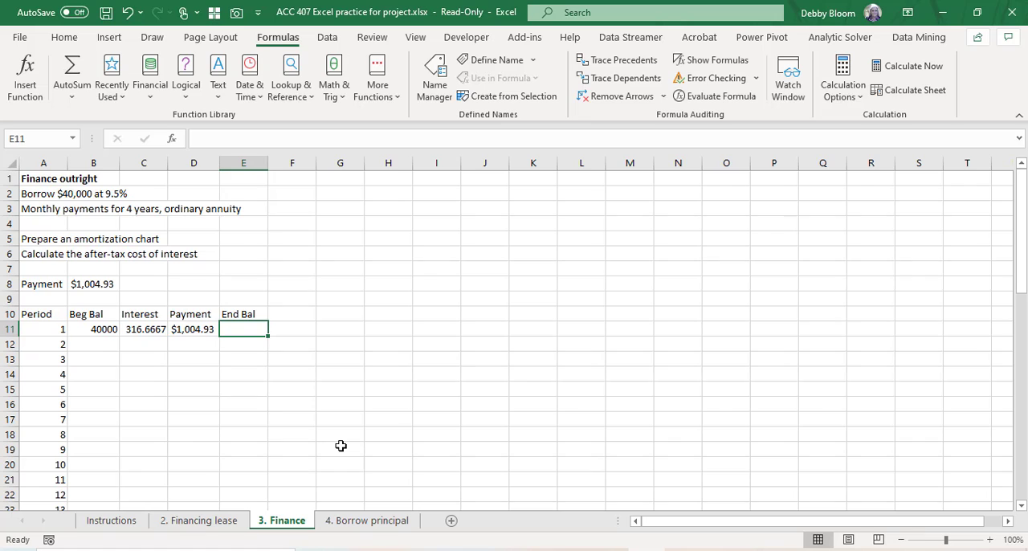
text(=)
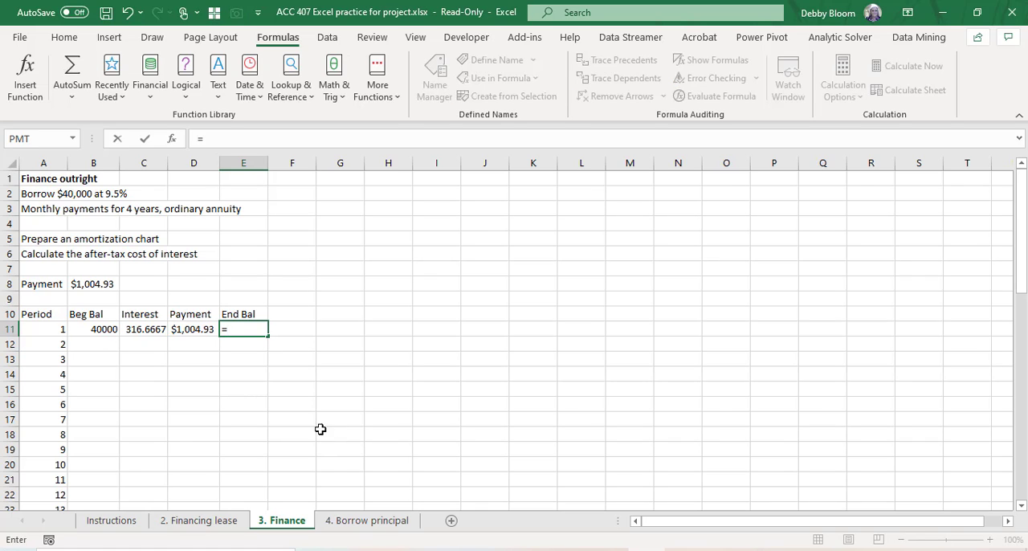
click(107, 328)
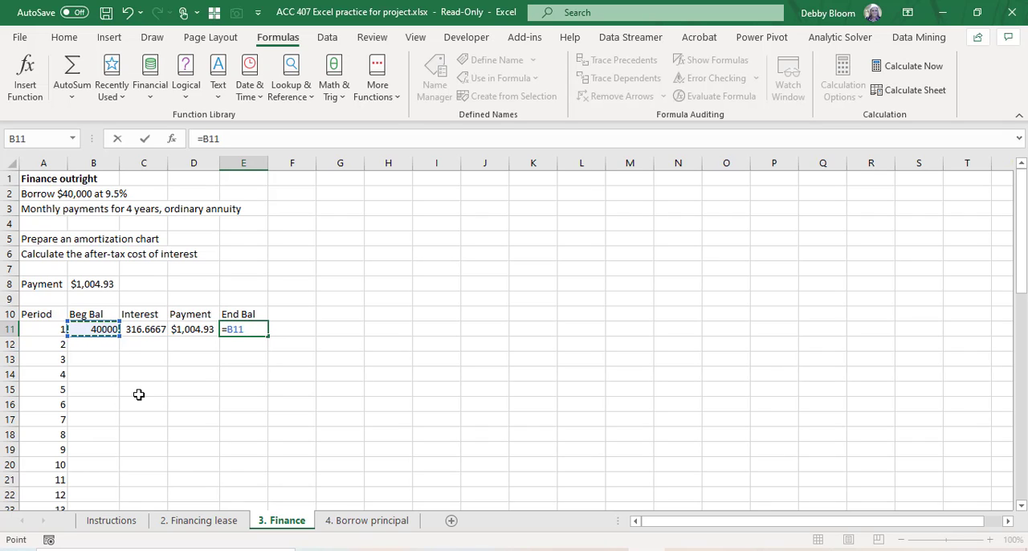
text(+)
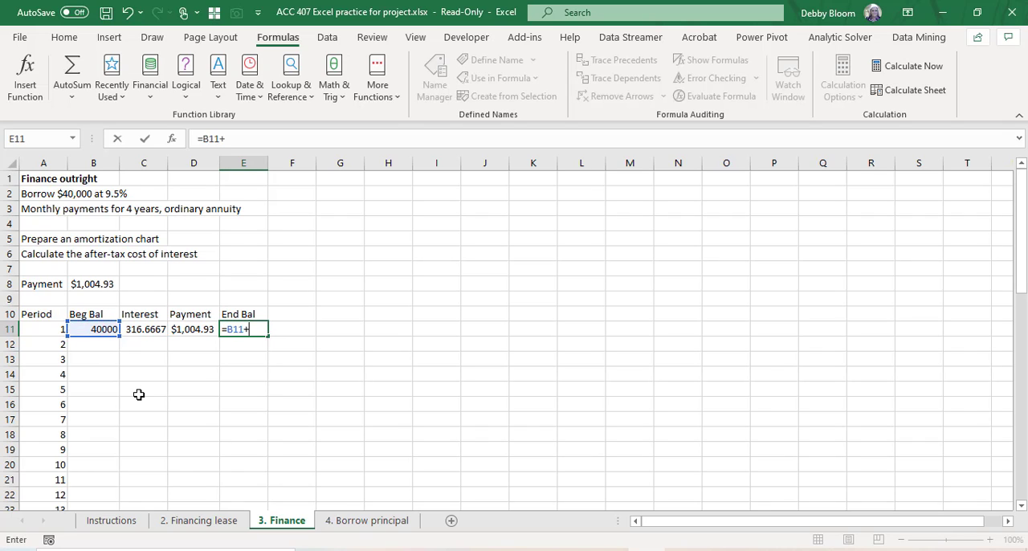
click(145, 329)
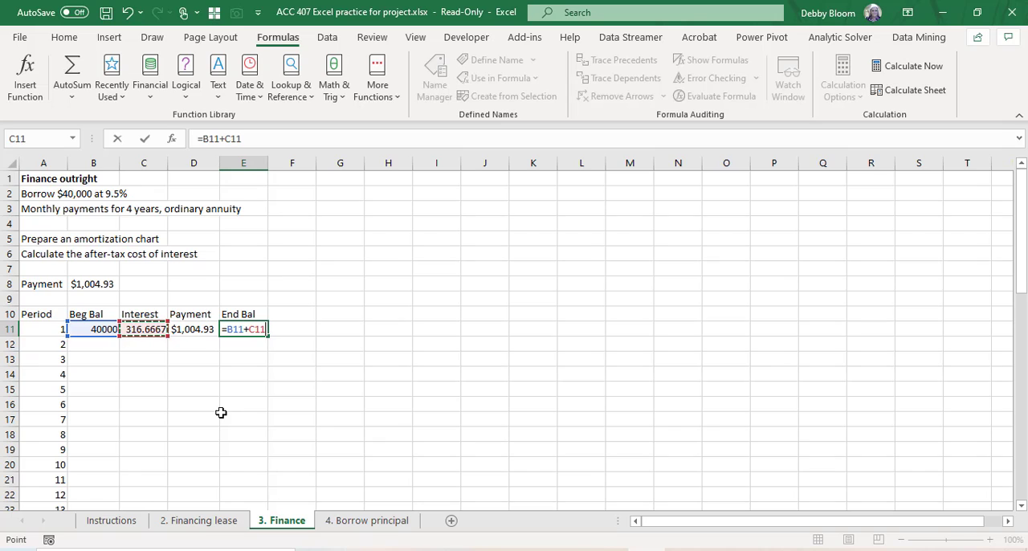
text(-)
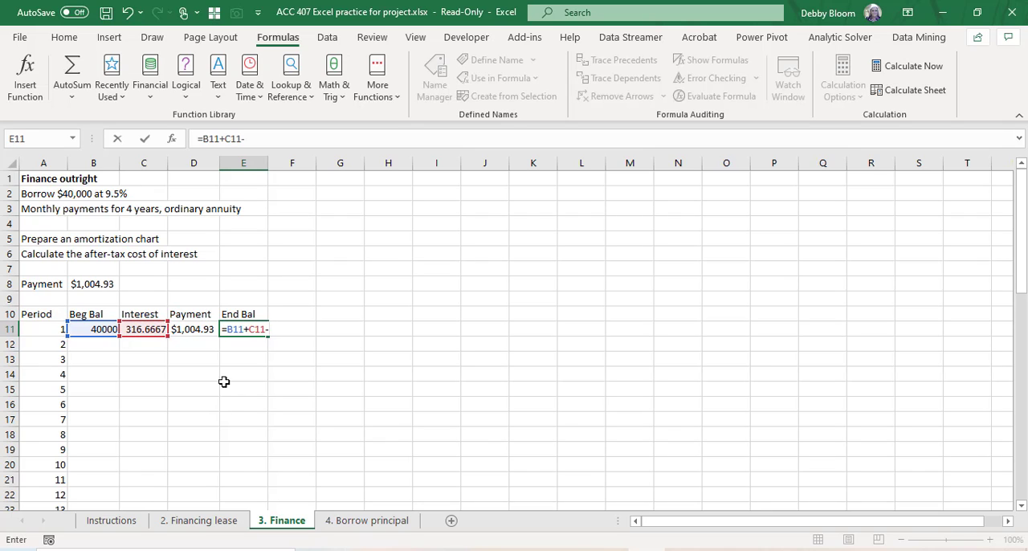
click(192, 330)
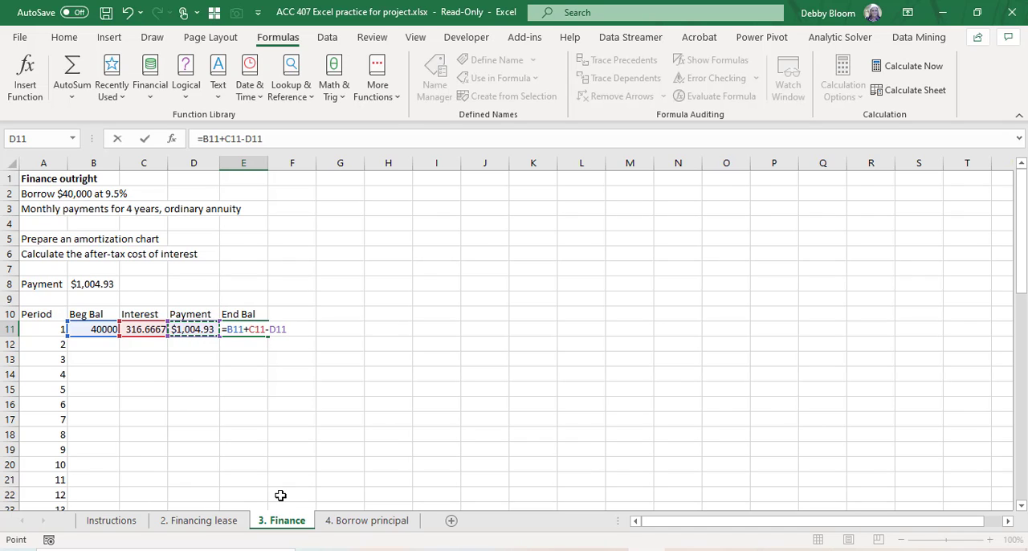
key(Return)
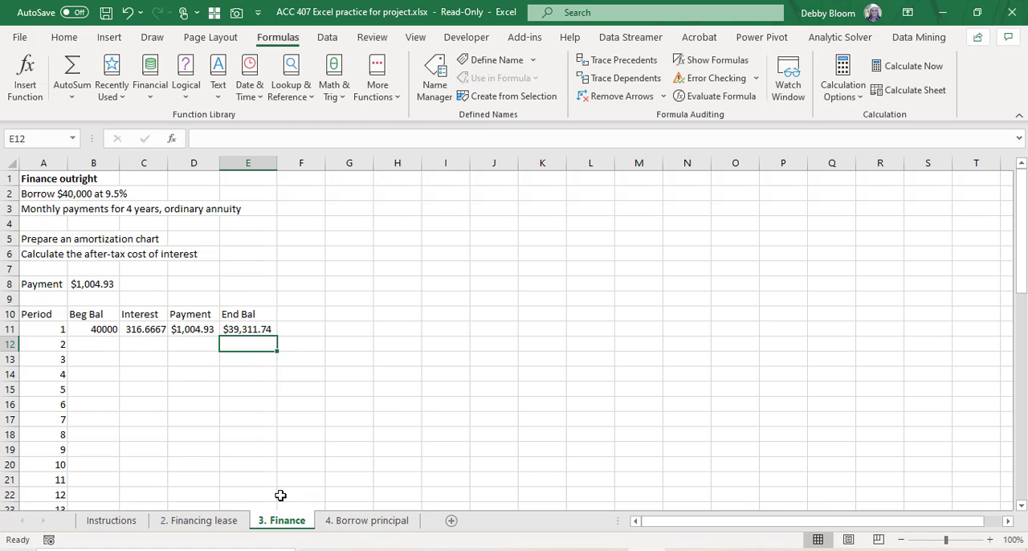
Step: Link the period 2 beginning balance in B12 to the period 1 ending balance with =E11
click(81, 345)
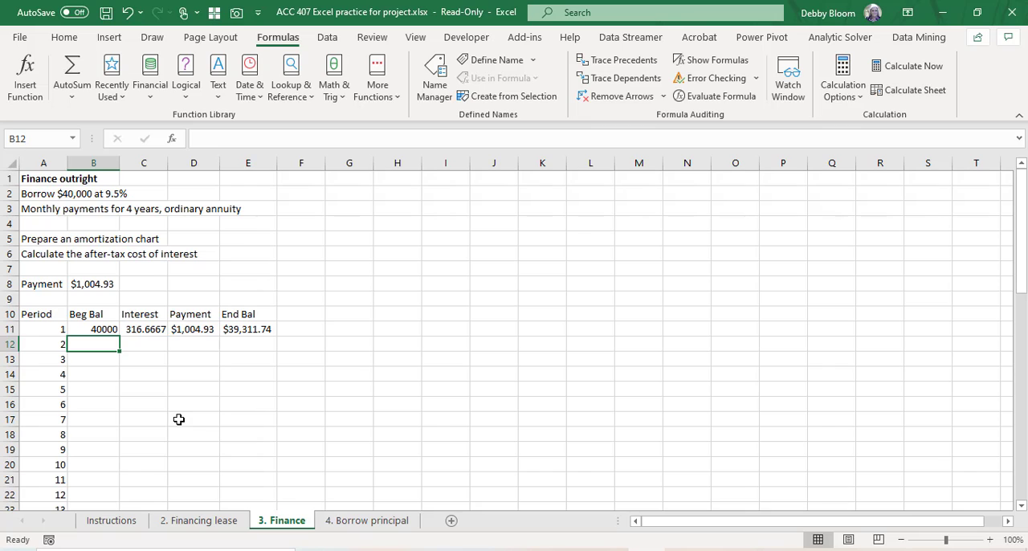
text(=)
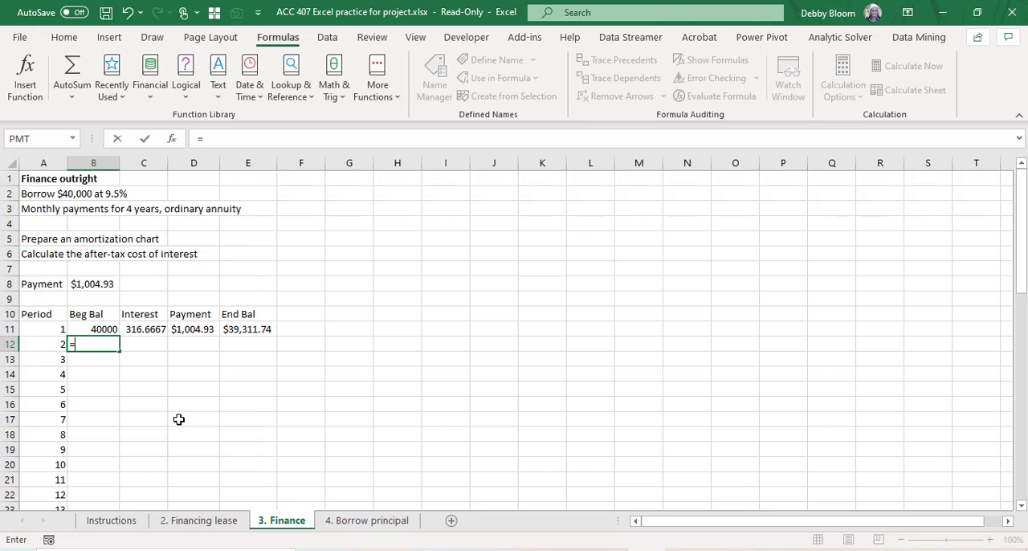
click(249, 329)
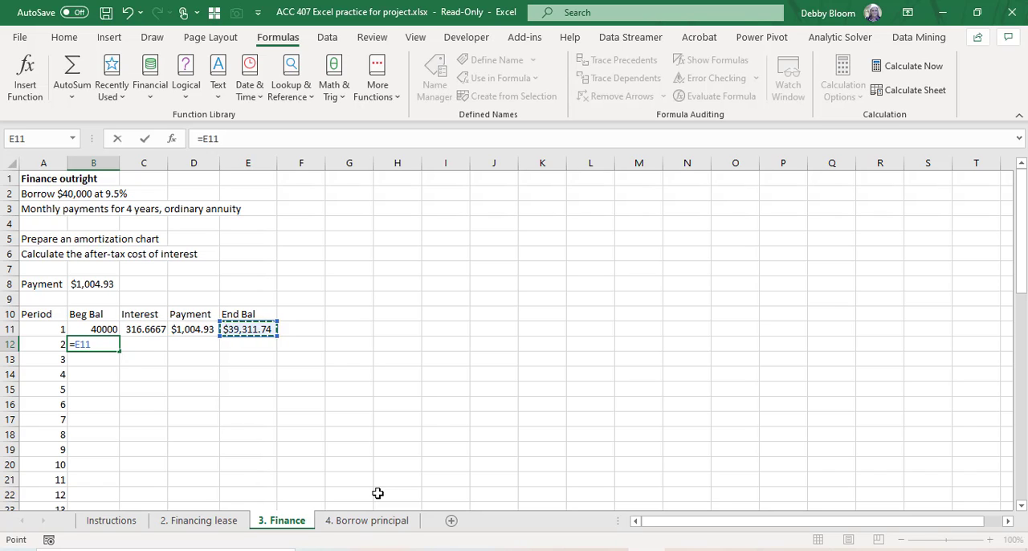
key(Return)
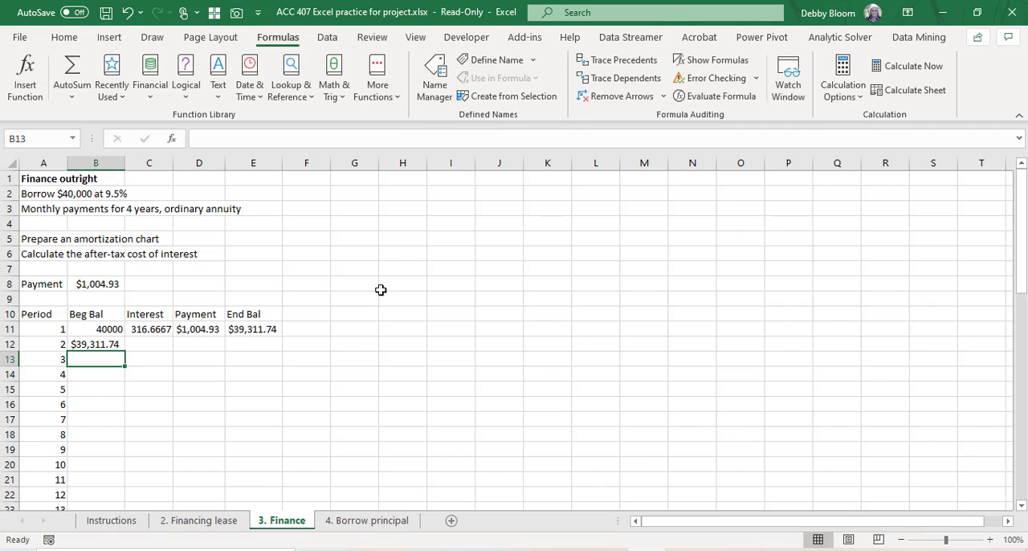
Step: Fill the beginning balance formula from B12 down the column through period 48
click(113, 341)
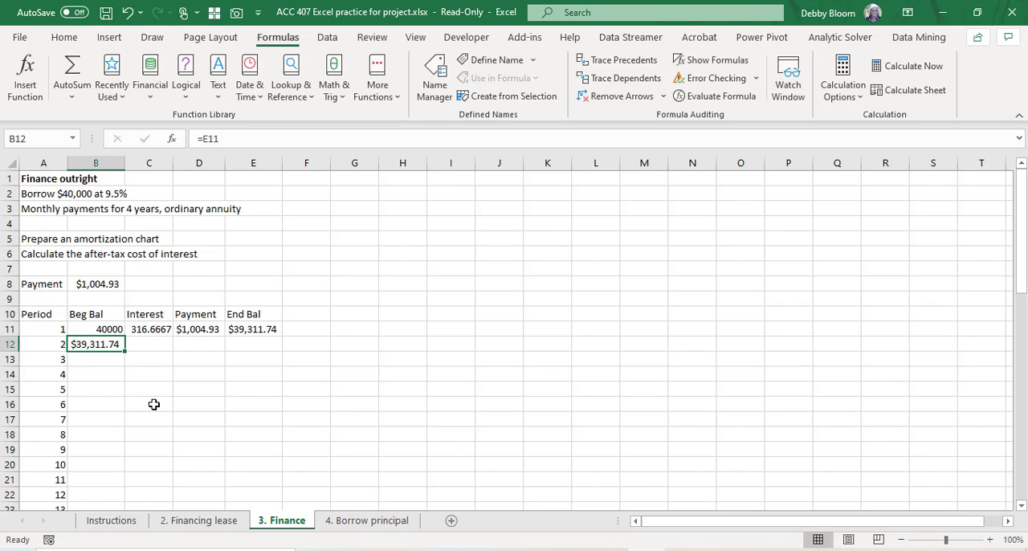
click(106, 358)
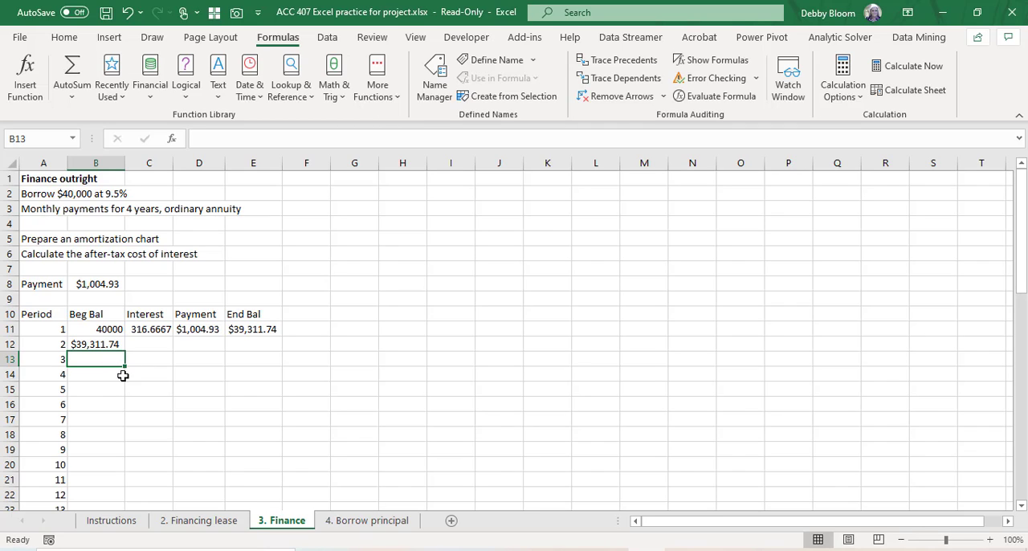
click(101, 343)
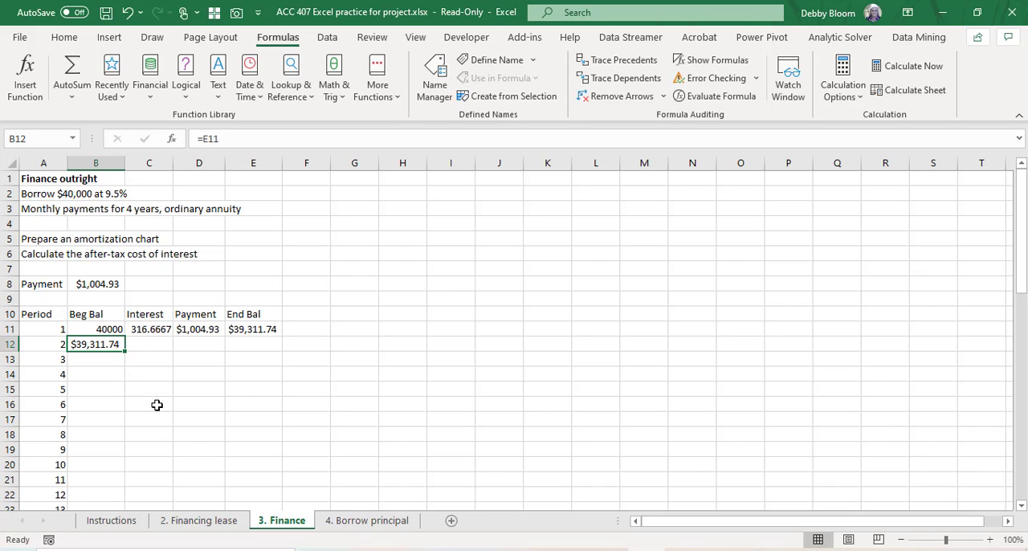
double_click(124, 351)
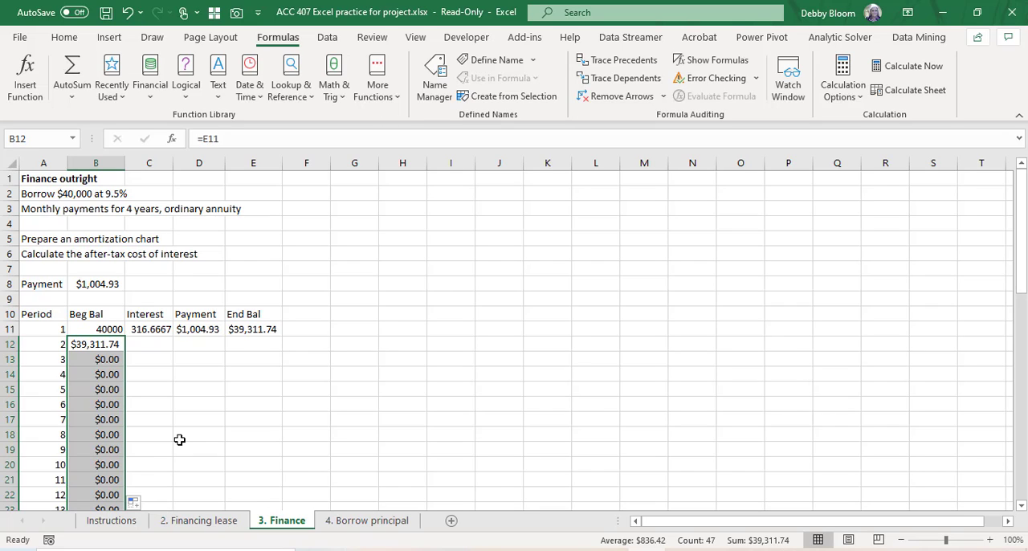
Step: Fill the interest, payment and ending balance formulas in C11:E11 down through period 48, and check the final balance in E58
click(195, 330)
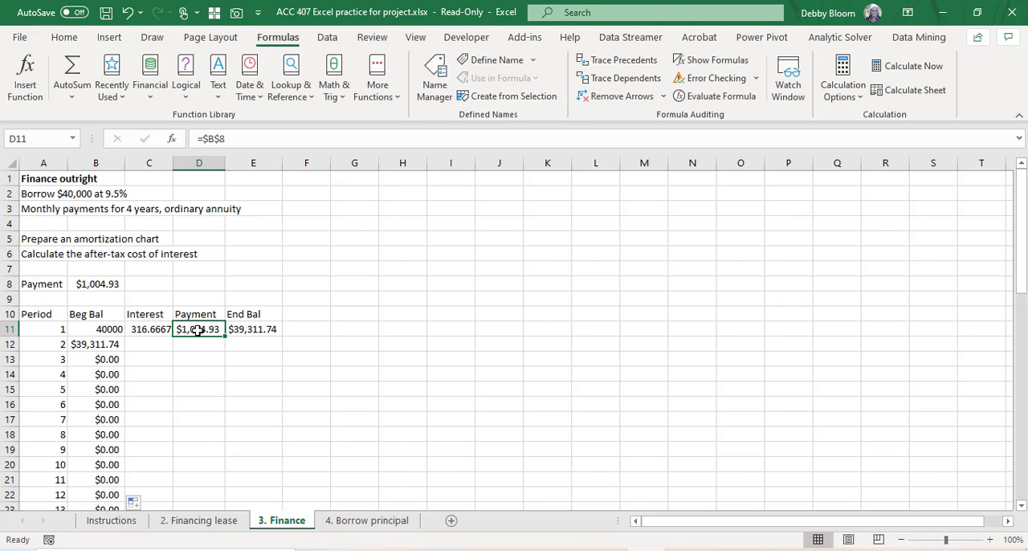
drag(147, 329, 254, 334)
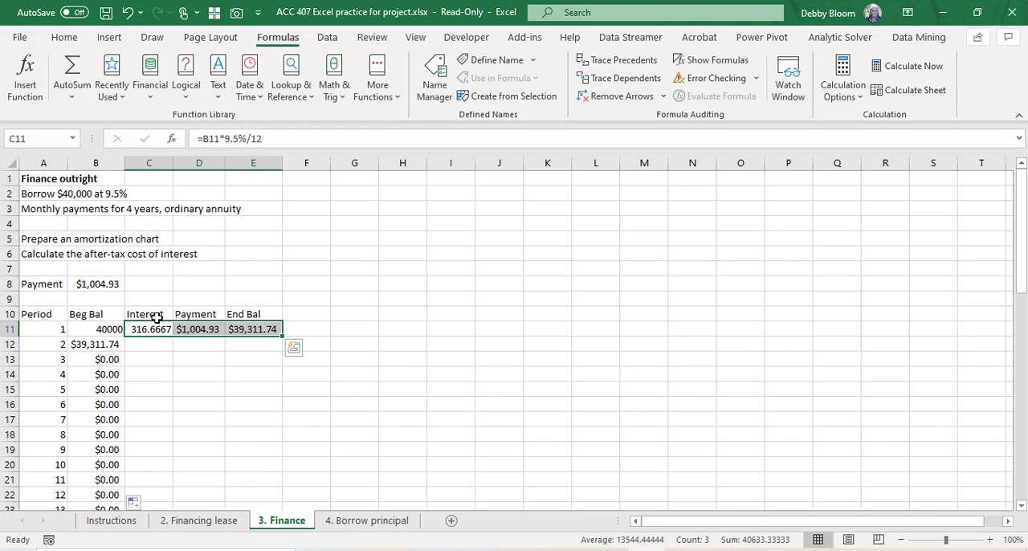
double_click(283, 338)
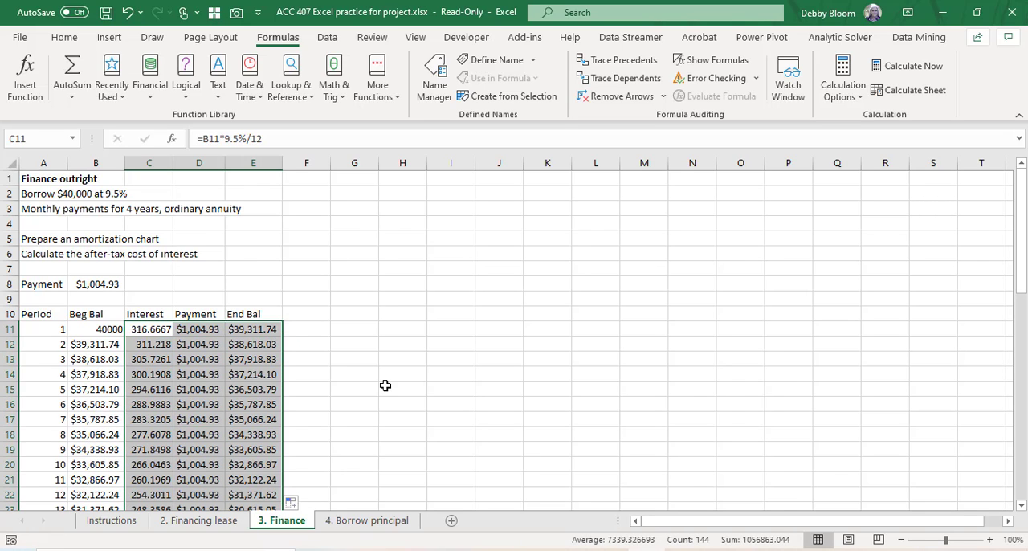
scroll(381, 376, down, 10)
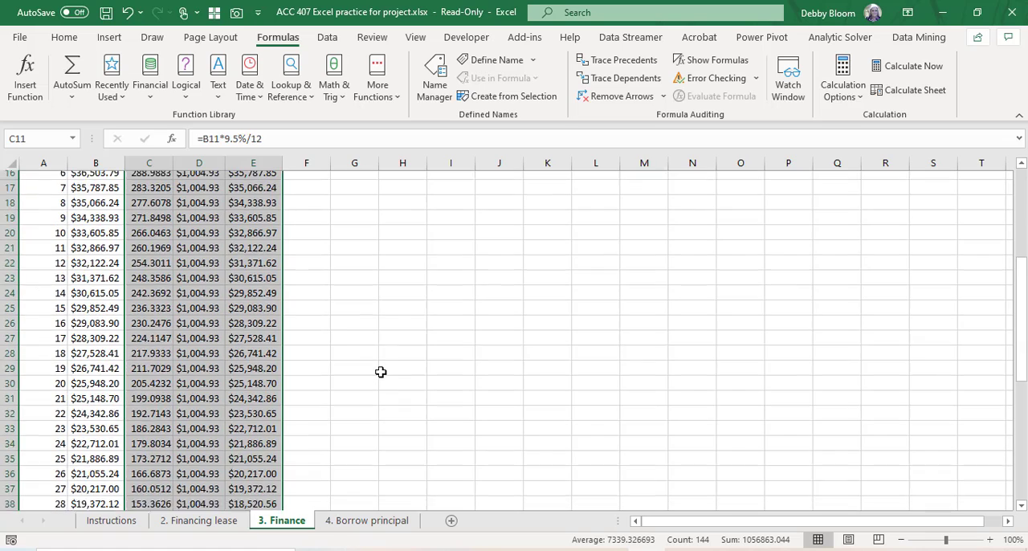
scroll(380, 372, down, 4)
click(261, 404)
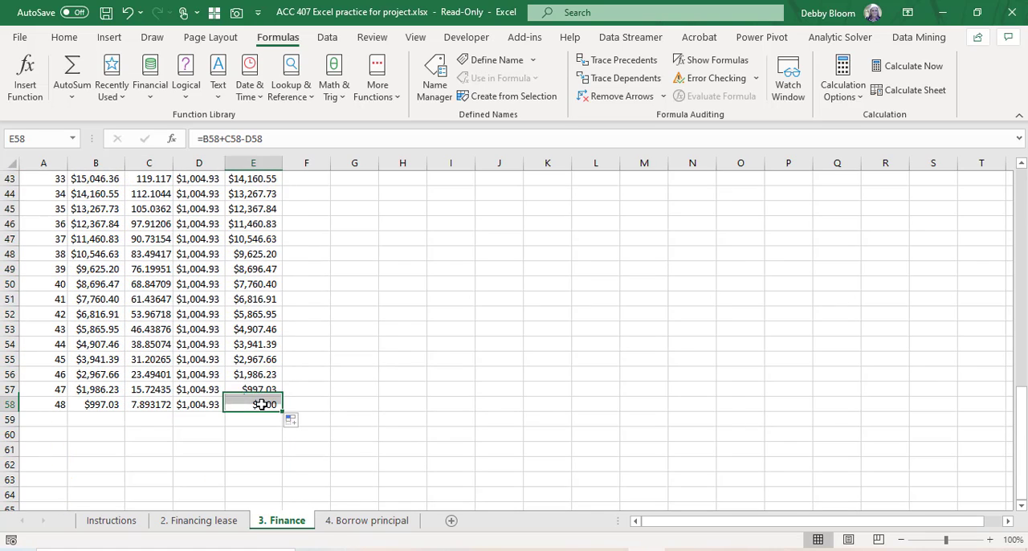
scroll(457, 425, up, 12)
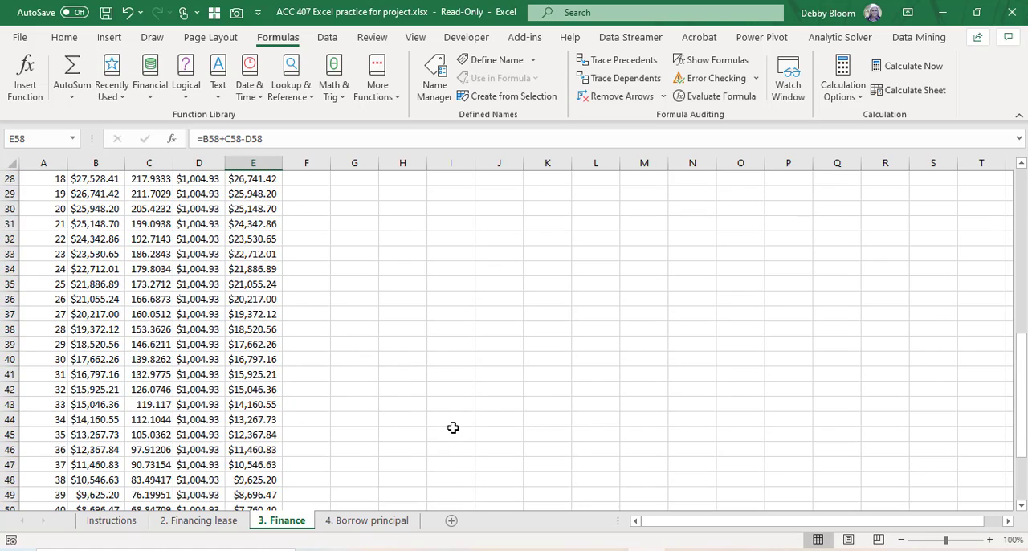
scroll(453, 426, up, 1)
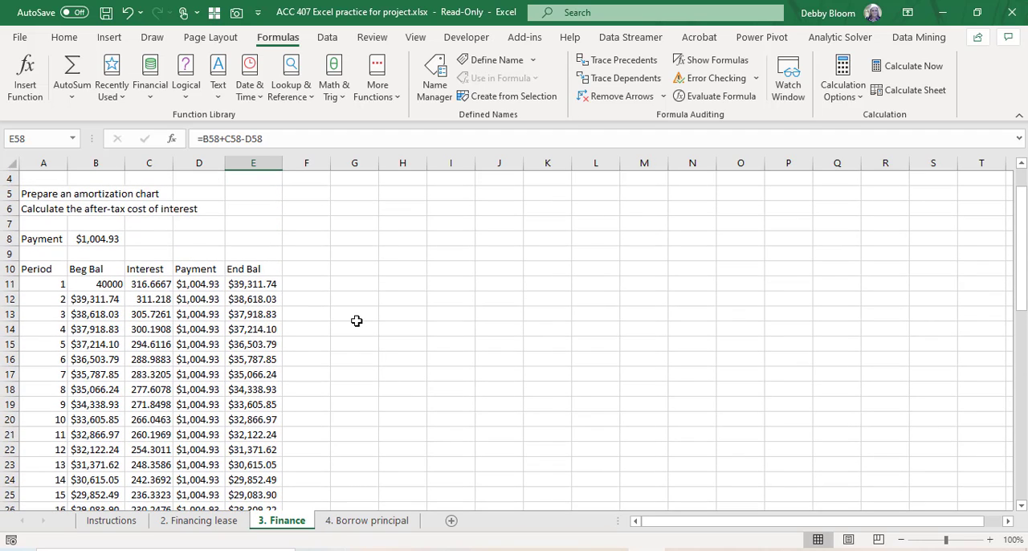
Step: Add the column heading "Yearly Interest" in F10 and widen columns F and G
click(306, 268)
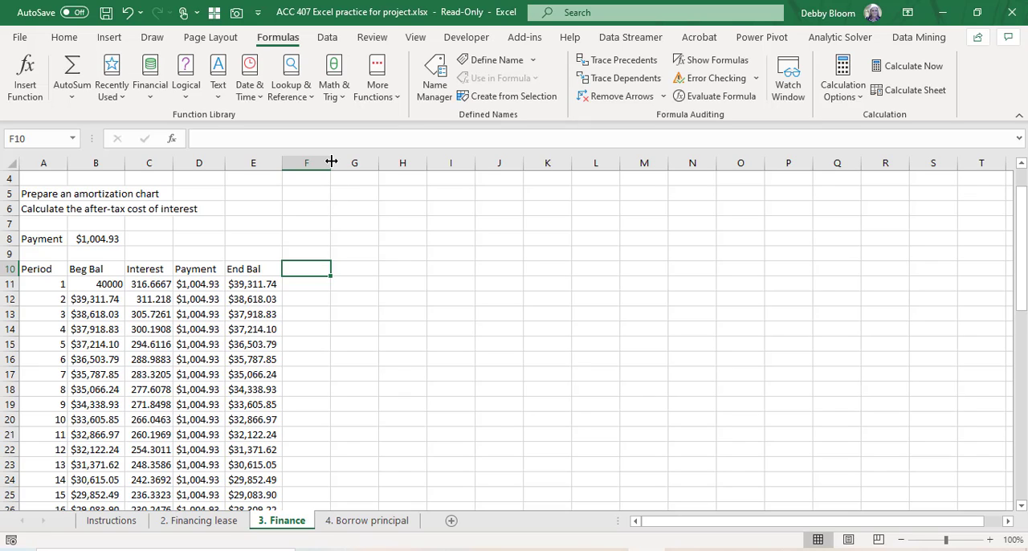
drag(331, 162, 341, 162)
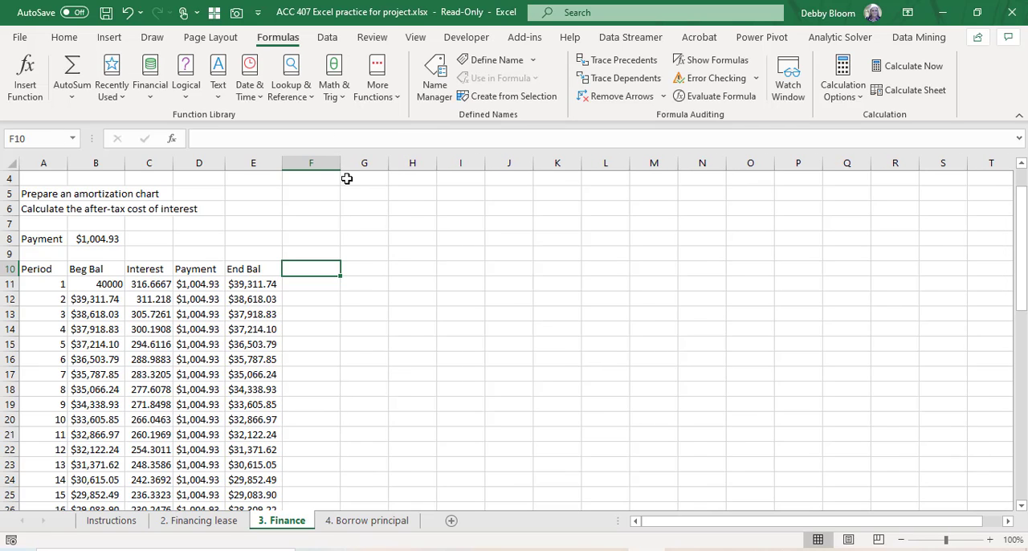
text(Year)
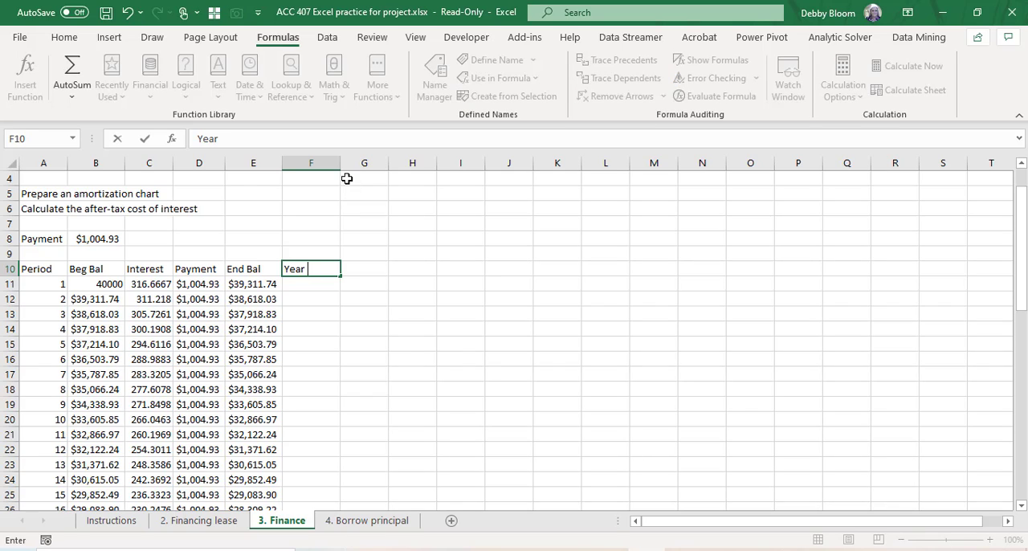
text(ly Interest)
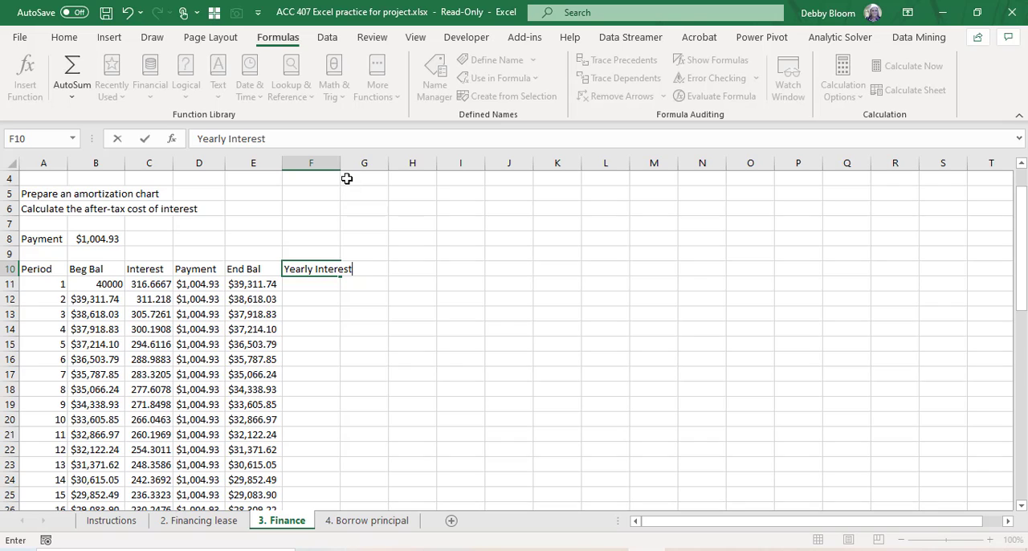
key(Return)
drag(339, 164, 430, 163)
click(399, 267)
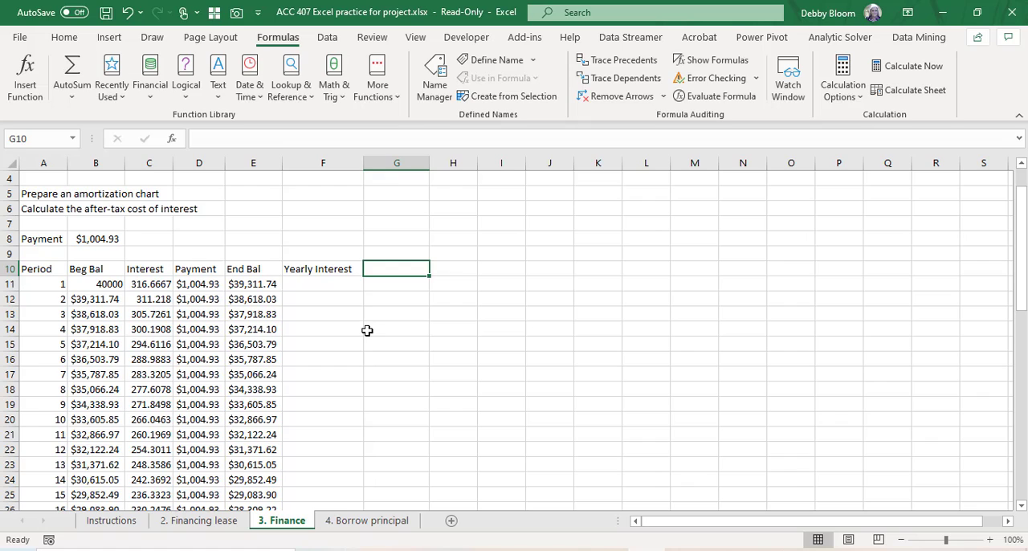
Step: Total the first year's interest in F22, on the period 12 row, with =sum(C11:C22)
click(9, 450)
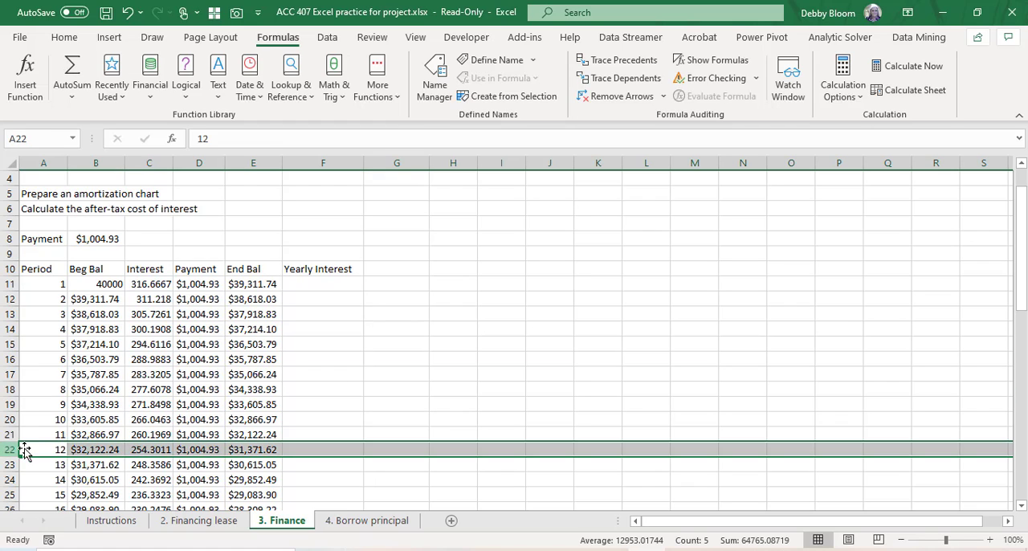
click(324, 449)
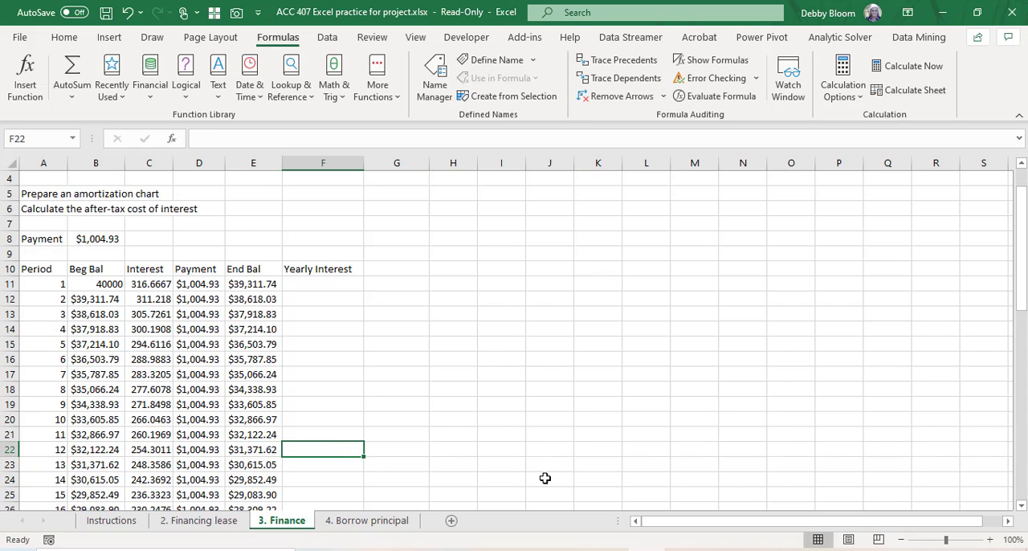
text(=sum()
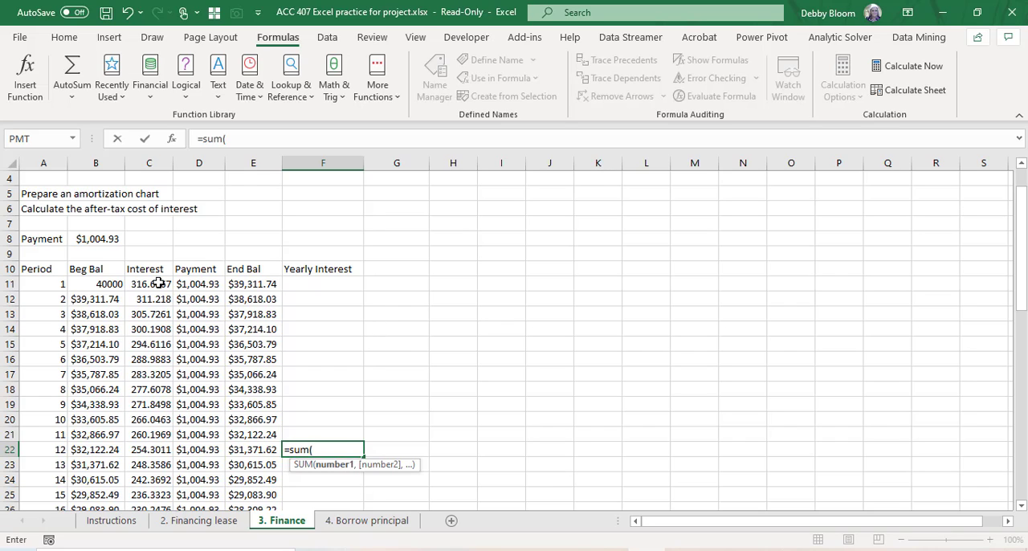
mouse_move(159, 283)
mouse_down()
mouse_move(168, 330)
mouse_move(221, 376)
mouse_move(170, 423)
mouse_move(161, 454)
mouse_up()
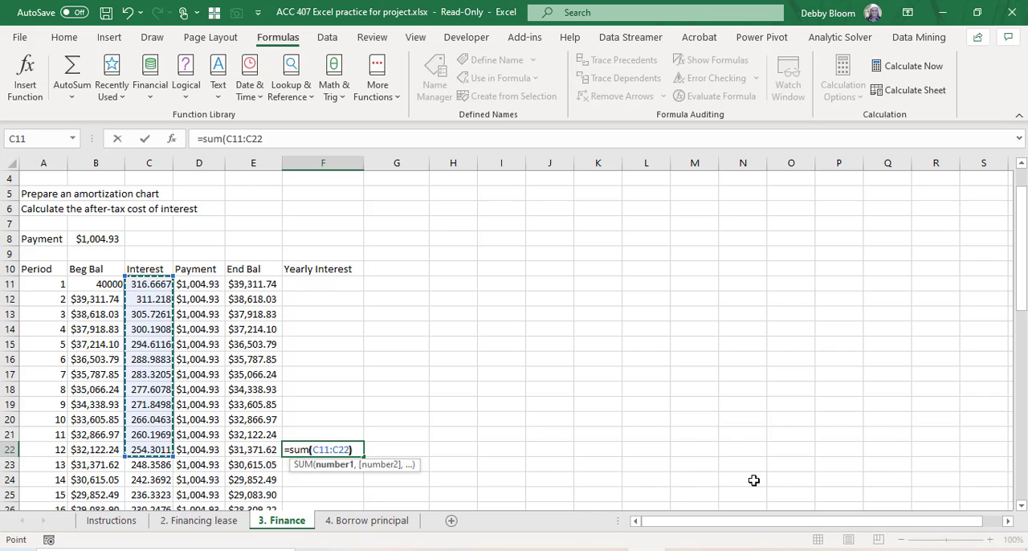
text())
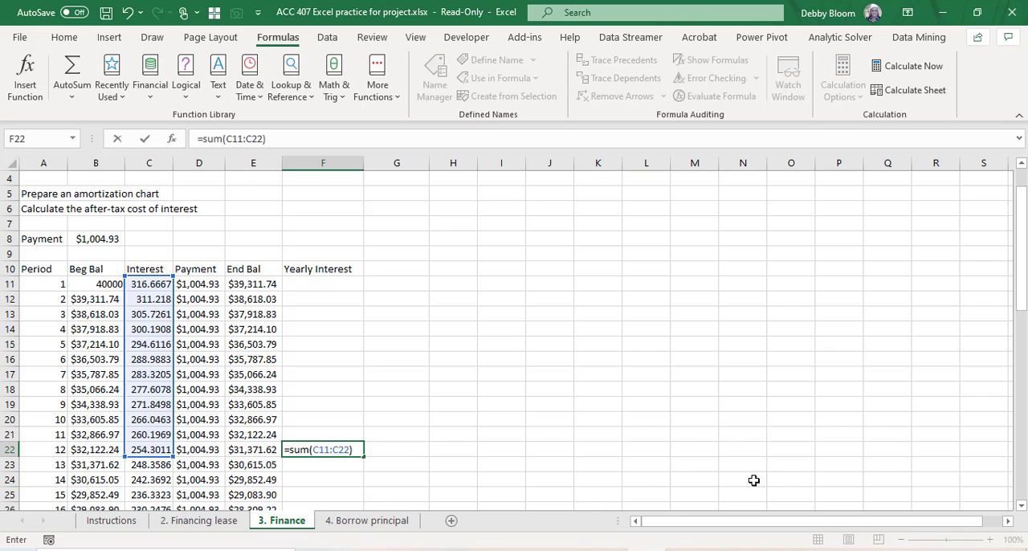
key(Return)
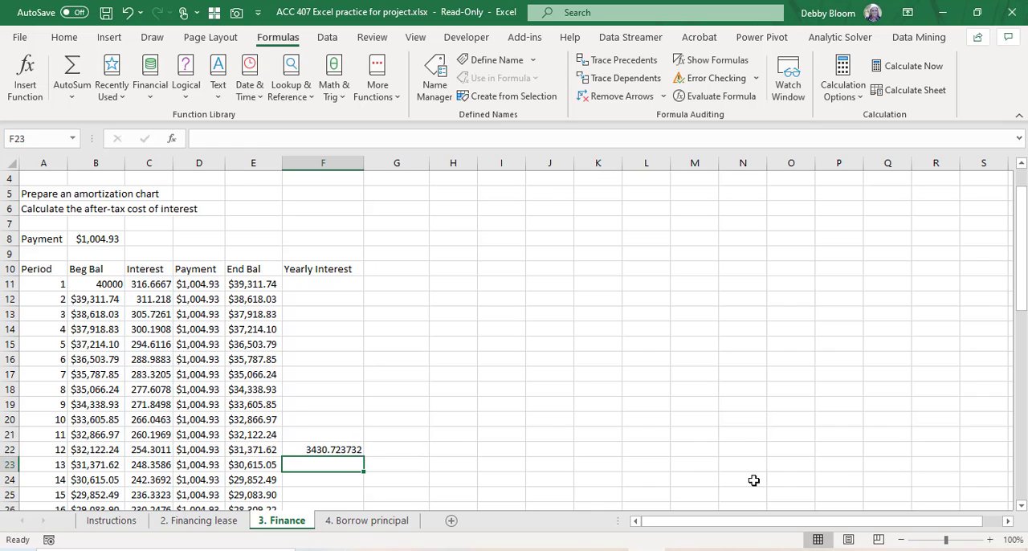
Step: Copy the yearly interest sum from F22 to F34, on the period 24 row
click(346, 449)
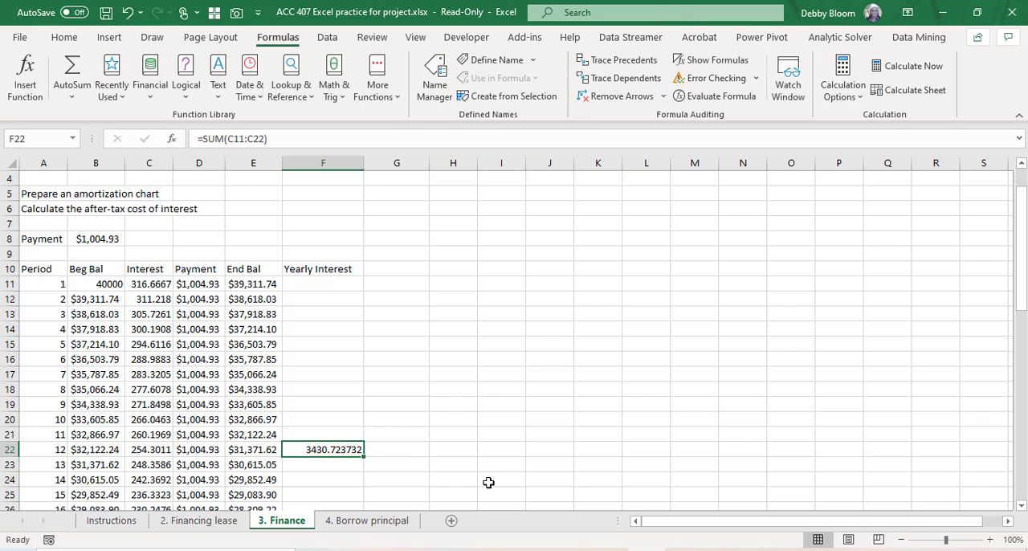
click(72, 39)
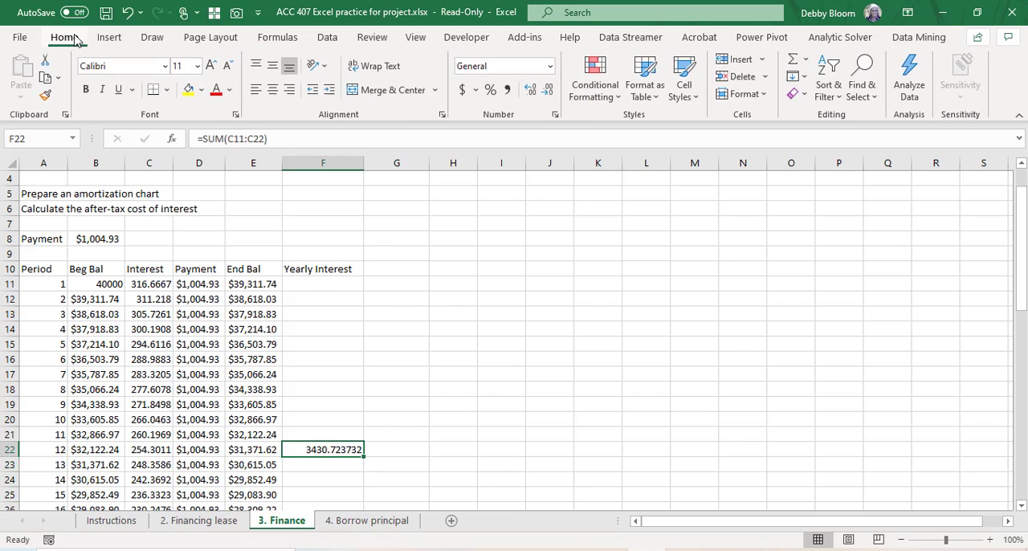
click(45, 81)
scroll(413, 329, down, 3)
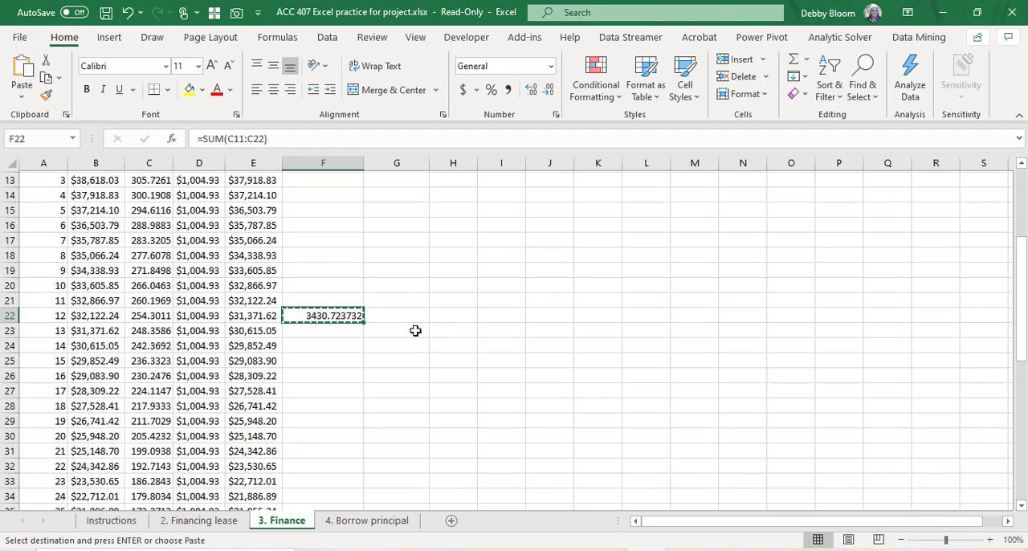
click(319, 496)
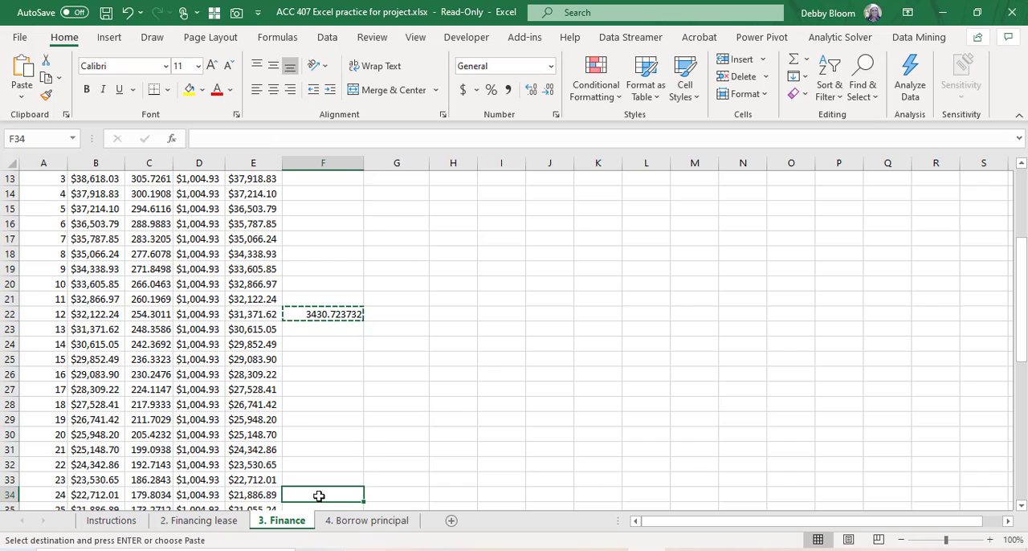
click(22, 72)
Step: Paste the copied yearly interest sum into F46 and F58, on the period 36 and period 48 rows
scroll(317, 235, down, 4)
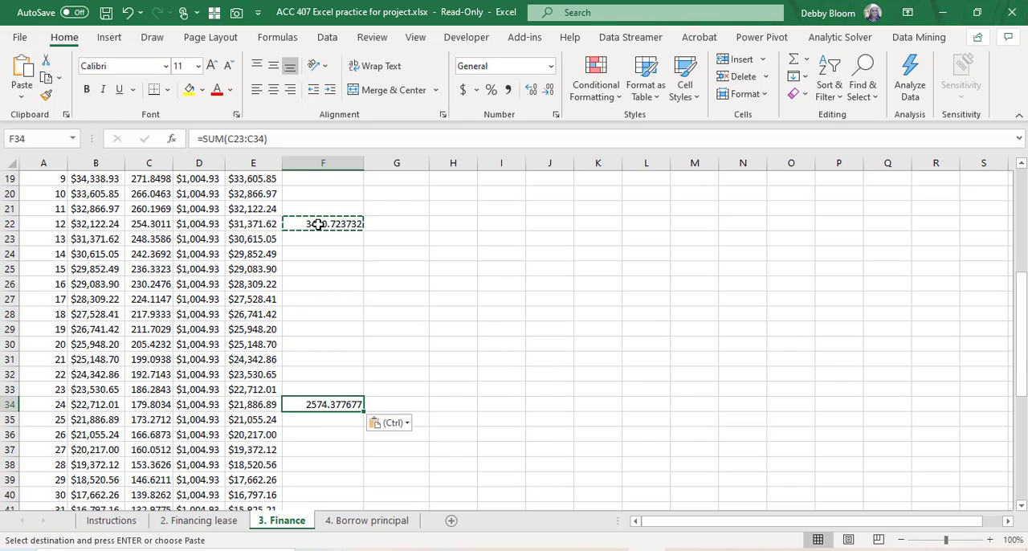
scroll(193, 399, down, 1)
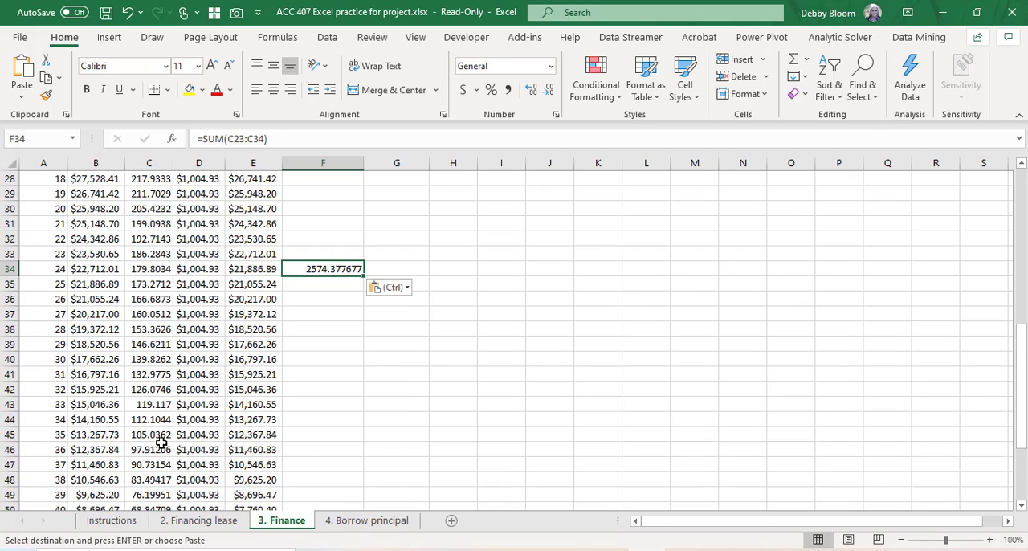
click(310, 450)
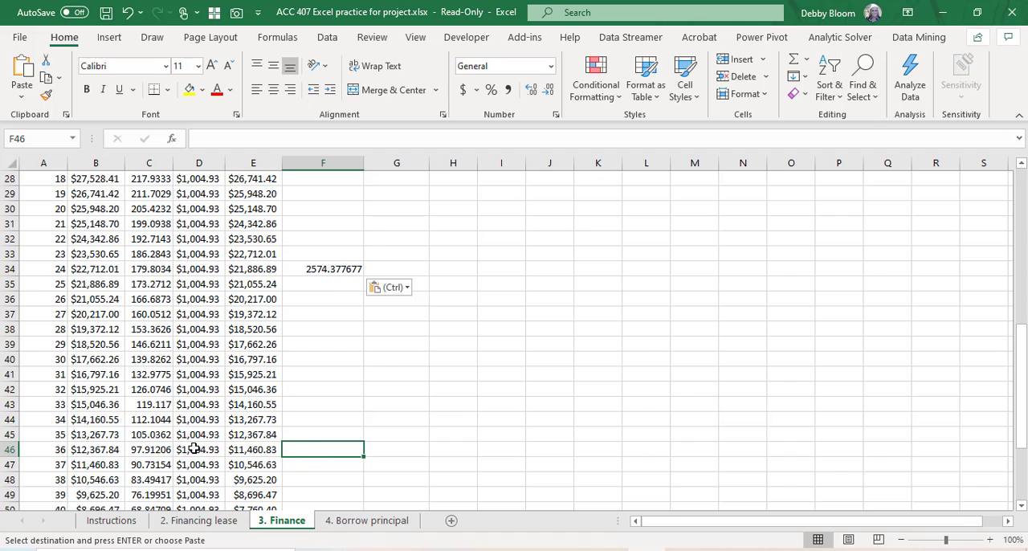
click(38, 74)
scroll(479, 328, down, 2)
scroll(479, 328, down, 3)
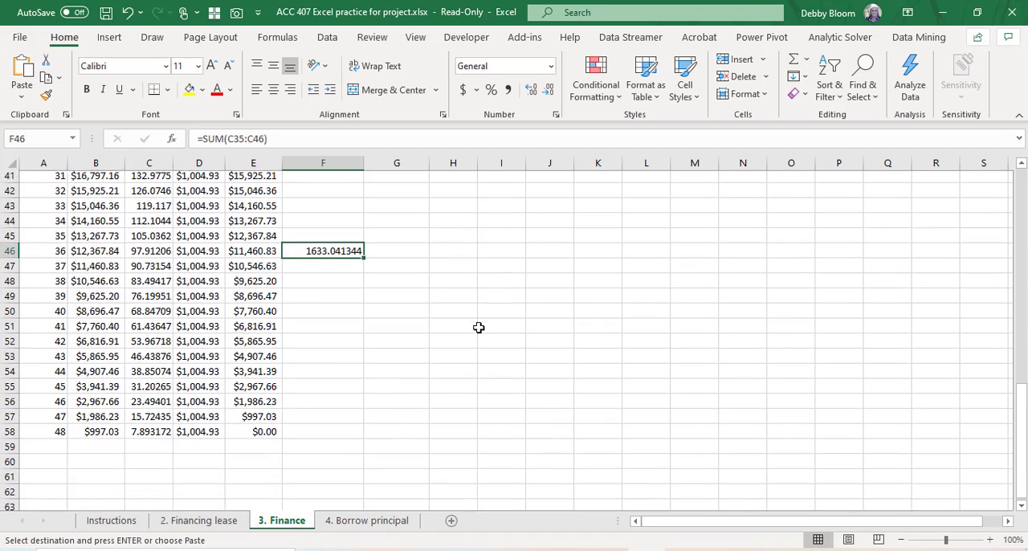
click(325, 403)
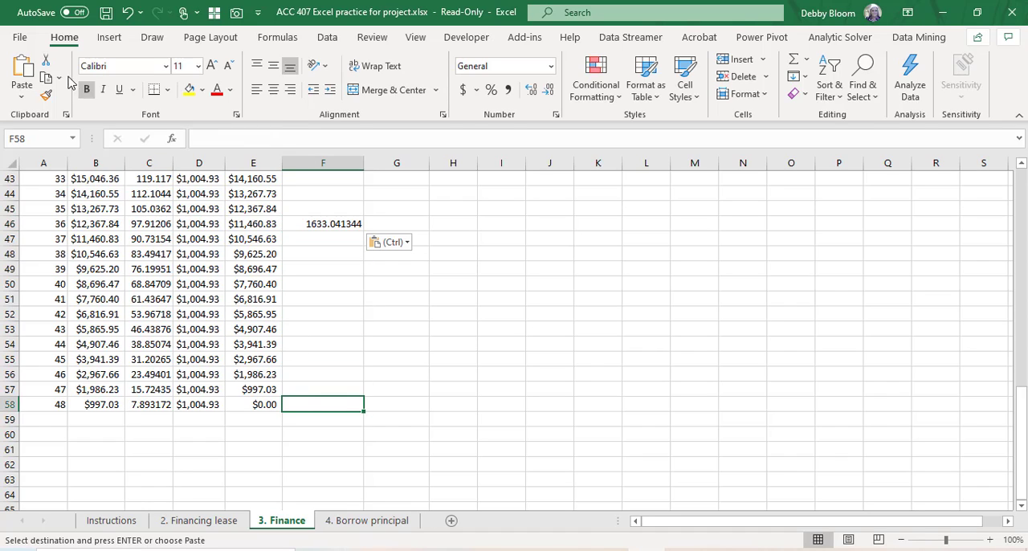
click(24, 69)
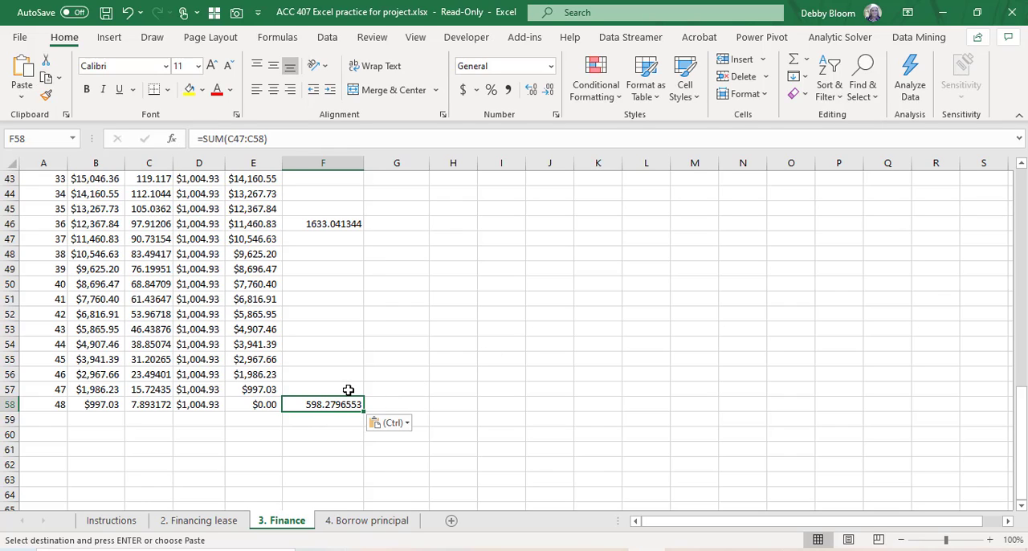
Step: Add the column heading "After Tax" in G10, beside Yearly Interest
scroll(404, 354, up, 12)
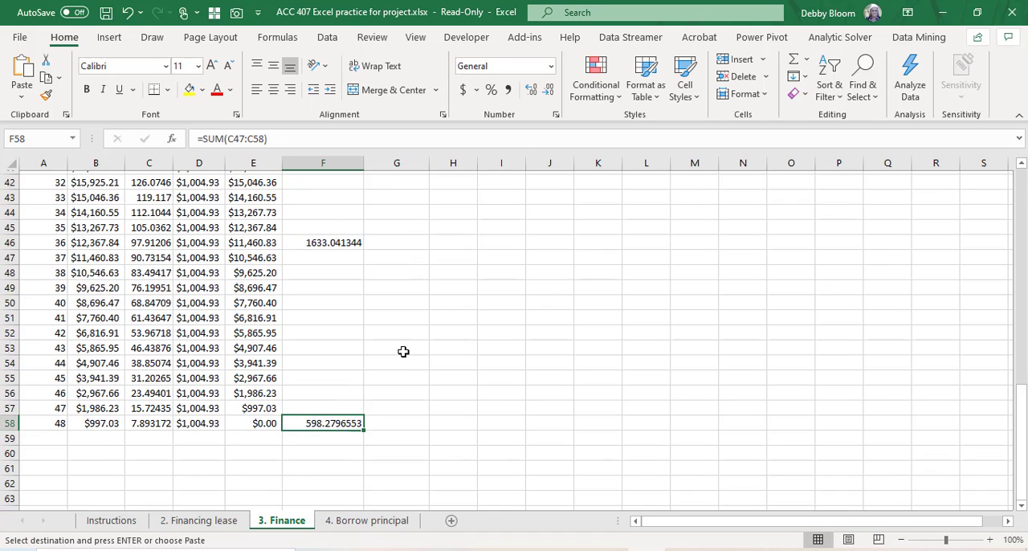
click(405, 224)
text(After Tax)
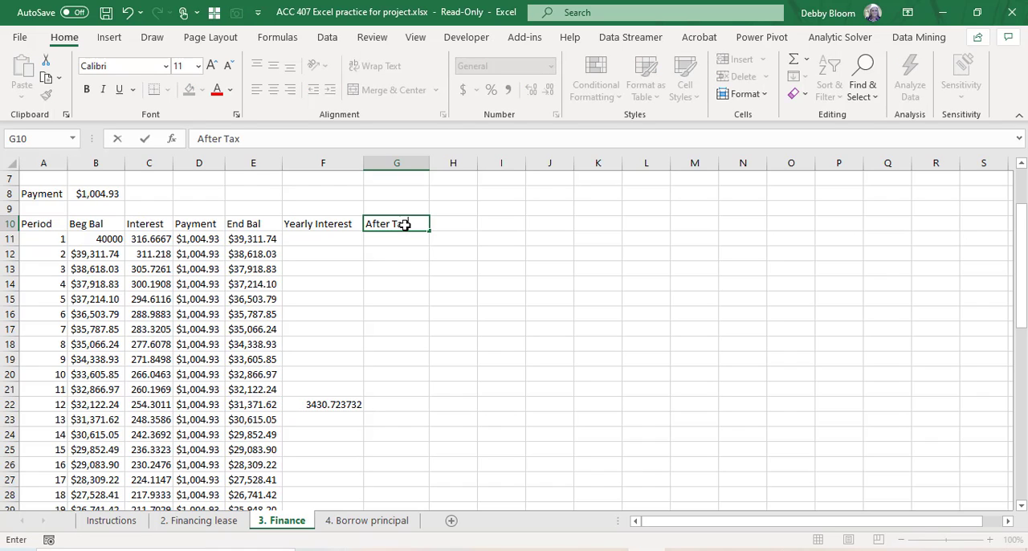
key(Return)
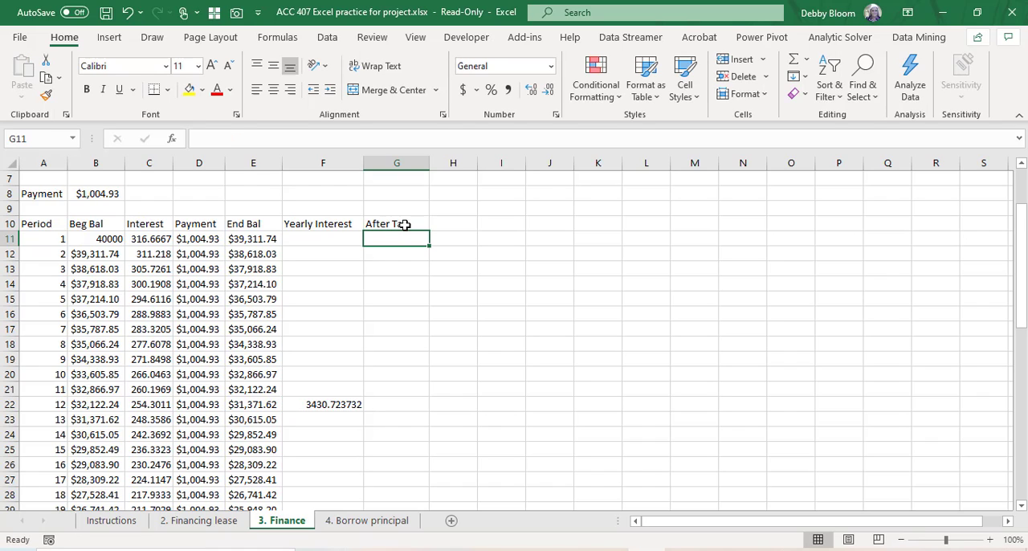
Step: Calculate the first year's after-tax interest in G22 with =F22*80%
click(413, 399)
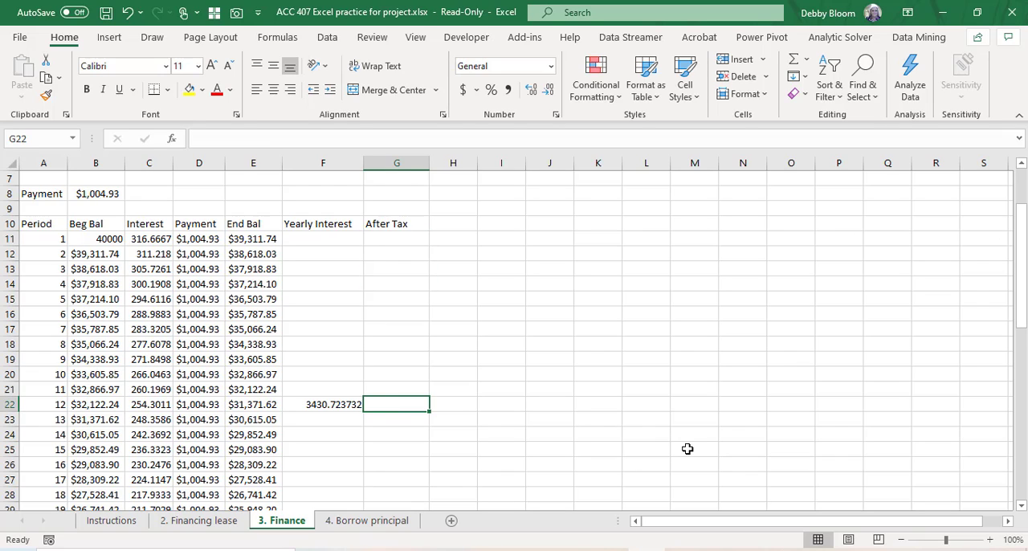
text(=)
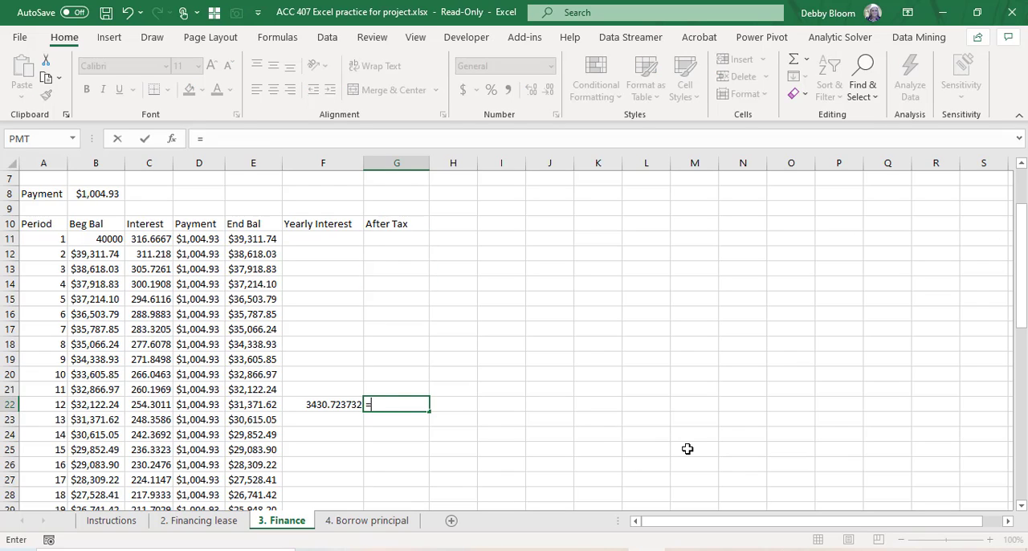
click(340, 404)
text(*)
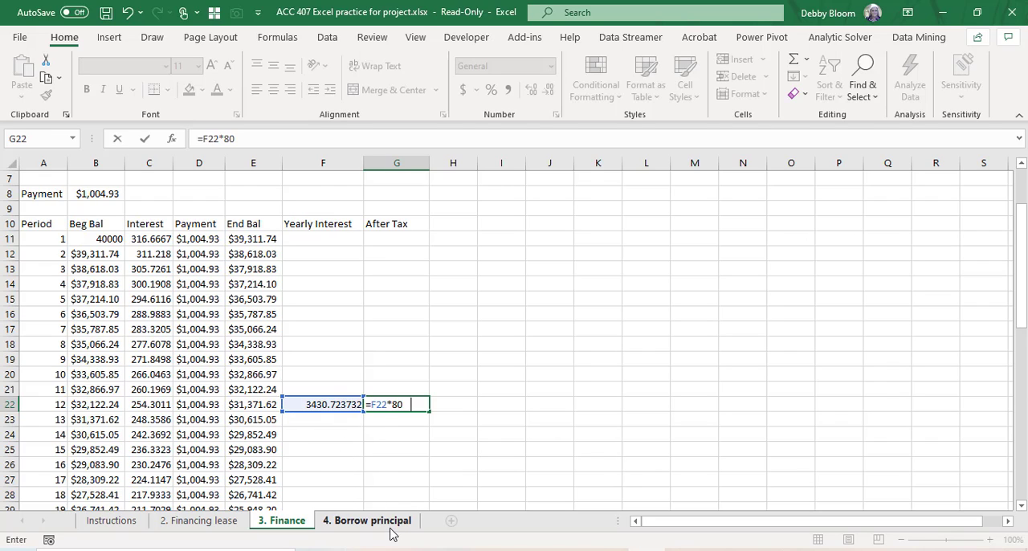
text(80%)
key(Return)
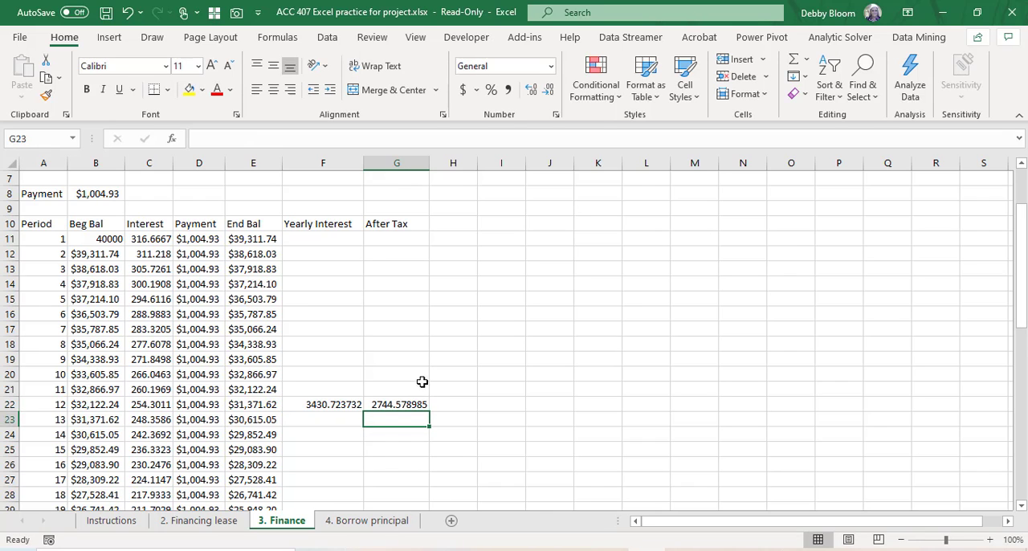
Step: Copy the after-tax interest formula from G22 to G34, on the period 24 row
click(414, 404)
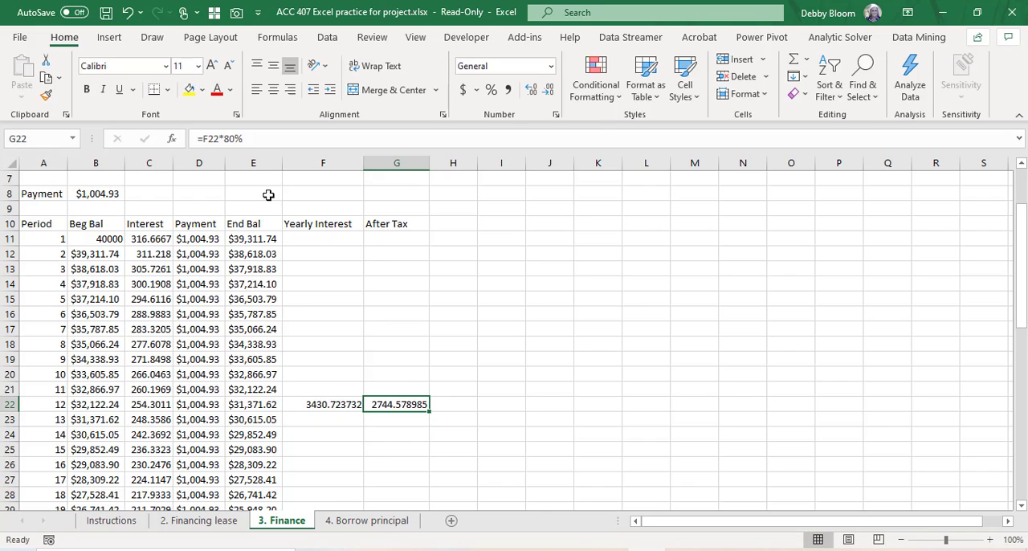
click(48, 77)
scroll(594, 410, down, 3)
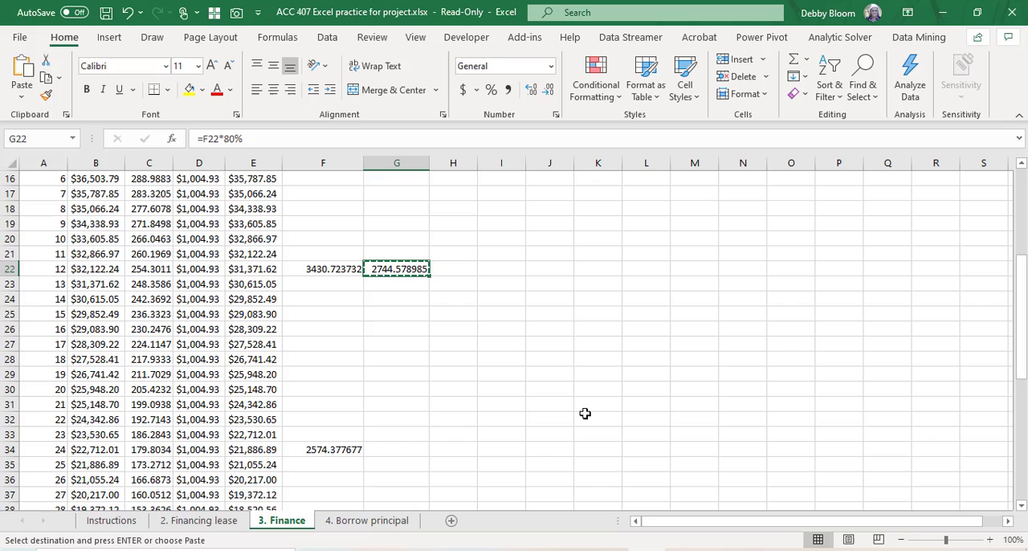
click(413, 450)
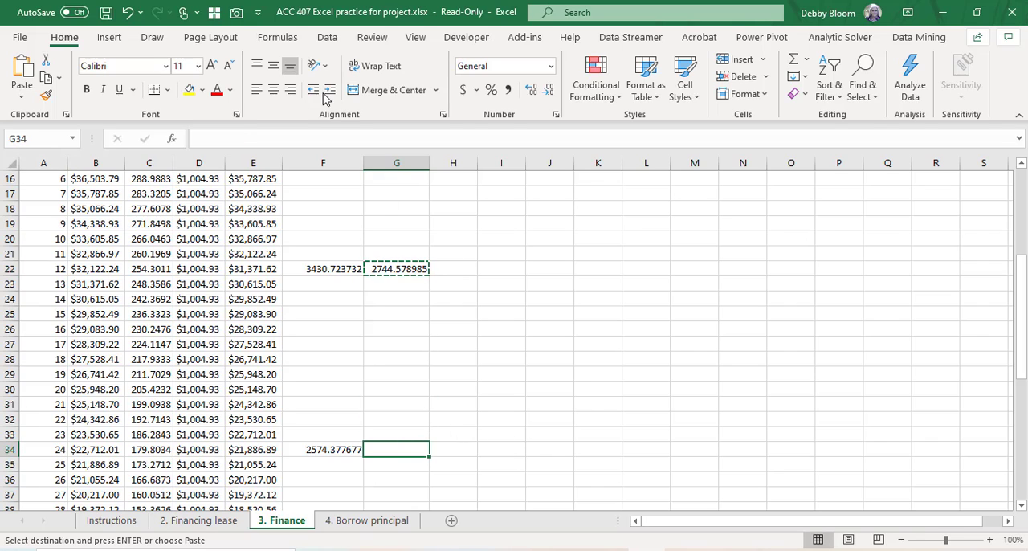
click(22, 73)
Step: Paste the copied after-tax formula into G46 and G58, beside the third and fourth years' interest totals
scroll(599, 337, down, 3)
scroll(586, 346, down, 1)
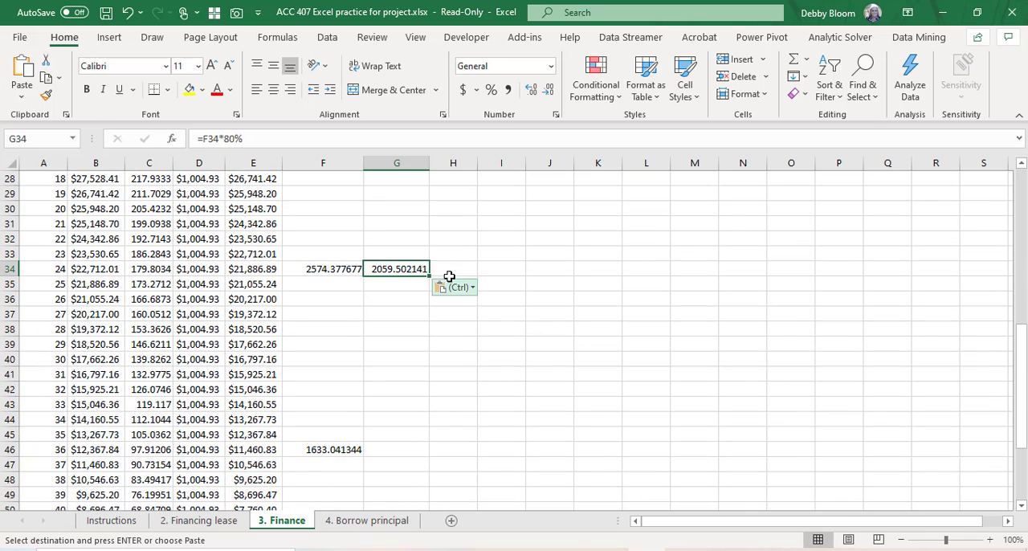
click(401, 452)
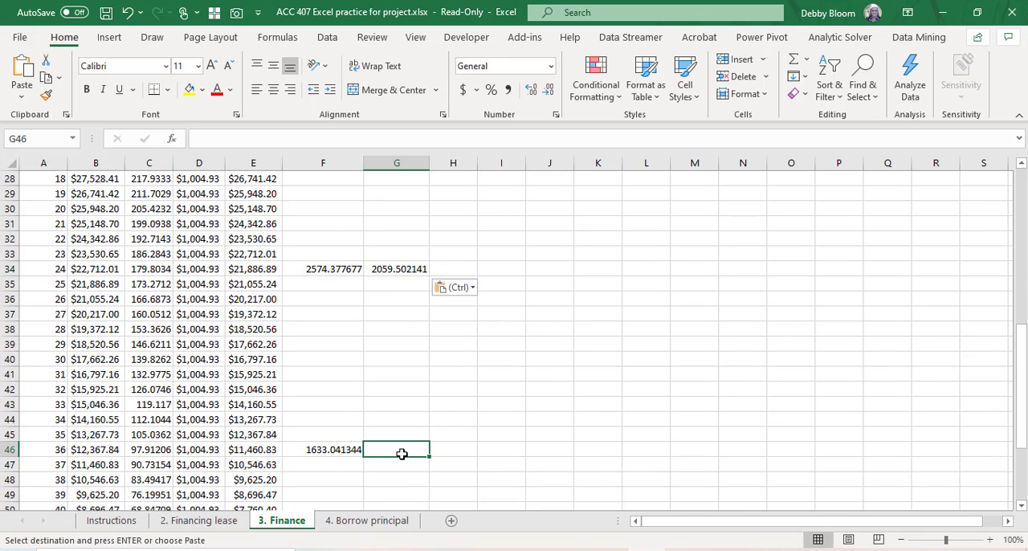
click(21, 65)
scroll(443, 384, down, 4)
scroll(441, 382, down, 1)
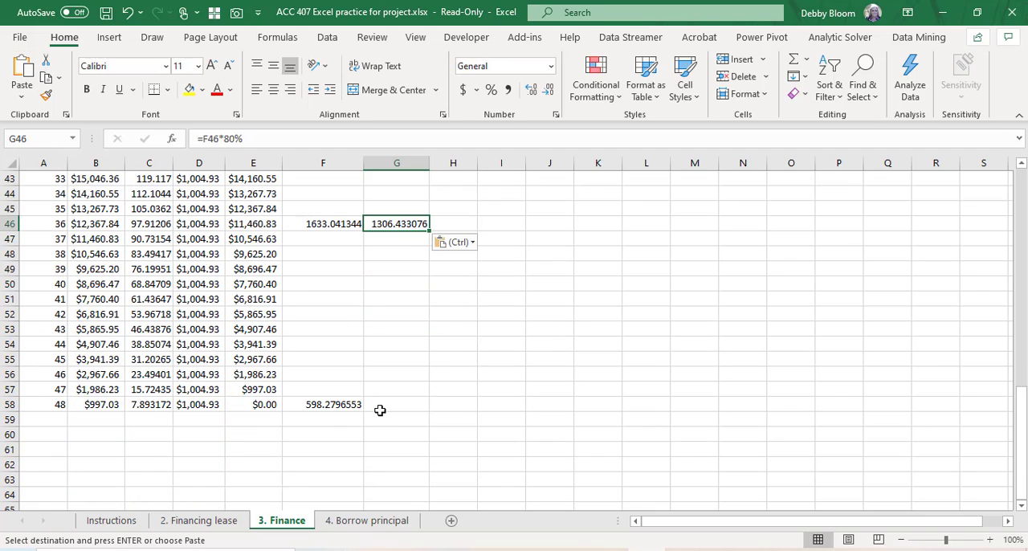
click(378, 405)
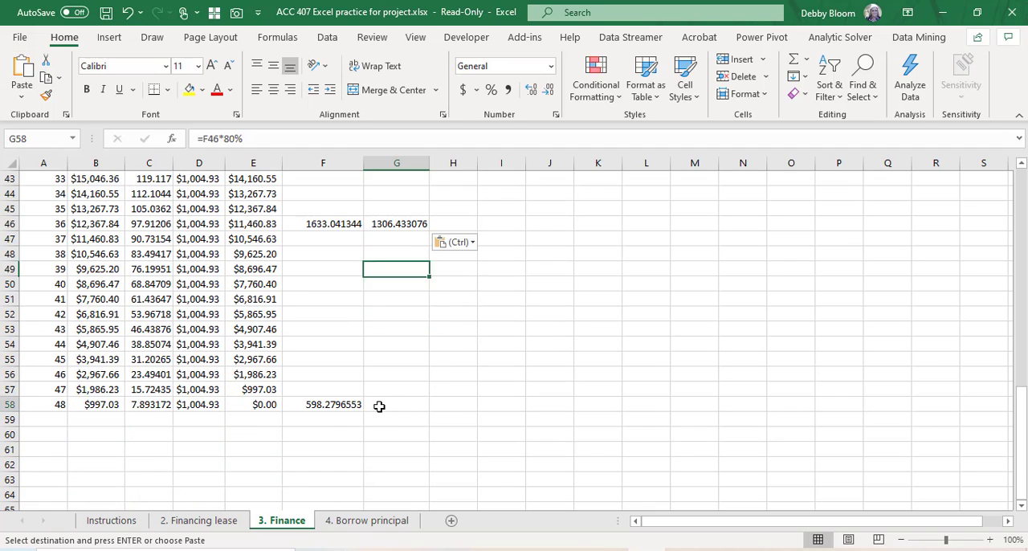
click(21, 70)
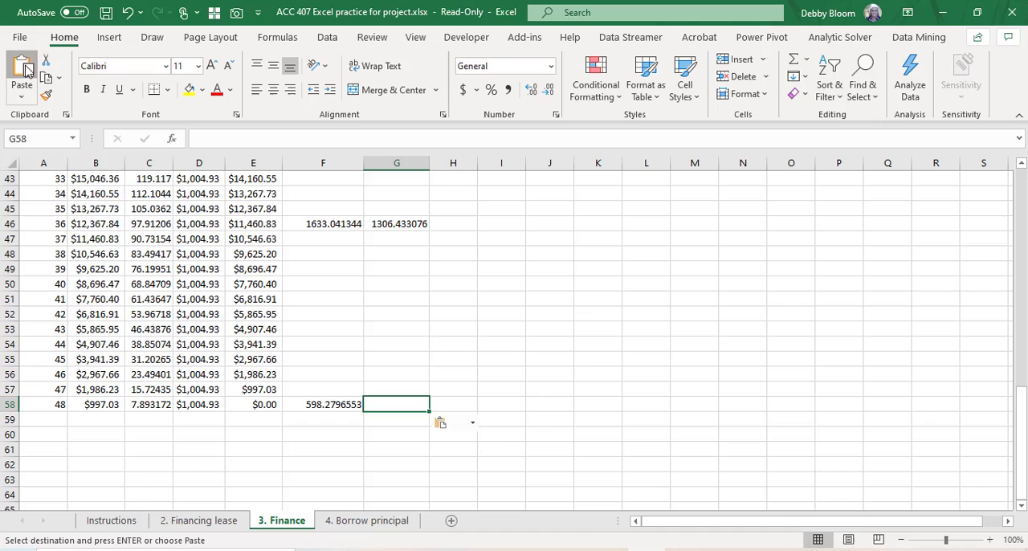
Step: Total the after-tax interest for all four years in G59 with =sum(G11:G58)
click(411, 426)
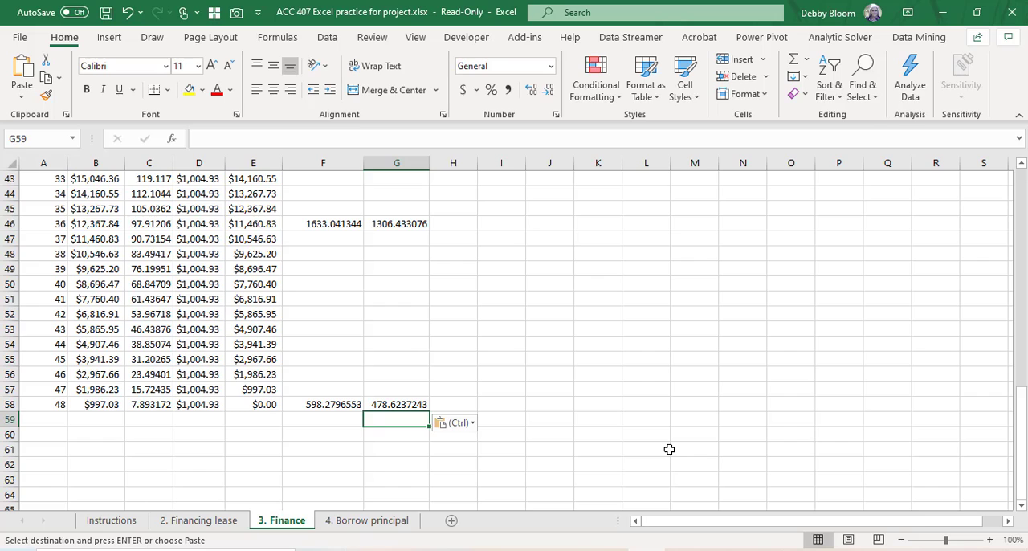
text(=)
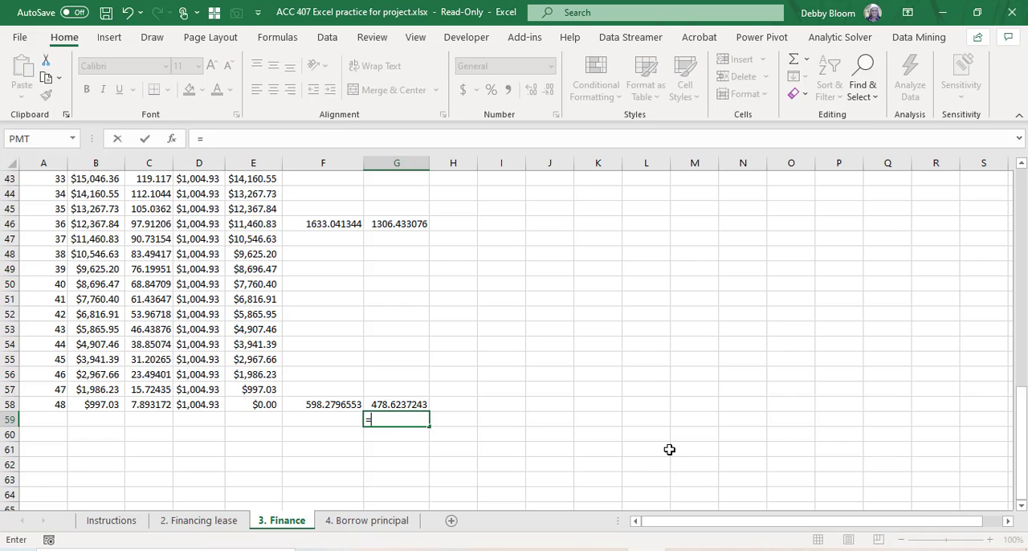
text(sum()
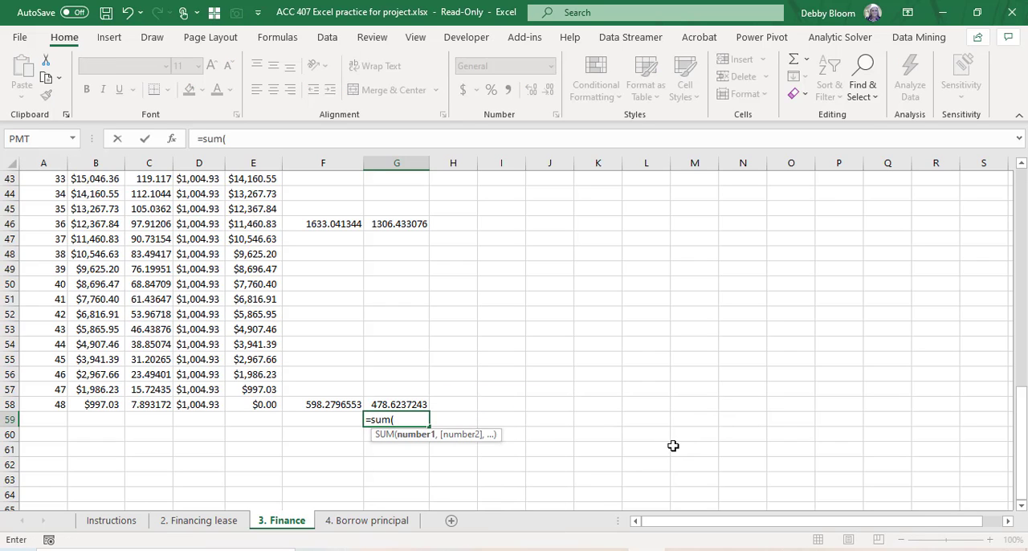
scroll(695, 283, up, 8)
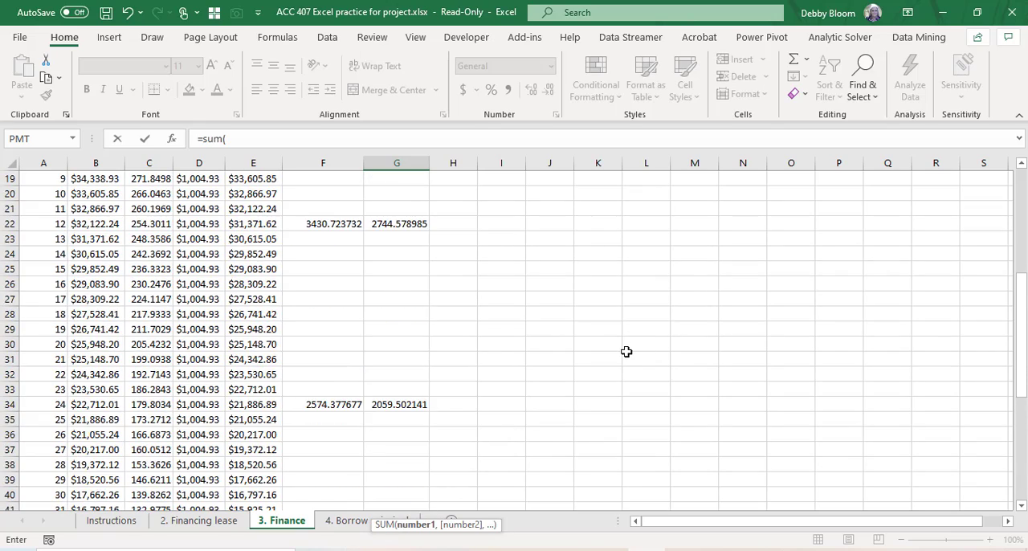
scroll(627, 352, up, 4)
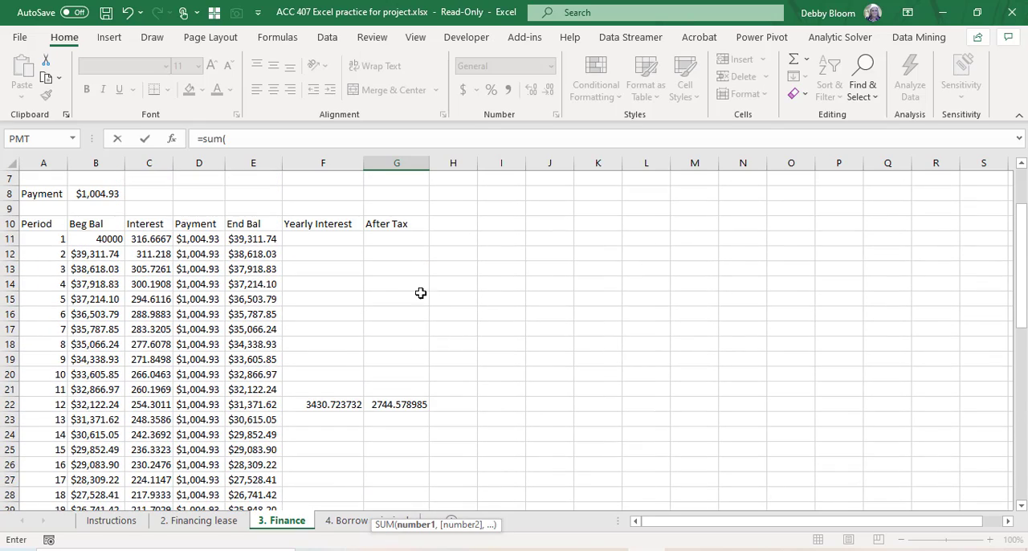
drag(403, 240, 391, 453)
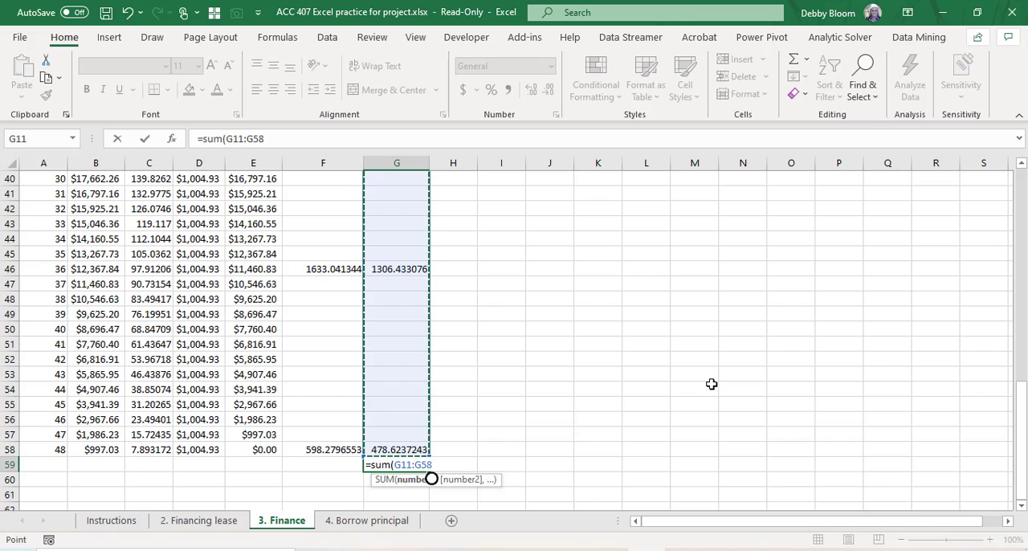
text())
key(Return)
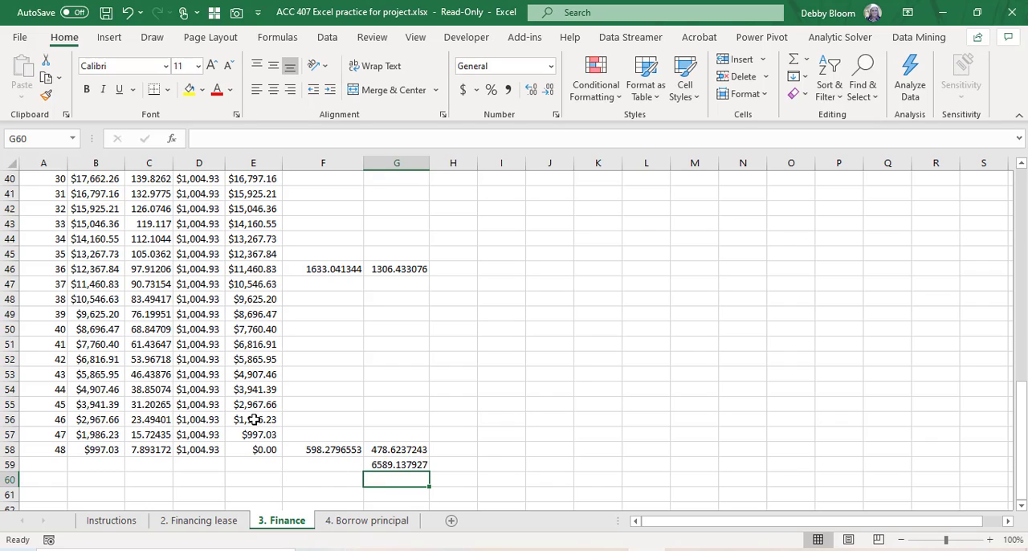
Step: Compare the after-tax interest total in G59 with the total in G57 on the 2. Financing lease sheet
click(392, 466)
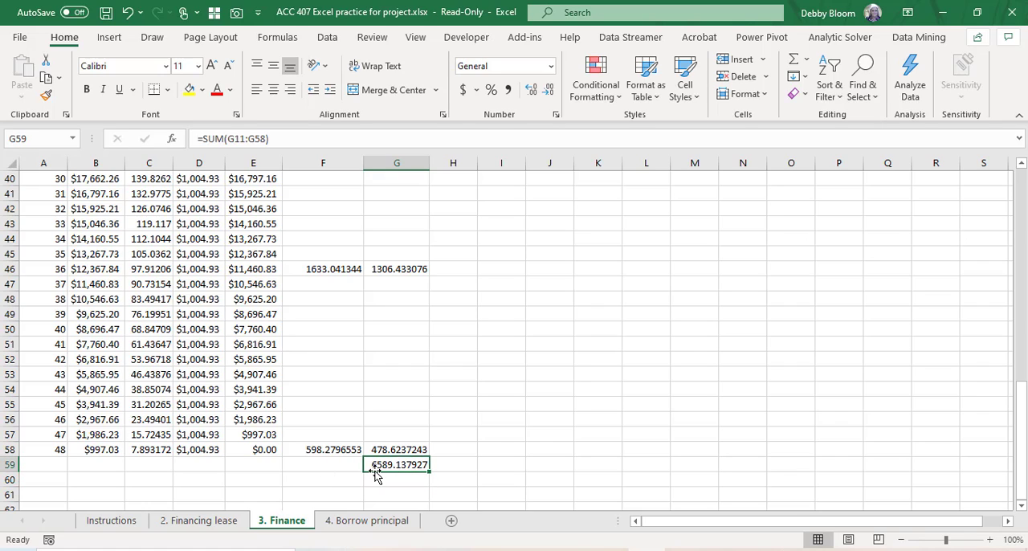
click(217, 518)
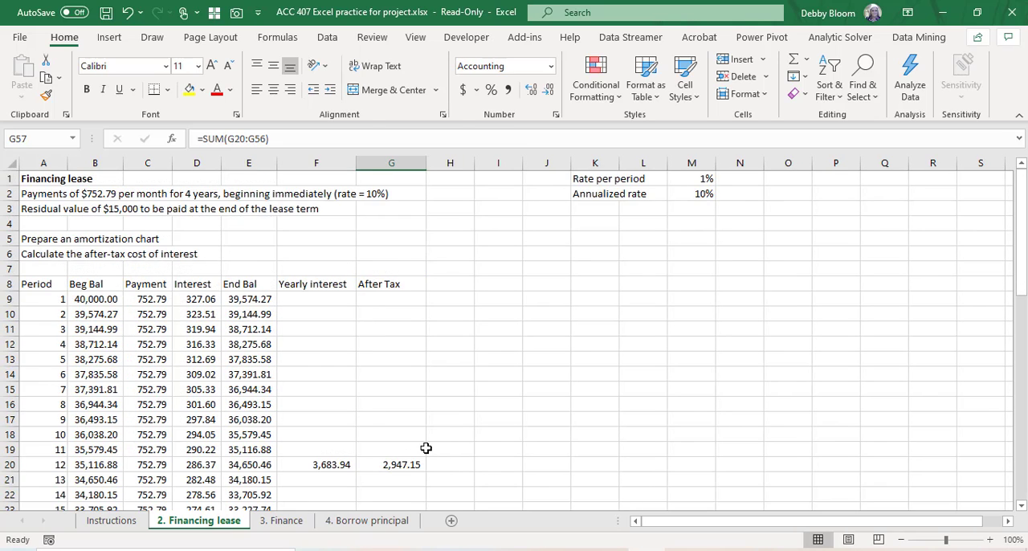
scroll(426, 448, down, 14)
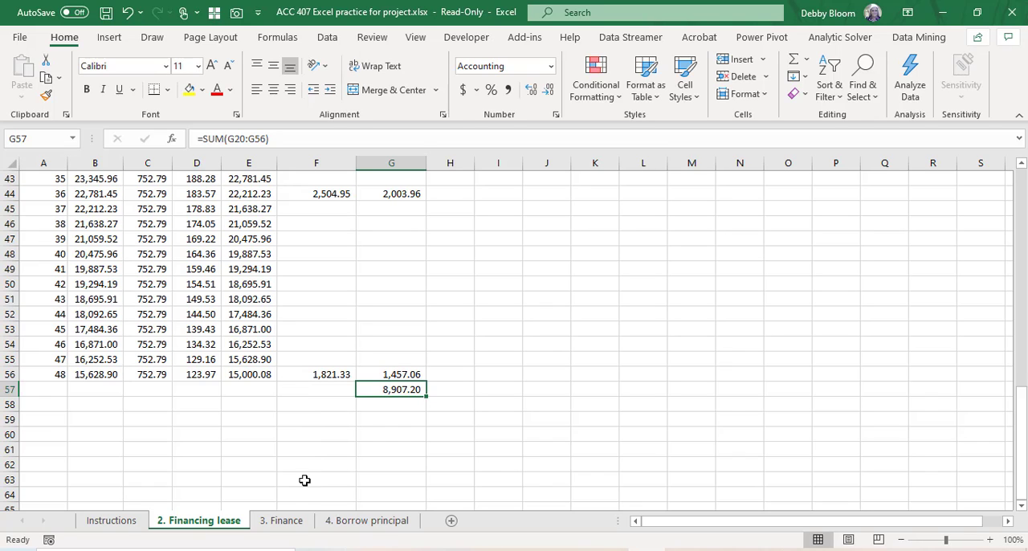
Step: Recheck the after-tax interest totals on the 3. Finance and 2. Financing lease sheets, and review the financing lease terms
click(287, 522)
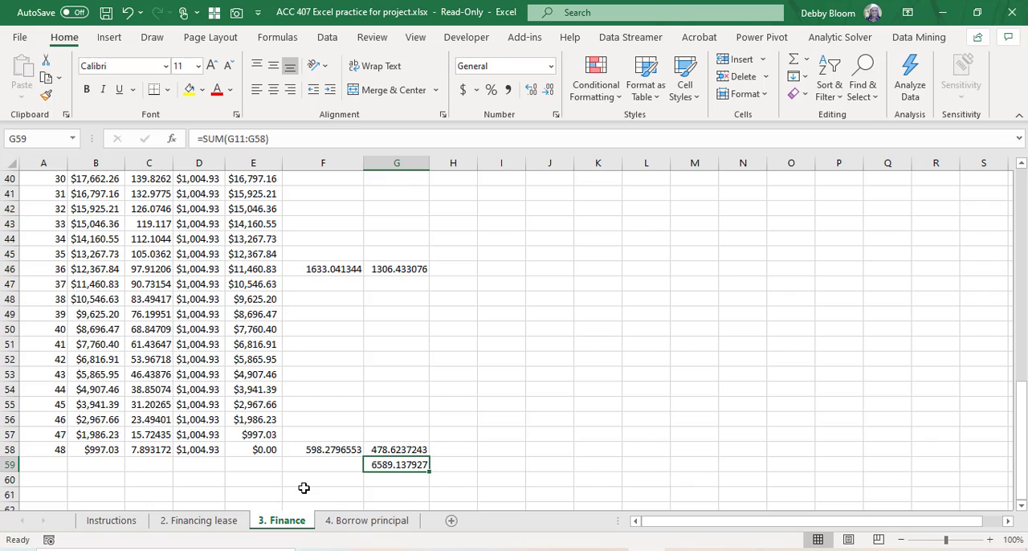
click(228, 521)
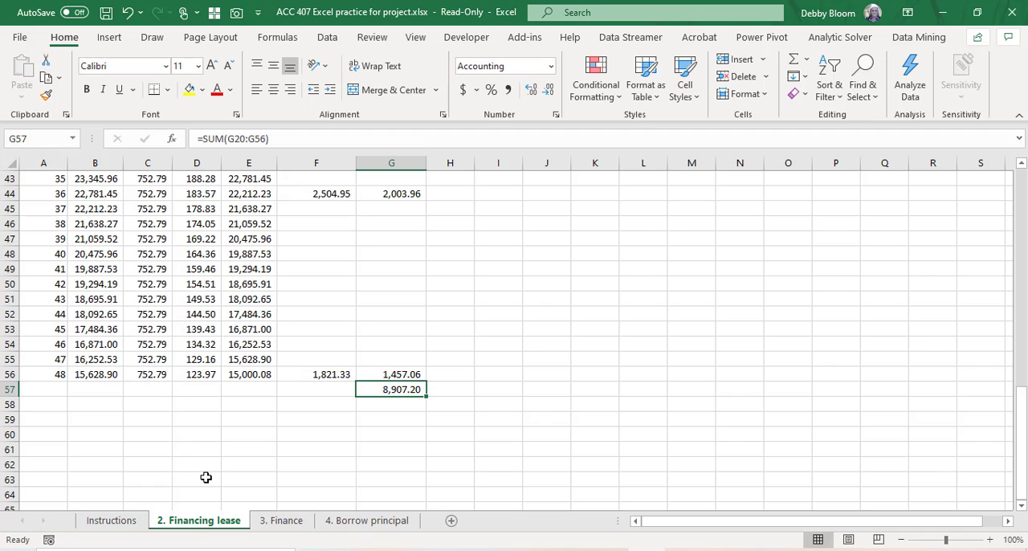
click(282, 527)
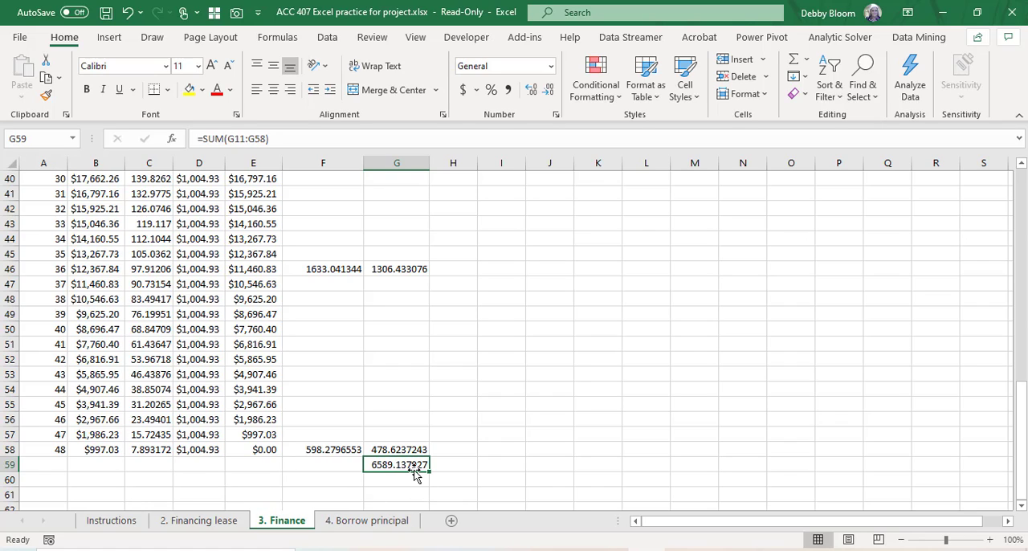
click(227, 523)
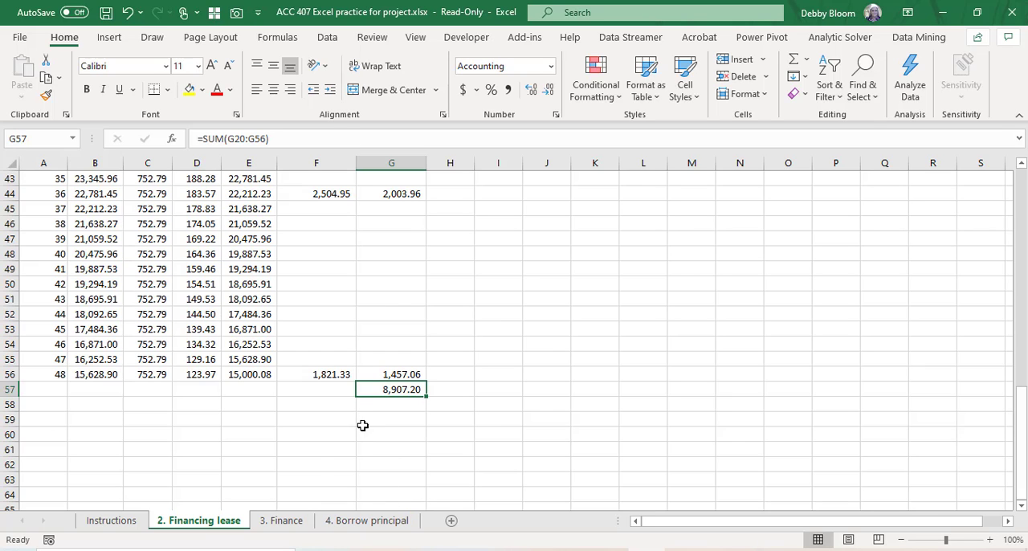
scroll(319, 446, up, 14)
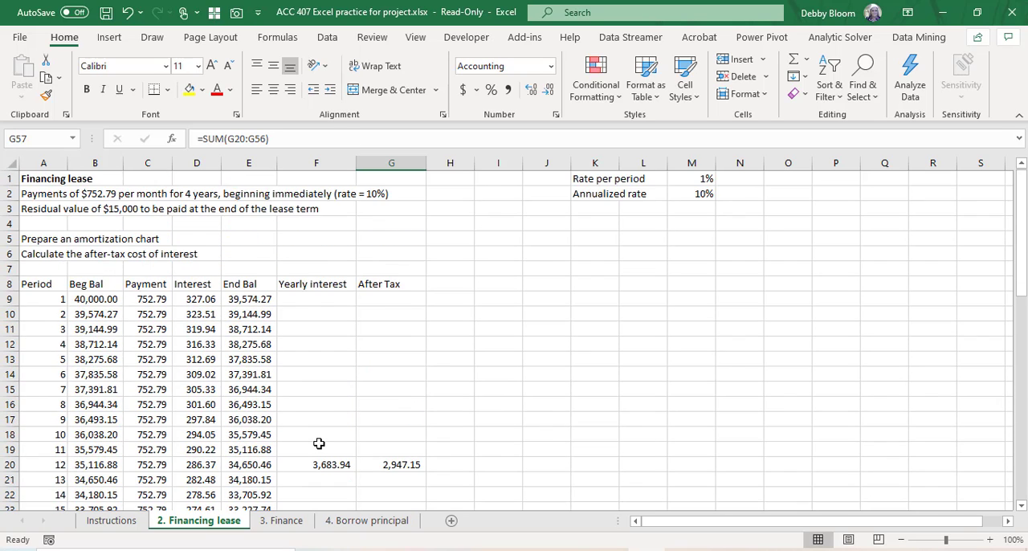
Step: Start the amortization chart on the 4. Borrow principal sheet with the heading Period in A8
click(357, 524)
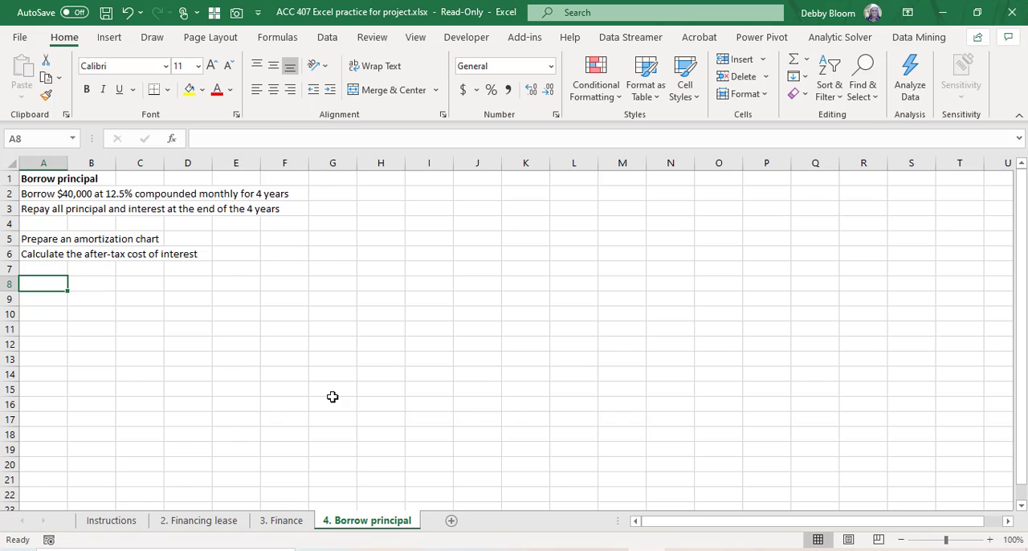
text(Peio)
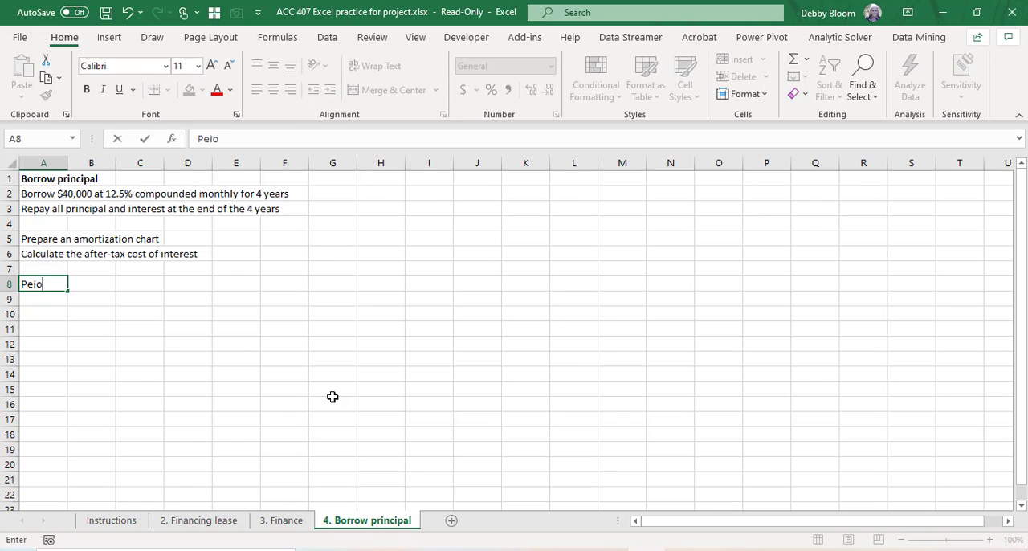
key(BackSpace)
key(BackSpace)
text(riod)
key(Return)
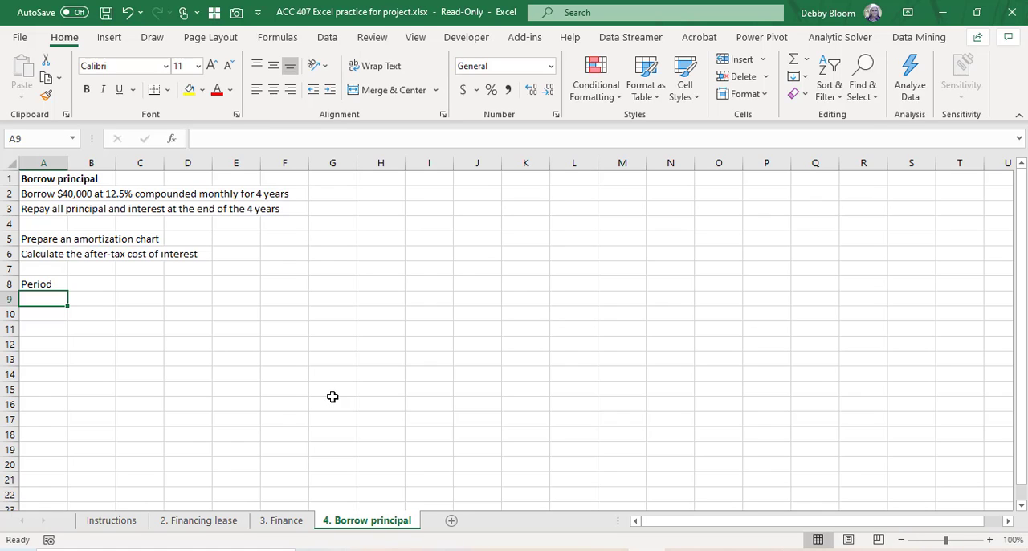
Step: Number the periods from 1 to 48 in A9:A56 by filling down a series that starts with 1 and 2
text(1)
key(Return)
text(2)
key(Return)
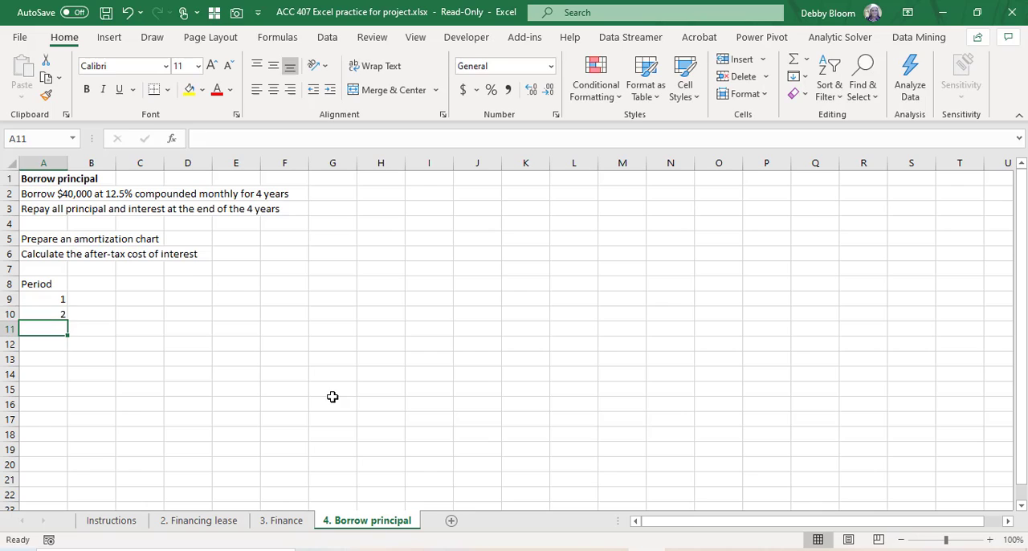
click(47, 297)
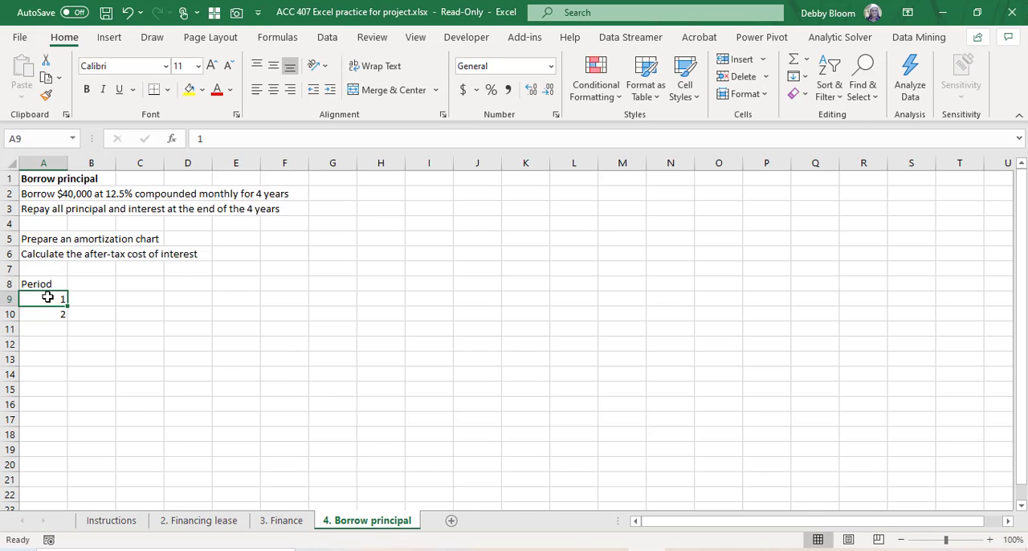
drag(48, 297, 46, 314)
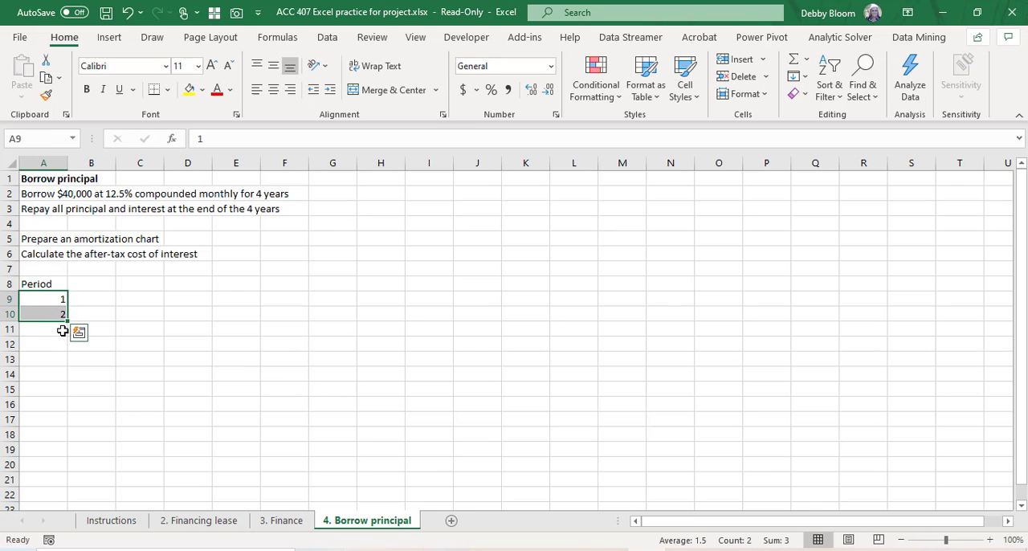
drag(67, 323, 75, 217)
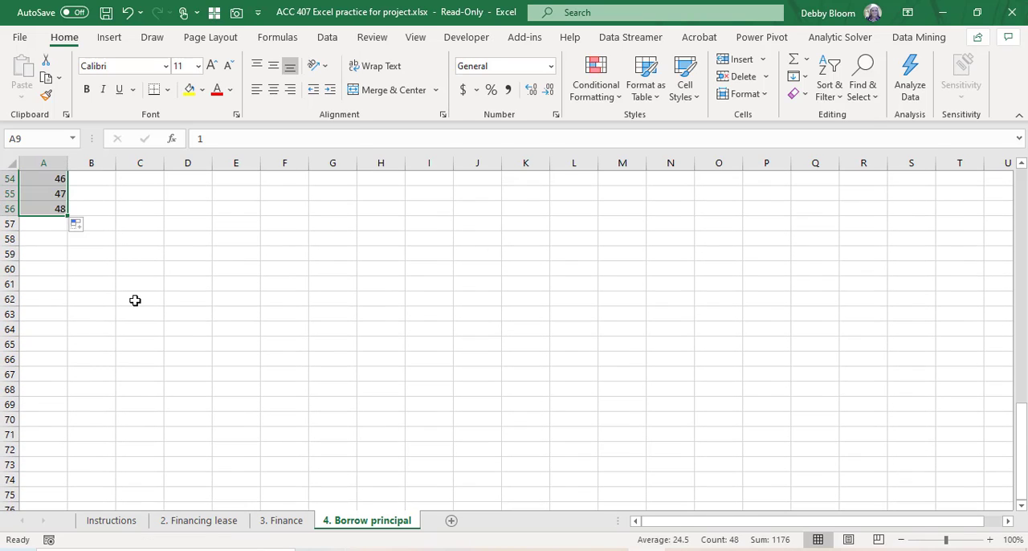
Step: Add the chart headings Beg Bal, Interest, Payment and End Bal in B8:E8, beside the Period heading
scroll(136, 300, up, 16)
scroll(137, 300, up, 2)
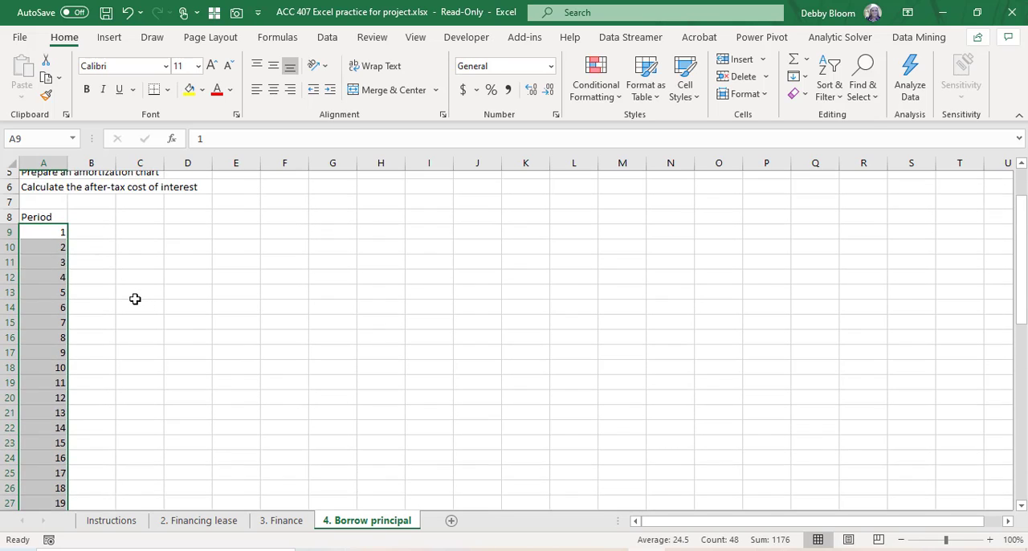
click(103, 284)
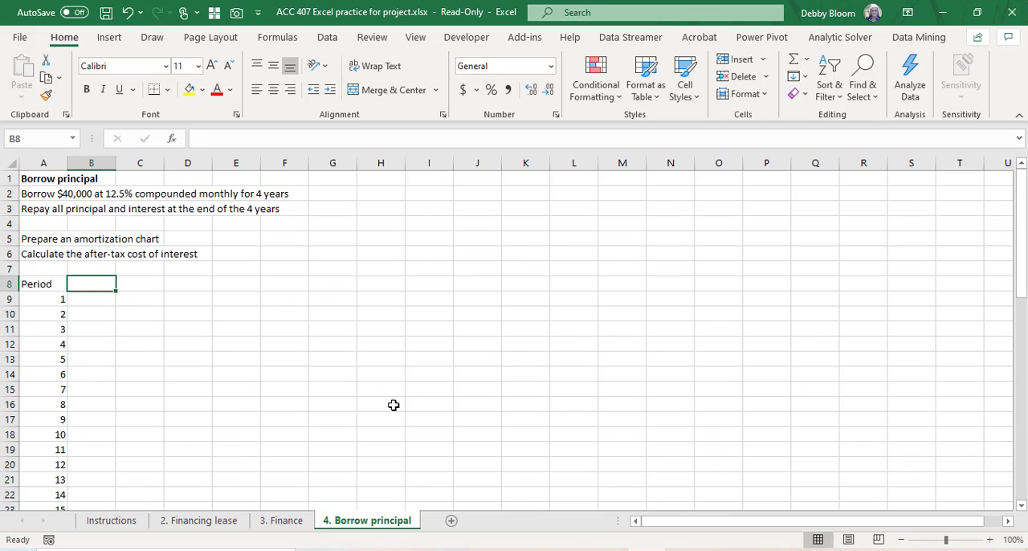
text(Beg)
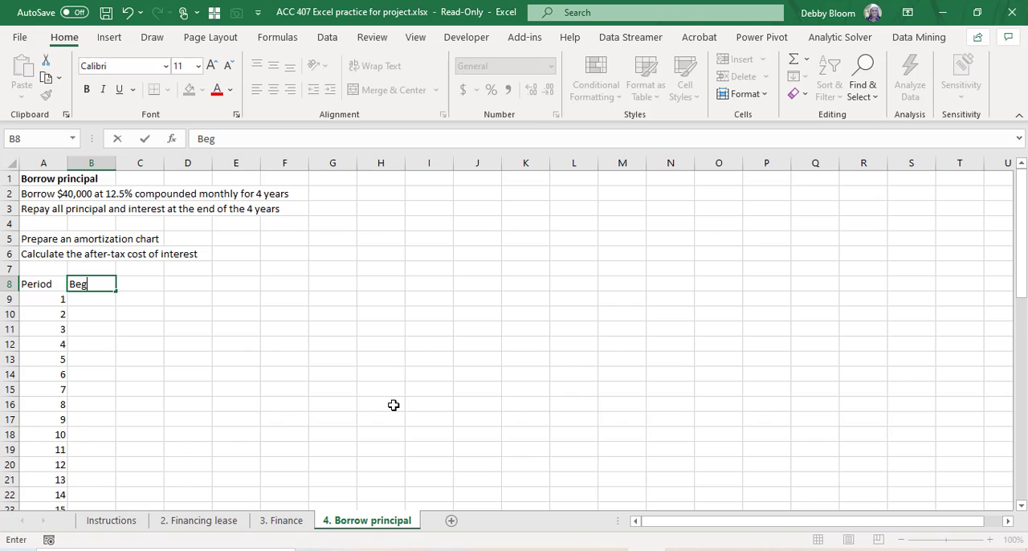
text( Bal)
key(Tab)
text(In)
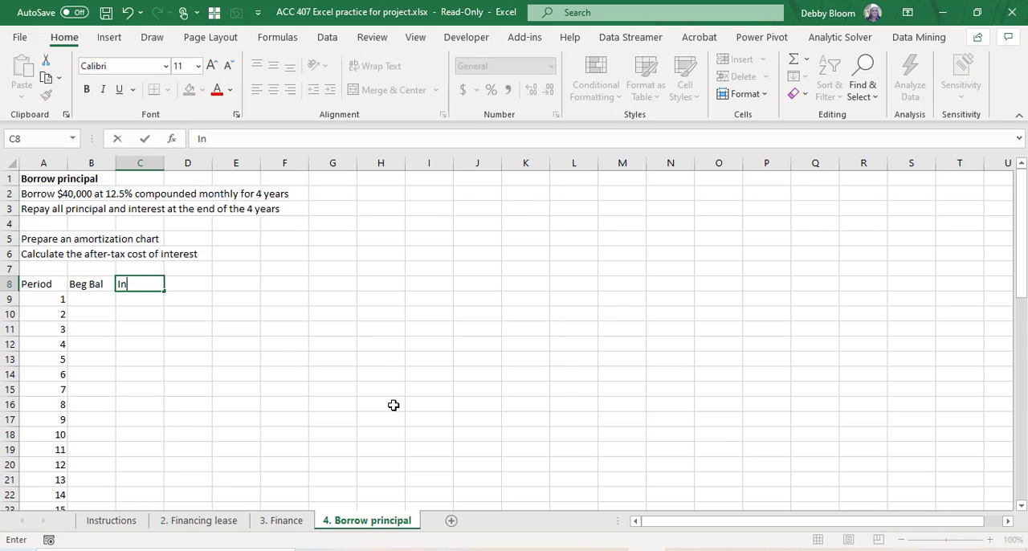
text(terest)
key(Tab)
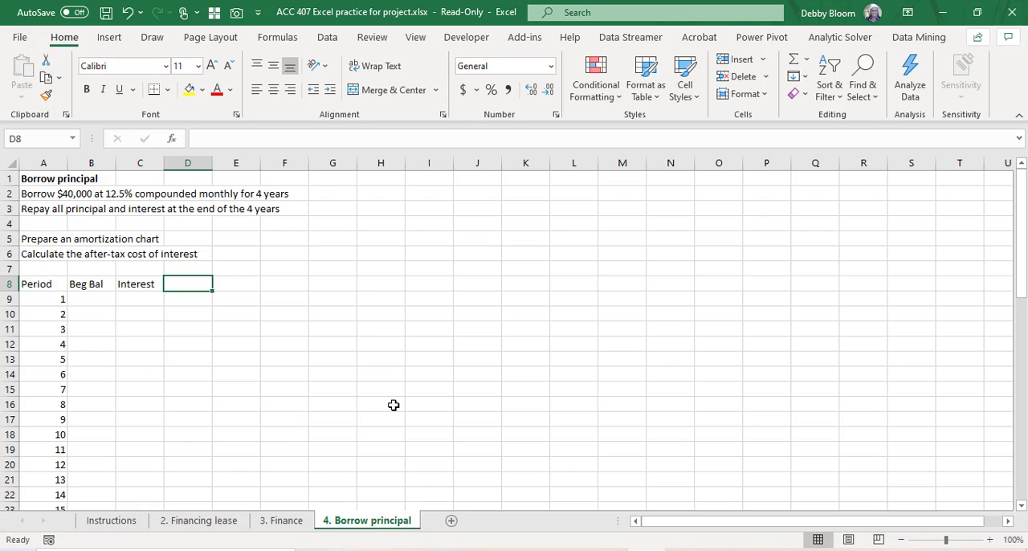
text(Payment)
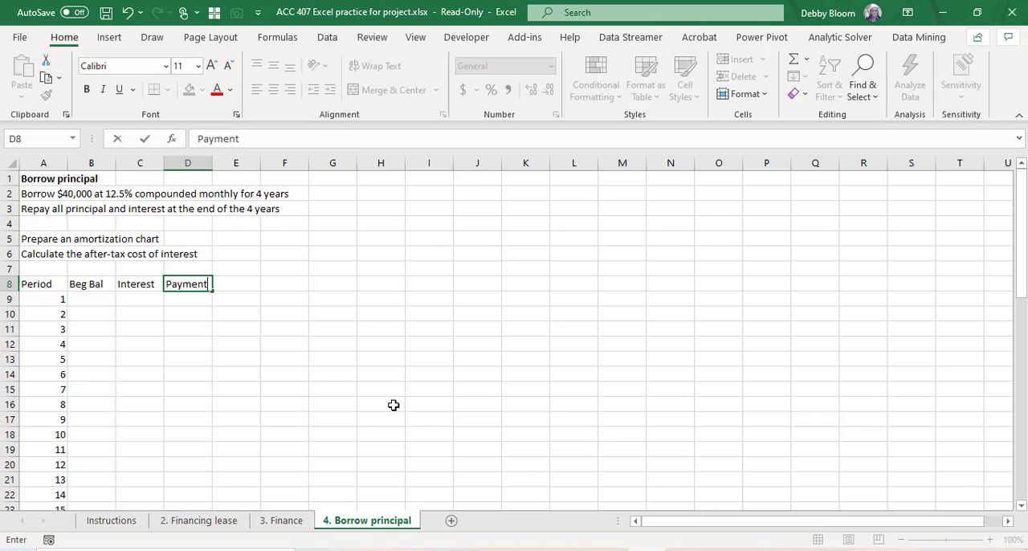
key(Tab)
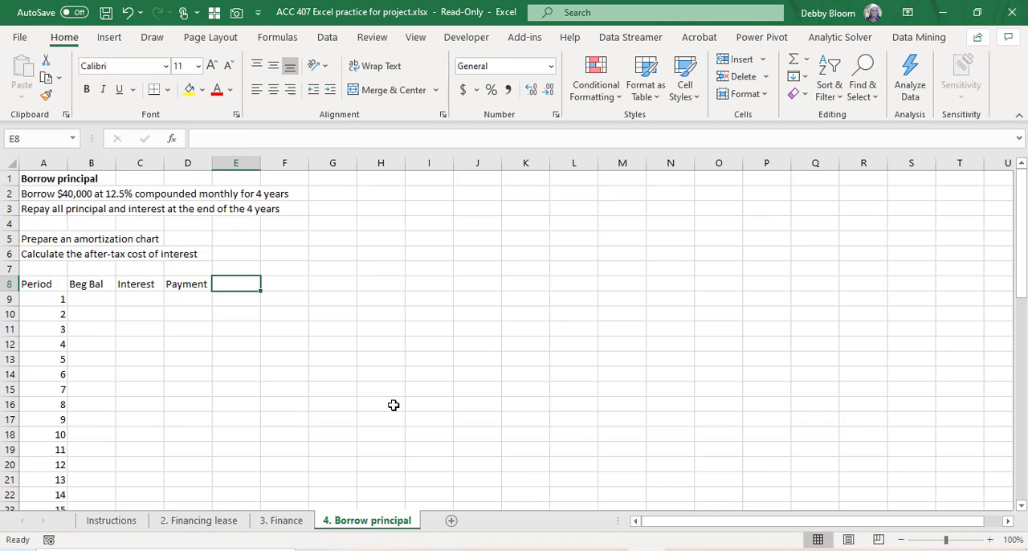
text(End Bal)
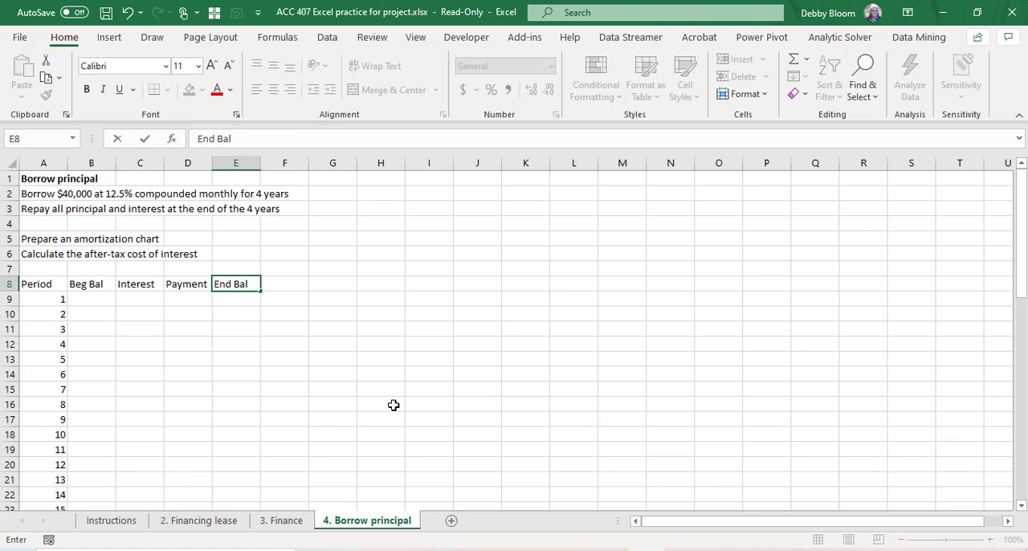
key(Return)
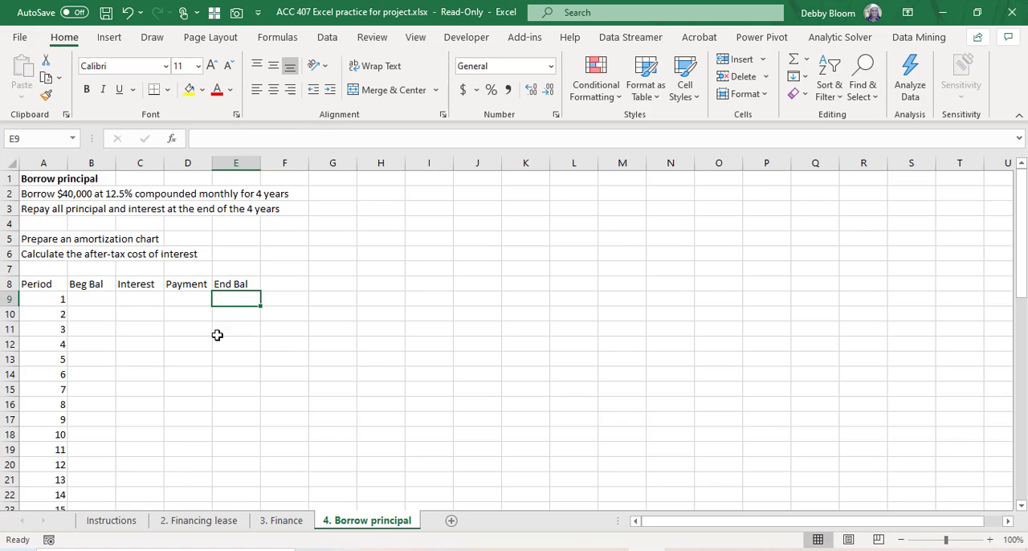
Step: Enter 40000 as the beginning balance for period 1 in B9
click(109, 296)
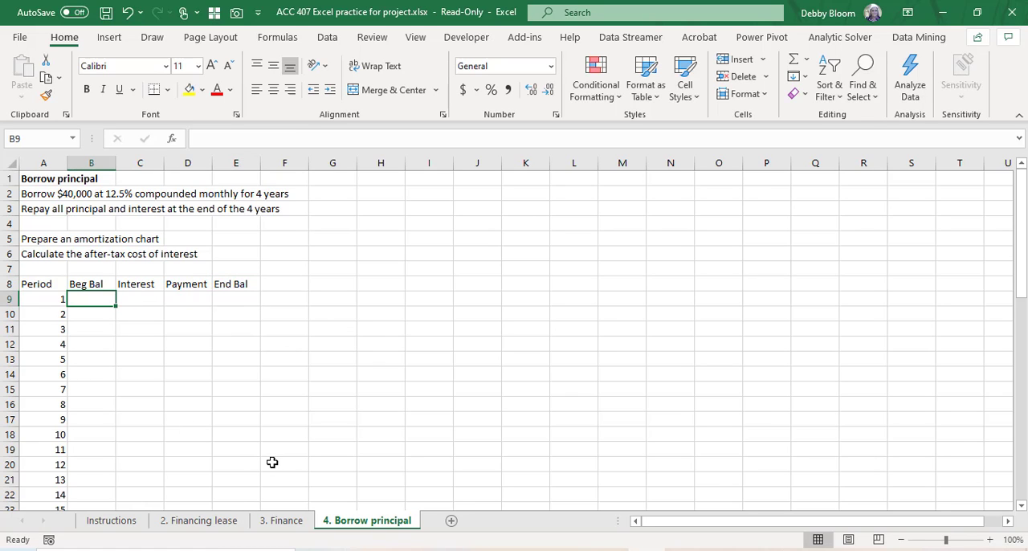
text(40000)
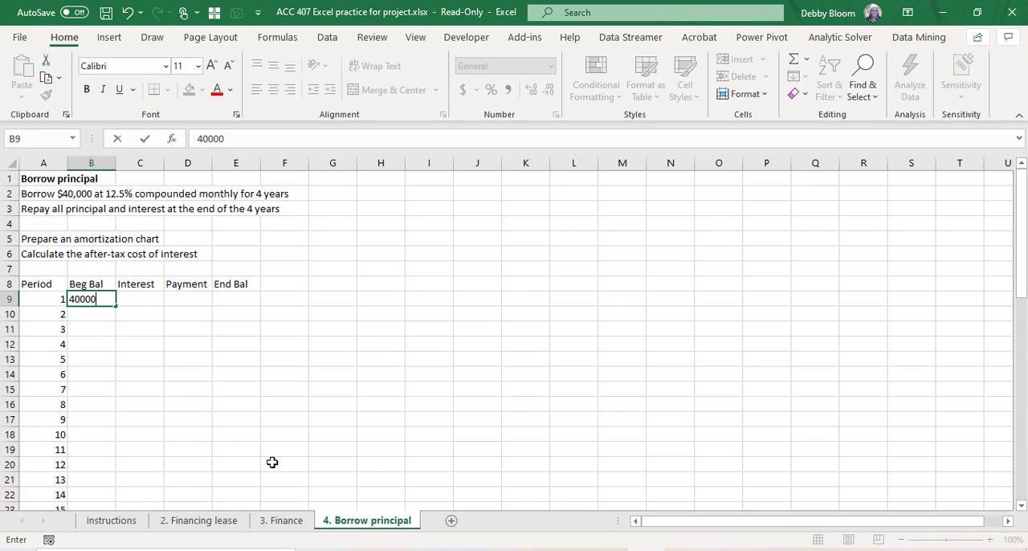
key(Return)
Step: Calculate the period 1 interest in C9 with the formula =B9*12.5%/12
click(154, 295)
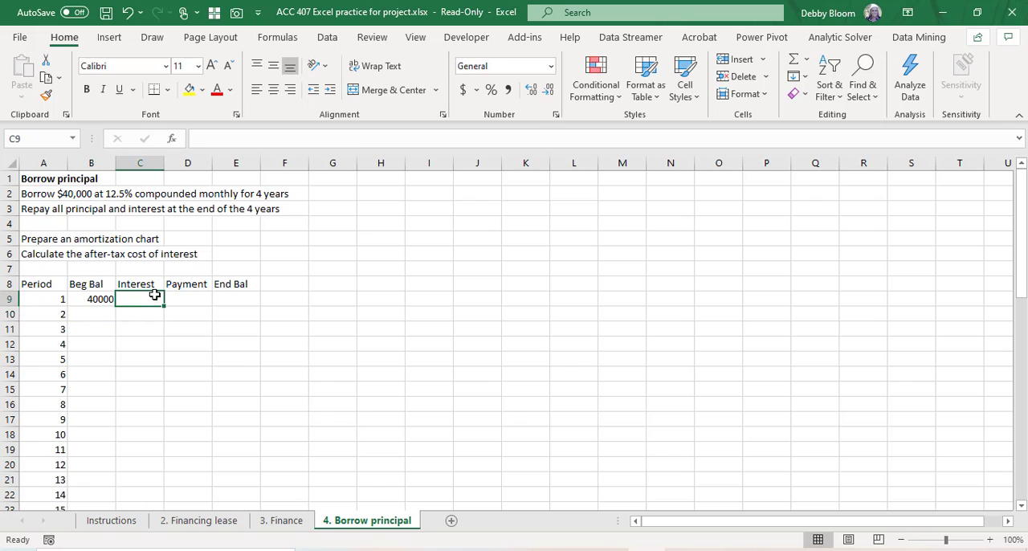
text(=)
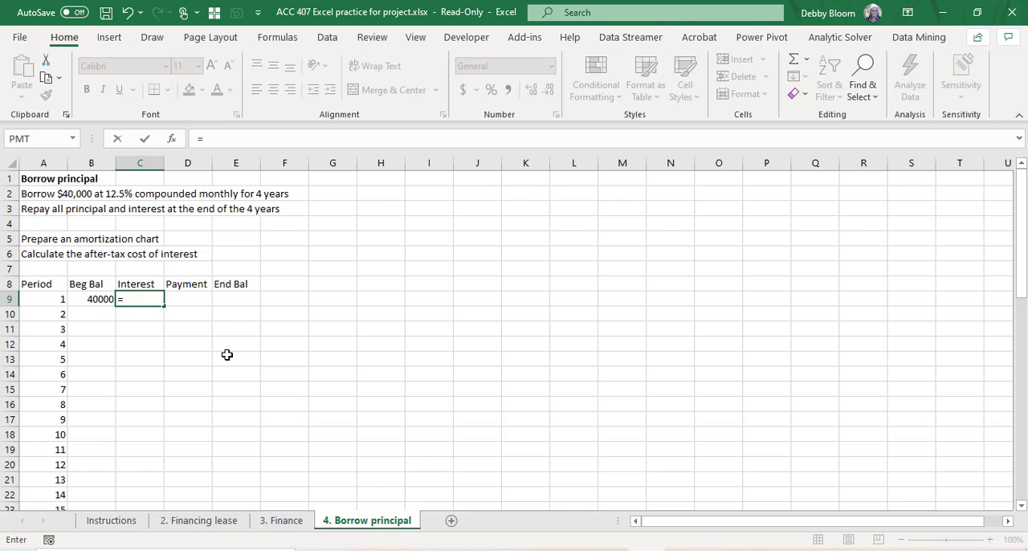
click(81, 299)
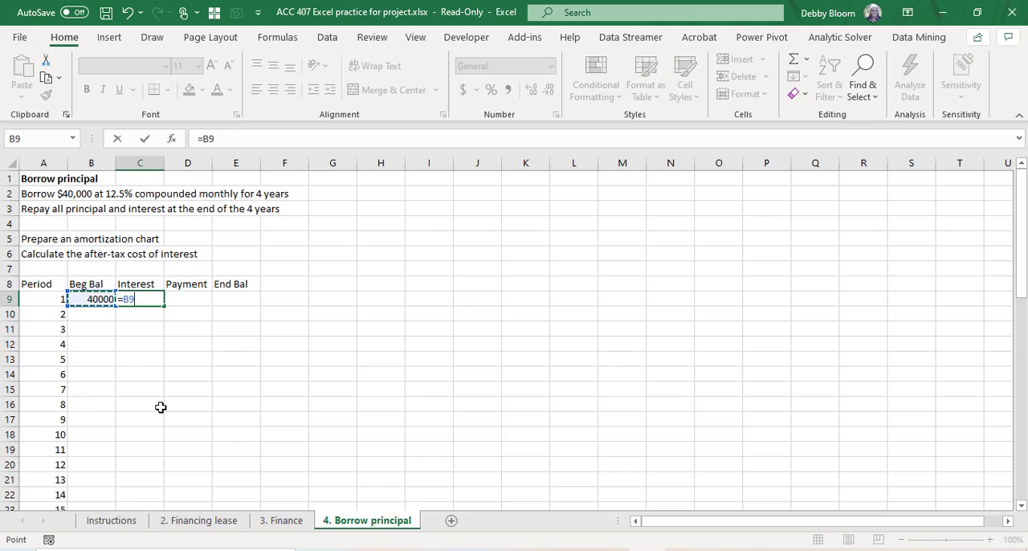
text(*12.5%)
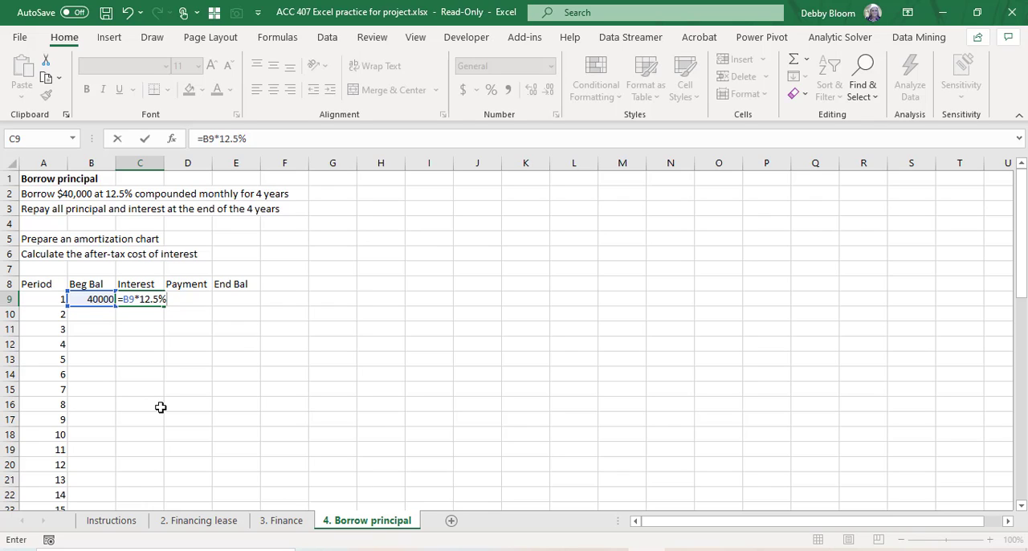
text(/12)
key(Return)
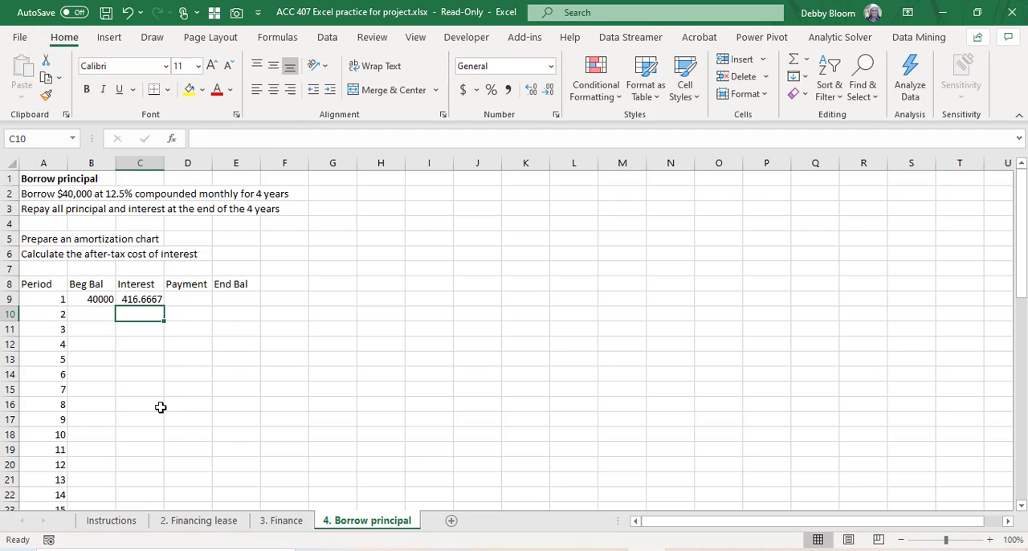
Step: Enter a payment of 0 for period 1 in D9
click(188, 300)
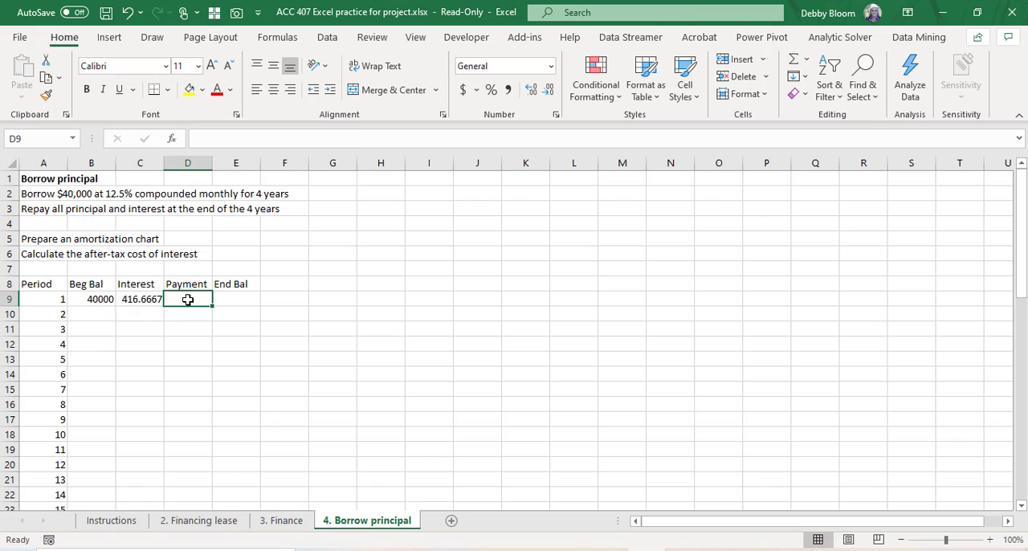
text(0)
key(Return)
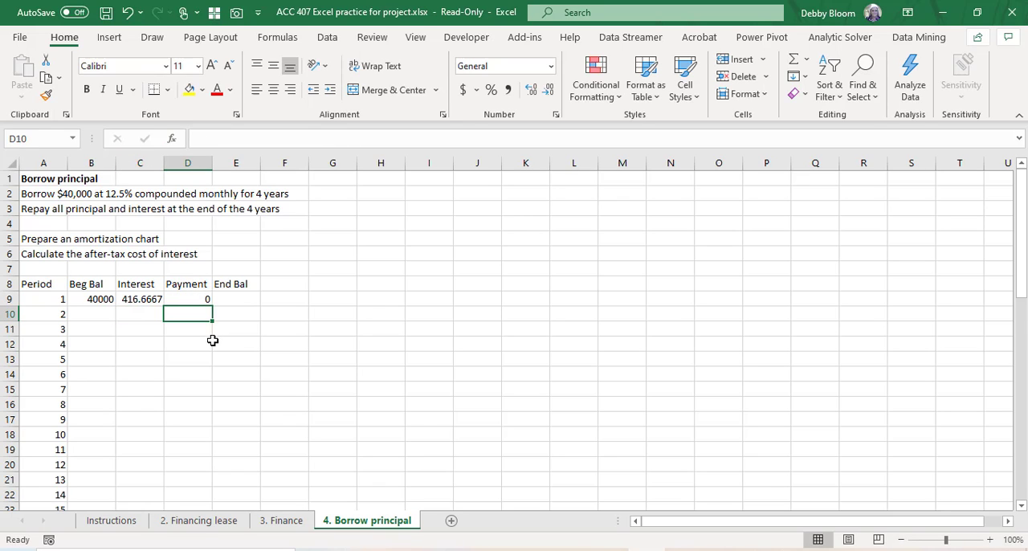
Step: Calculate the period 1 ending balance in E9 with the formula =B9+C9-D9
click(232, 298)
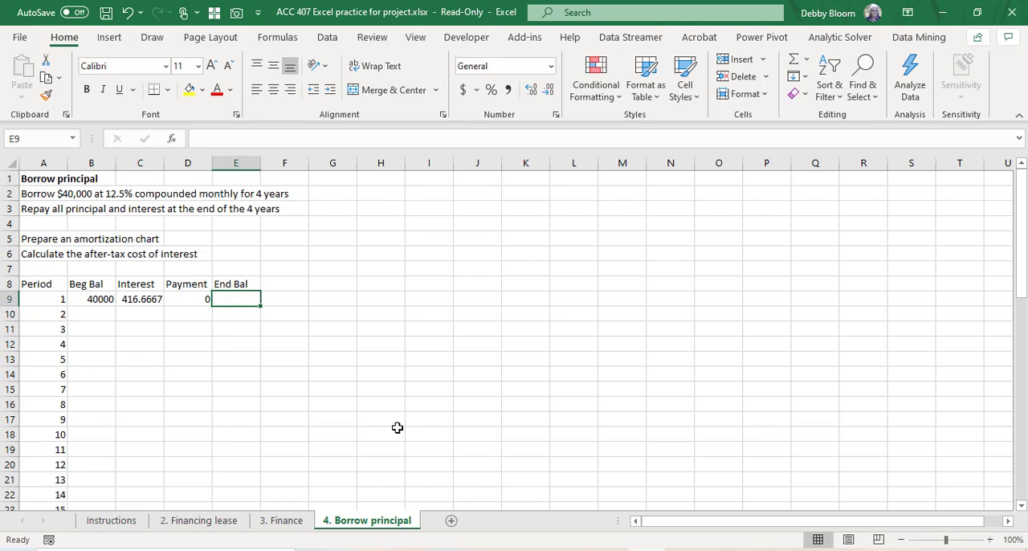
text(=)
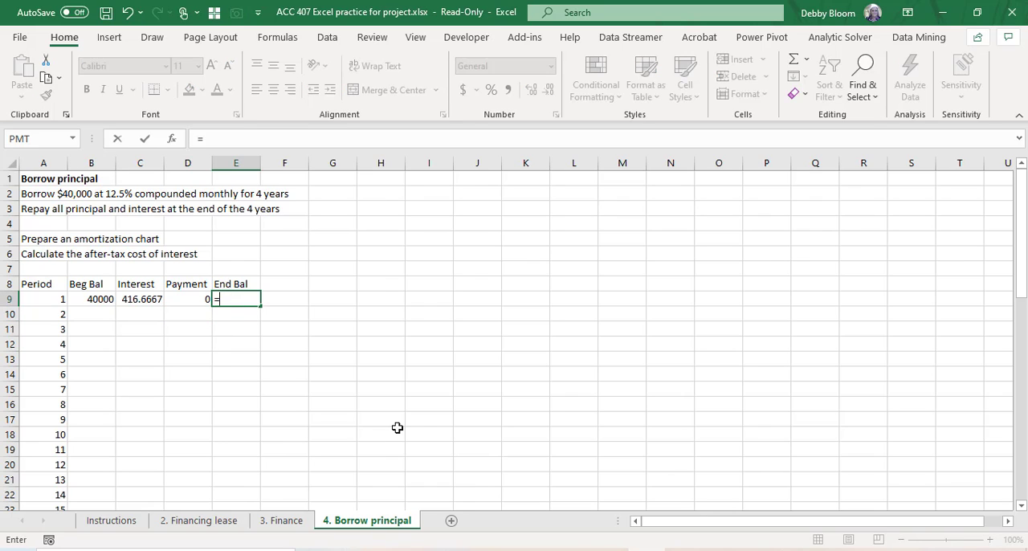
click(102, 298)
text(+)
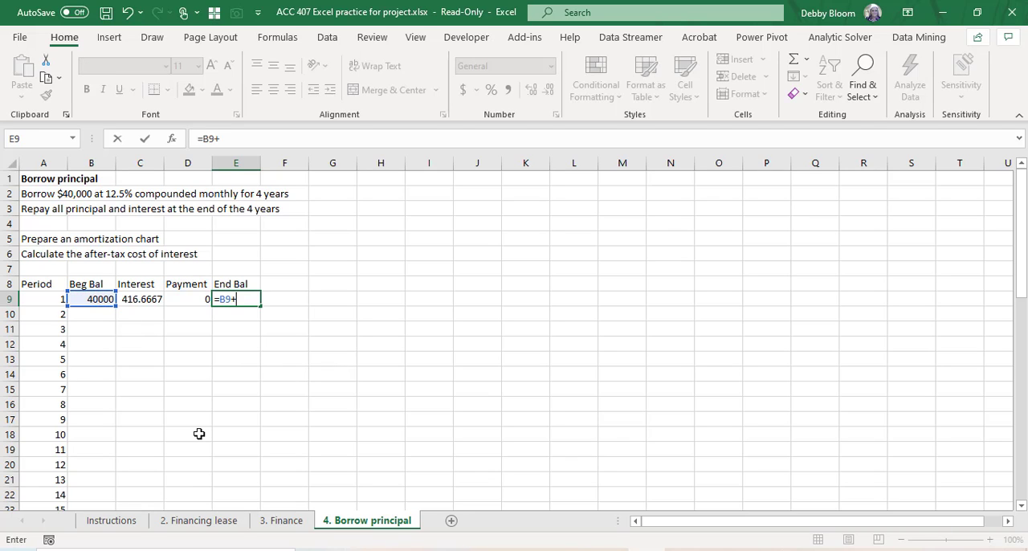
click(143, 298)
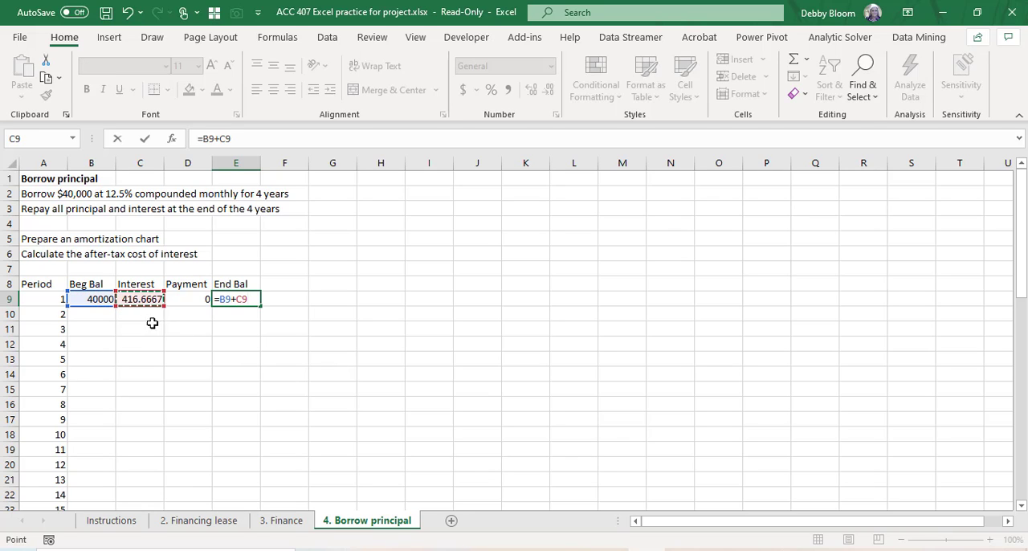
text(-)
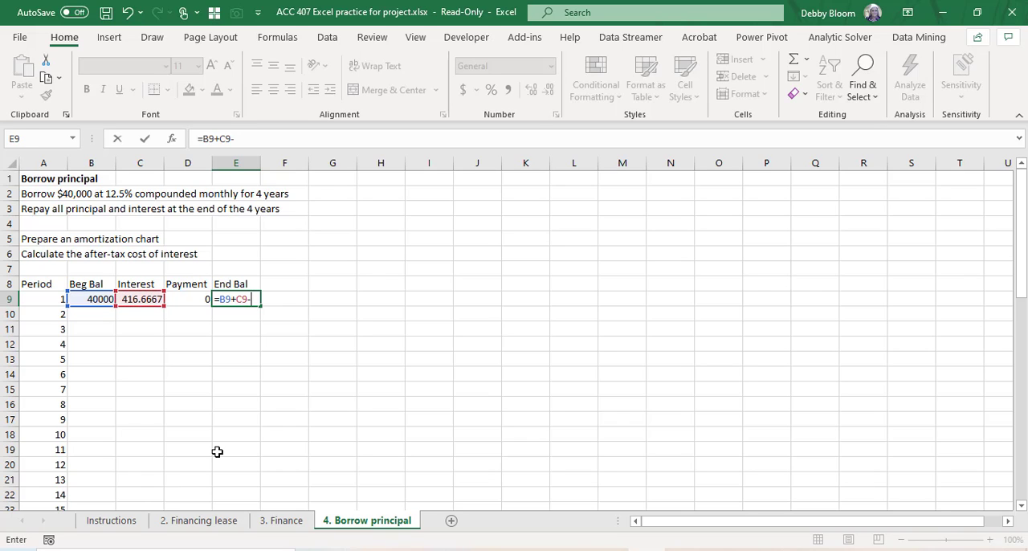
click(178, 295)
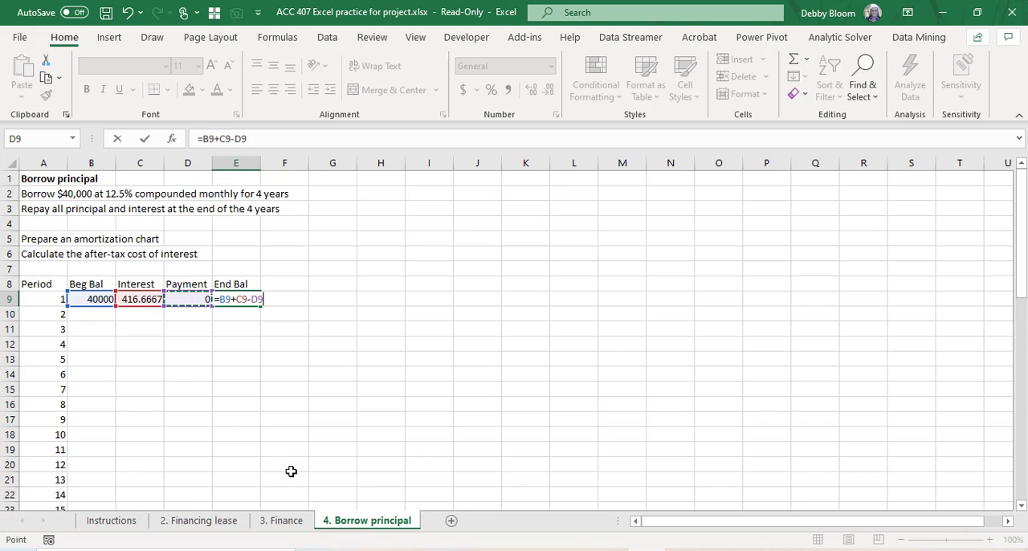
key(Return)
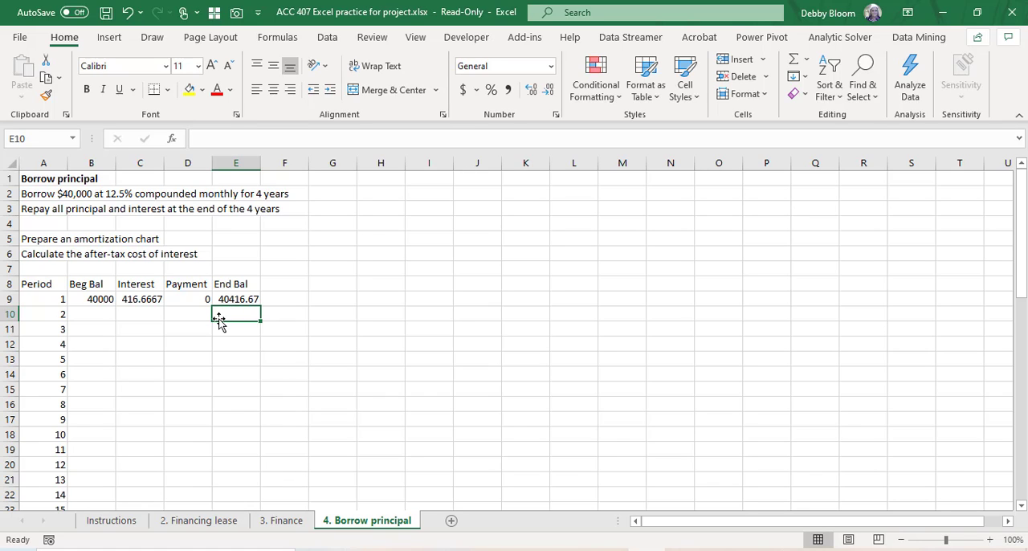
Step: Set the period 2 beginning balance in B10 to =E9 and fill the formula down through period 48
click(91, 311)
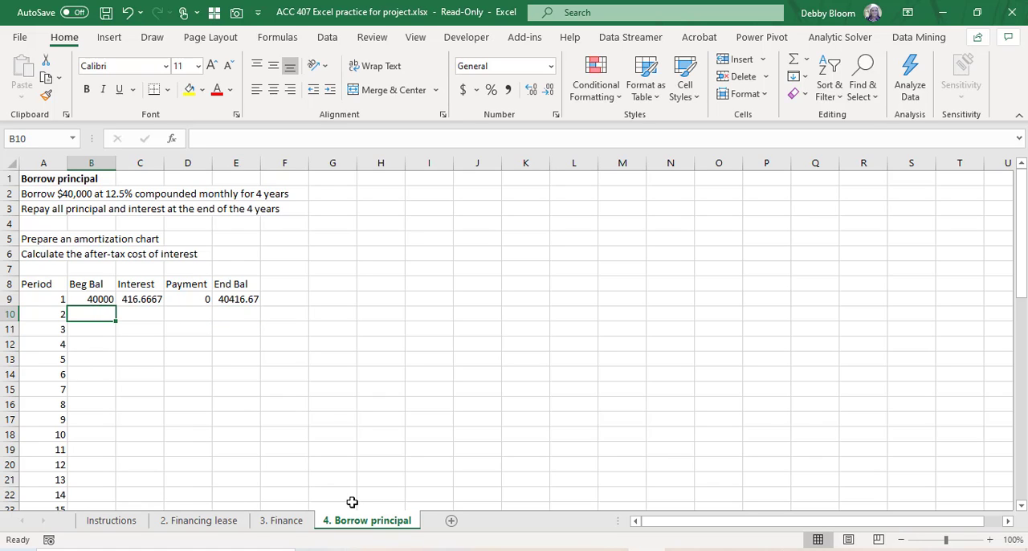
text(=)
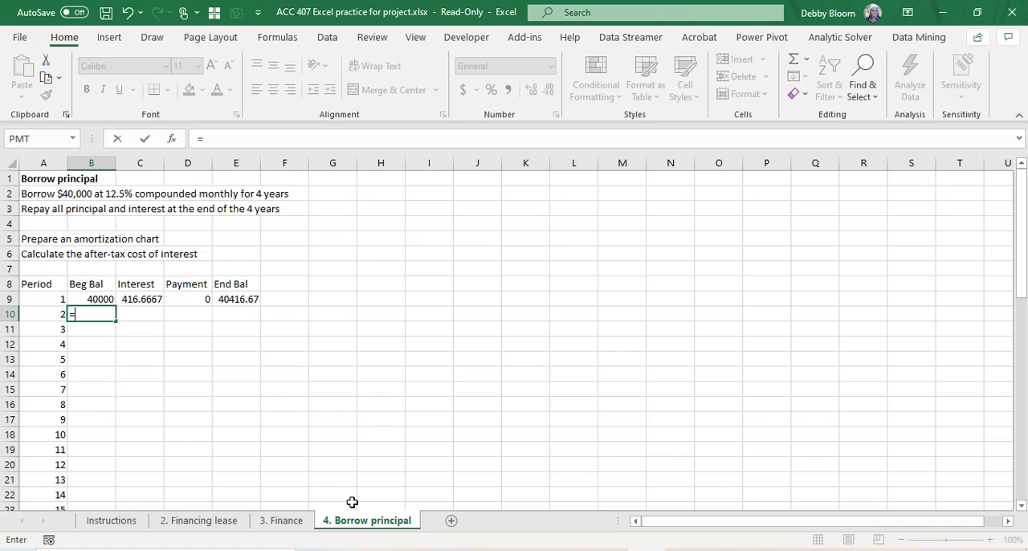
click(246, 303)
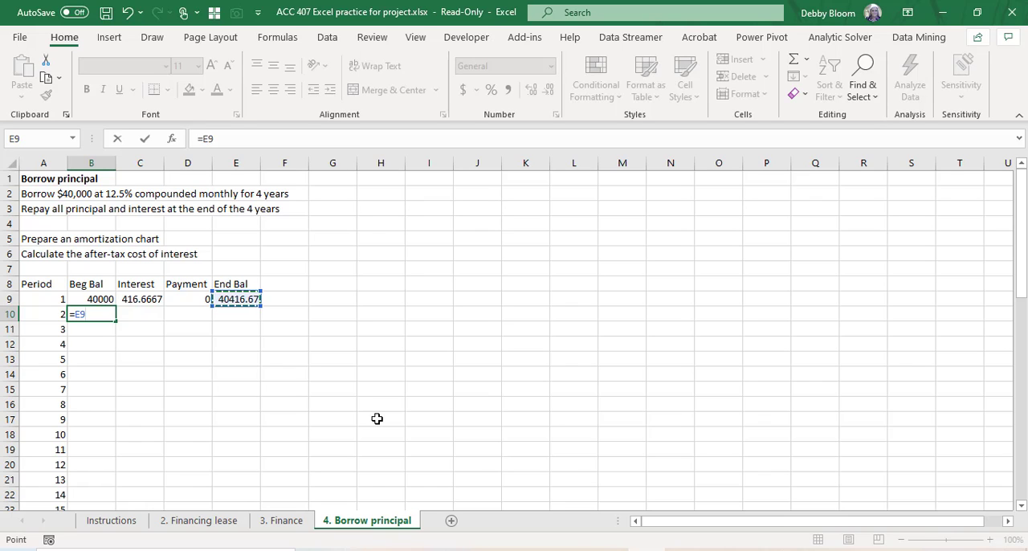
key(Return)
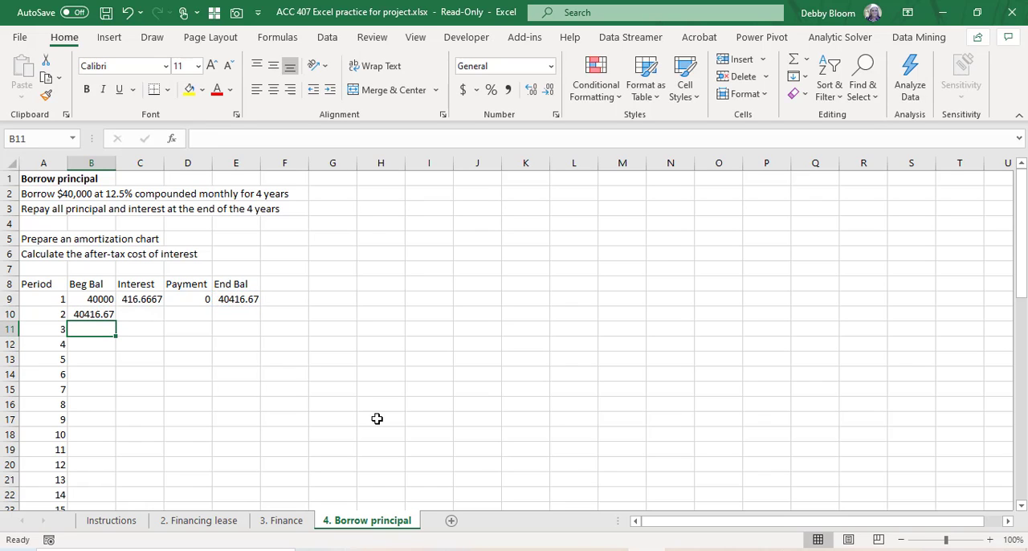
click(104, 314)
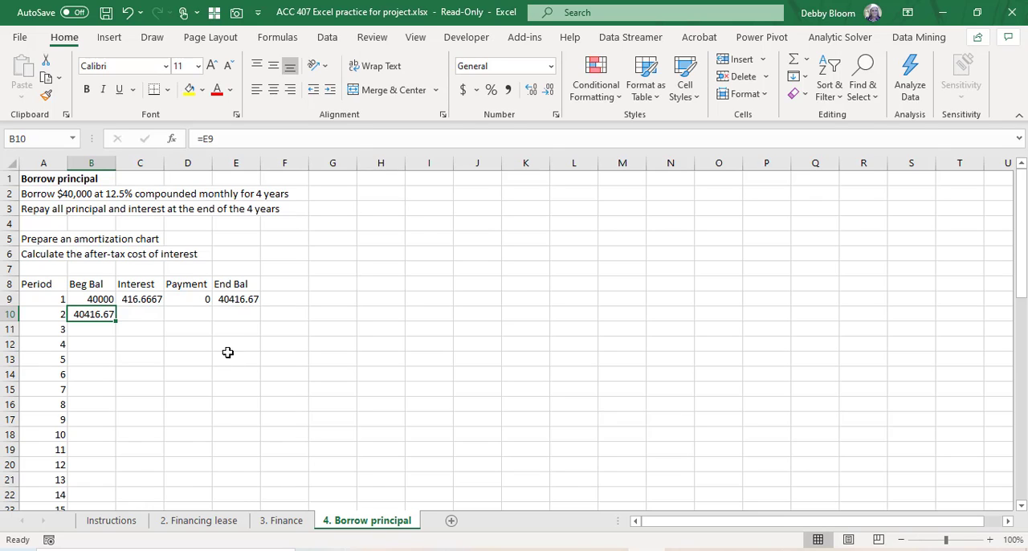
double_click(116, 320)
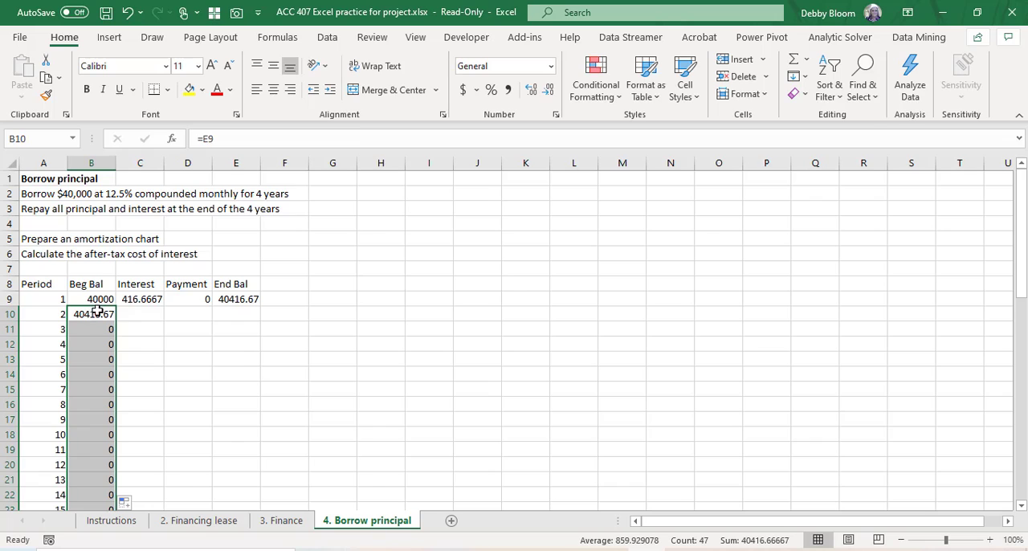
Step: Fill the period 1 interest, payment and ending balance in C9:E9 down through period 48
drag(135, 298, 257, 300)
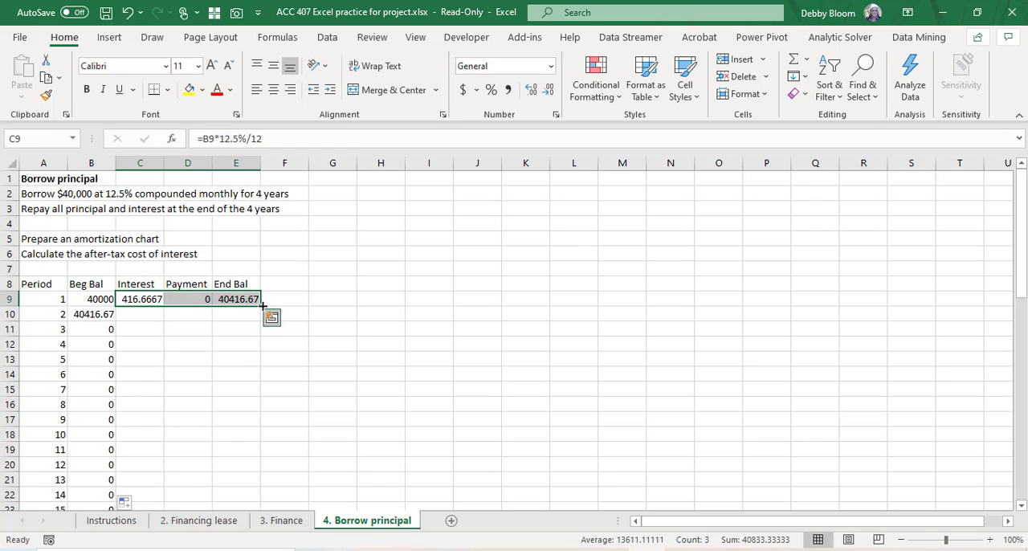
double_click(259, 303)
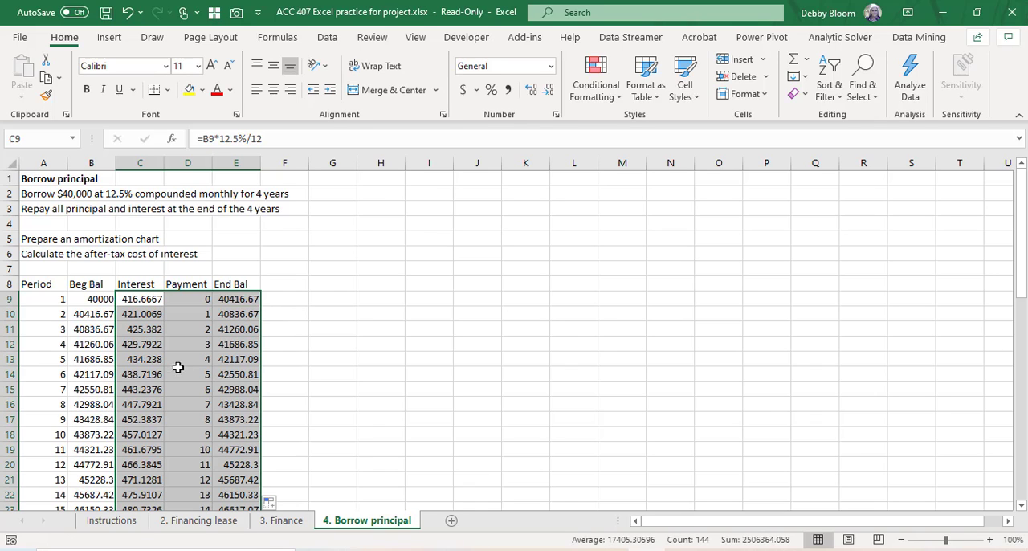
scroll(181, 333, down, 5)
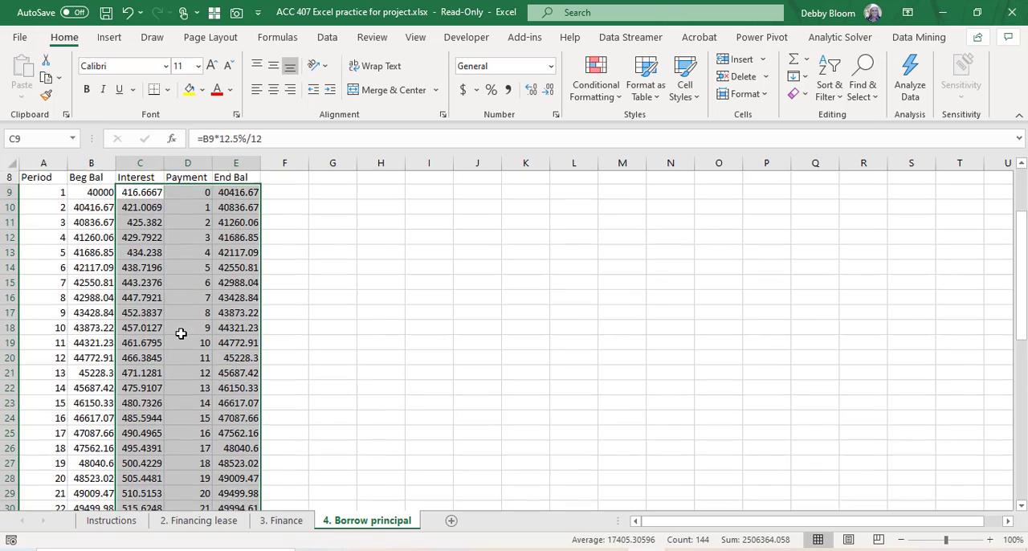
scroll(185, 327, down, 3)
scroll(184, 328, up, 8)
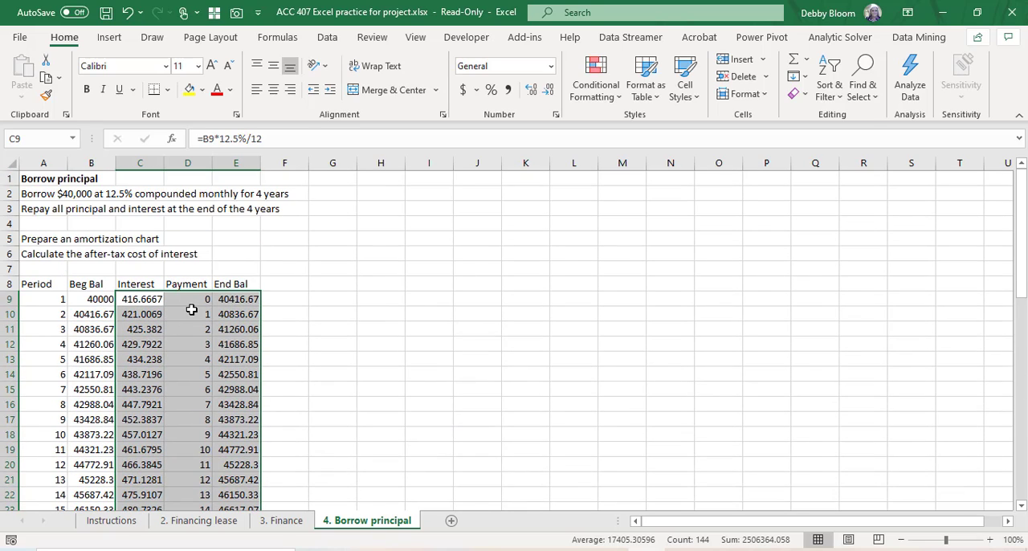
Step: Clear the Payment values for all 48 periods in D9:D56
click(192, 313)
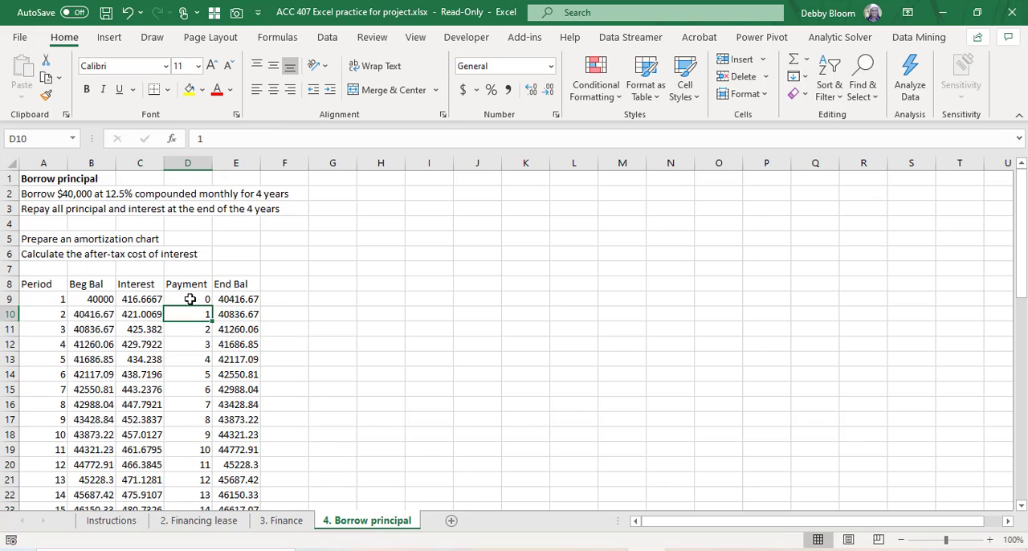
drag(193, 299, 198, 479)
key(Return)
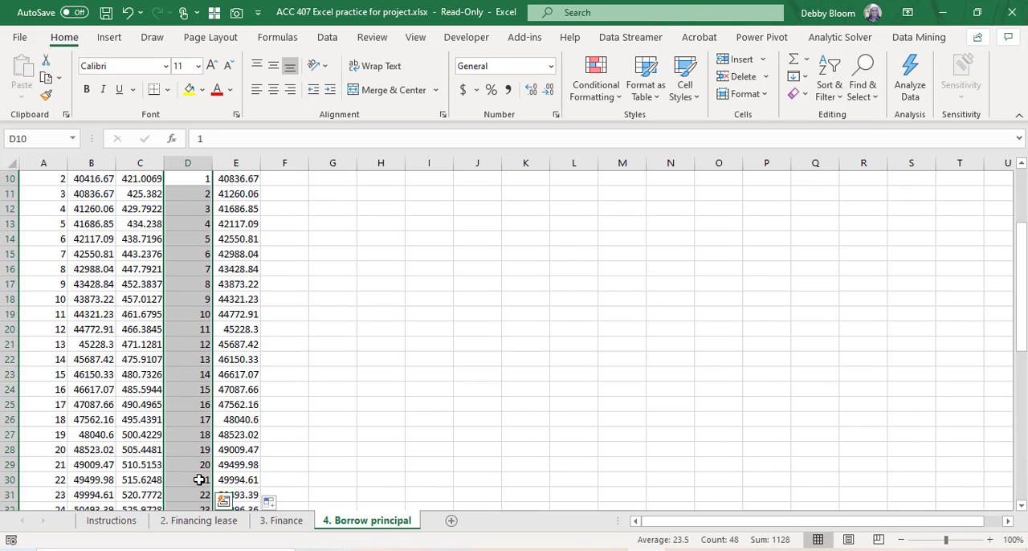
key(Delete)
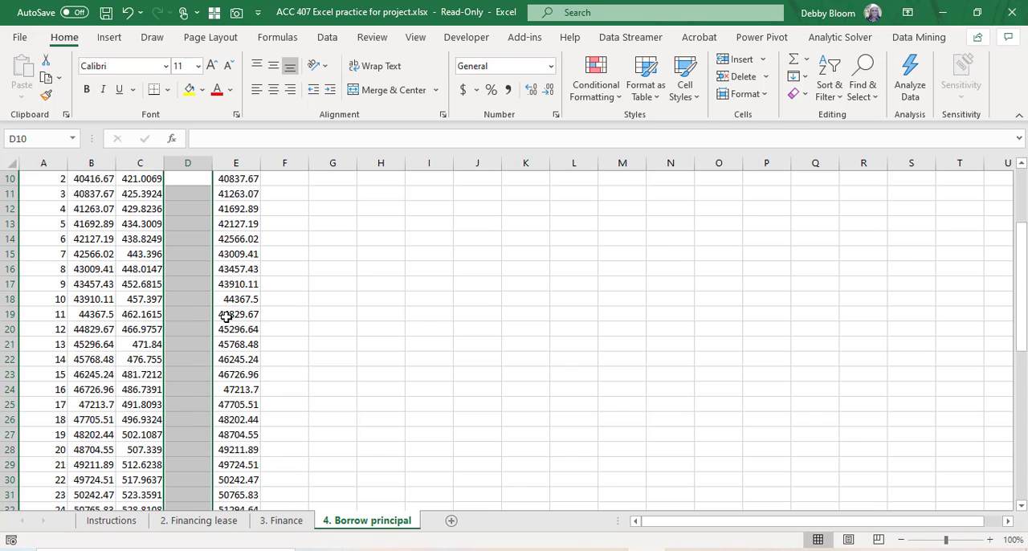
scroll(227, 317, up, 3)
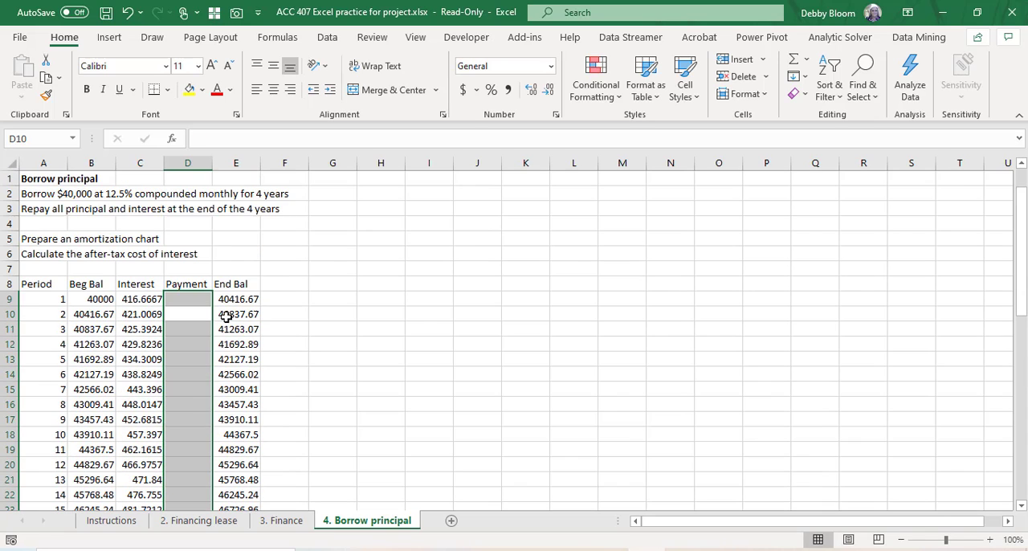
Step: Enter a payment of 0 in D9 and copy it down through period 48
click(202, 299)
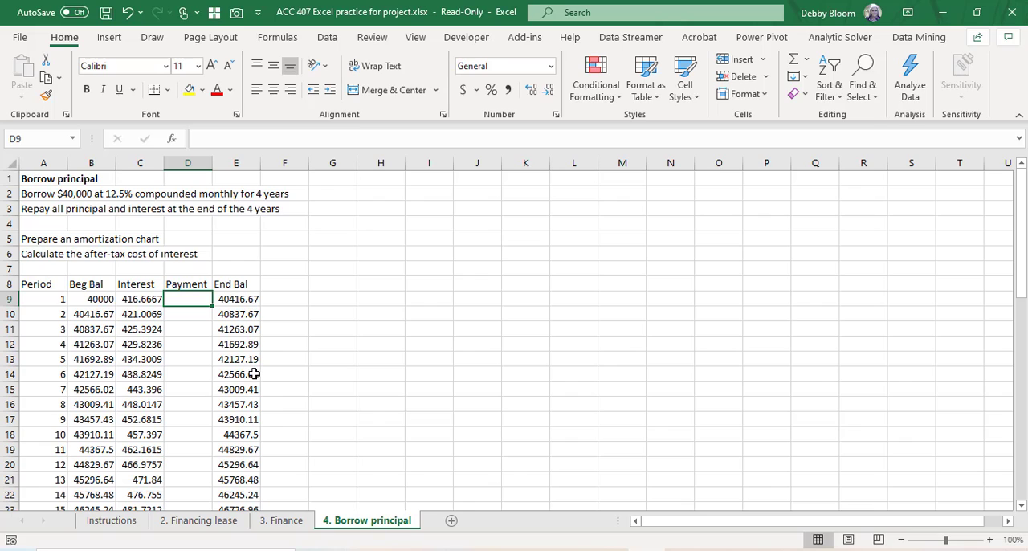
text(0)
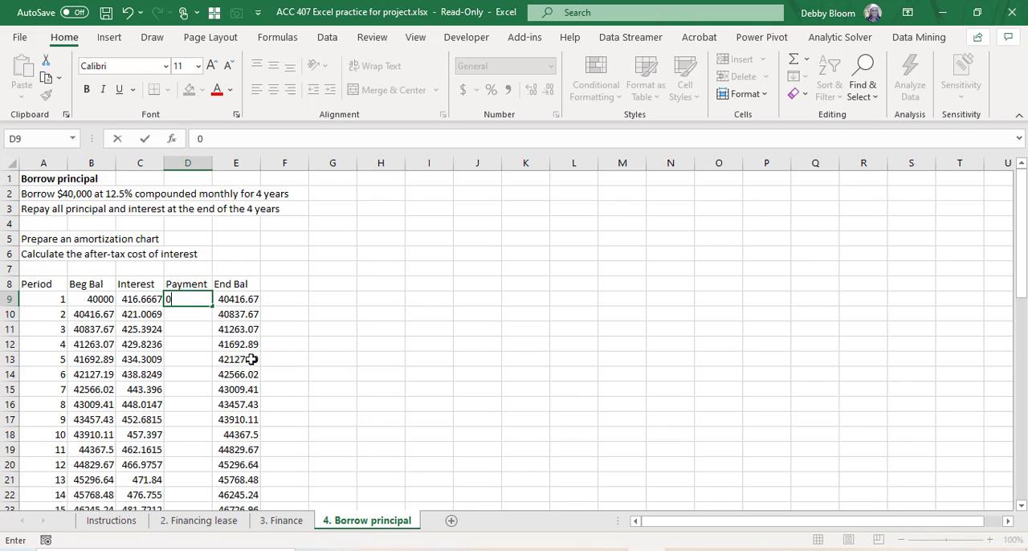
key(Return)
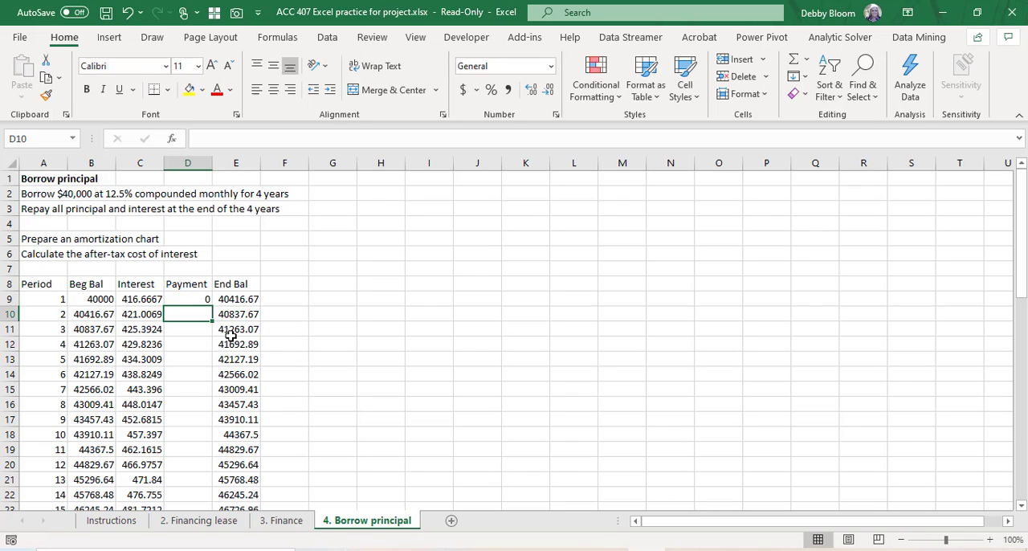
click(202, 299)
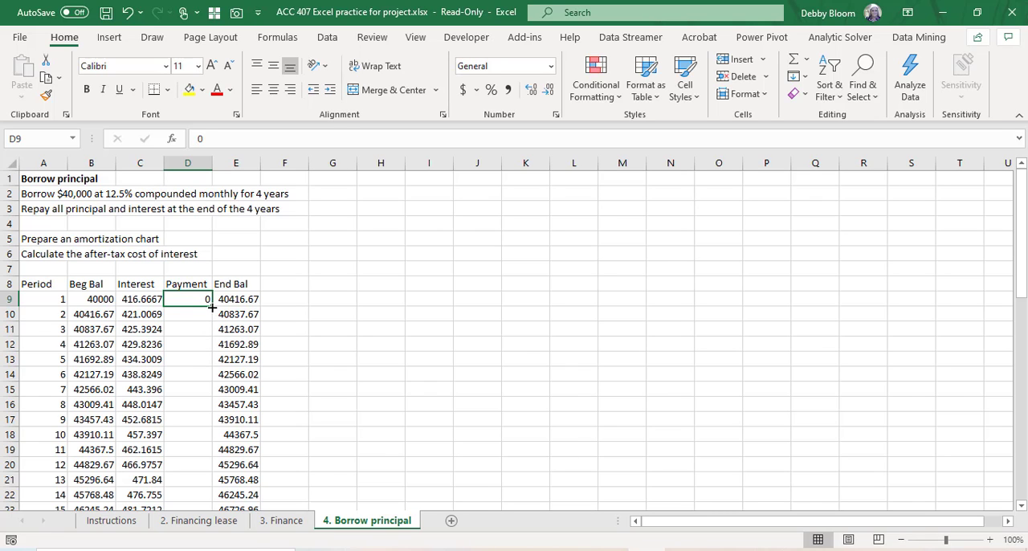
double_click(211, 306)
Step: Examine the period 48 ending balance in E56 against the period 1 beginning balance in B9
scroll(294, 313, down, 3)
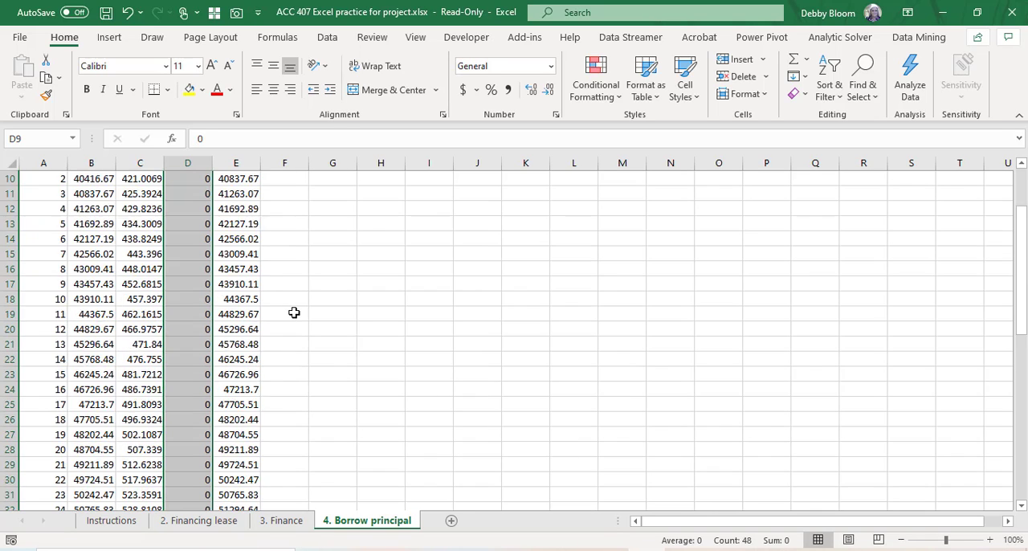
scroll(294, 313, down, 9)
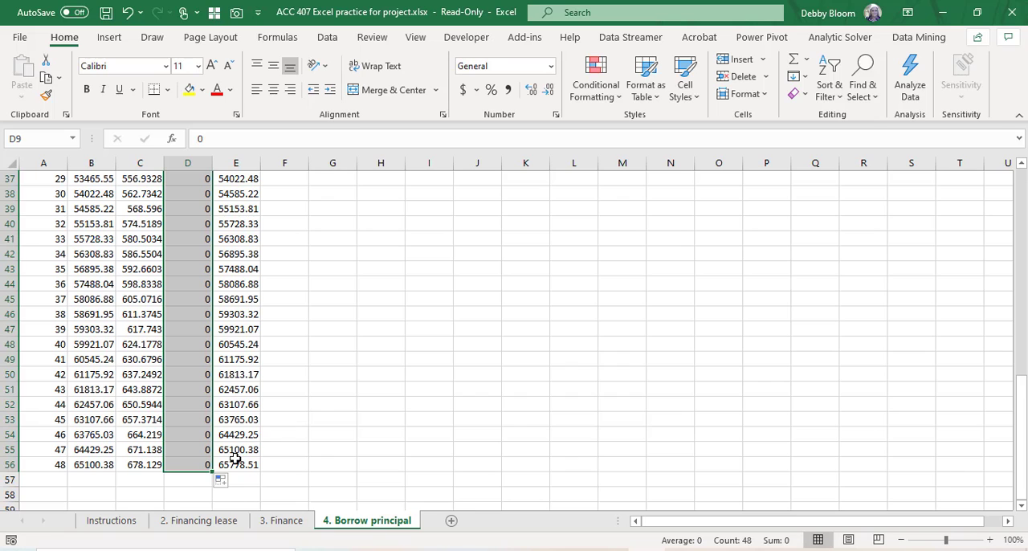
click(235, 465)
scroll(270, 428, up, 12)
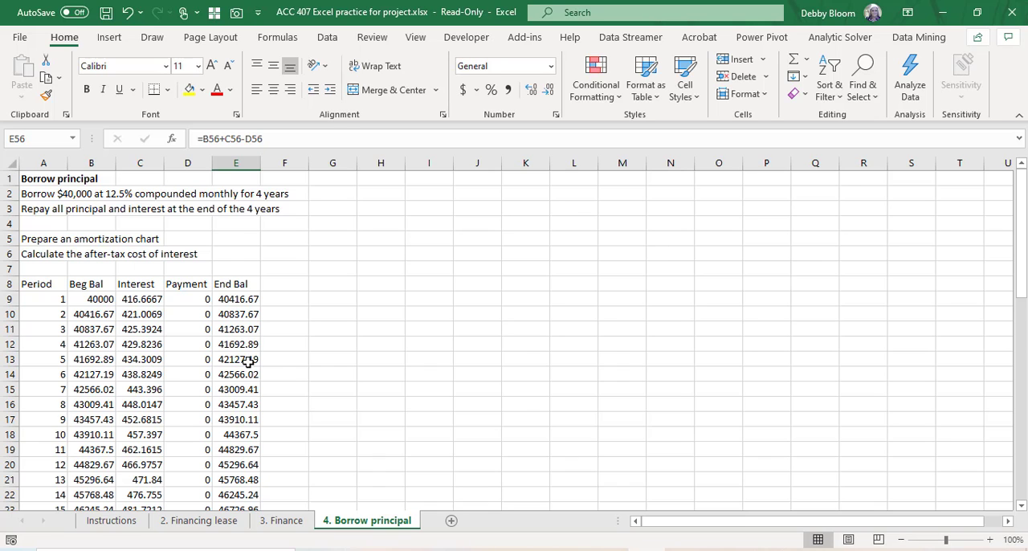
scroll(247, 362, down, 12)
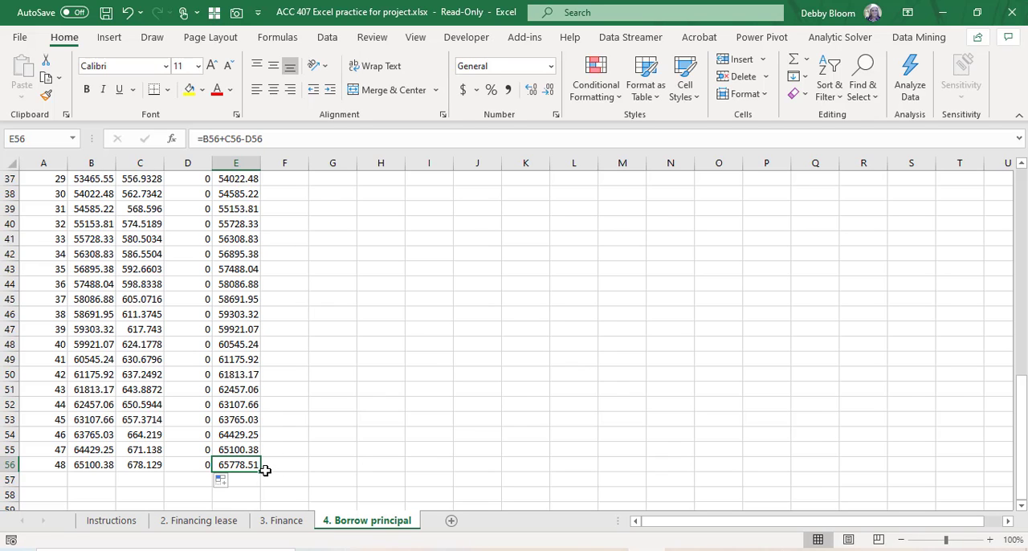
scroll(196, 350, up, 12)
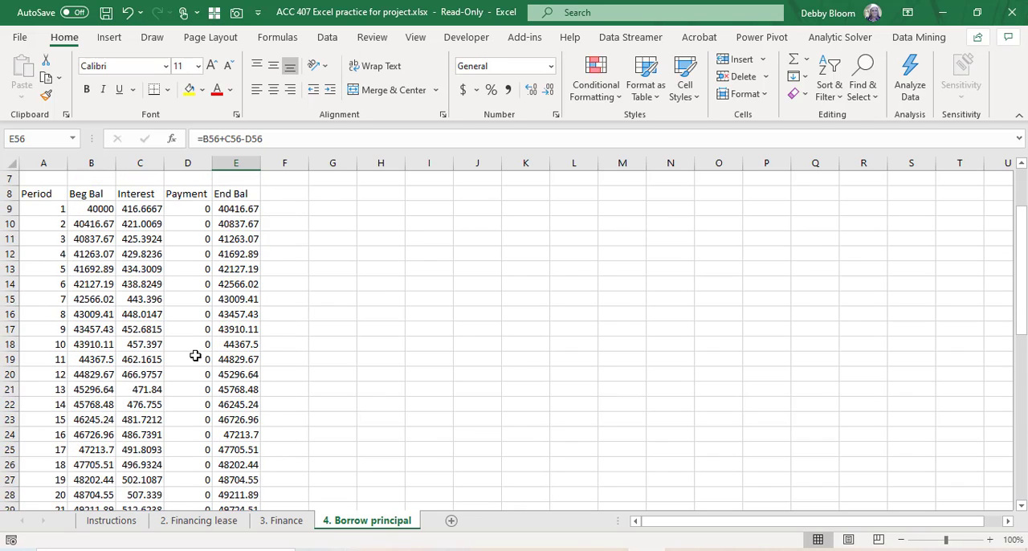
click(85, 298)
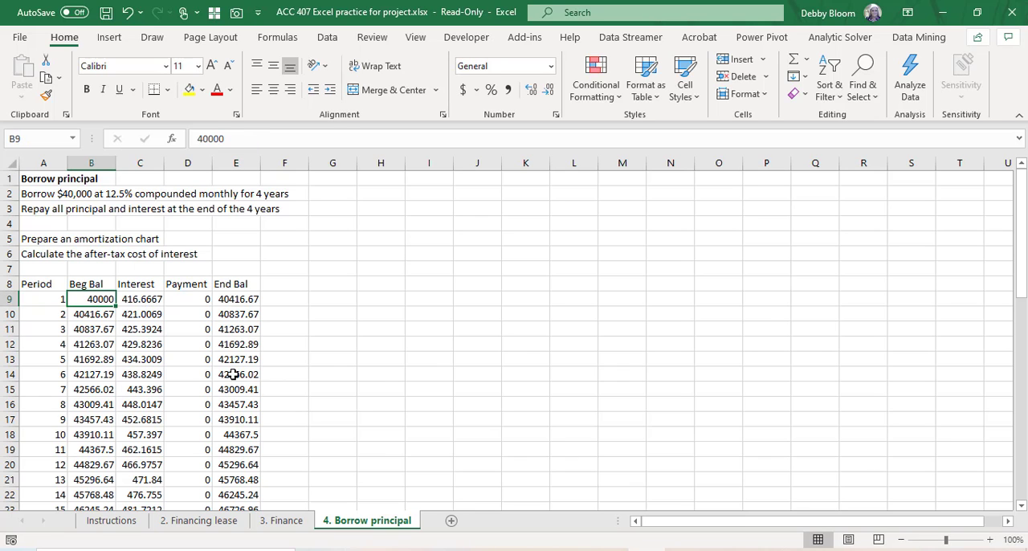
scroll(233, 375, down, 3)
scroll(233, 375, down, 10)
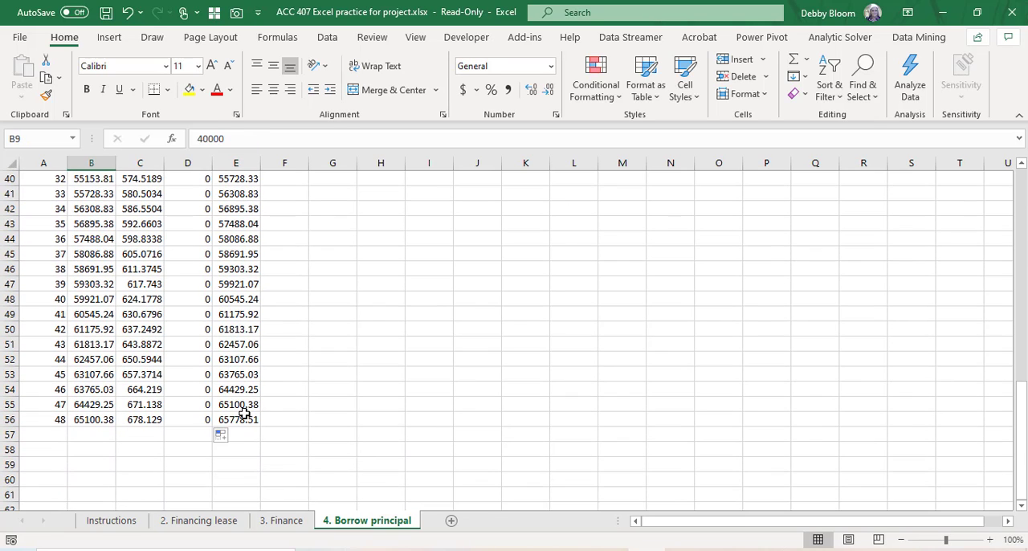
click(243, 420)
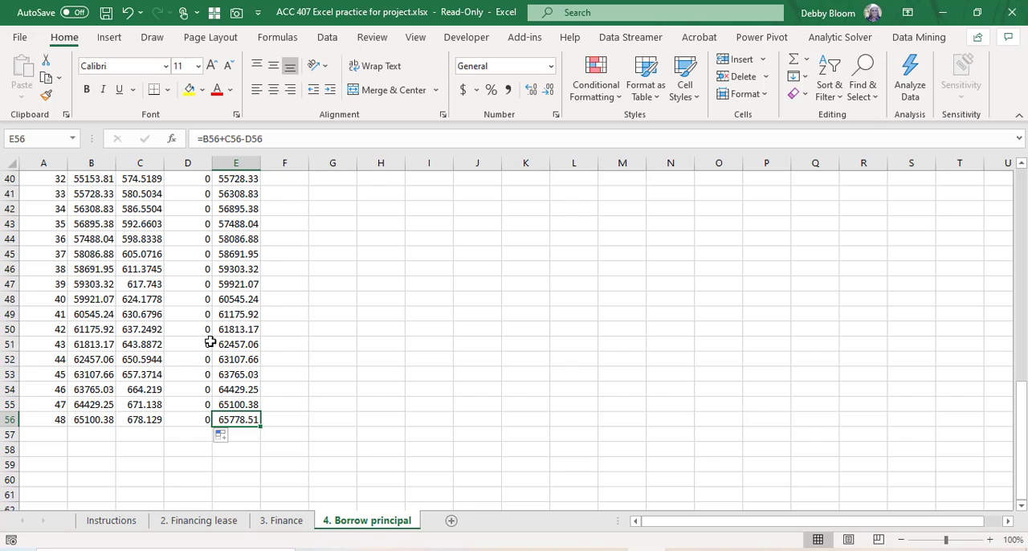
Step: Widen column F beside the End Bal column
scroll(247, 349, up, 13)
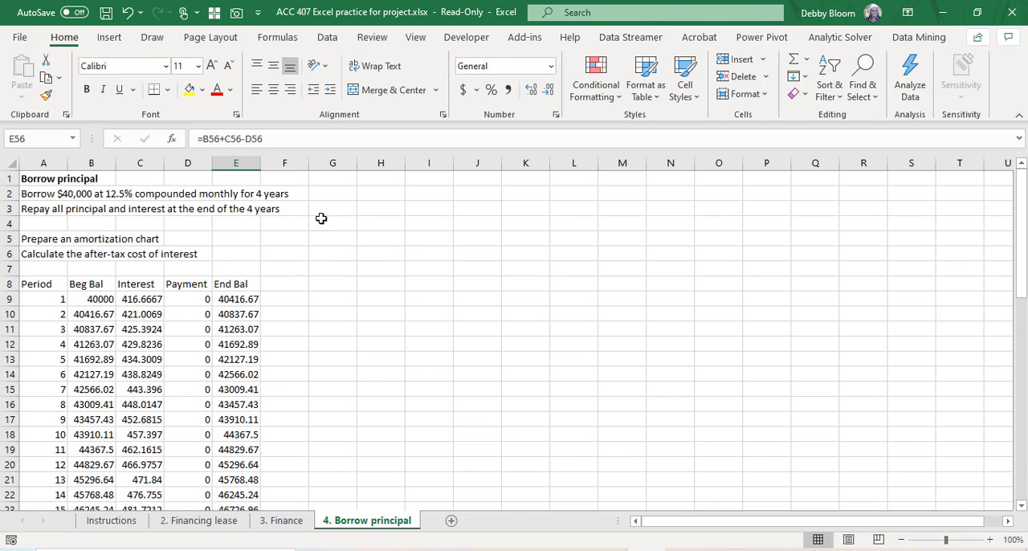
drag(310, 162, 394, 171)
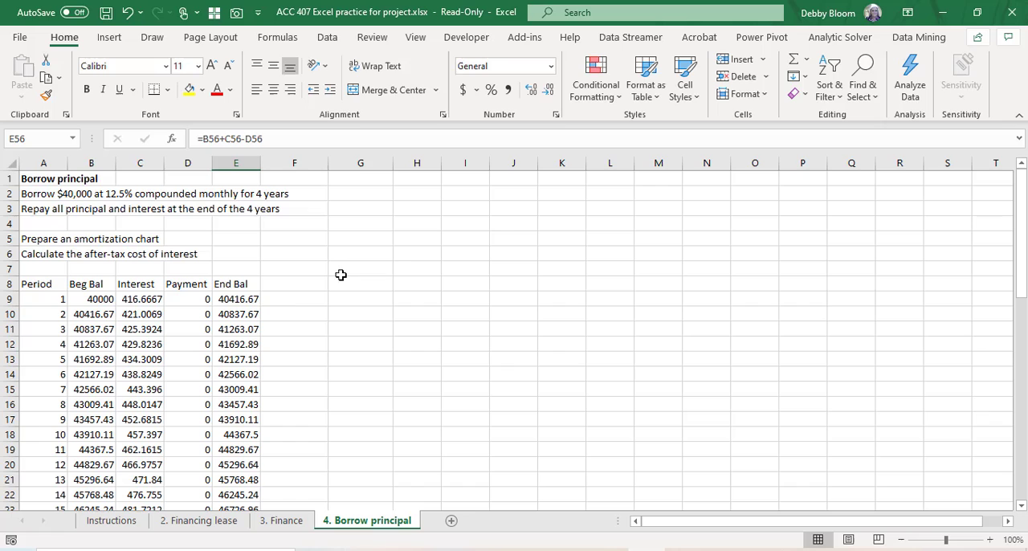
Step: Add the column headings Yearly Interest in F8 and After Tax in G8
click(290, 285)
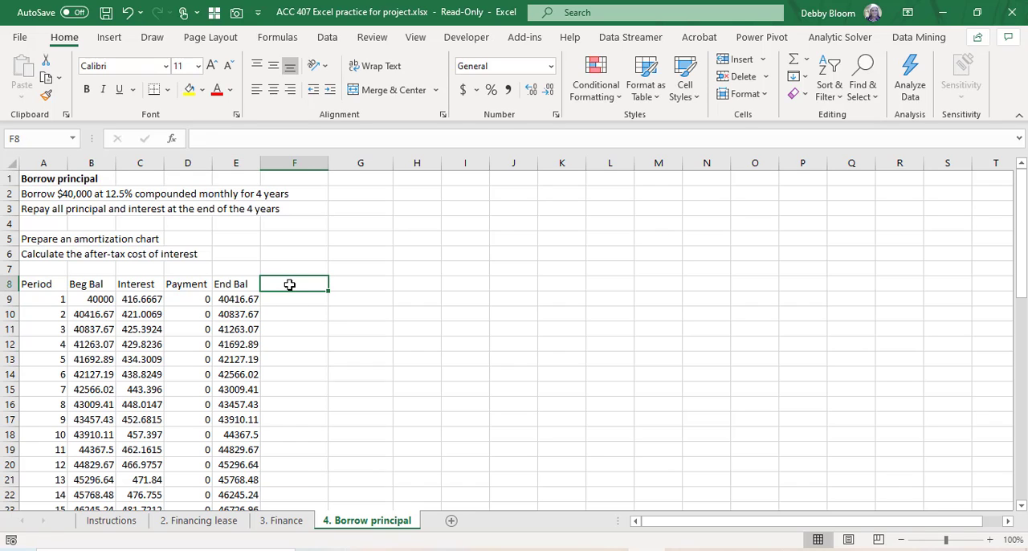
text(Year)
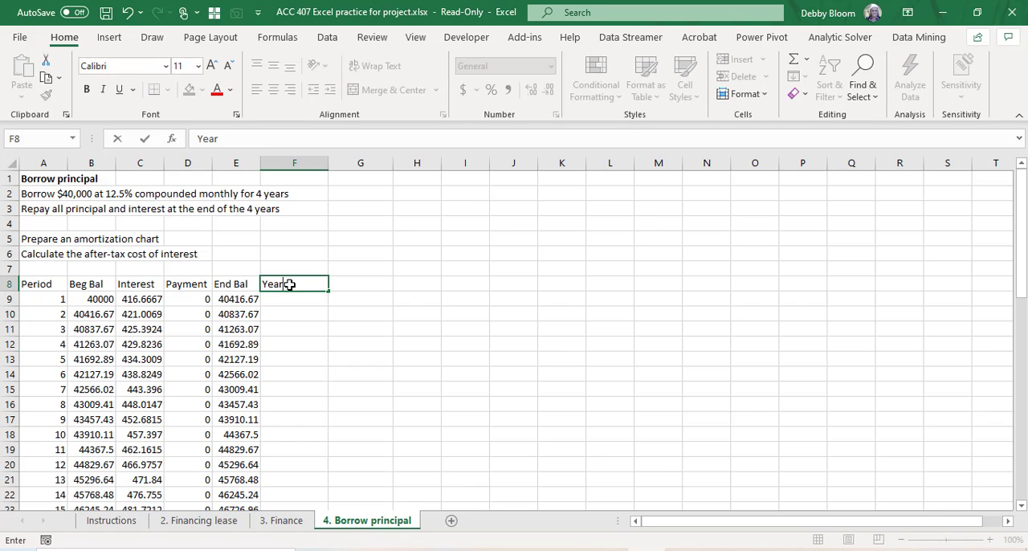
text(ly Interest)
key(Tab)
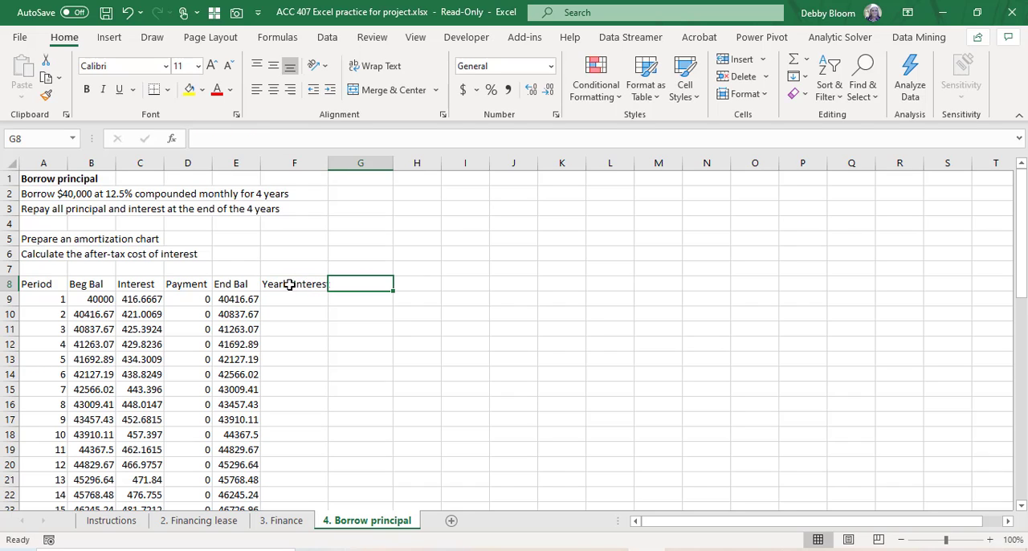
text(After)
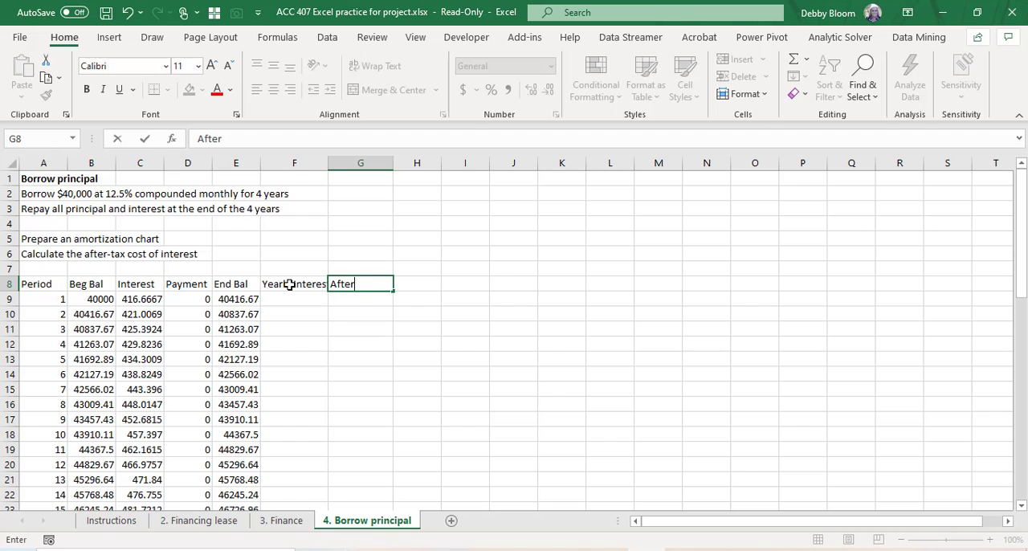
text( Tax)
key(Return)
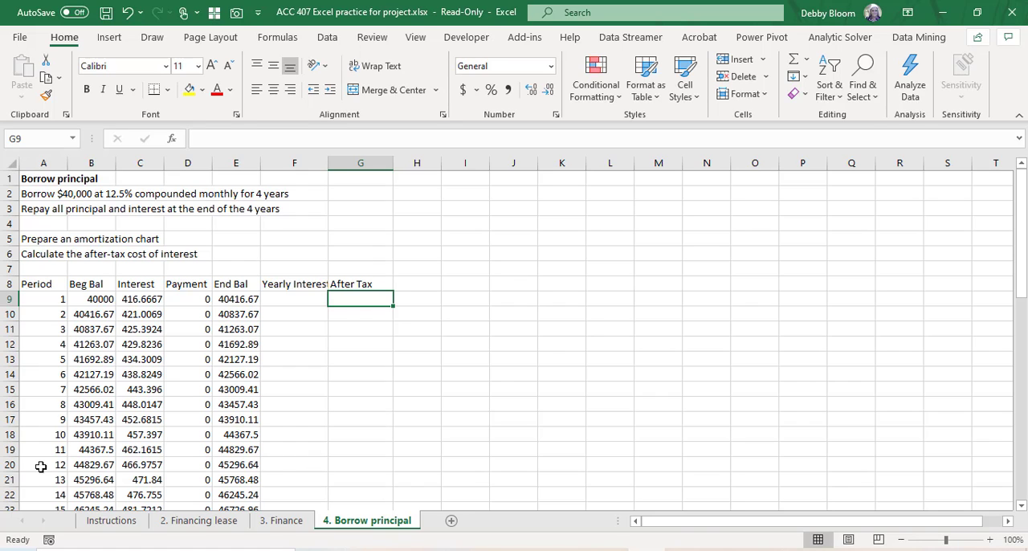
Step: Total the first year's interest in F20, on the period 12 row, with =SUM(C9:C20)
click(8, 464)
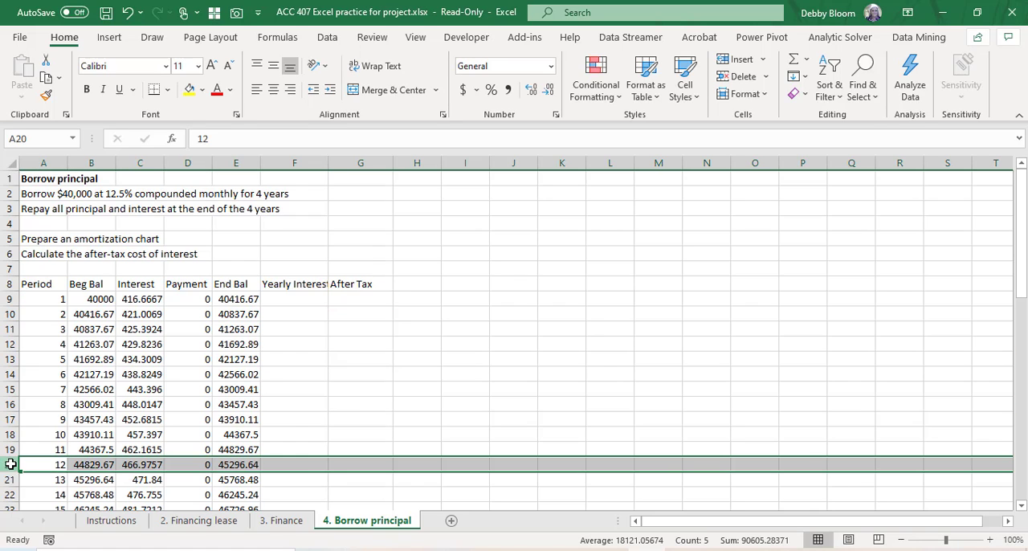
click(303, 465)
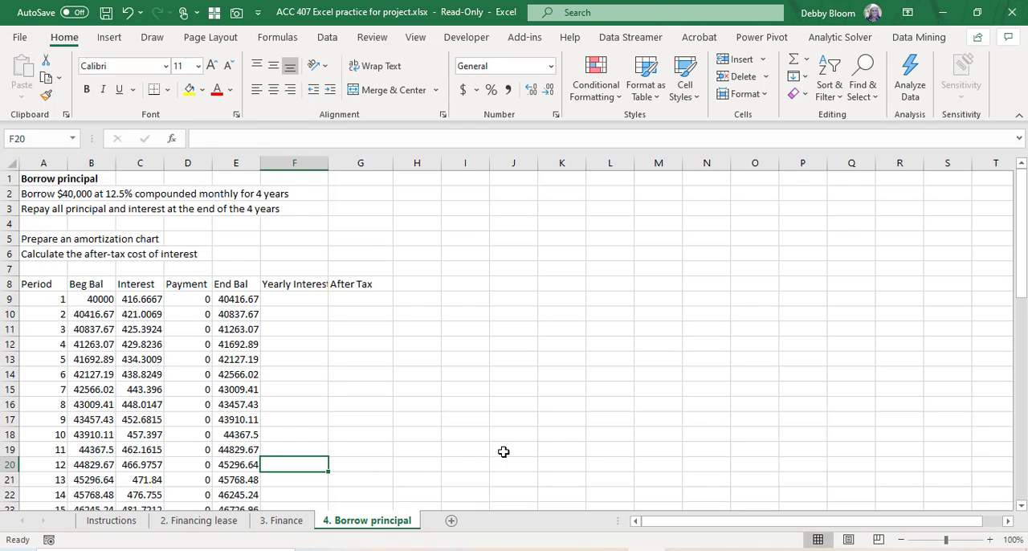
text(=sum)
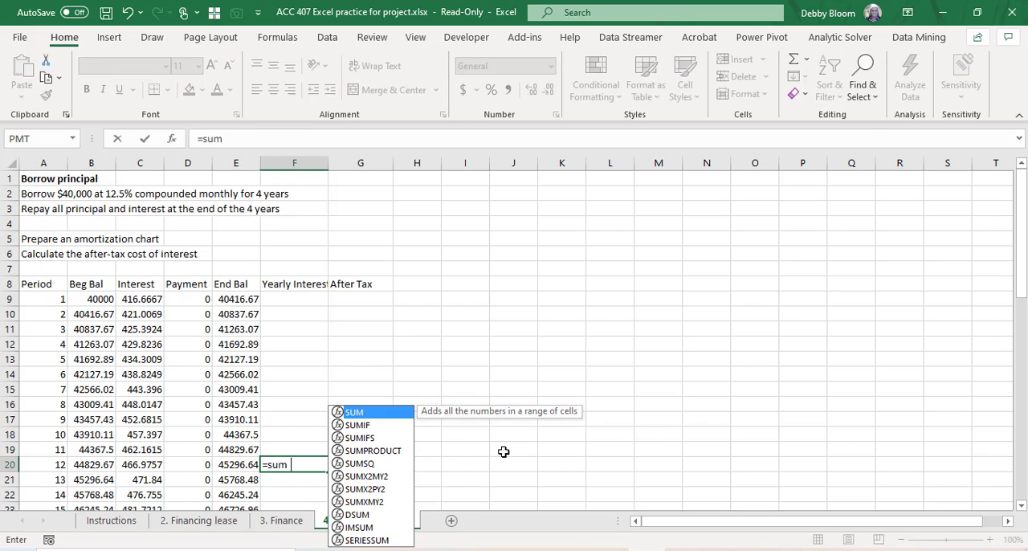
text(()
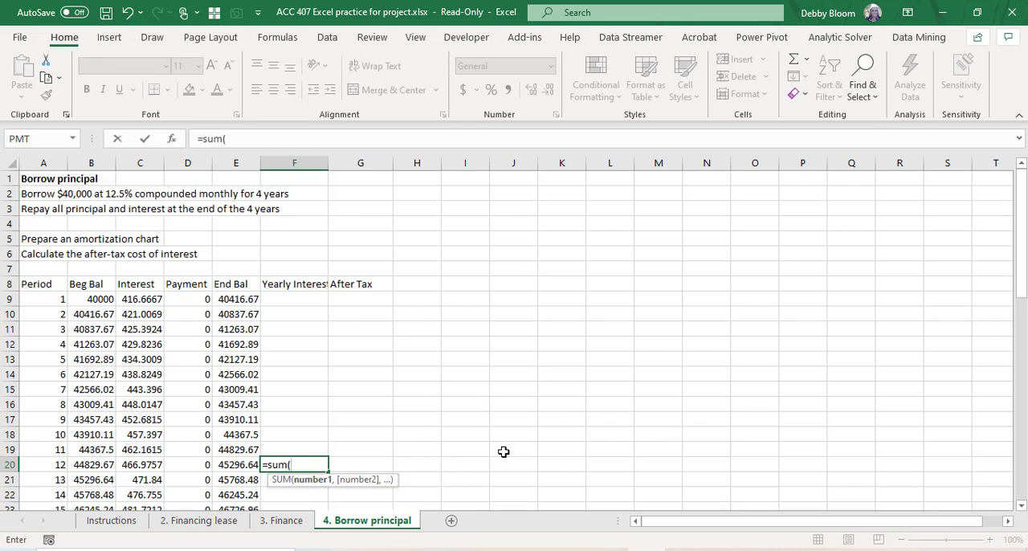
click(137, 302)
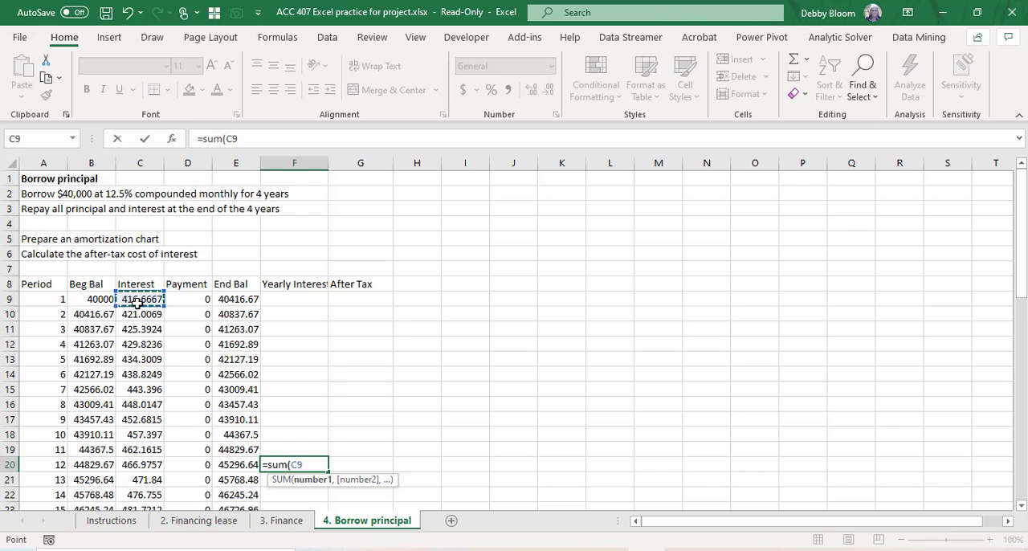
drag(137, 301, 143, 461)
text())
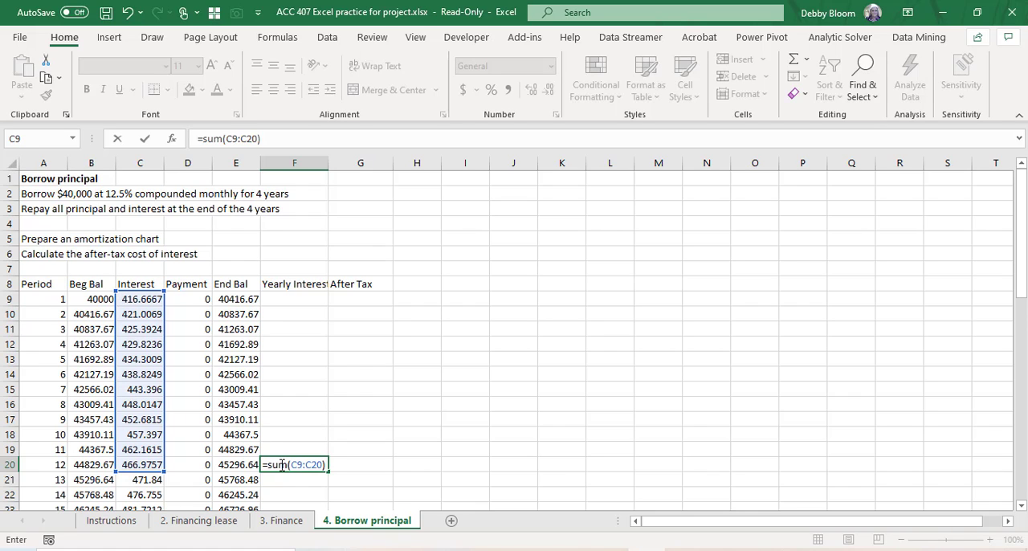
key(Return)
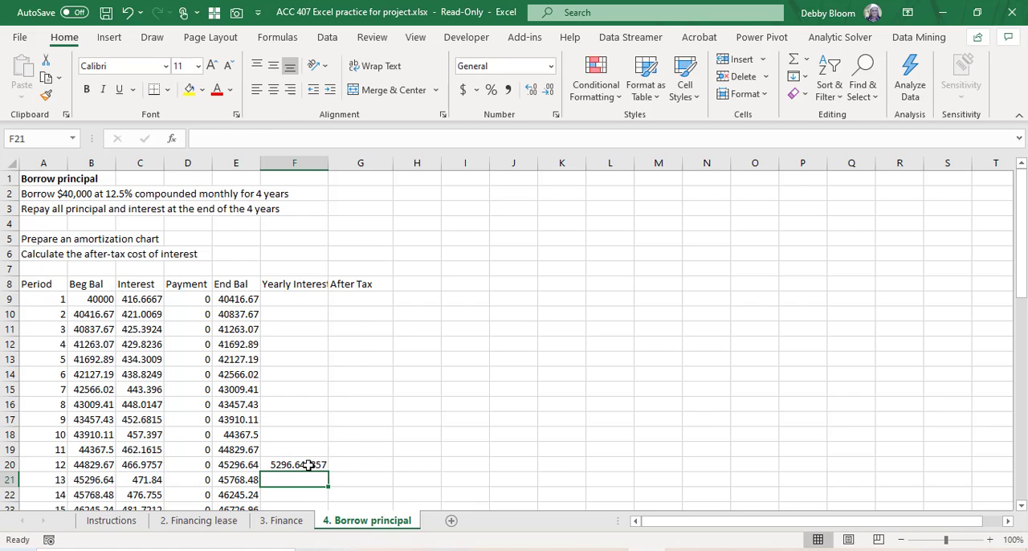
Step: Copy the yearly interest formula from F20 to F32, F44 and F56, the rows for periods 24, 36 and 48
click(308, 465)
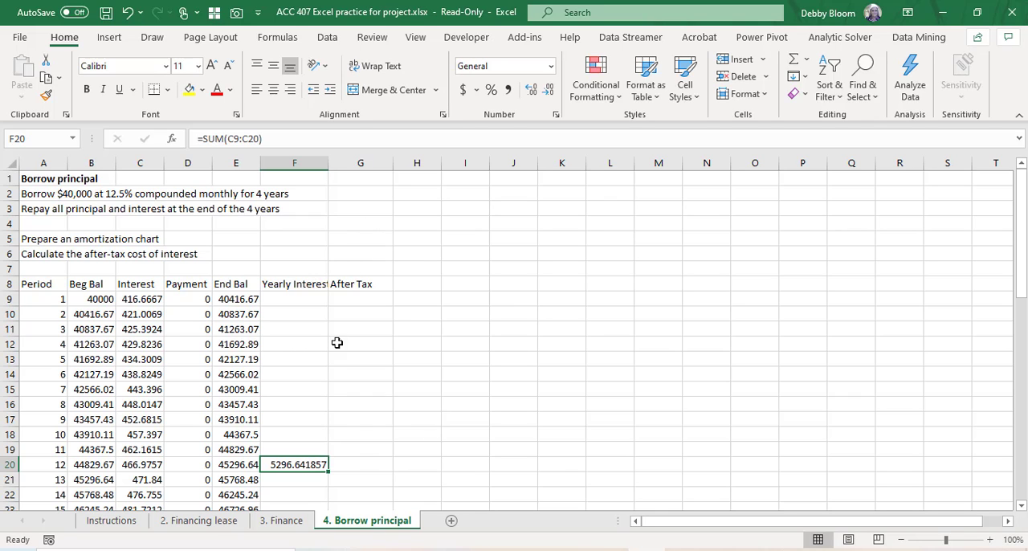
click(45, 81)
scroll(378, 299, down, 5)
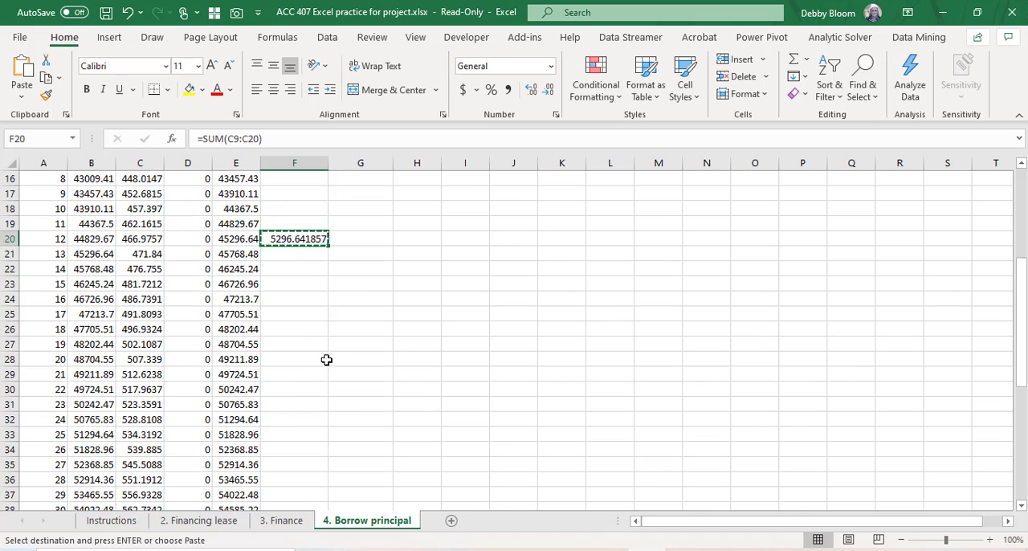
click(291, 415)
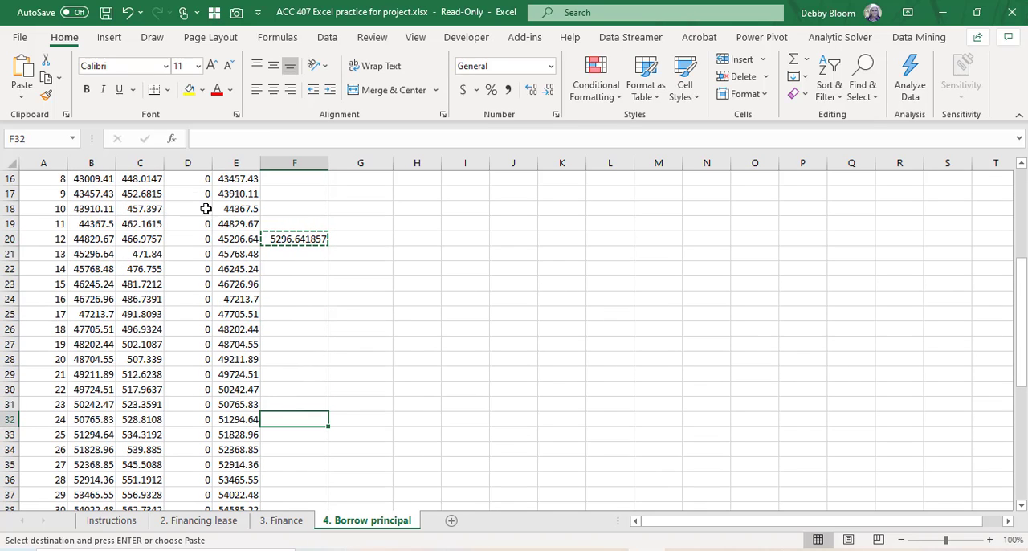
click(22, 72)
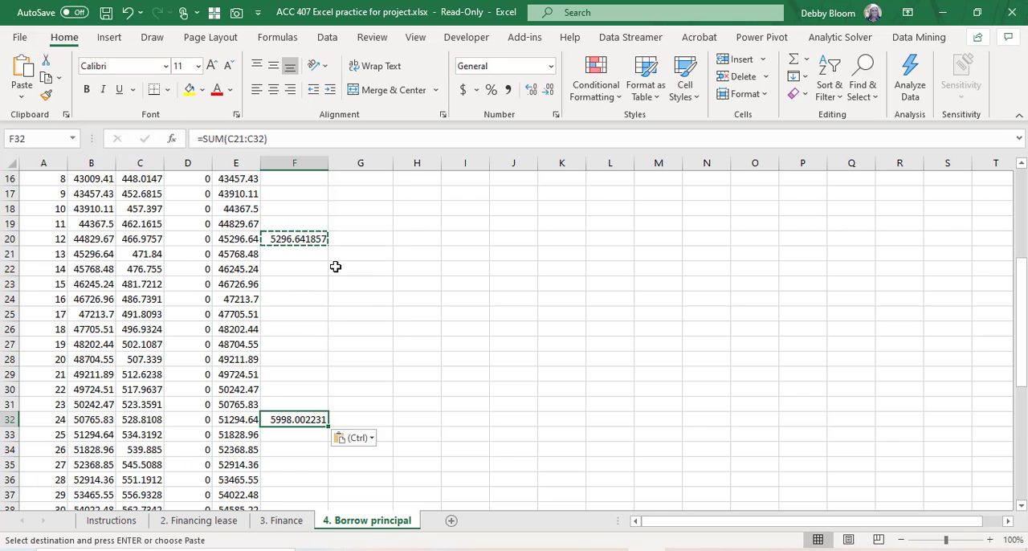
scroll(336, 266, down, 3)
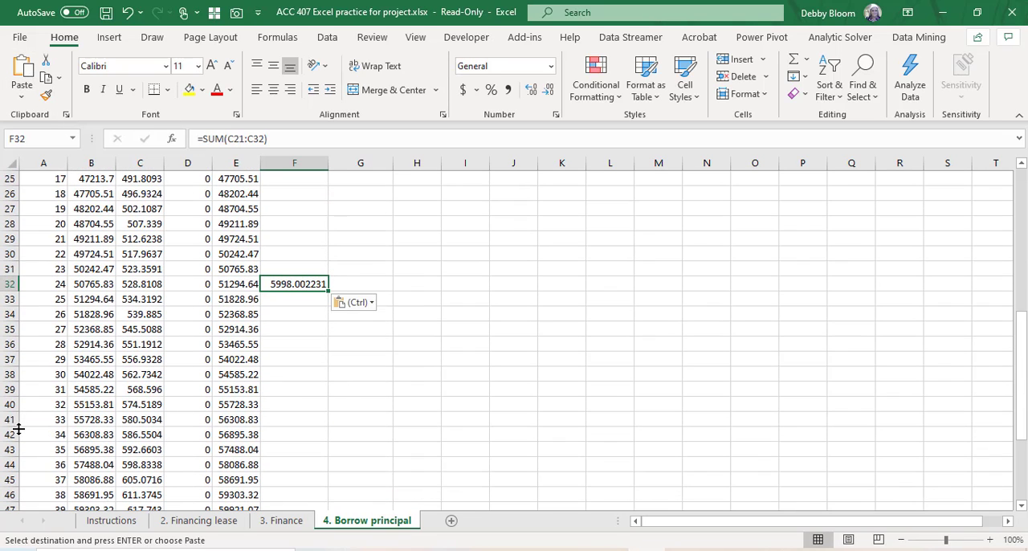
scroll(69, 468, down, 2)
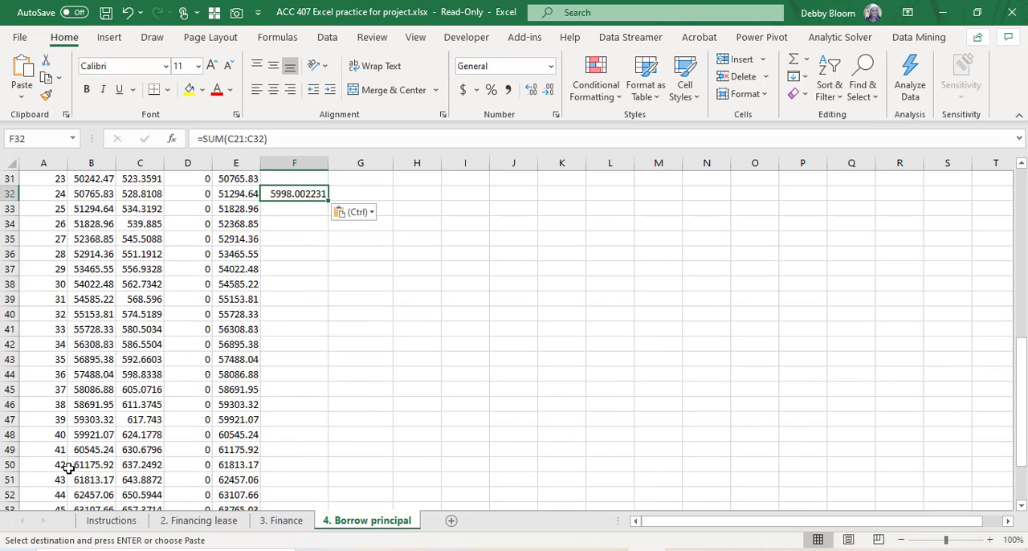
scroll(73, 423, up, 2)
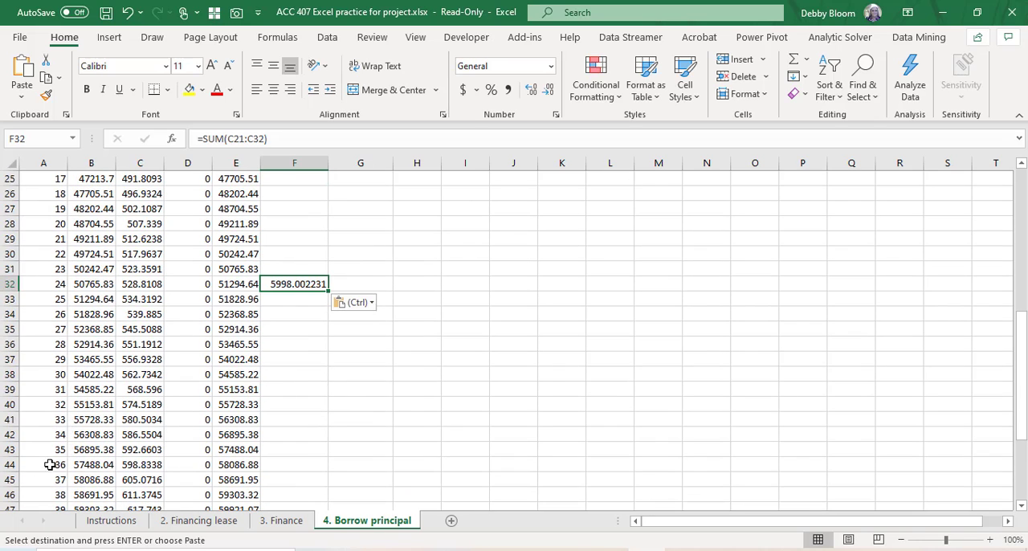
click(303, 460)
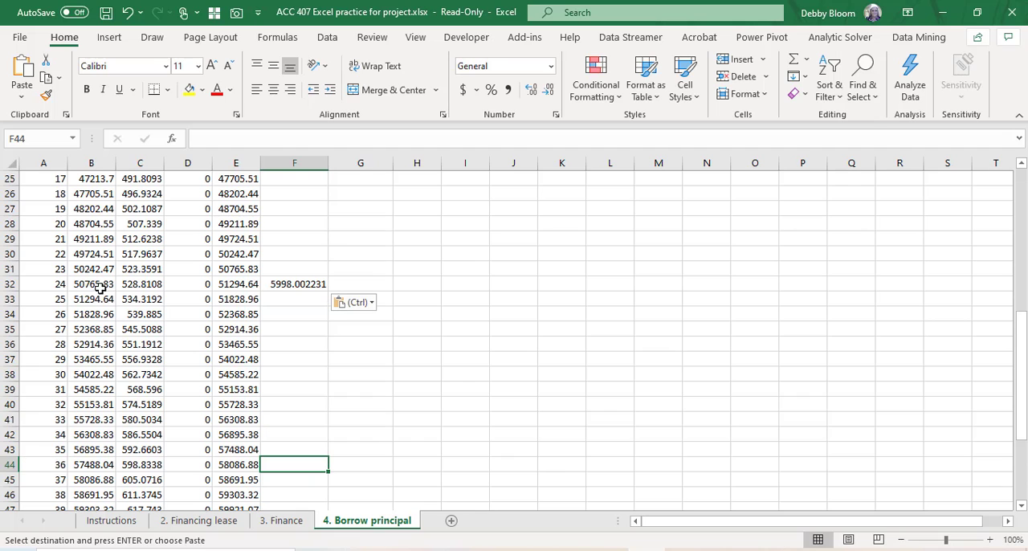
click(22, 68)
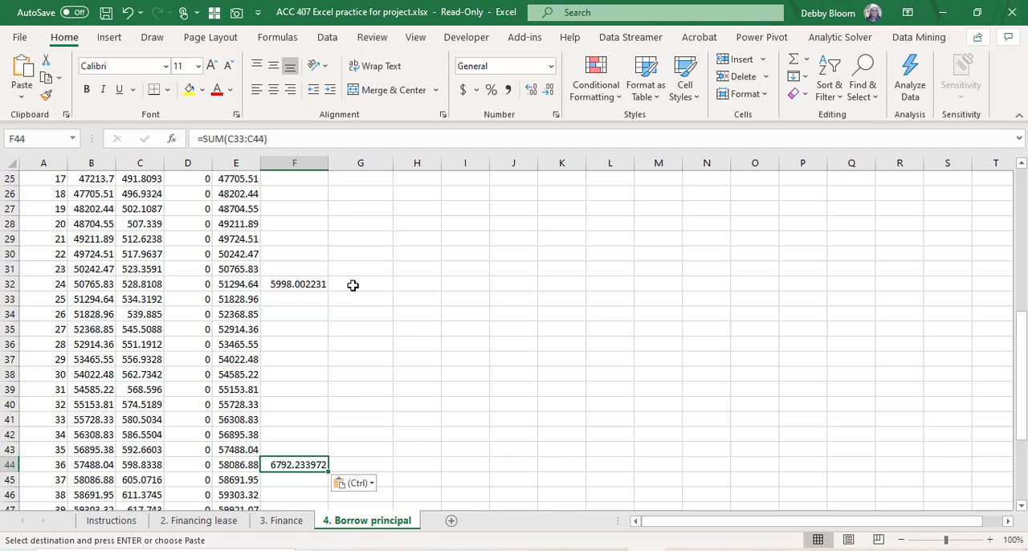
scroll(351, 282, down, 5)
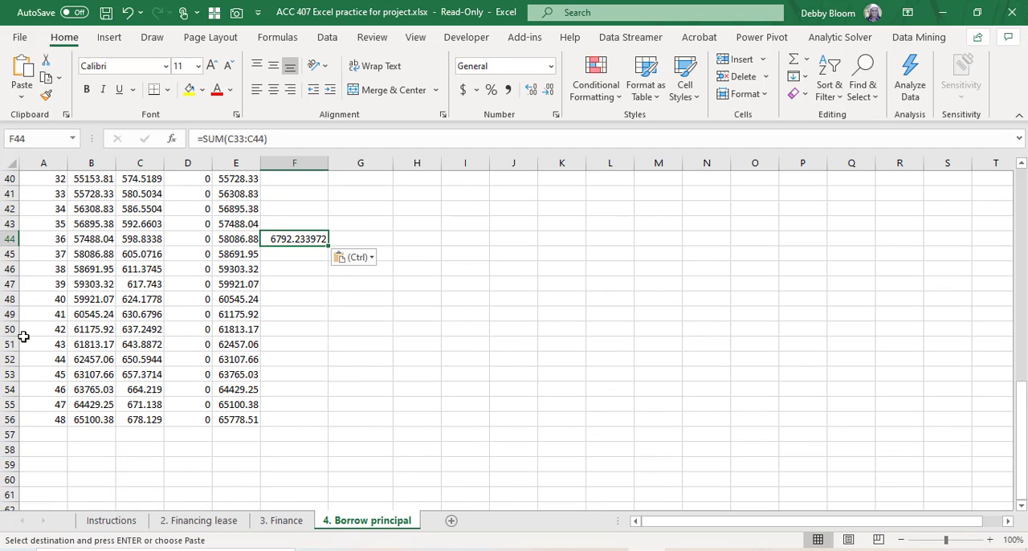
click(292, 414)
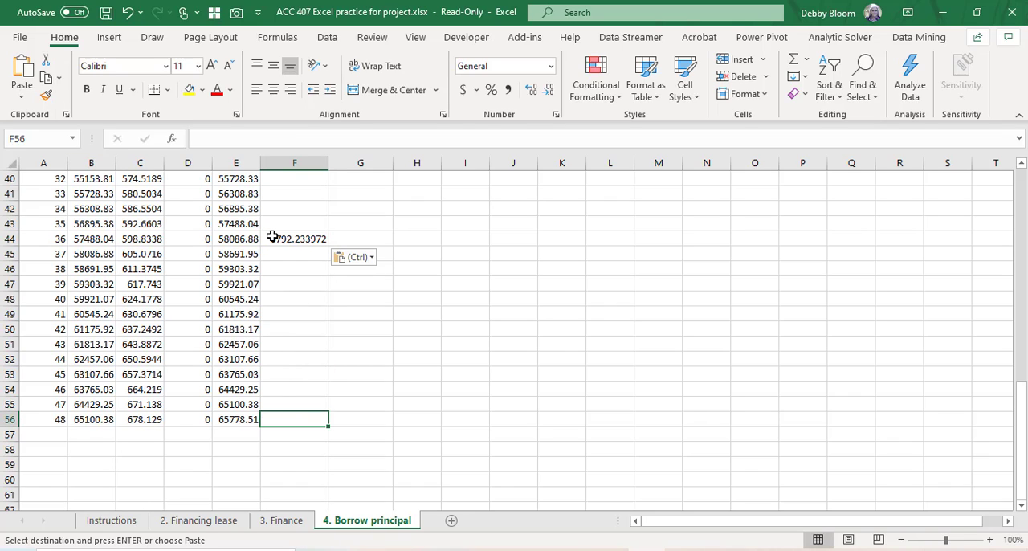
click(22, 68)
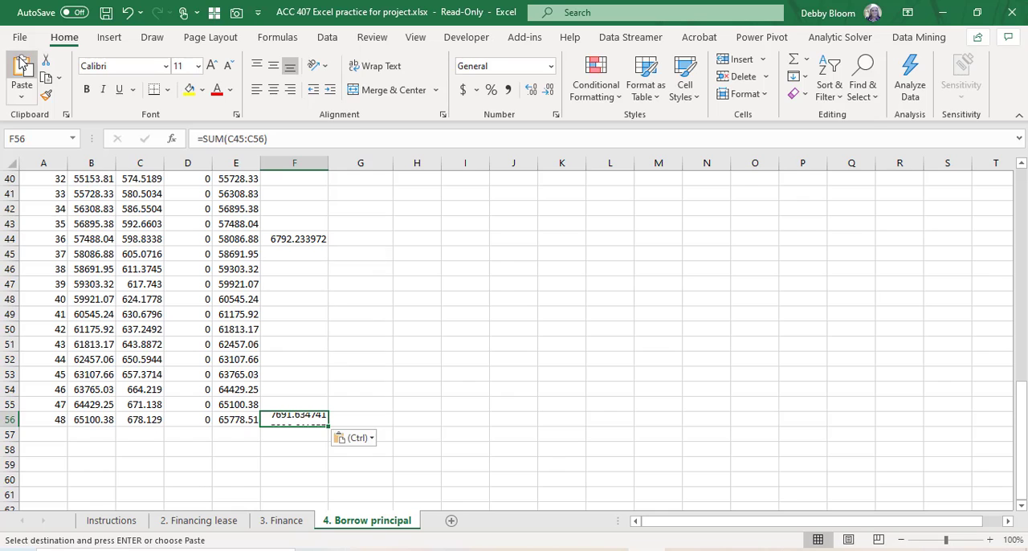
Step: Calculate the first year's after-tax interest in G20 with the formula =F20*80%
scroll(321, 319, up, 3)
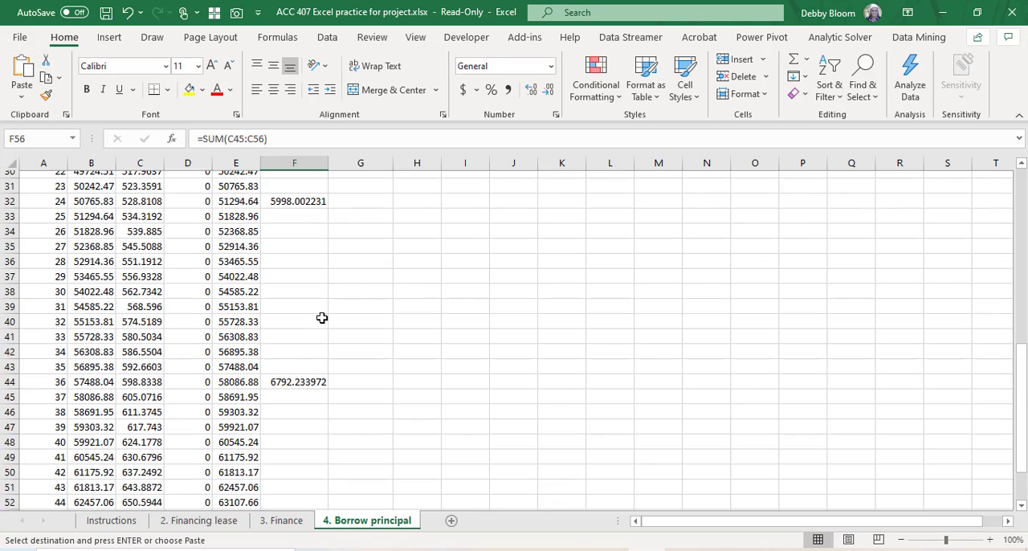
scroll(322, 319, up, 6)
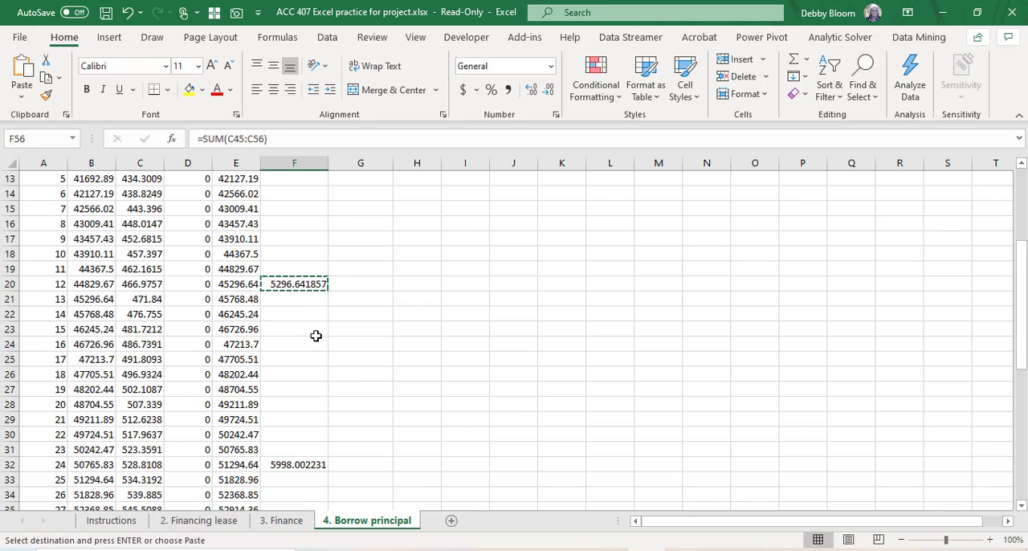
scroll(315, 336, up, 1)
scroll(351, 363, up, 2)
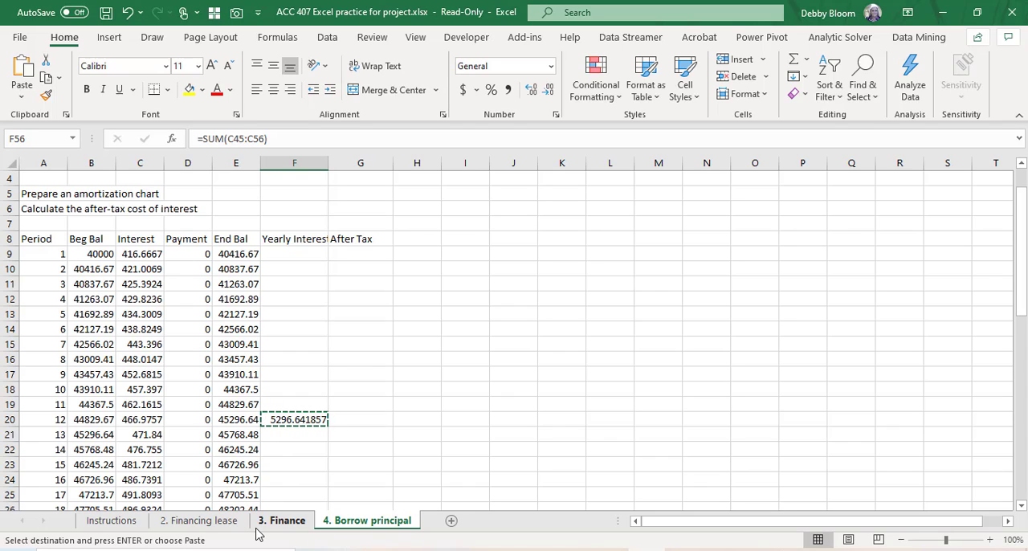
click(351, 418)
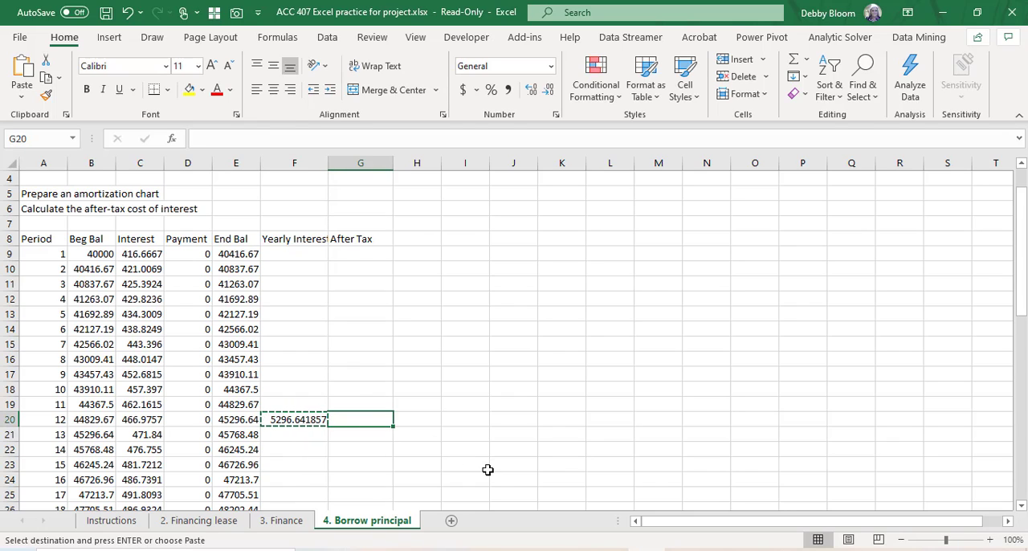
key(Escape)
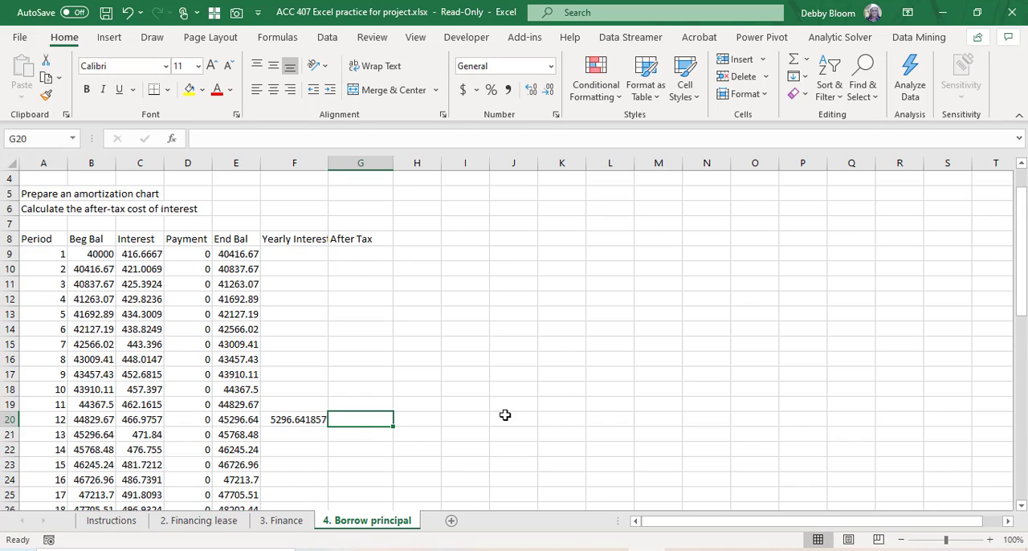
text(=)
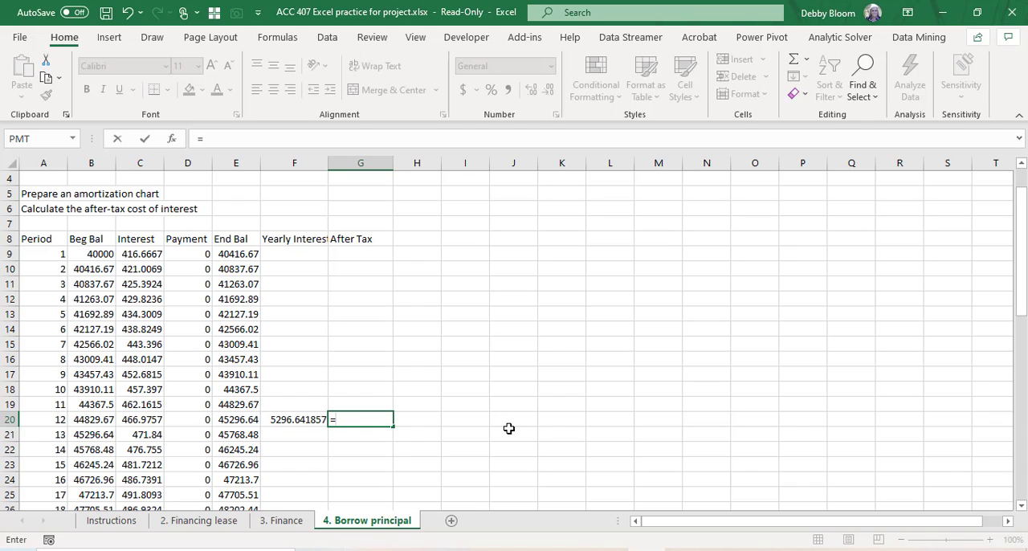
click(293, 418)
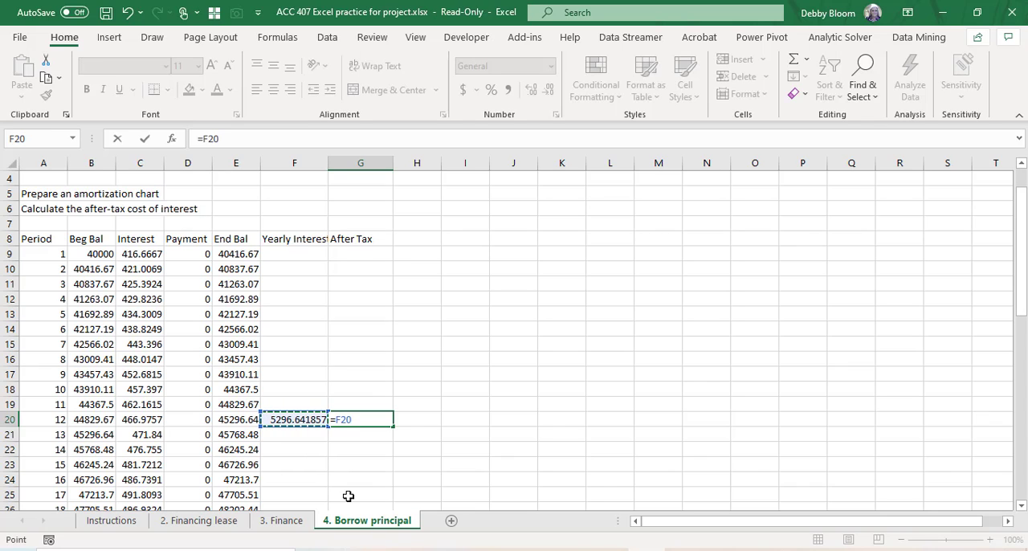
text(*)
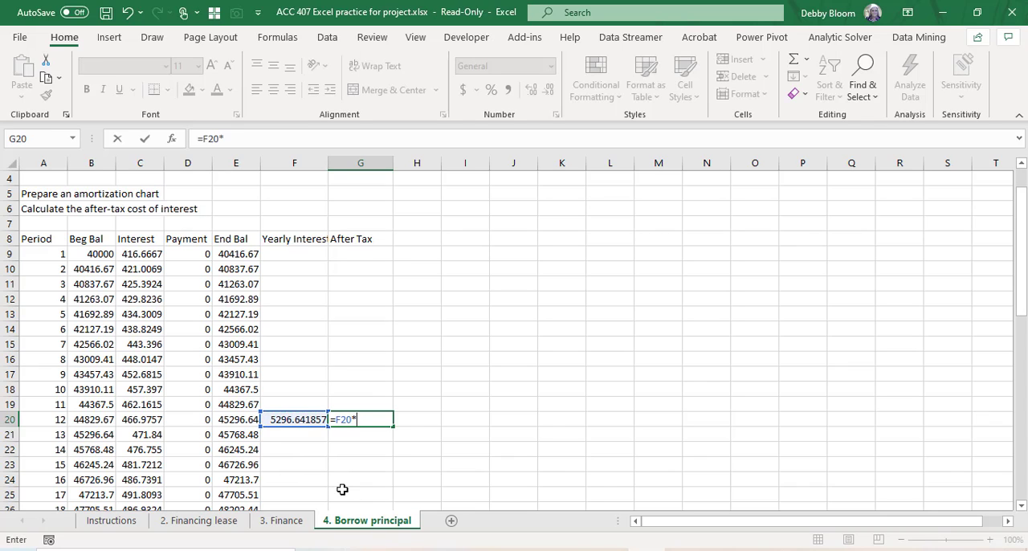
text(80%)
key(Return)
Step: Copy the after-tax interest formula from G20 to G32, G44 and G56, the rows for periods 24, 36 and 48
click(377, 418)
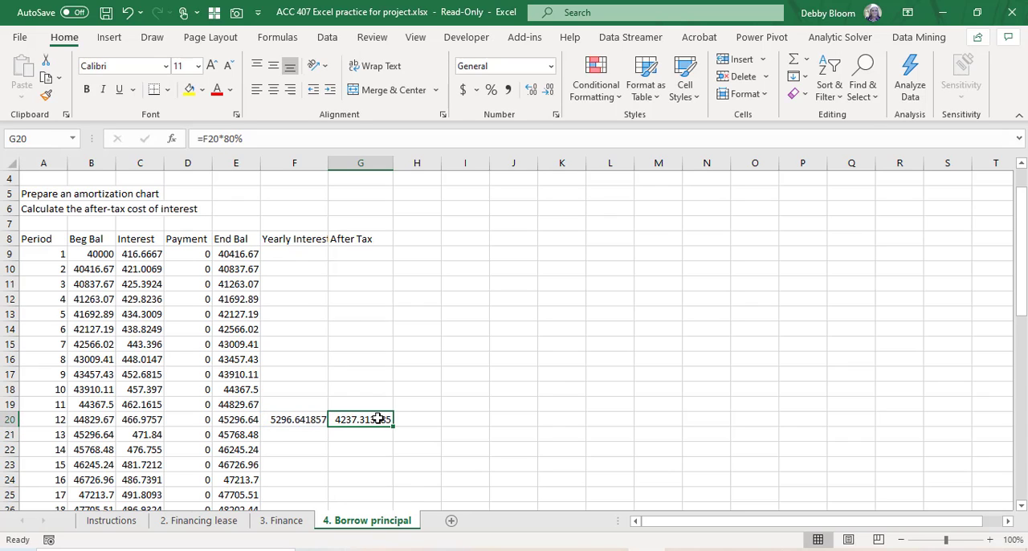
click(47, 76)
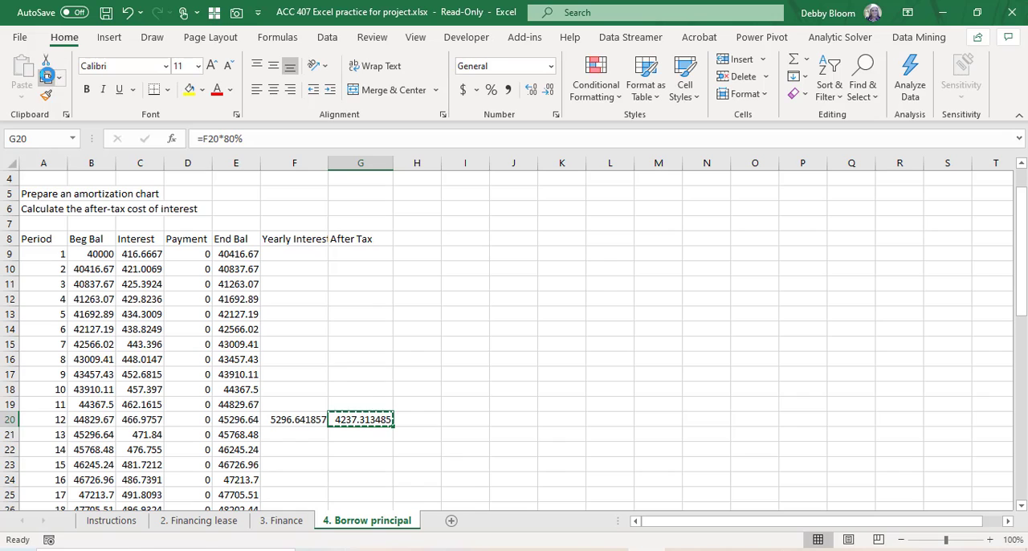
scroll(454, 339, down, 5)
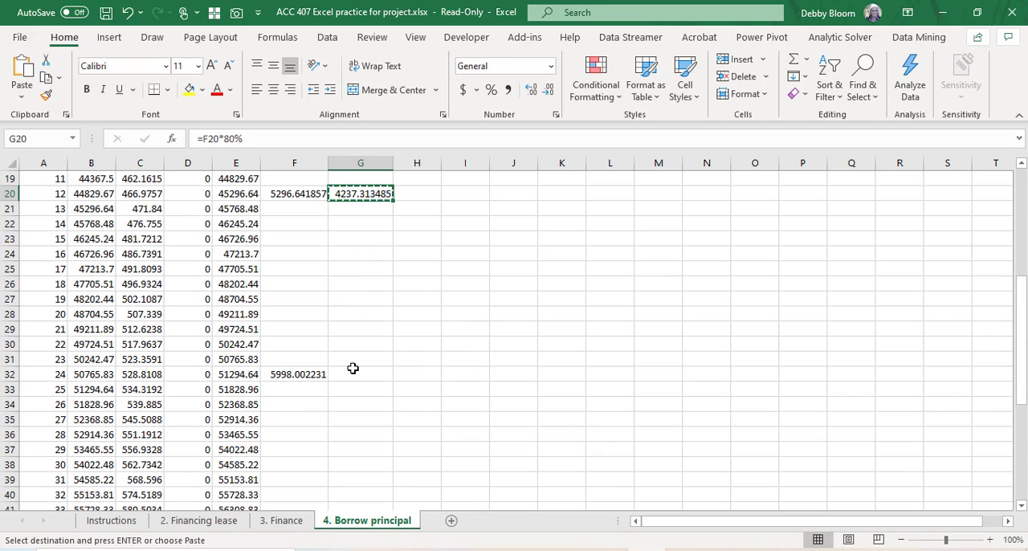
click(353, 371)
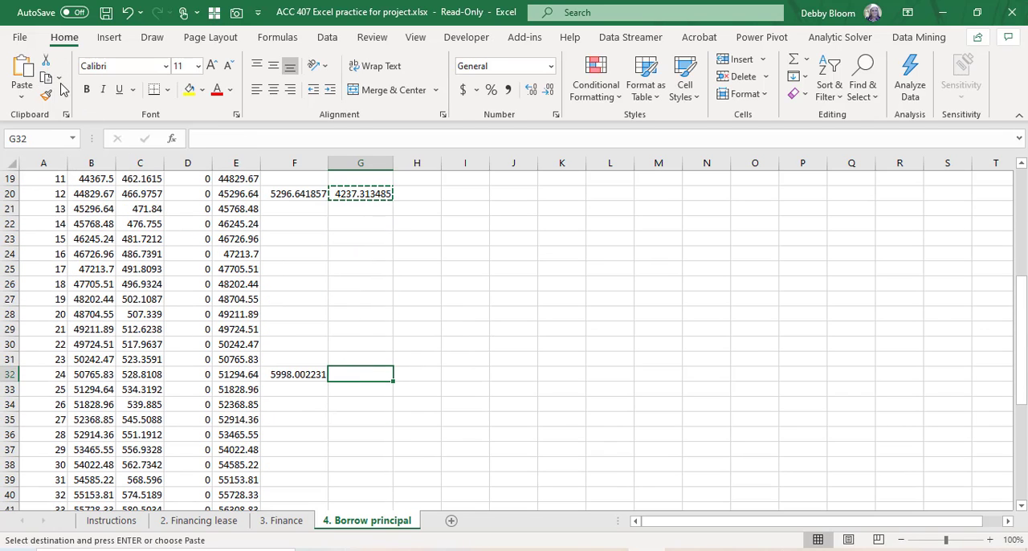
click(21, 71)
scroll(456, 336, down, 3)
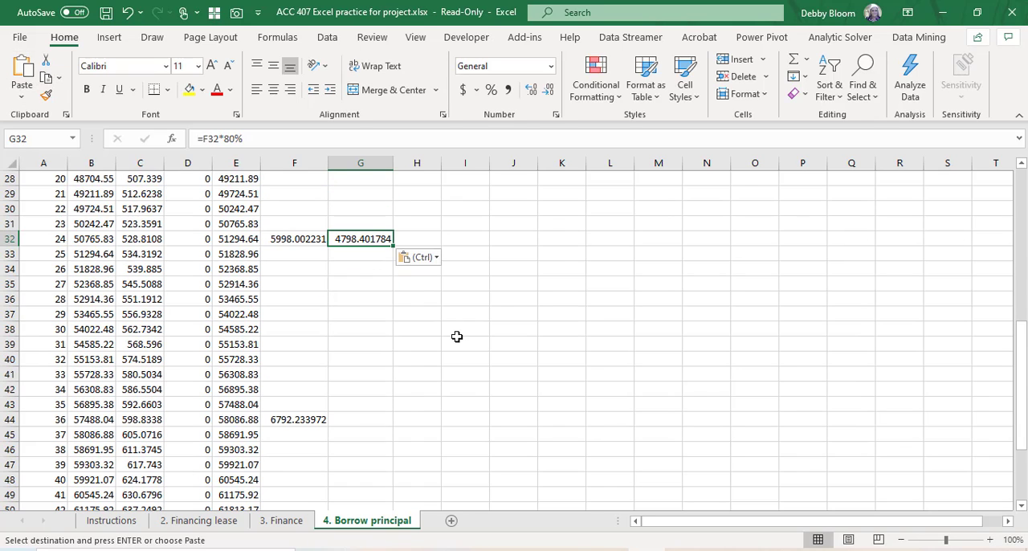
click(356, 419)
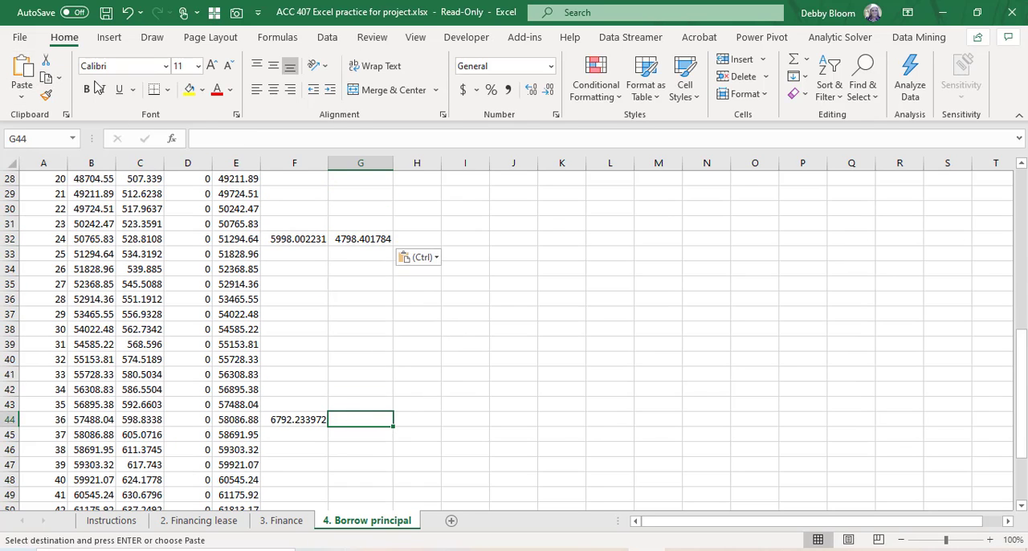
click(22, 71)
scroll(431, 271, down, 4)
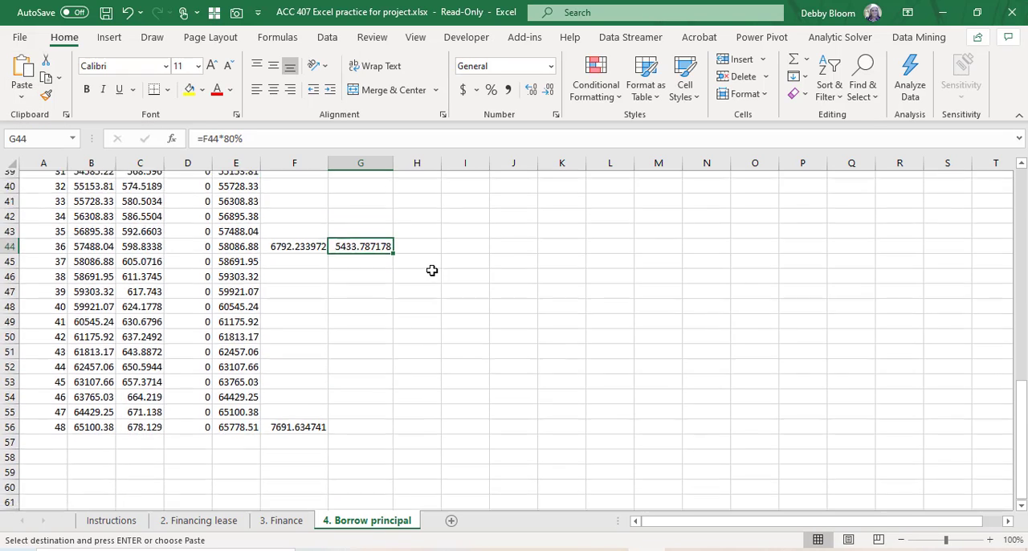
scroll(432, 271, down, 1)
click(347, 377)
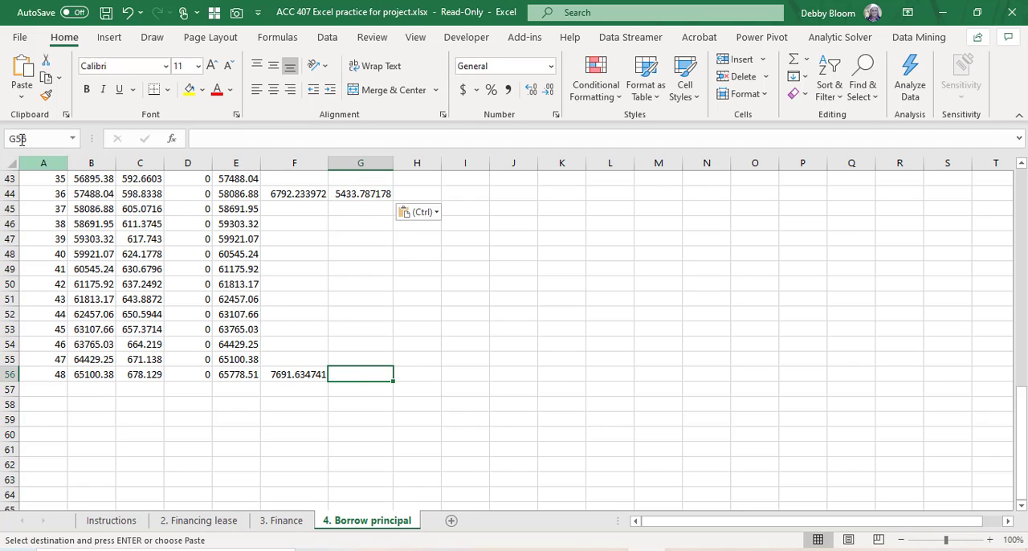
click(23, 69)
Step: Total the four years' after-tax interest in G57 with the formula =SUM(G20:G56)
click(372, 392)
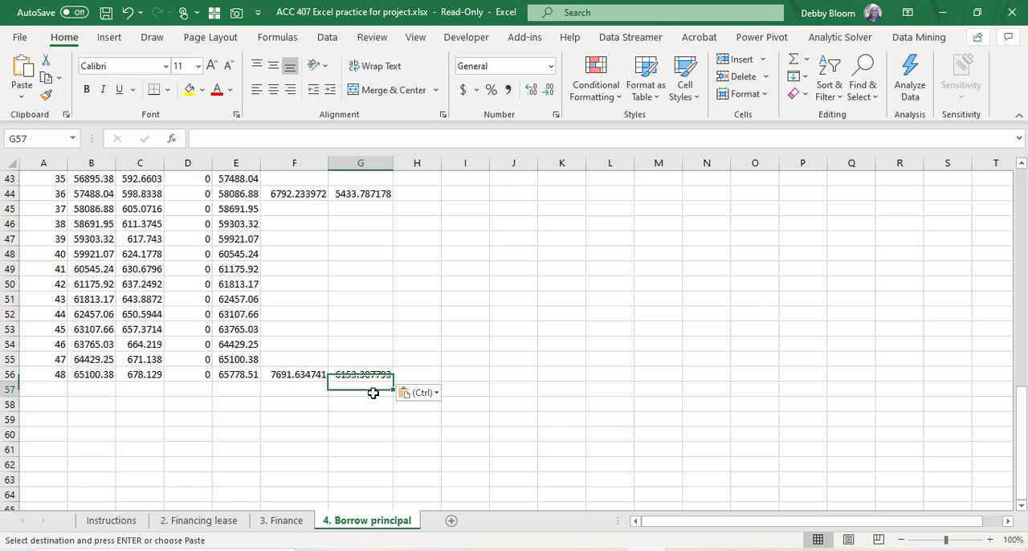
text(=sum()
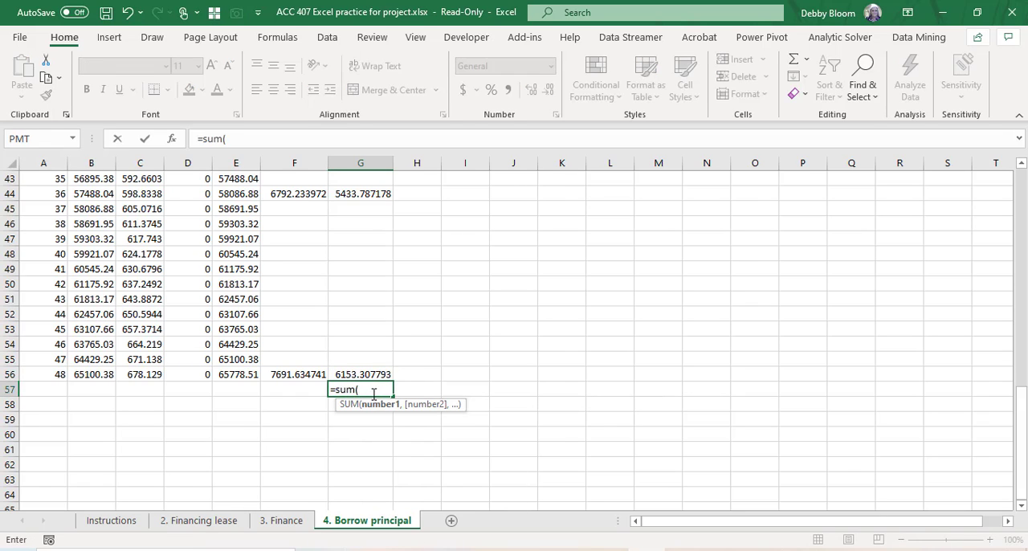
scroll(393, 378, up, 9)
scroll(390, 354, up, 4)
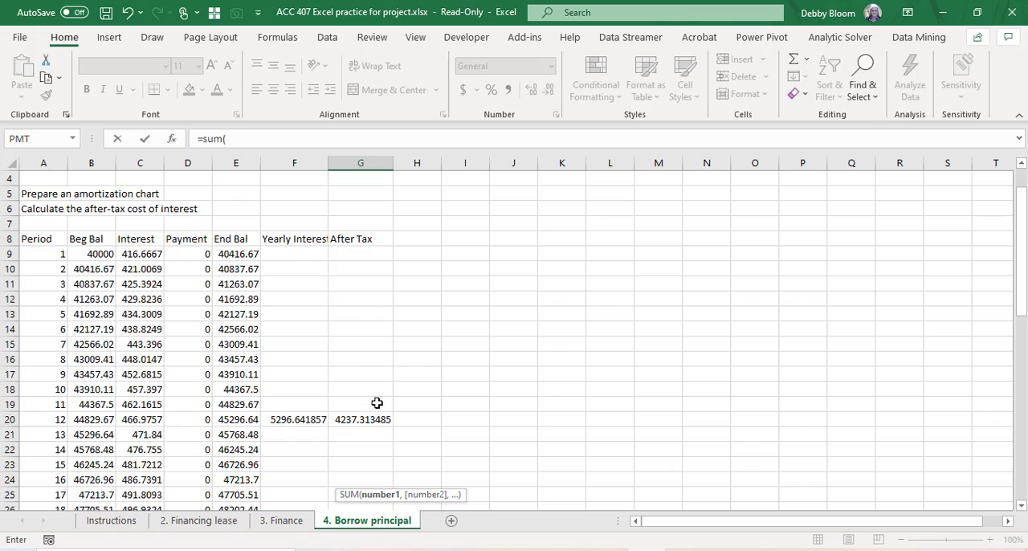
drag(362, 419, 378, 372)
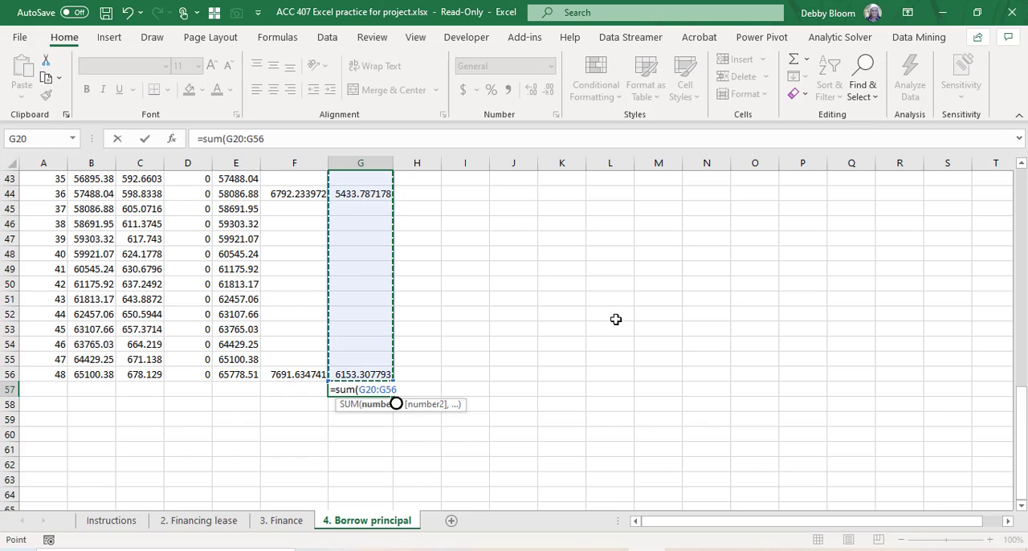
text())
key(Return)
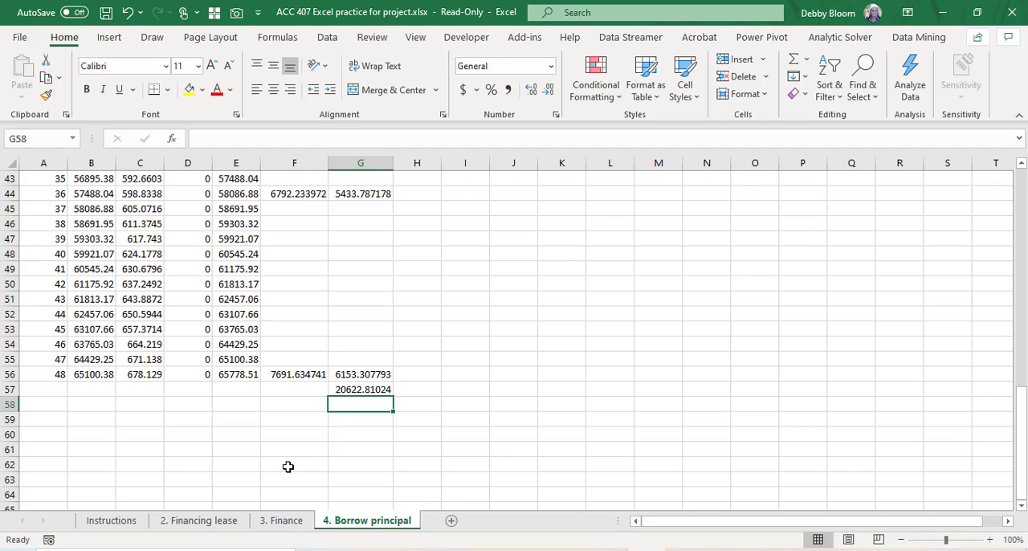
Step: Compare the after-tax interest totals on the Financing lease, Finance and Borrow principal sheets, and check the requirements on the Instructions sheet
click(214, 528)
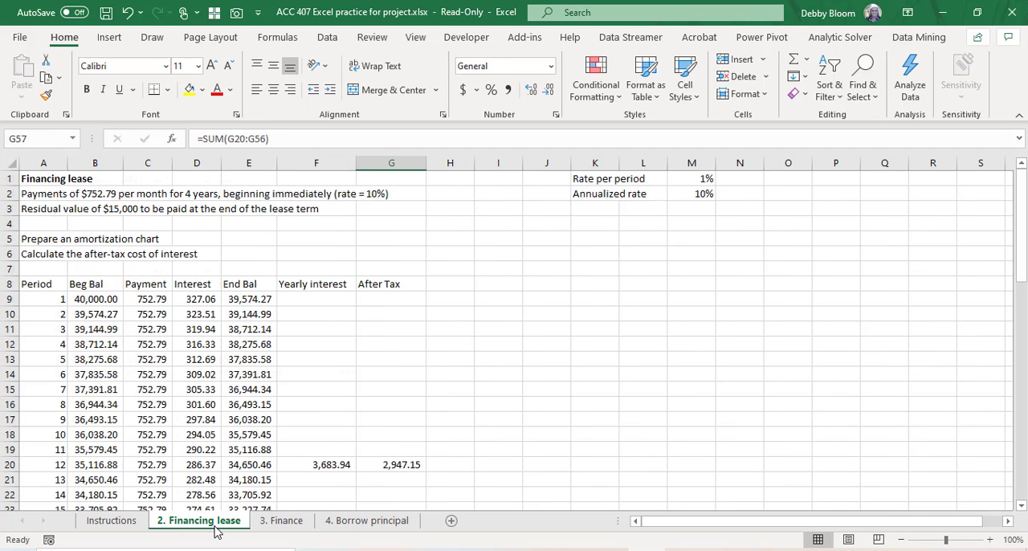
scroll(474, 395, down, 14)
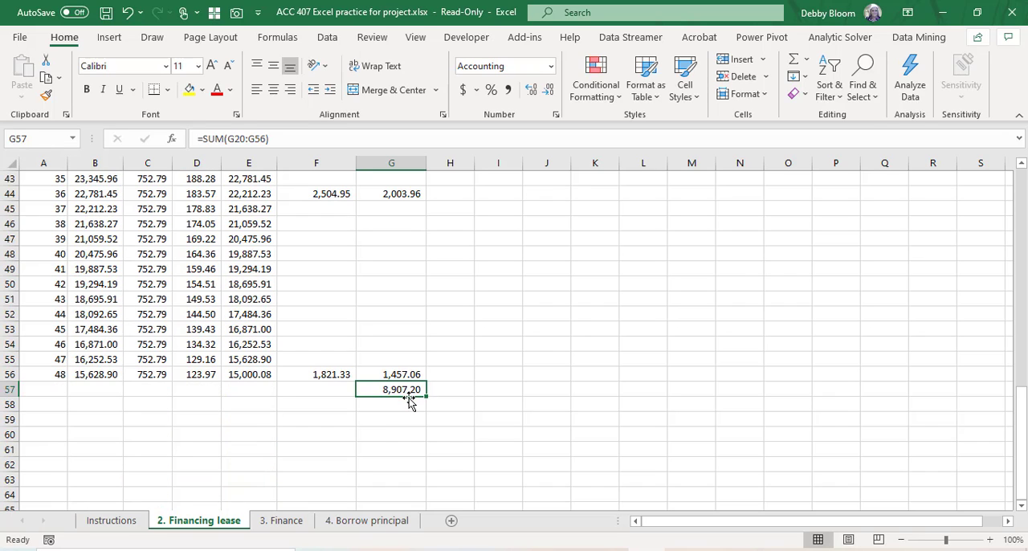
click(291, 523)
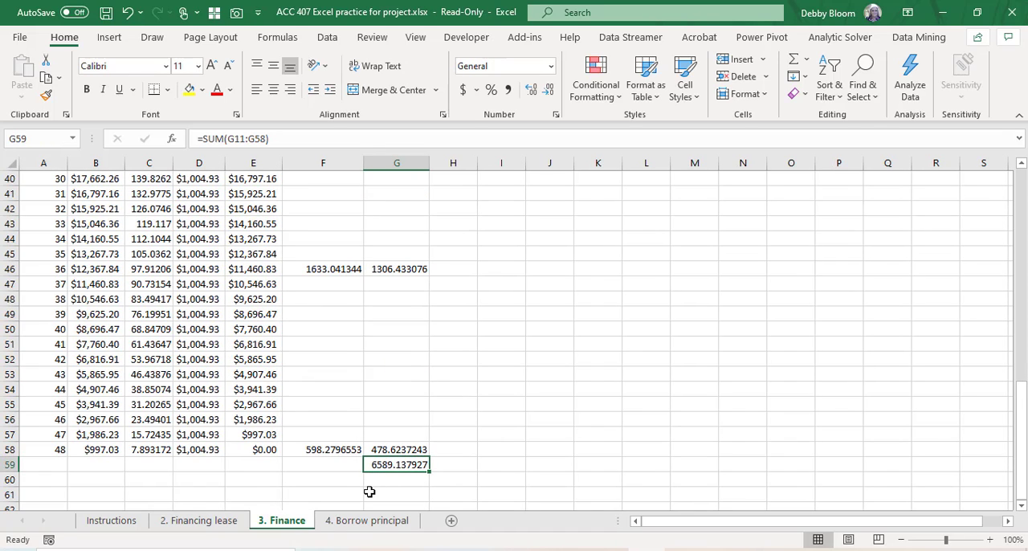
click(364, 523)
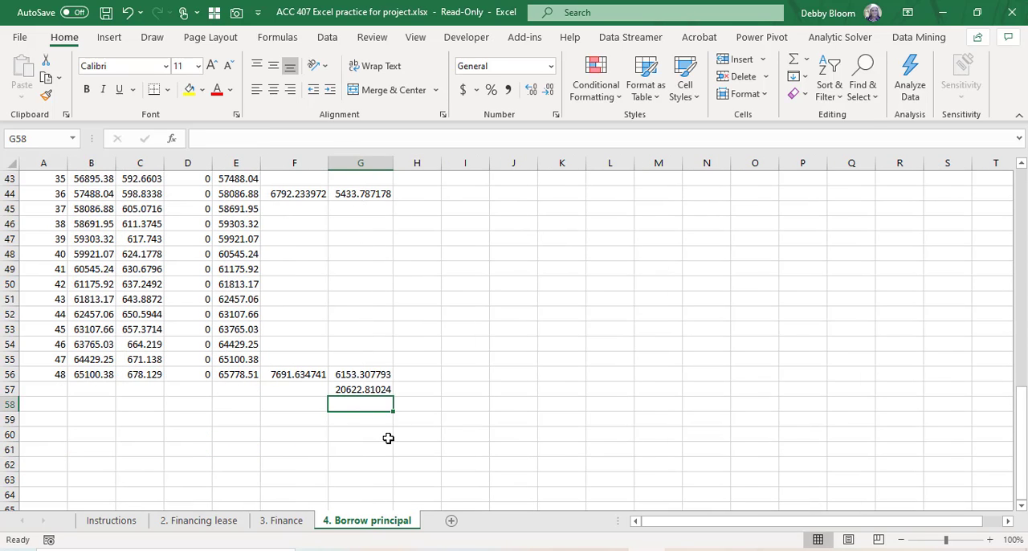
scroll(374, 443, up, 14)
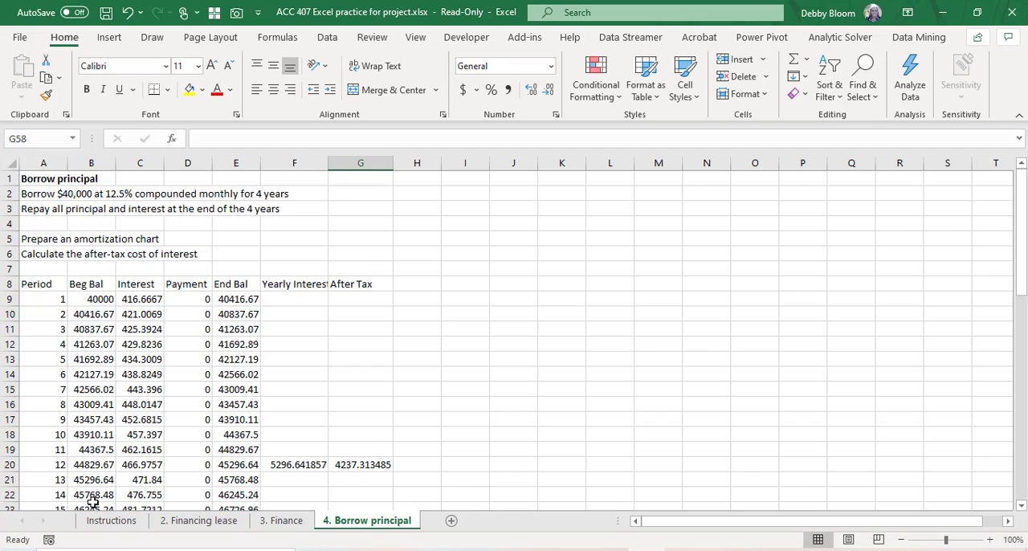
click(112, 530)
scroll(254, 424, down, 3)
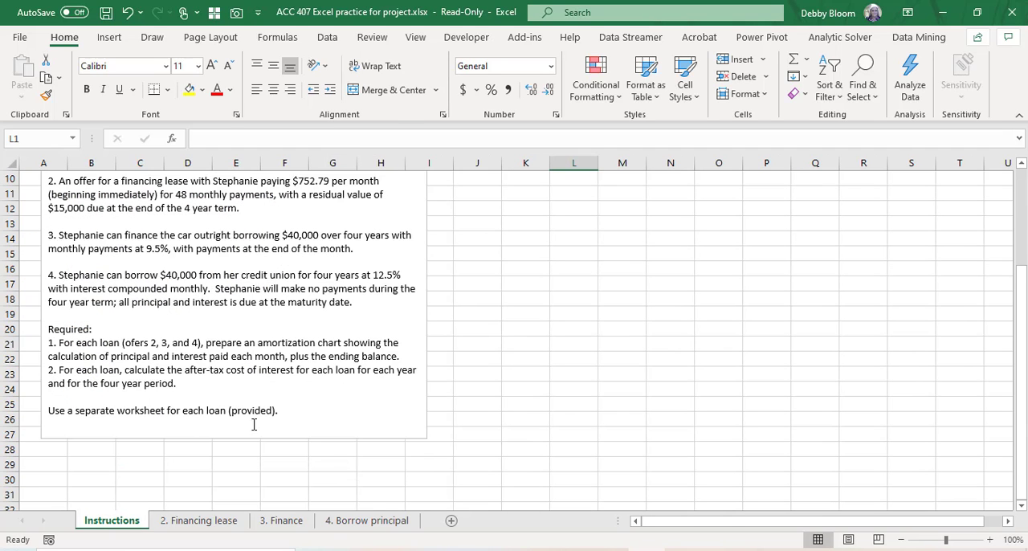